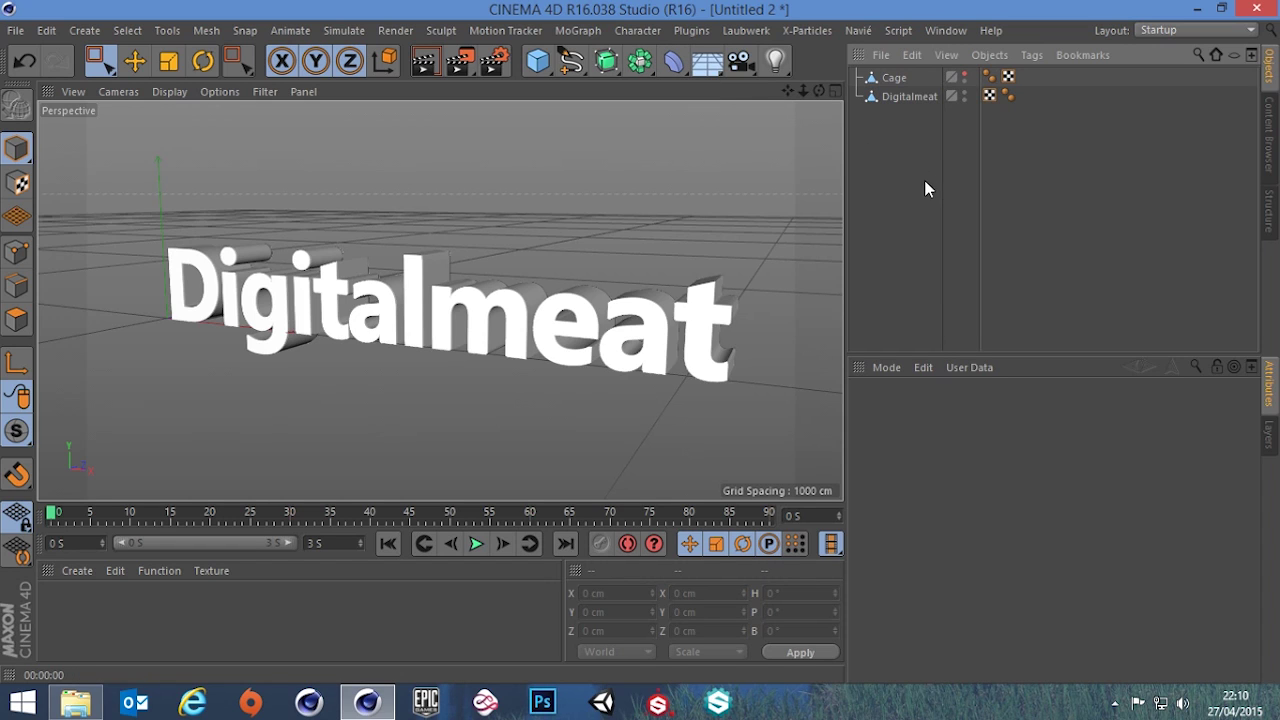
# Switch the viewport display to Gouraud Shading (Lines).
pyautogui.moveTo(900, 139); pyautogui.dragTo(1036, 266)
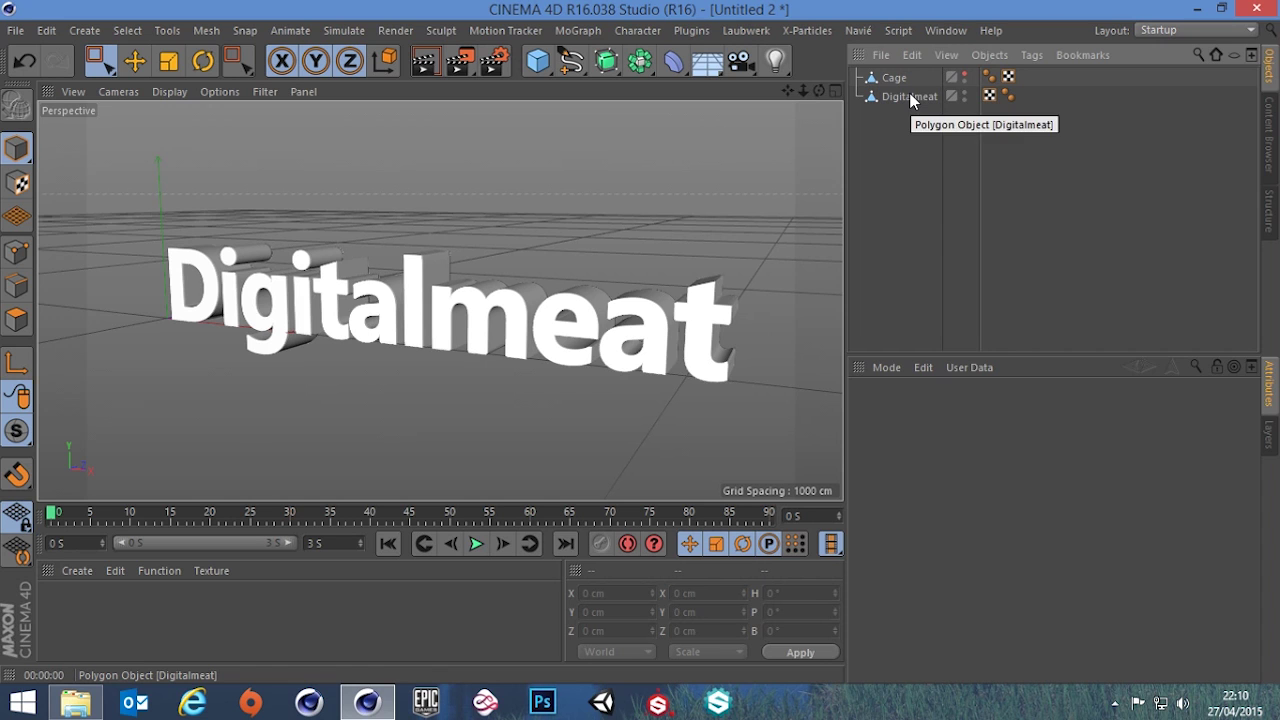
pyautogui.click(168, 91)
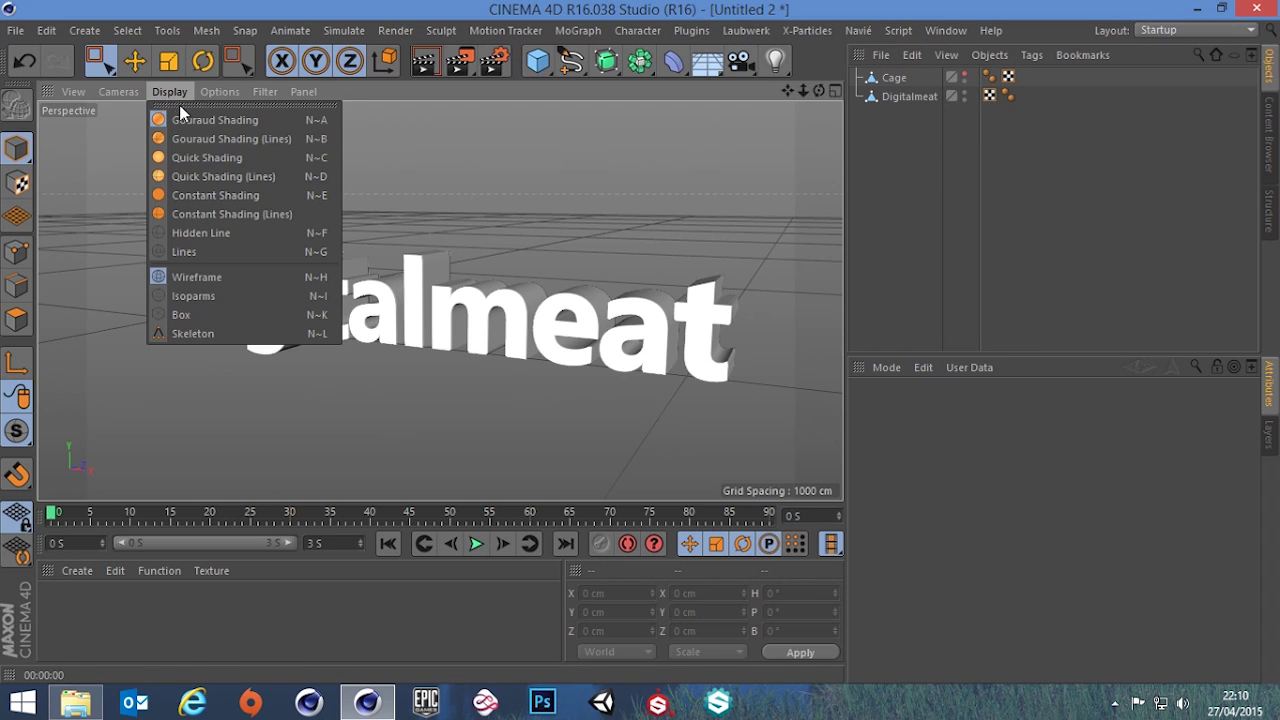
pyautogui.click(207, 138)
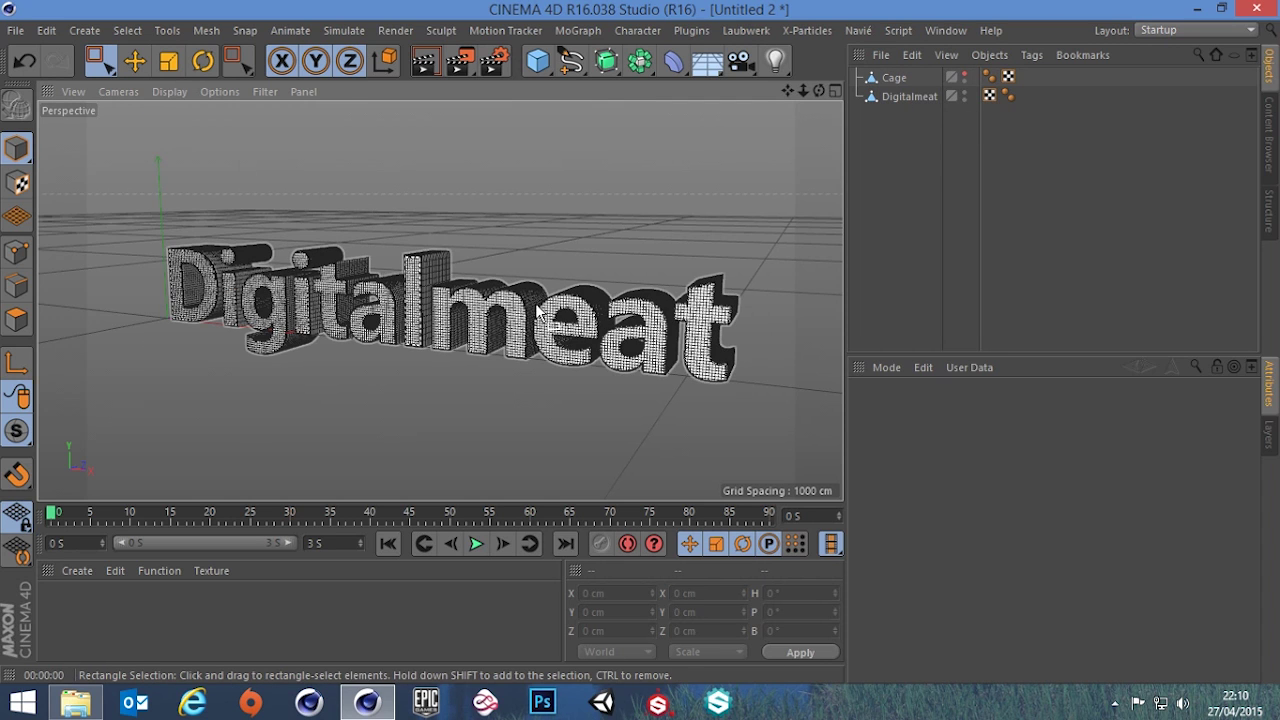
# Examine the polygon density across the faces and sides of the Digitalmeat text.
pyautogui.keyDown('alt'); pyautogui.moveTo(535, 306); pyautogui.dragTo(507, 357); pyautogui.keyUp('alt')
pyautogui.keyDown('alt'); pyautogui.moveTo(554, 308); pyautogui.dragTo(456, 314, button='right'); pyautogui.keyUp('alt')
pyautogui.scroll(3, 456, 314)
pyautogui.scroll(3, 533, 298)
pyautogui.keyDown('alt'); pyautogui.moveTo(534, 297); pyautogui.dragTo(566, 286); pyautogui.keyUp('alt')
pyautogui.scroll(-1, 572, 290)
pyautogui.scroll(-5, 690, 295)
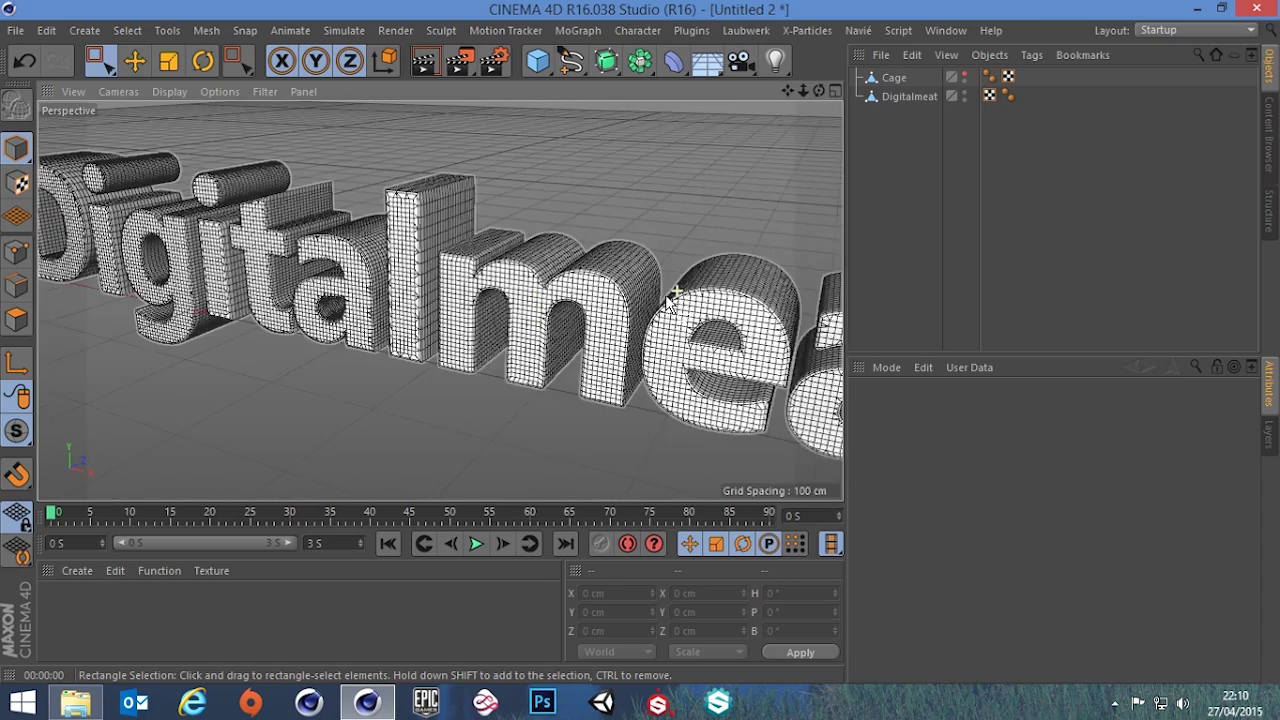
# Examine the Digitalmeat object's points in point mode from several angles, and return to model mode.
pyautogui.click(896, 97)
pyautogui.click(16, 251)
pyautogui.keyDown('alt'); pyautogui.moveTo(572, 348); pyautogui.dragTo(666, 388); pyautogui.keyUp('alt')
pyautogui.scroll(5, 560, 249)
pyautogui.keyDown('alt'); pyautogui.moveTo(441, 385); pyautogui.dragTo(449, 354); pyautogui.keyUp('alt')
pyautogui.scroll(-2, 588, 361)
pyautogui.keyDown('alt'); pyautogui.moveTo(546, 377); pyautogui.dragTo(501, 398); pyautogui.keyUp('alt')
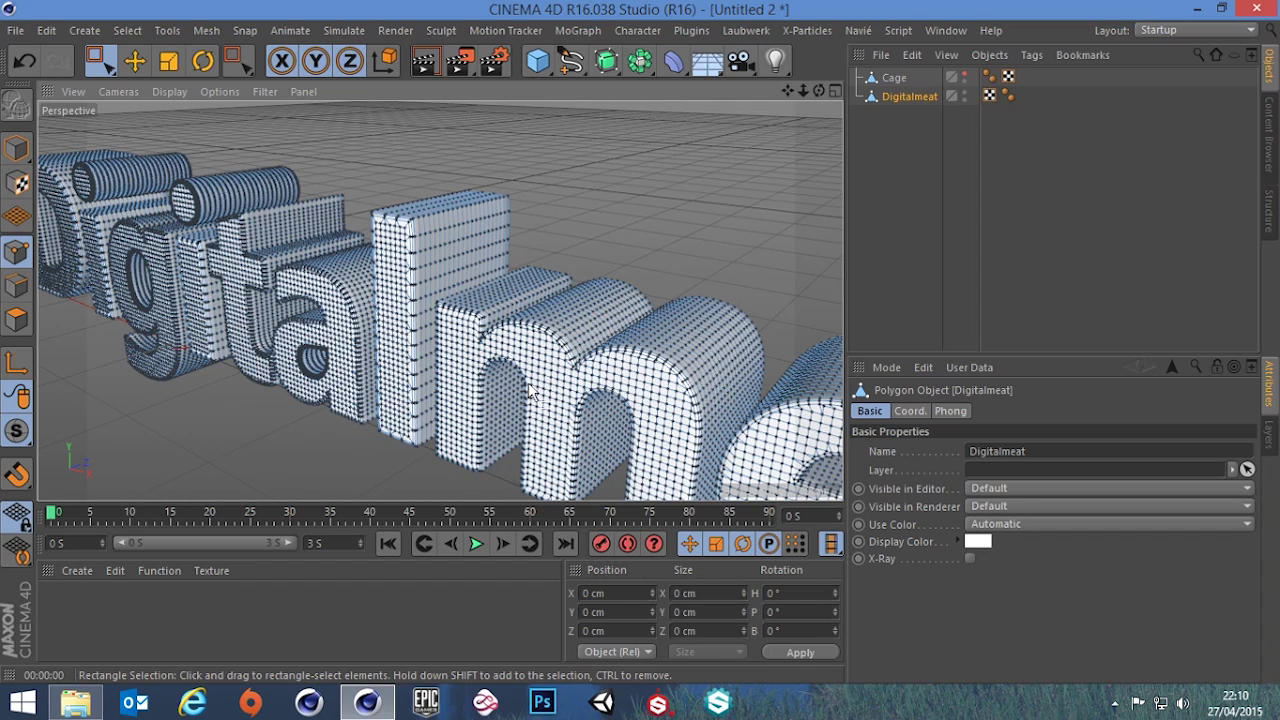
pyautogui.keyDown('alt'); pyautogui.moveTo(530, 393); pyautogui.dragTo(530, 350); pyautogui.keyUp('alt')
pyautogui.keyDown('alt'); pyautogui.moveTo(523, 340); pyautogui.dragTo(506, 331, button='right'); pyautogui.keyUp('alt')
pyautogui.keyDown('alt'); pyautogui.moveTo(514, 338); pyautogui.dragTo(531, 350, button='middle'); pyautogui.keyUp('alt')
pyautogui.keyDown('alt'); pyautogui.moveTo(503, 357); pyautogui.dragTo(457, 366, button='right'); pyautogui.keyUp('alt')
pyautogui.keyDown('alt'); pyautogui.moveTo(561, 393); pyautogui.dragTo(477, 364, button='middle'); pyautogui.keyUp('alt')
pyautogui.keyDown('alt'); pyautogui.moveTo(478, 372); pyautogui.dragTo(524, 323); pyautogui.keyUp('alt')
pyautogui.click(16, 148)
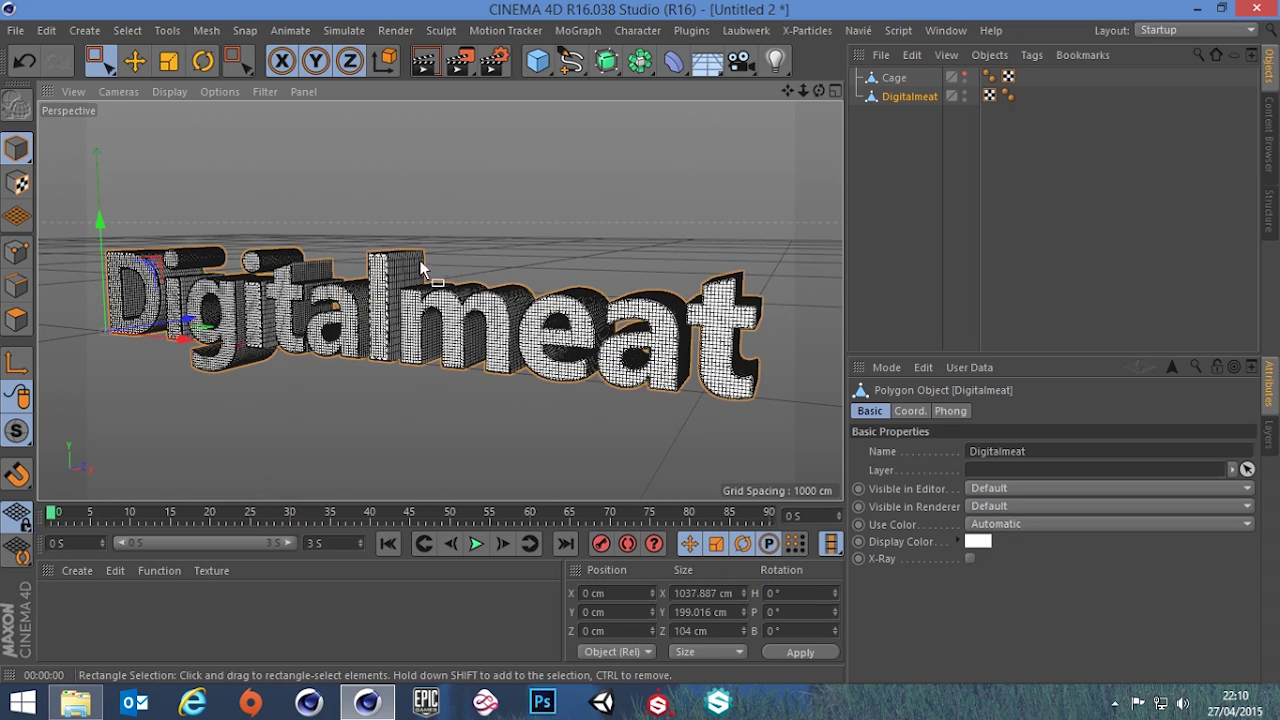
pyautogui.keyDown('alt'); pyautogui.moveTo(421, 270); pyautogui.dragTo(482, 280); pyautogui.keyUp('alt')
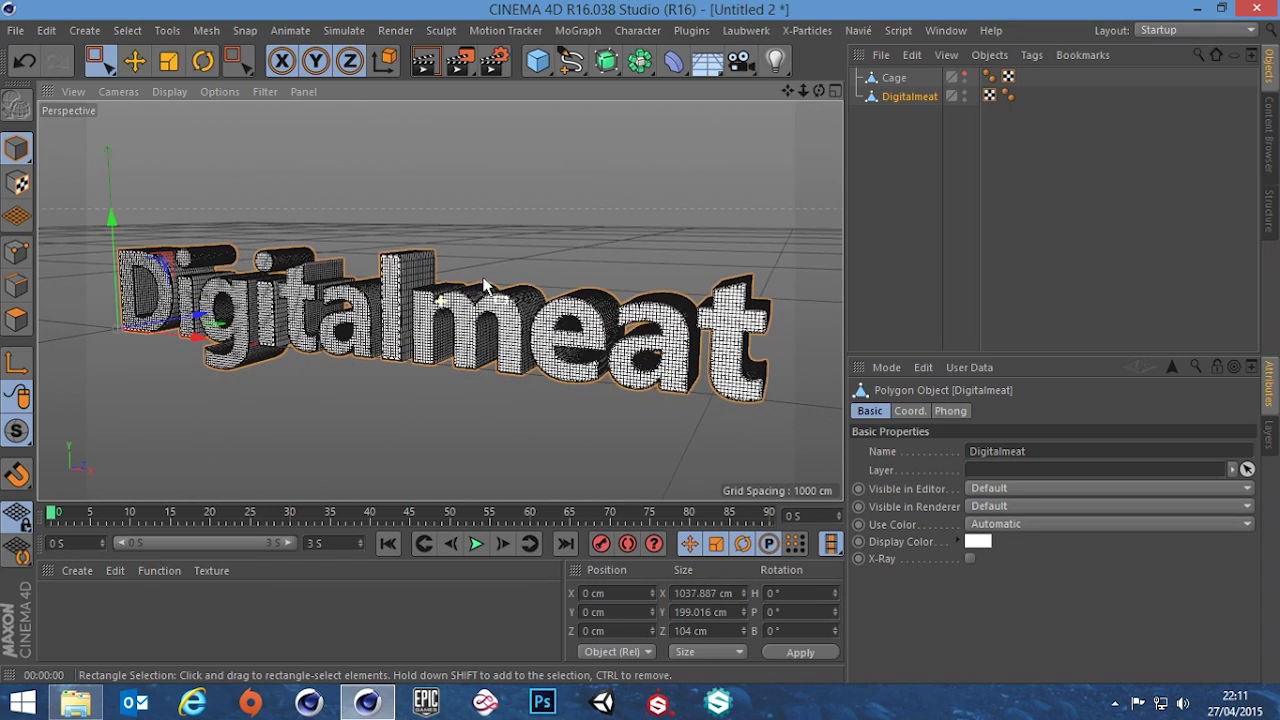
# Show the Cage object and examine how it encloses the text, returning the display to Gouraud Shading (Lines).
pyautogui.click(896, 78)
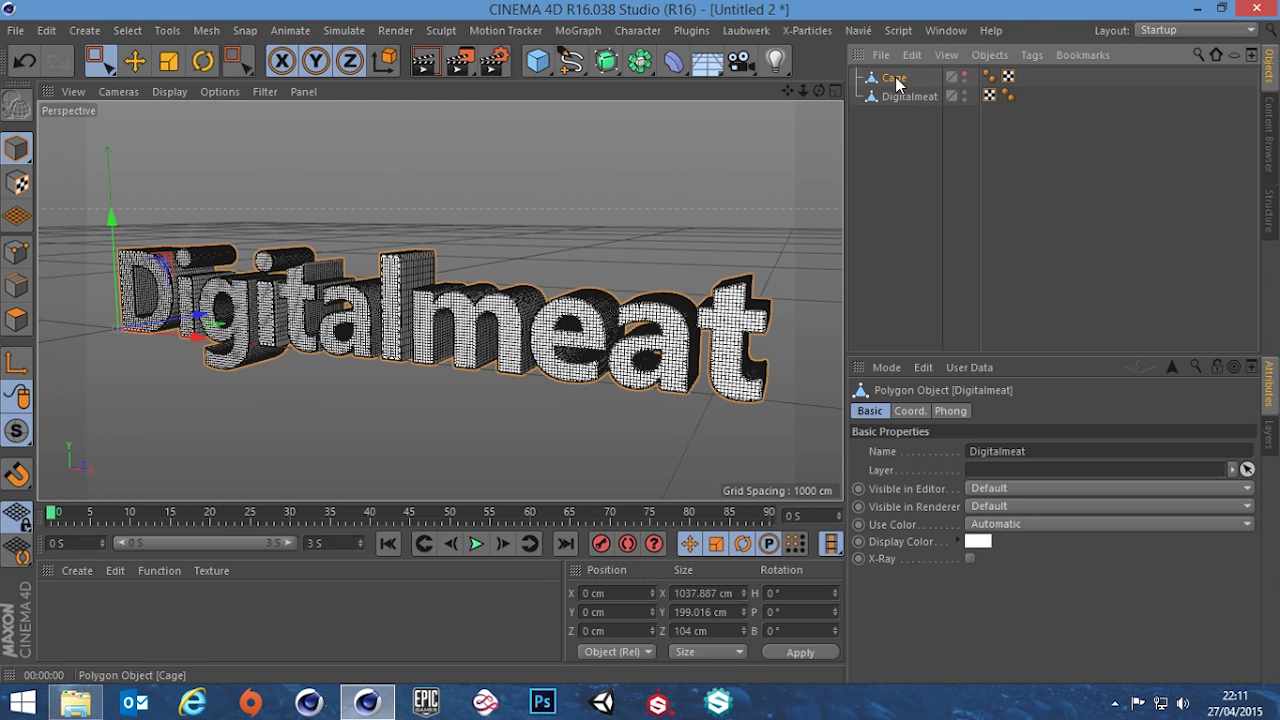
pyautogui.click(965, 77)
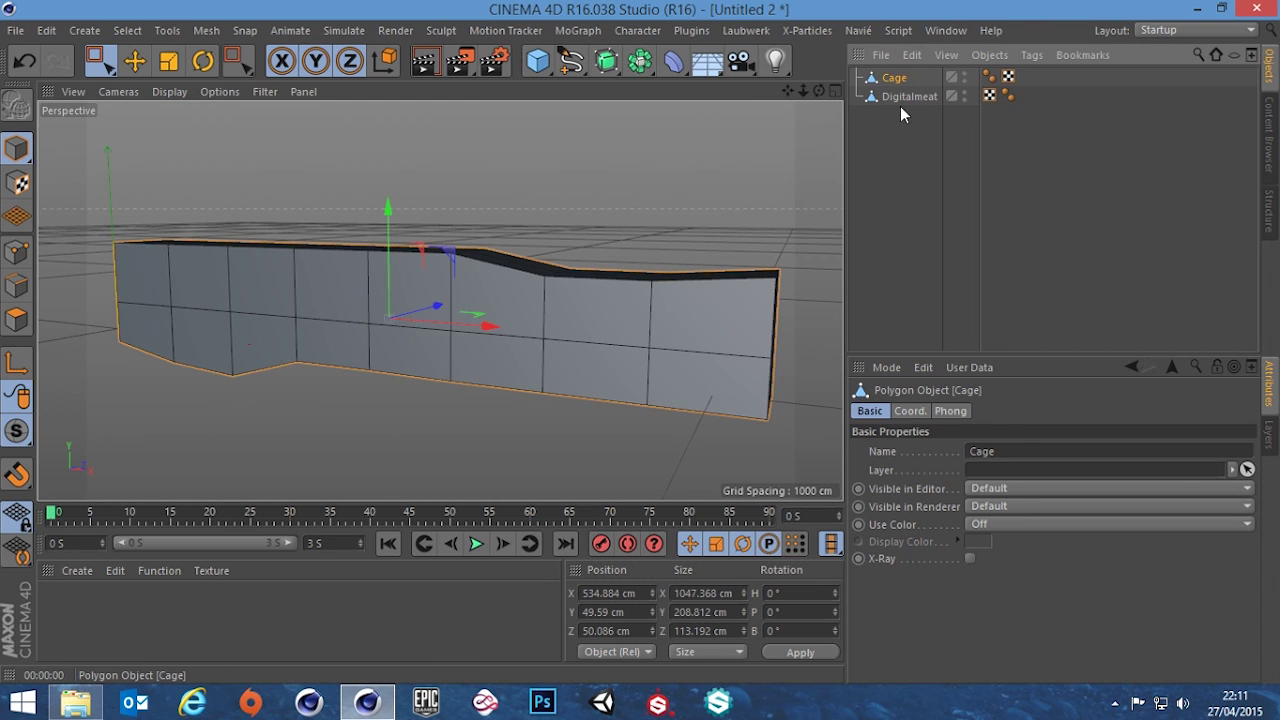
pyautogui.moveTo(699, 322)
pyautogui.keyDown('alt'); pyautogui.mouseDown()
pyautogui.moveTo(572, 332)
pyautogui.moveTo(616, 350)
pyautogui.moveTo(620, 335)
pyautogui.moveTo(472, 352)
pyautogui.moveTo(561, 320)
pyautogui.moveTo(504, 338)
pyautogui.moveTo(541, 288)
pyautogui.moveTo(509, 309)
pyautogui.moveTo(334, 280)
pyautogui.moveTo(568, 218)
pyautogui.moveTo(494, 306)
pyautogui.moveTo(290, 309)
pyautogui.moveTo(463, 338)
pyautogui.moveTo(520, 320)
pyautogui.mouseUp(); pyautogui.keyUp('alt')
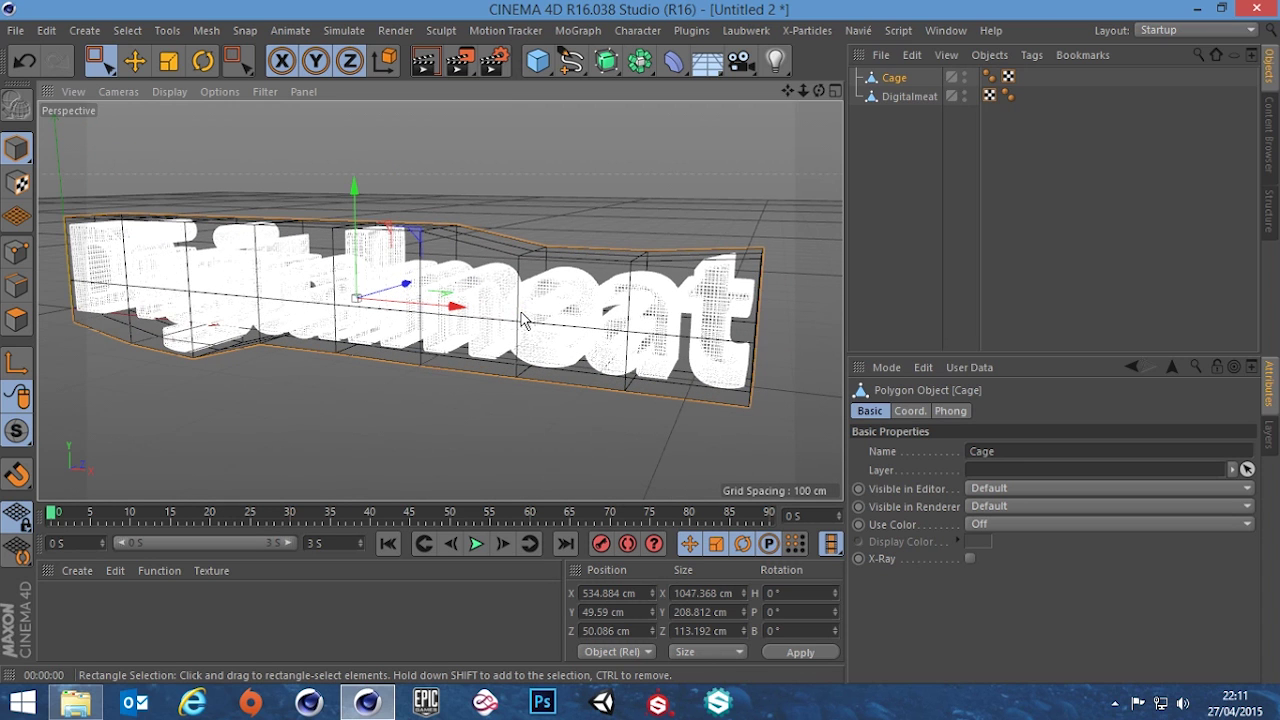
pyautogui.press('n')
pyautogui.press('b')
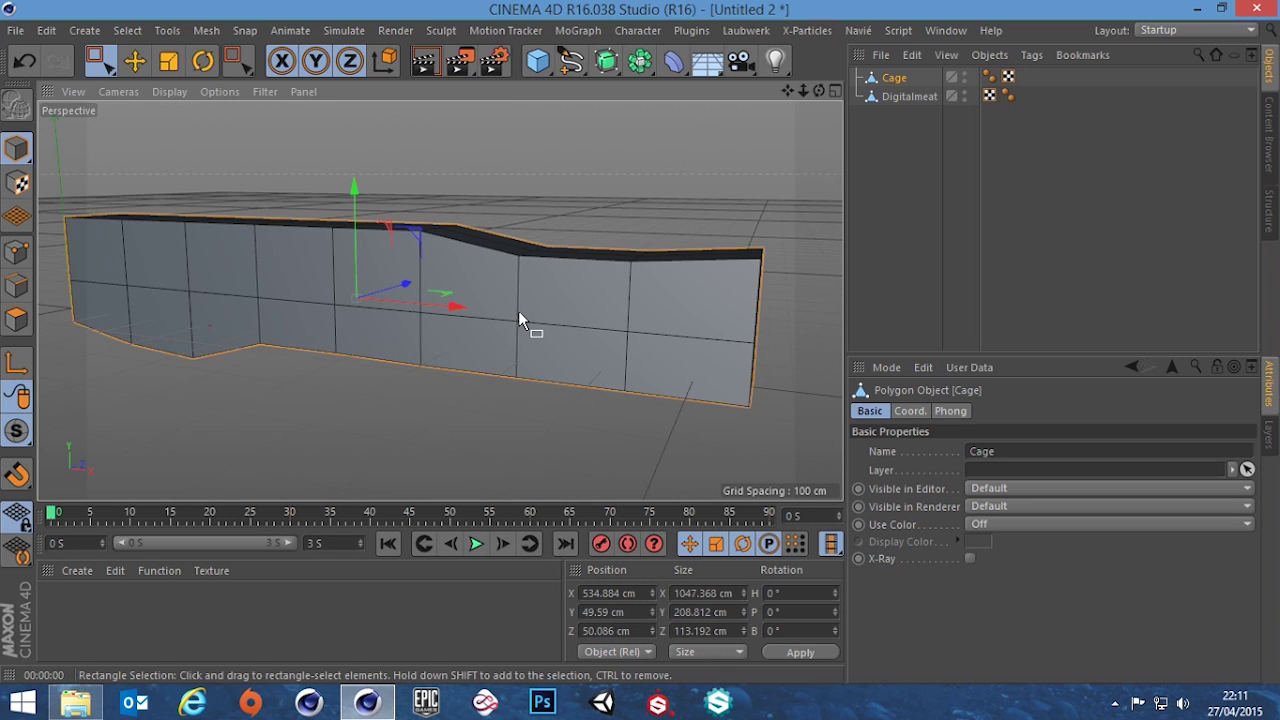
pyautogui.keyDown('alt'); pyautogui.moveTo(604, 255); pyautogui.dragTo(594, 296); pyautogui.keyUp('alt')
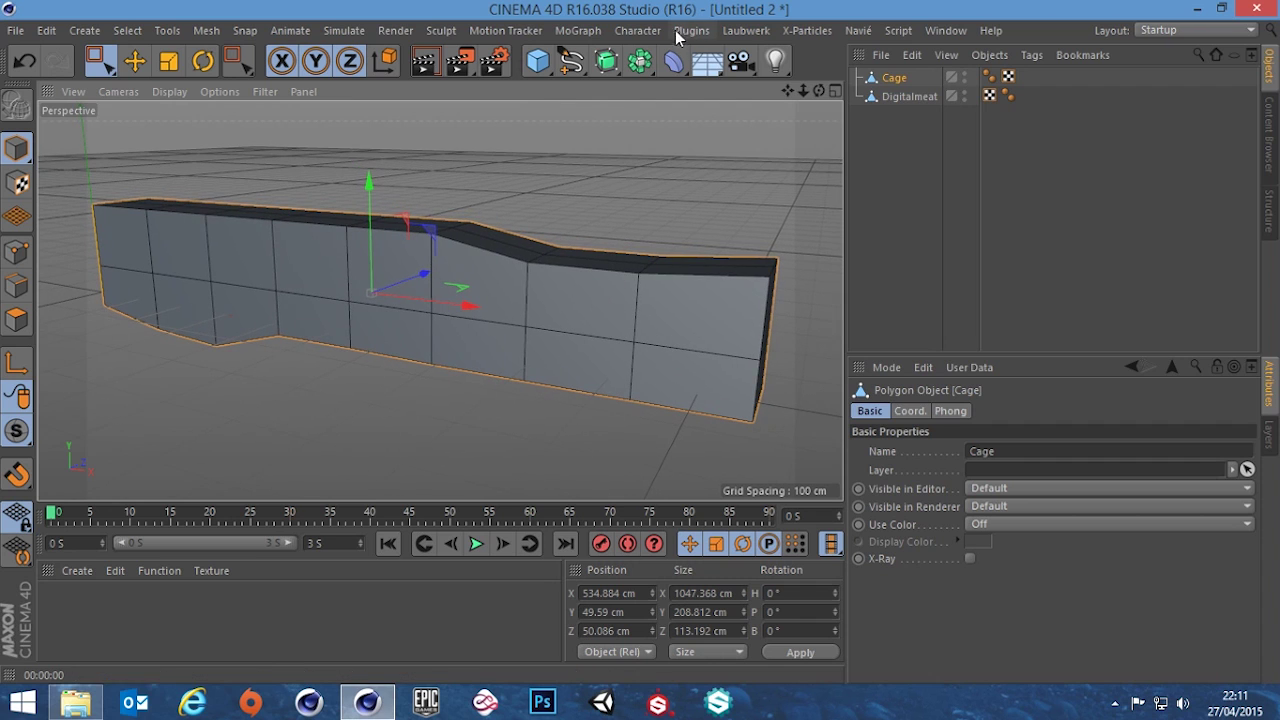
# Add a Mesh deformer, hide the Cage object and make the deformer a child of Digitalmeat.
pyautogui.click(673, 63)
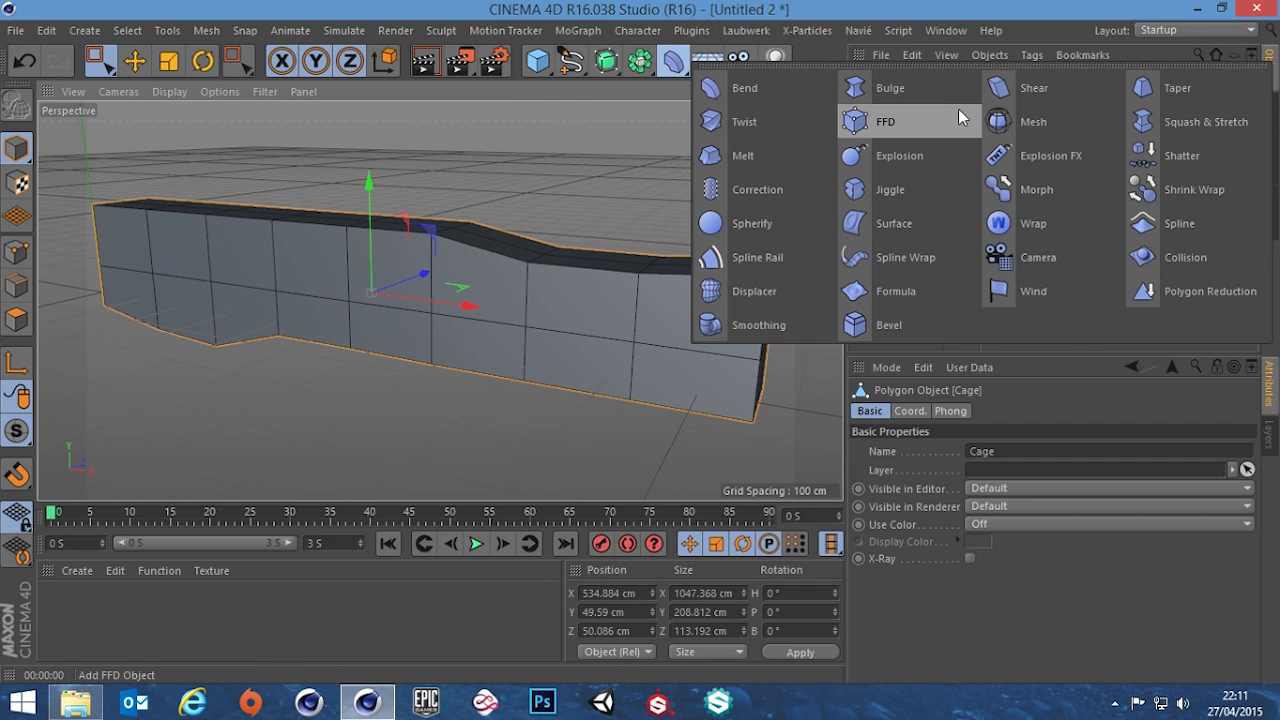
pyautogui.click(1024, 124)
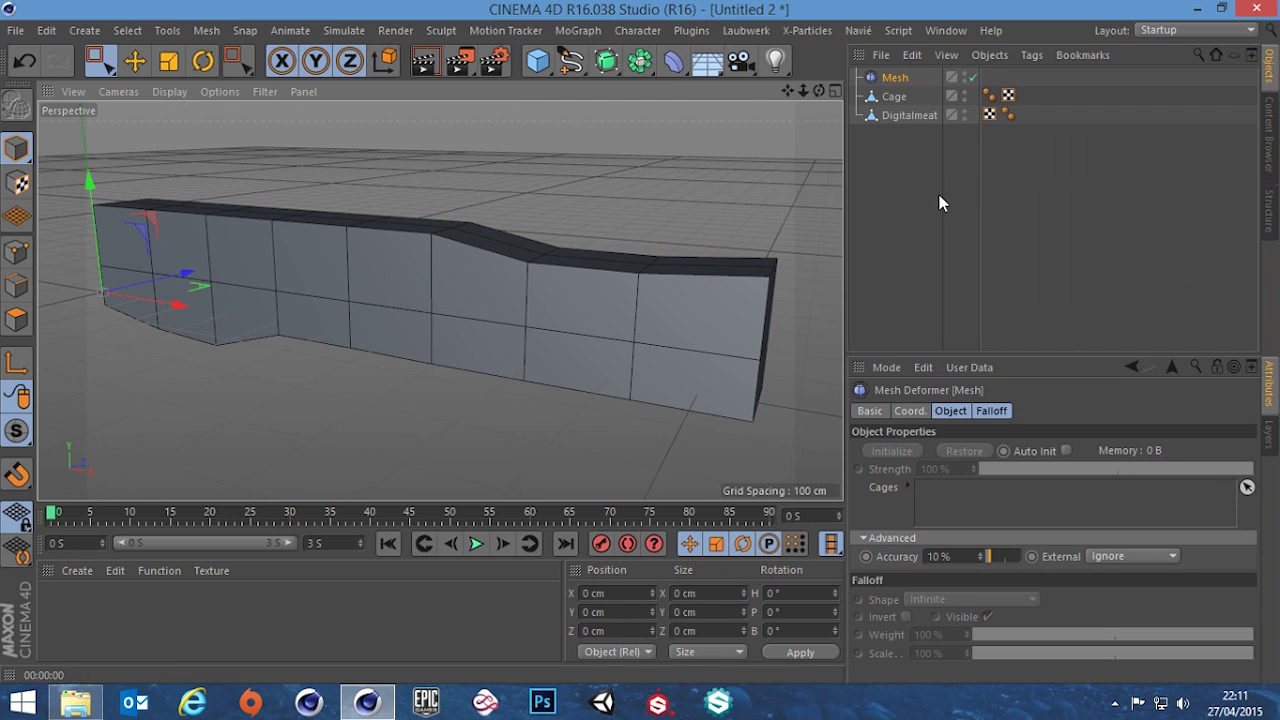
pyautogui.click(964, 92)
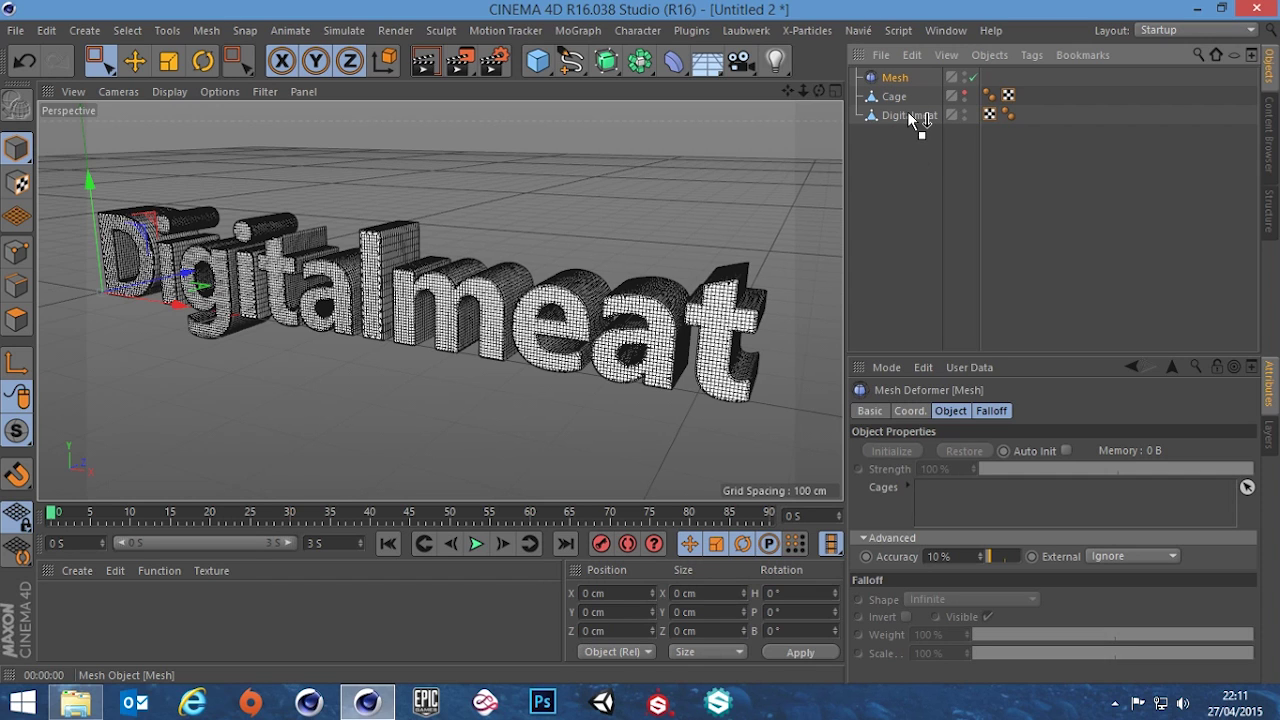
pyautogui.moveTo(909, 115); pyautogui.dragTo(910, 115)
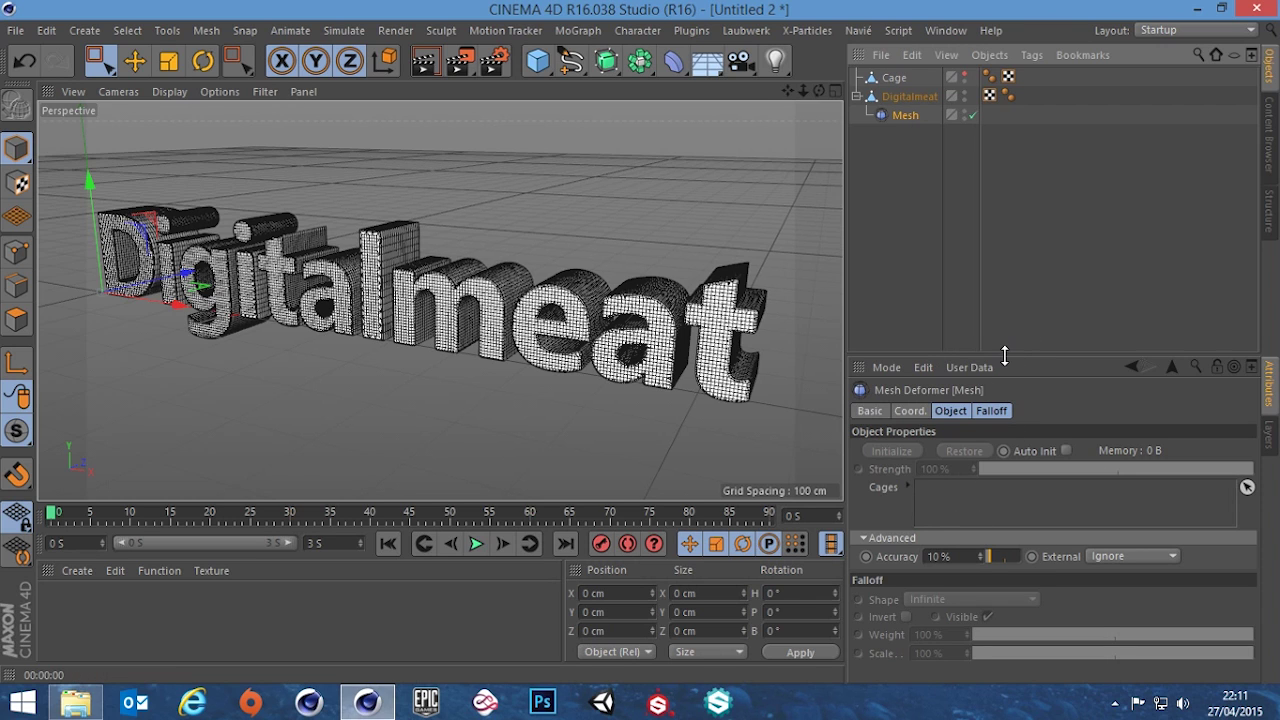
# Show the Cage object again and assign it to the Mesh deformer's Cages list.
pyautogui.moveTo(1004, 355); pyautogui.dragTo(1004, 270)
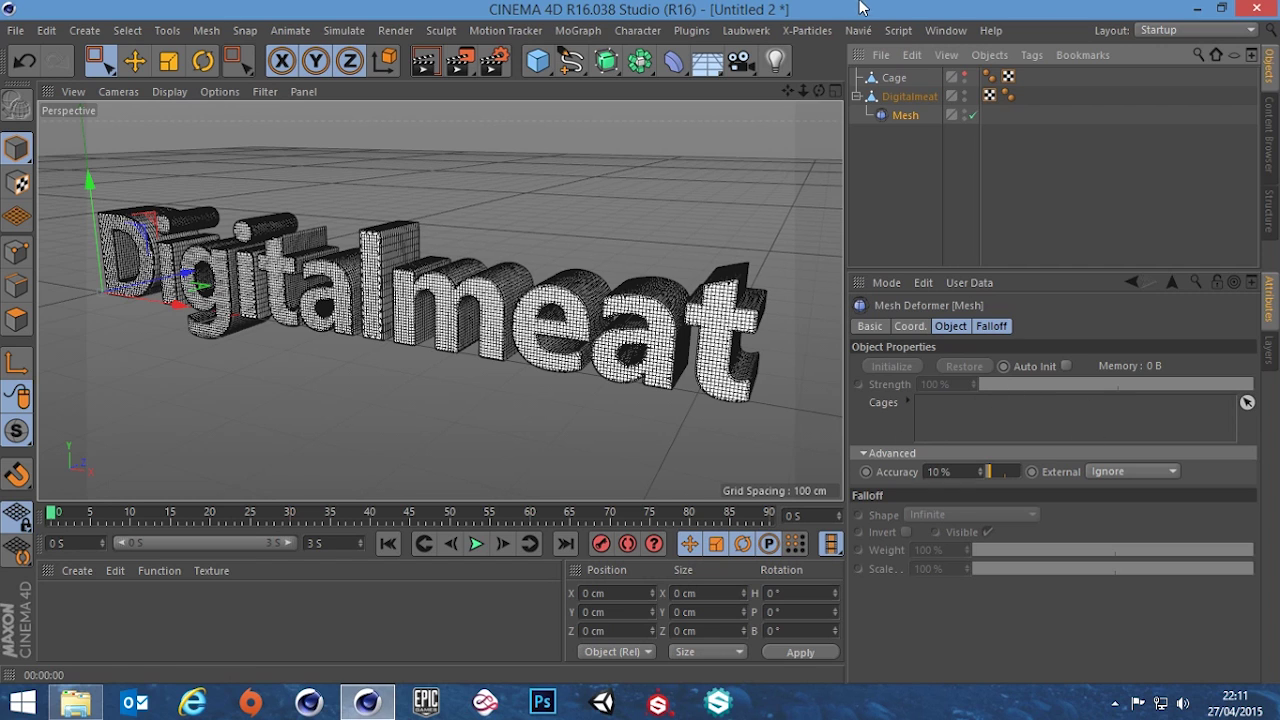
pyautogui.click(965, 75)
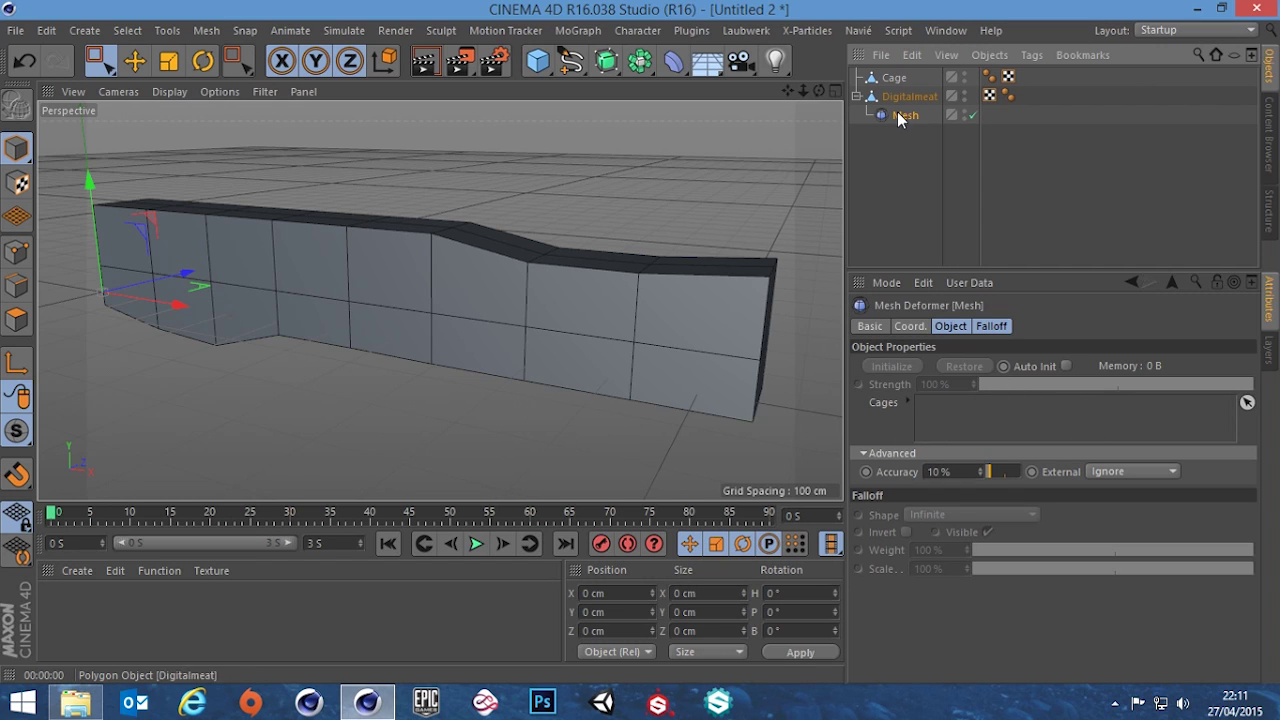
pyautogui.moveTo(894, 77); pyautogui.dragTo(947, 429)
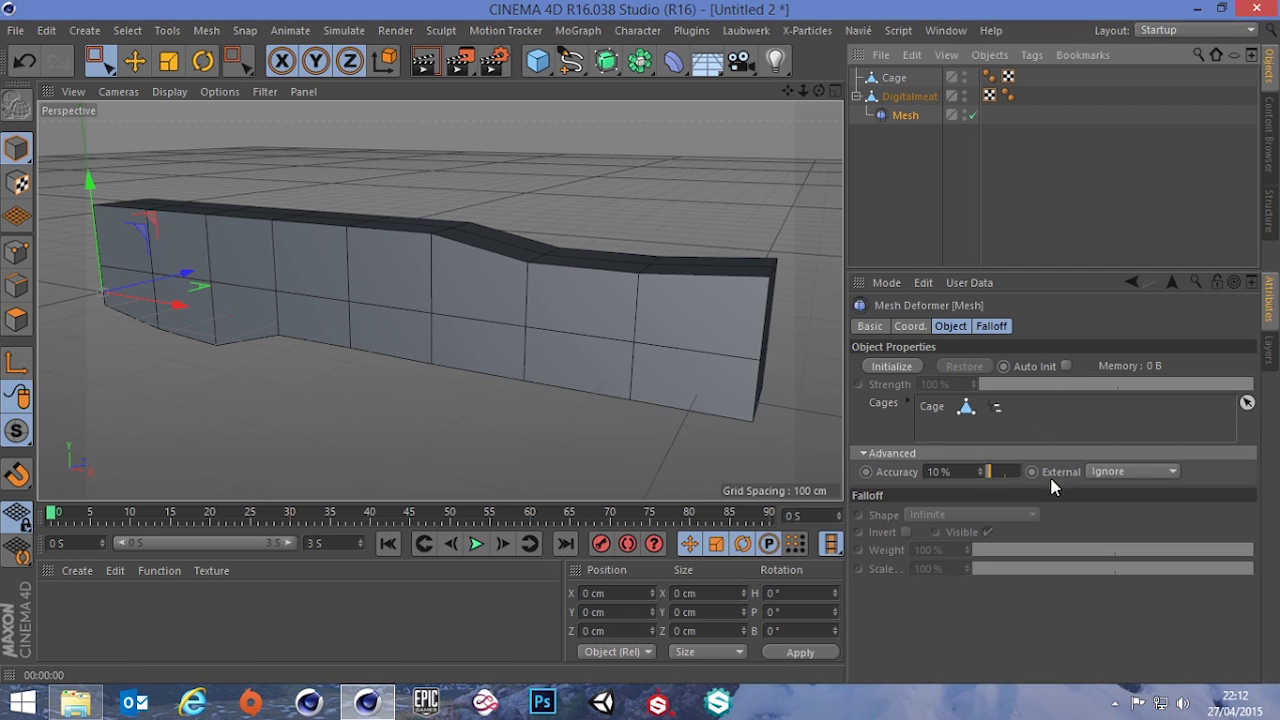
# Set the Mesh deformer's External option to Surface and initialize the deformer.
pyautogui.click(881, 455)
pyautogui.click(883, 455)
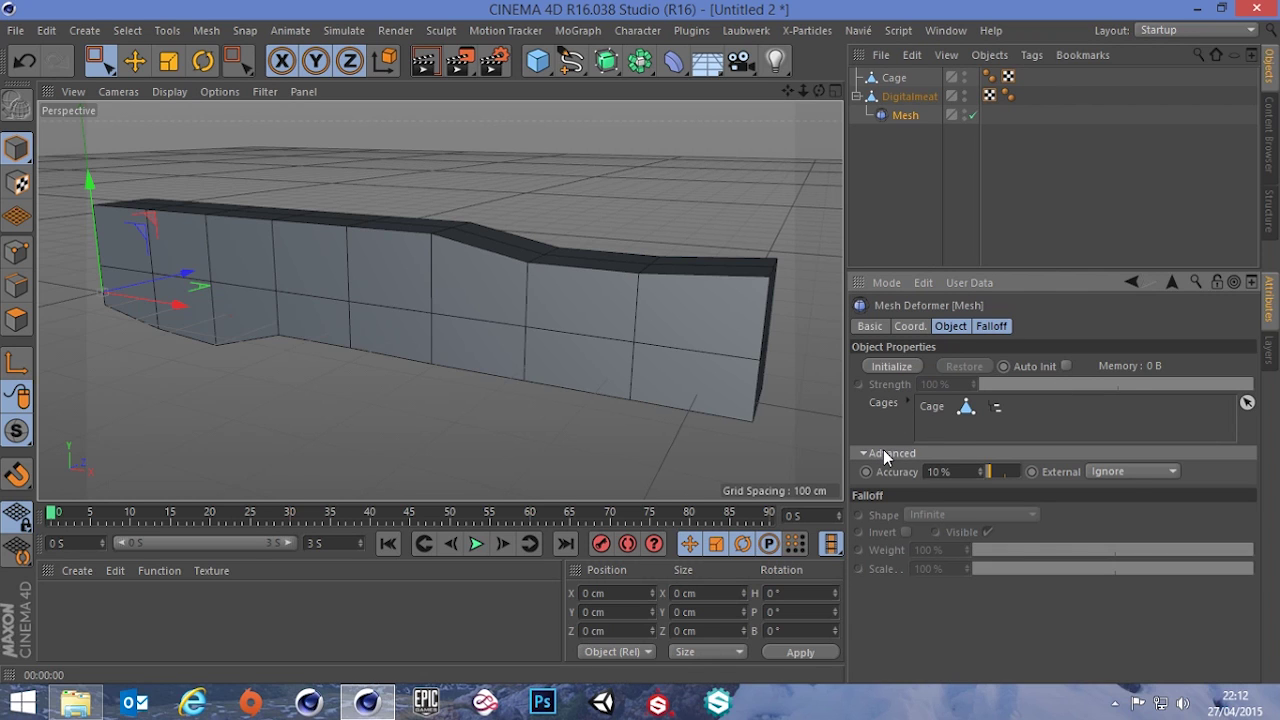
pyautogui.click(1108, 472)
pyautogui.click(1100, 506)
pyautogui.keyDown('alt'); pyautogui.moveTo(738, 346); pyautogui.dragTo(574, 351); pyautogui.keyUp('alt')
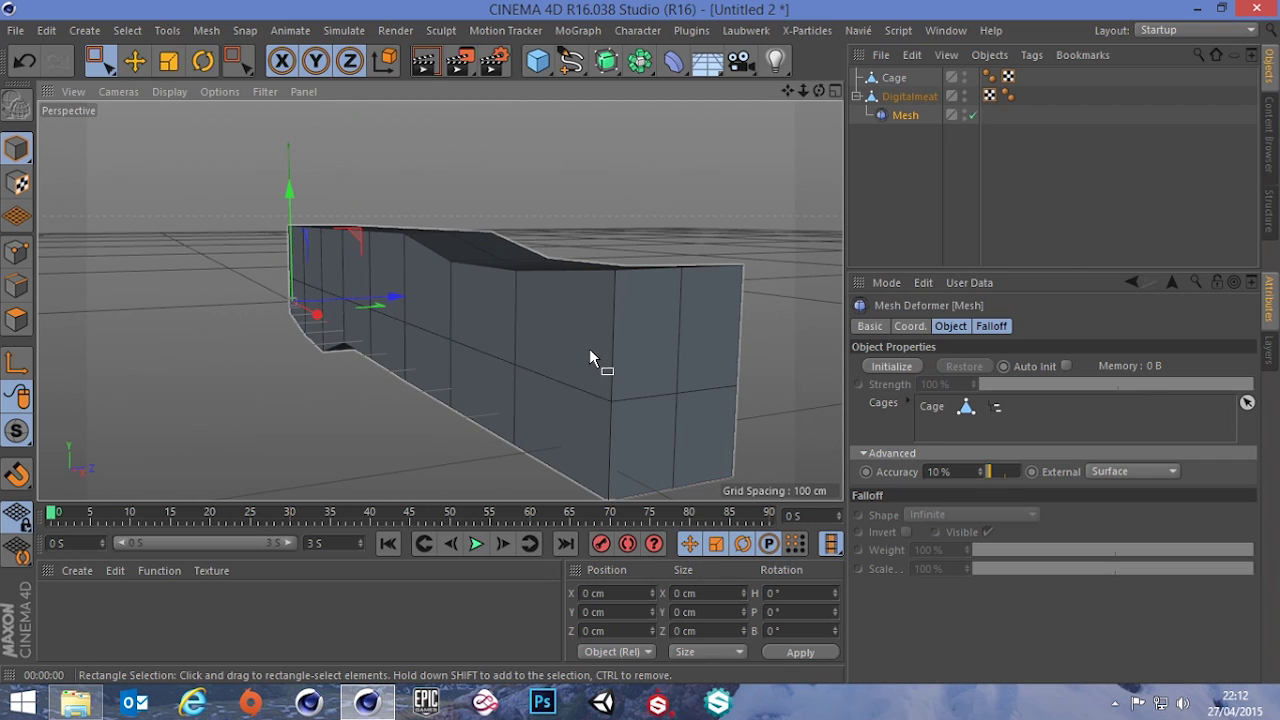
pyautogui.click(1125, 480)
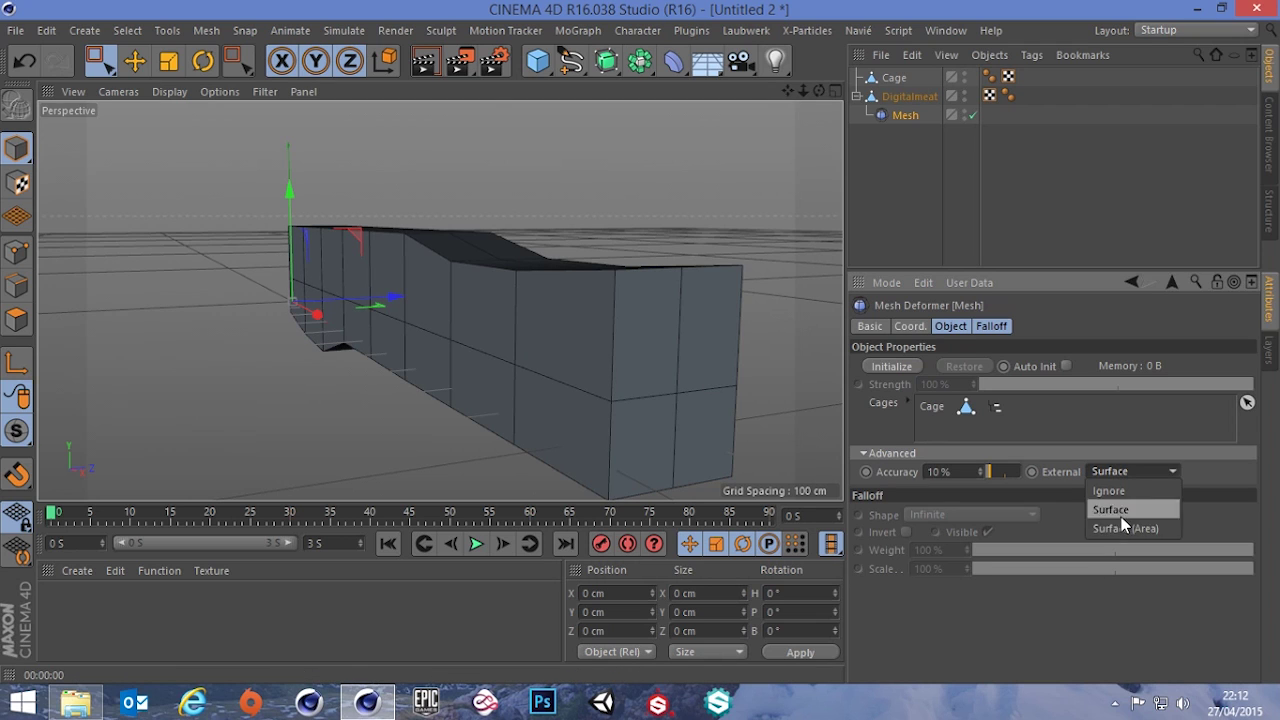
pyautogui.click(1115, 511)
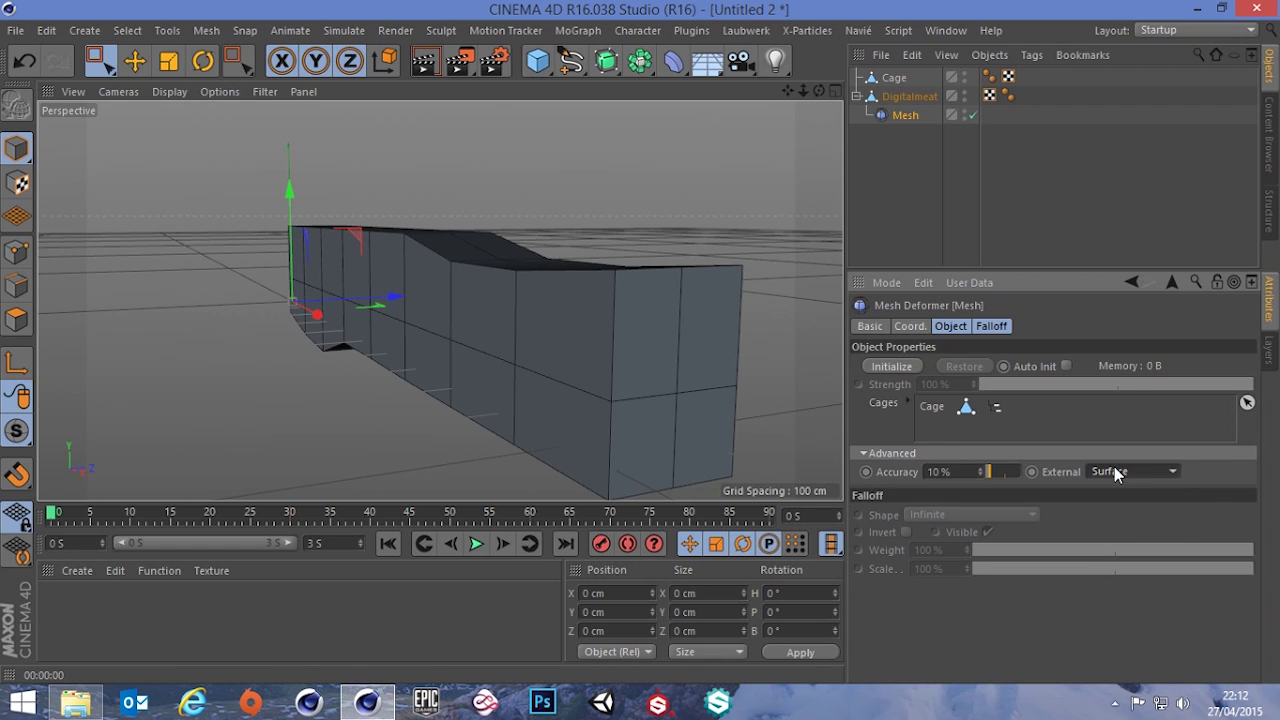
pyautogui.click(1115, 474)
pyautogui.click(1112, 512)
pyautogui.keyDown('alt'); pyautogui.moveTo(473, 383); pyautogui.dragTo(793, 362); pyautogui.keyUp('alt')
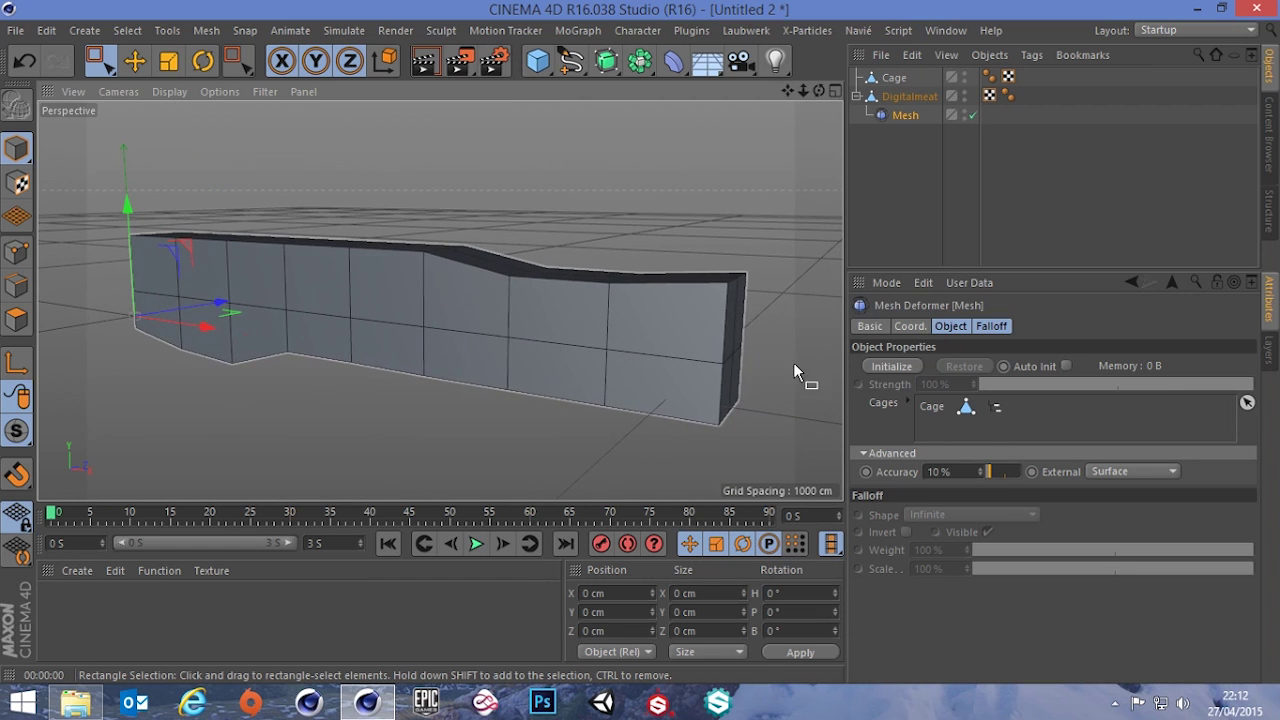
pyautogui.click(892, 366)
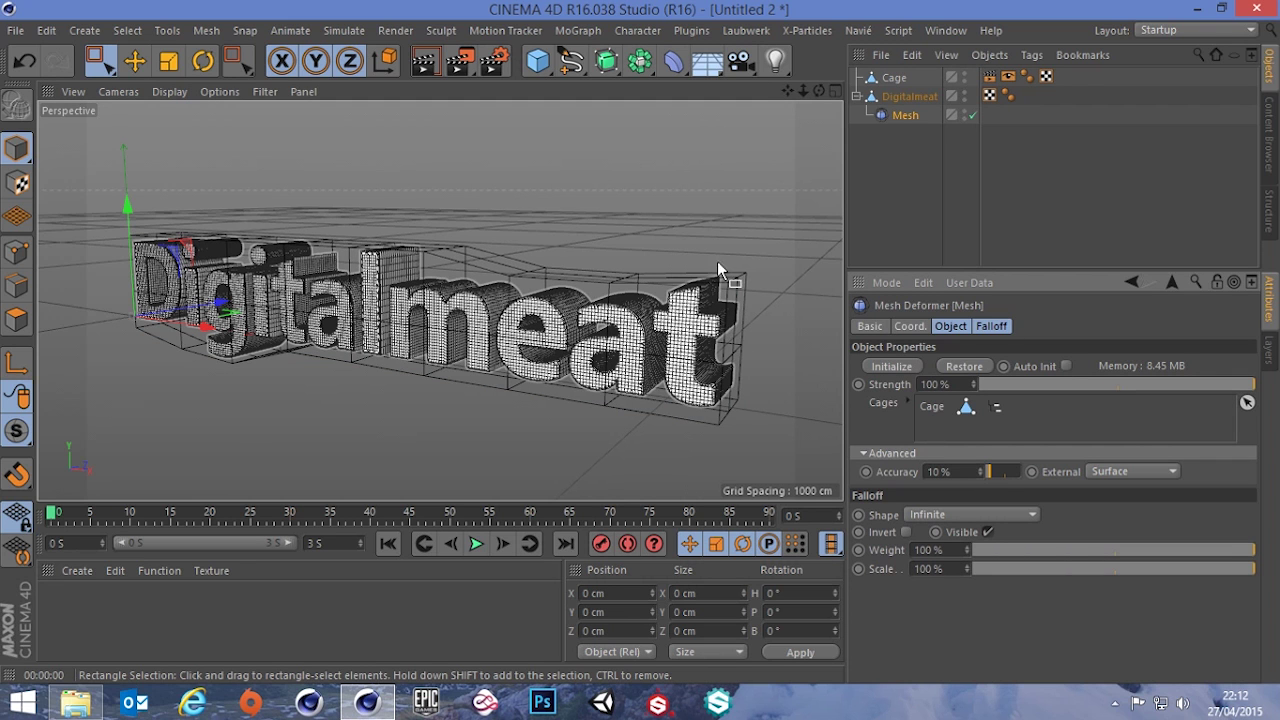
# Examine the properties of the Compositing and Display tags on the Cage object.
pyautogui.click(988, 78)
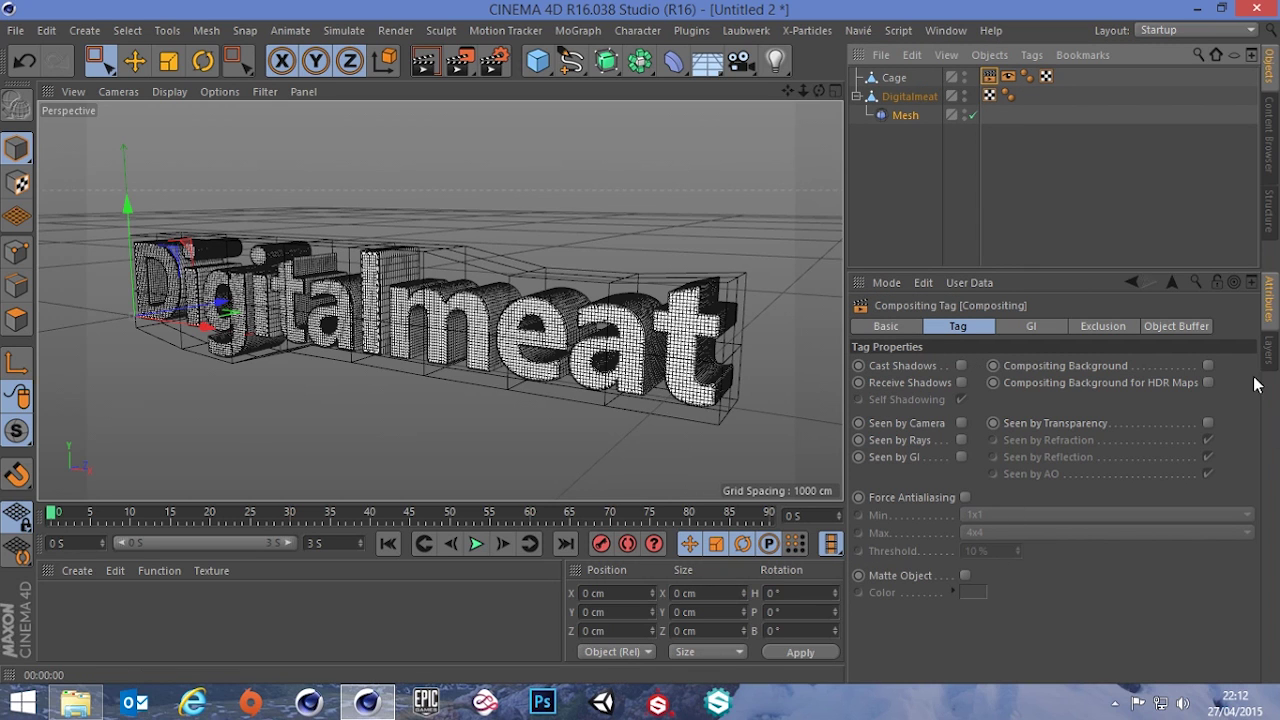
pyautogui.click(1008, 77)
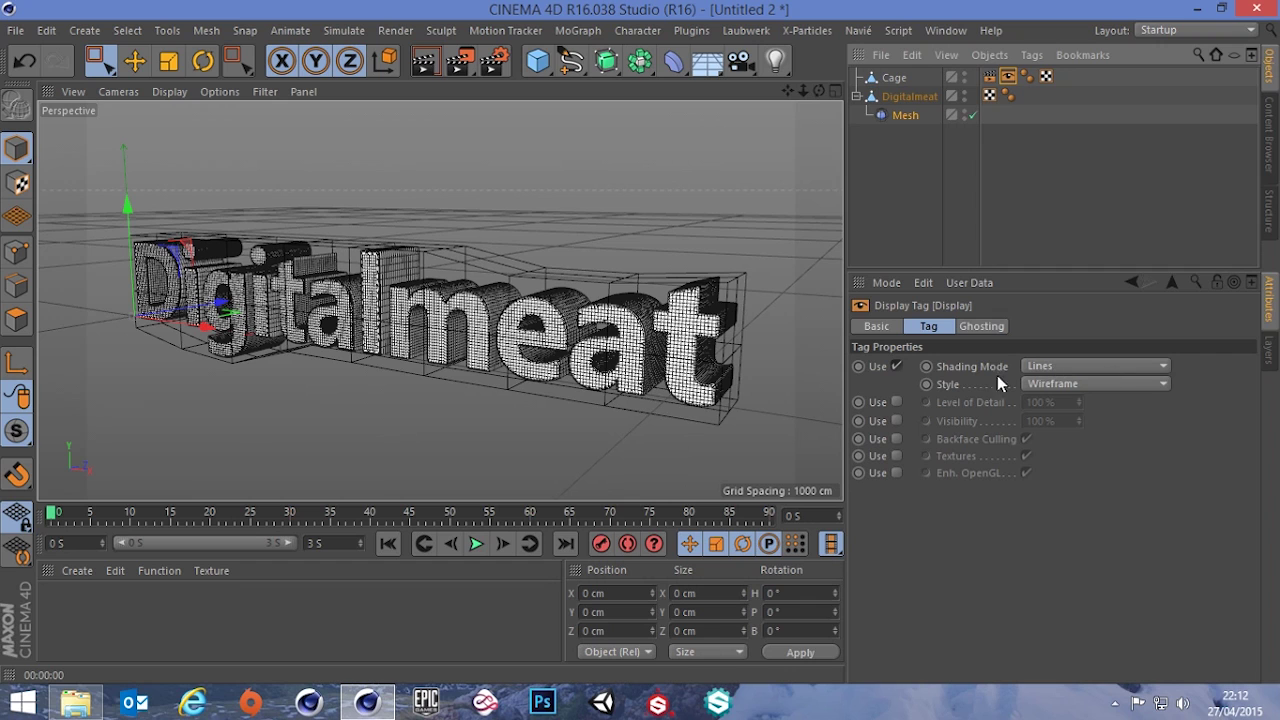
pyautogui.click(883, 180)
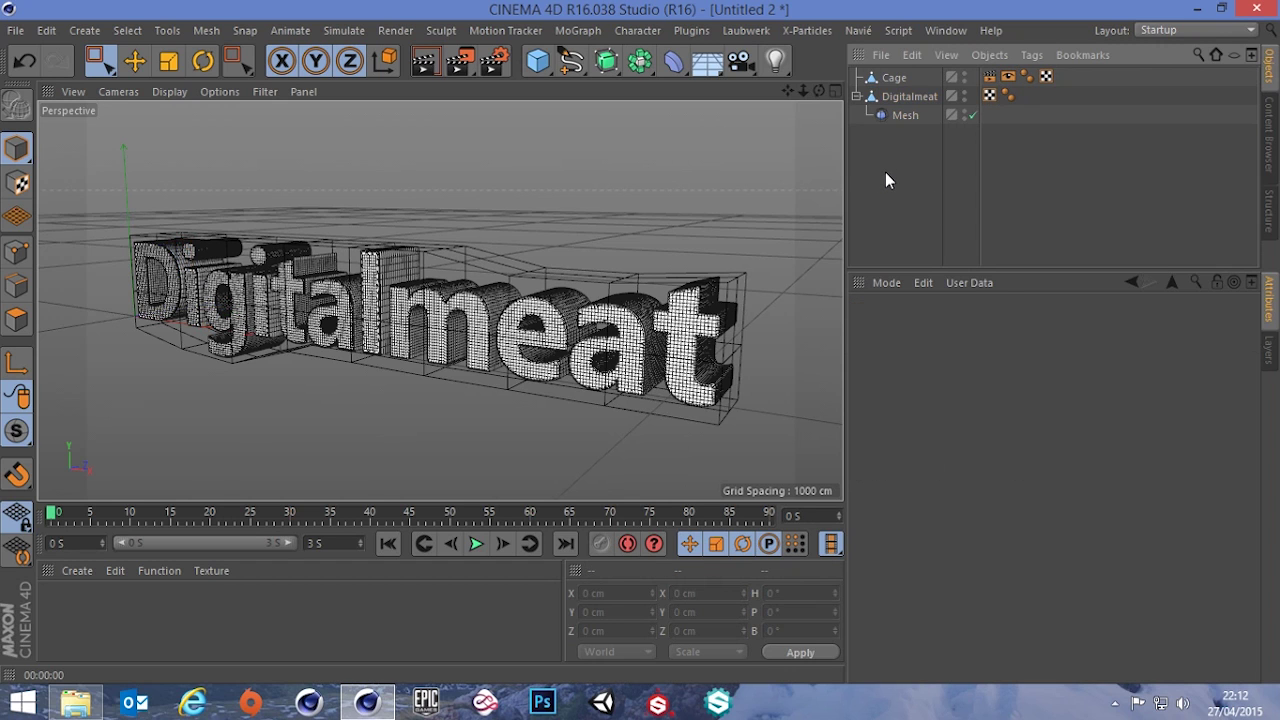
pyautogui.click(910, 94)
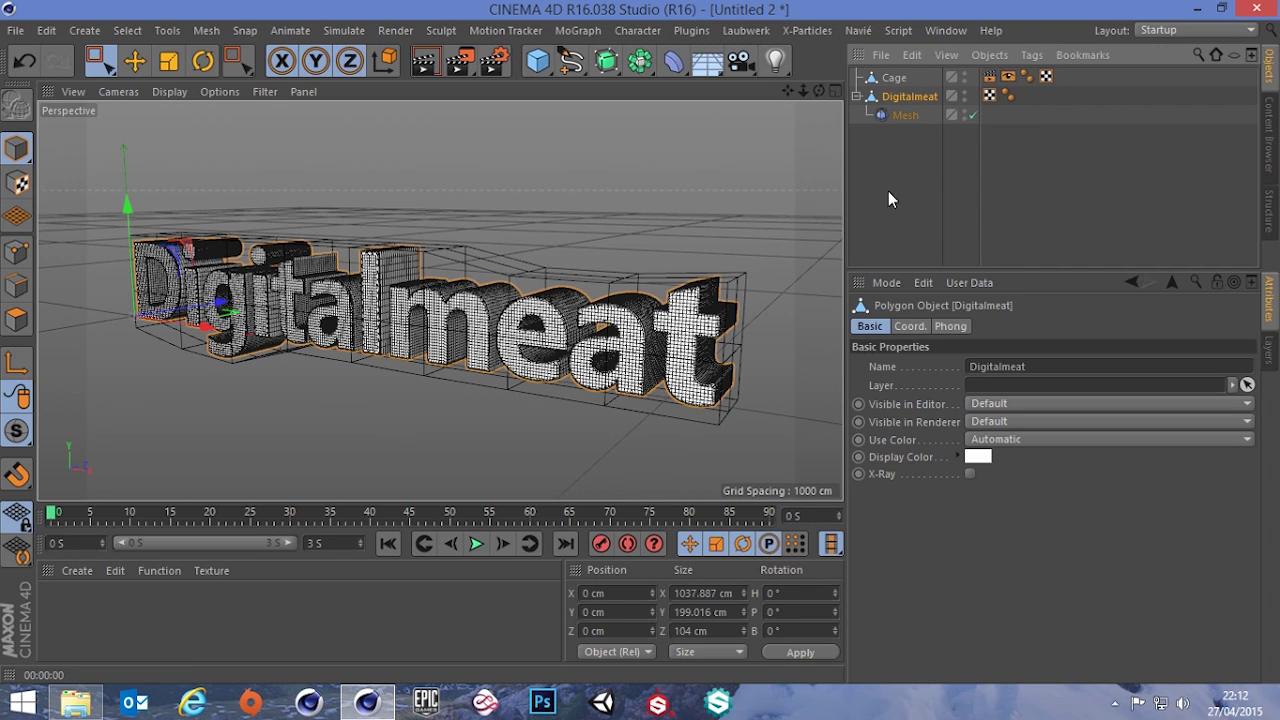
# Select the Cage object in point mode and activate the Rectangle Selection tool.
pyautogui.click(896, 78)
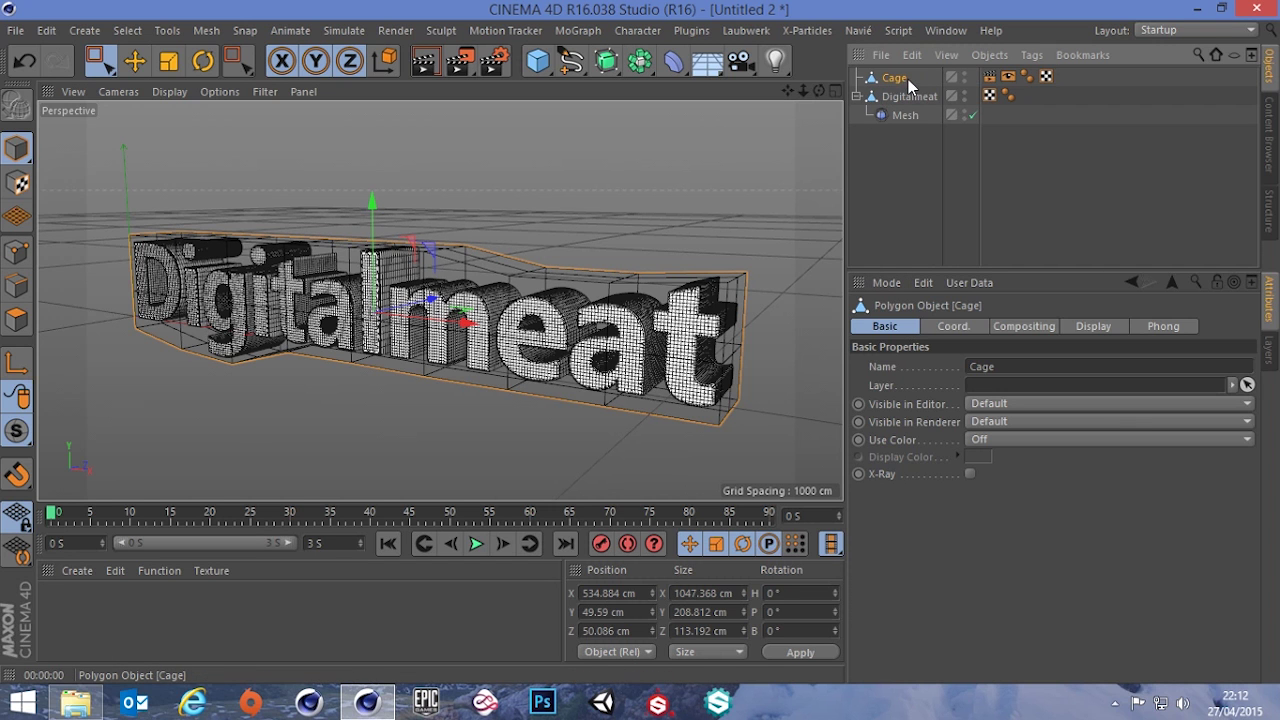
pyautogui.click(16, 250)
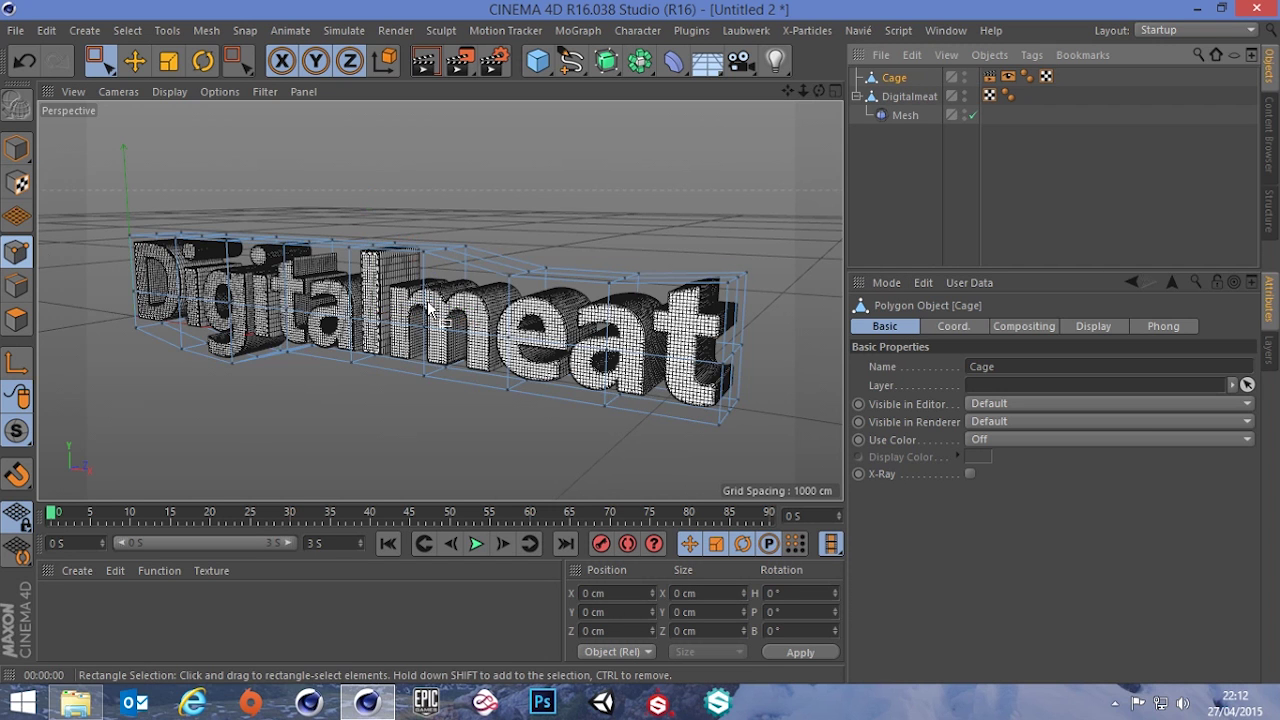
pyautogui.scroll(6, 490, 310)
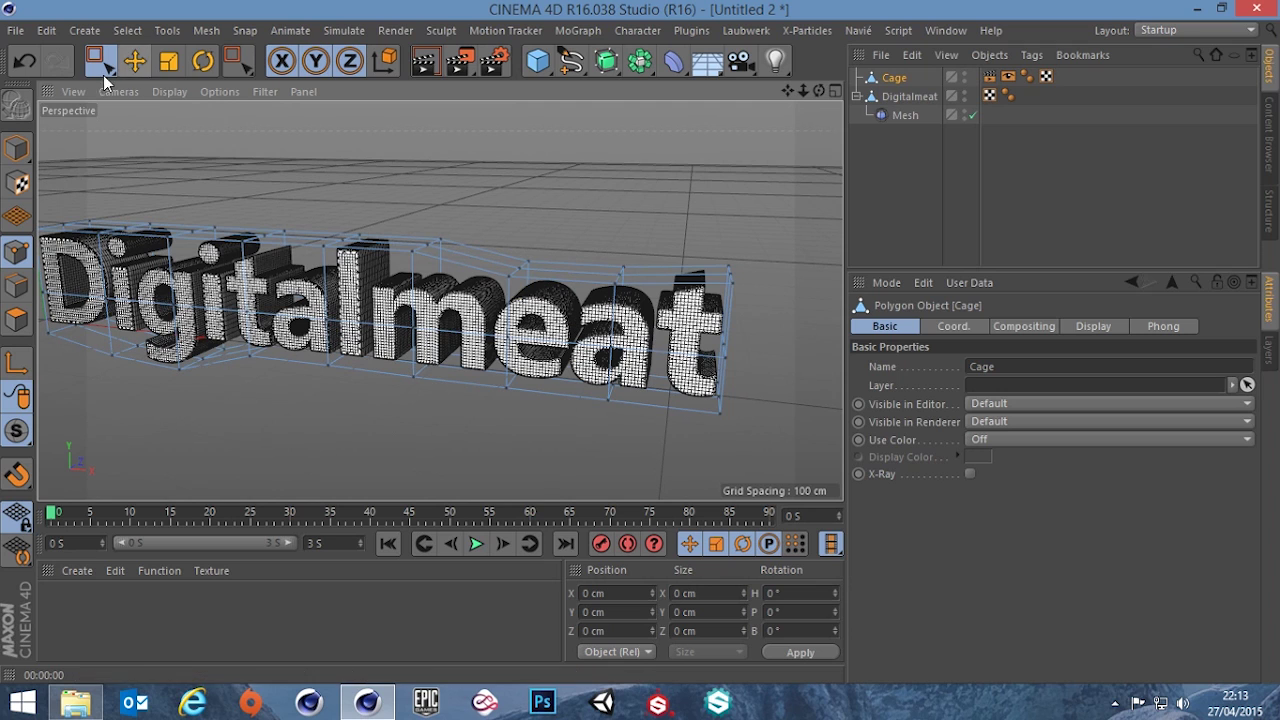
pyautogui.click(104, 70)
pyautogui.click(175, 122)
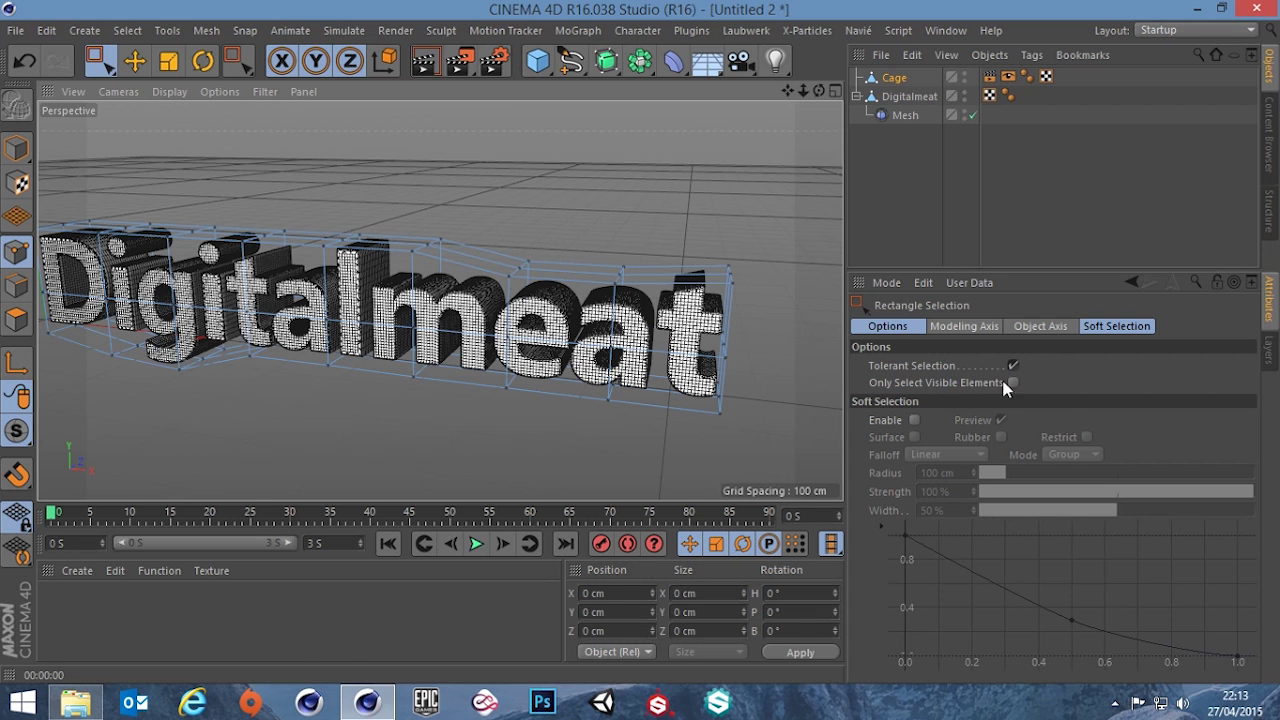
# Select the row of upper cage points above the first "e" and raise it to about 195 cm in Y.
pyautogui.keyDown('alt'); pyautogui.moveTo(497, 300); pyautogui.dragTo(579, 283, button='middle'); pyautogui.keyUp('alt')
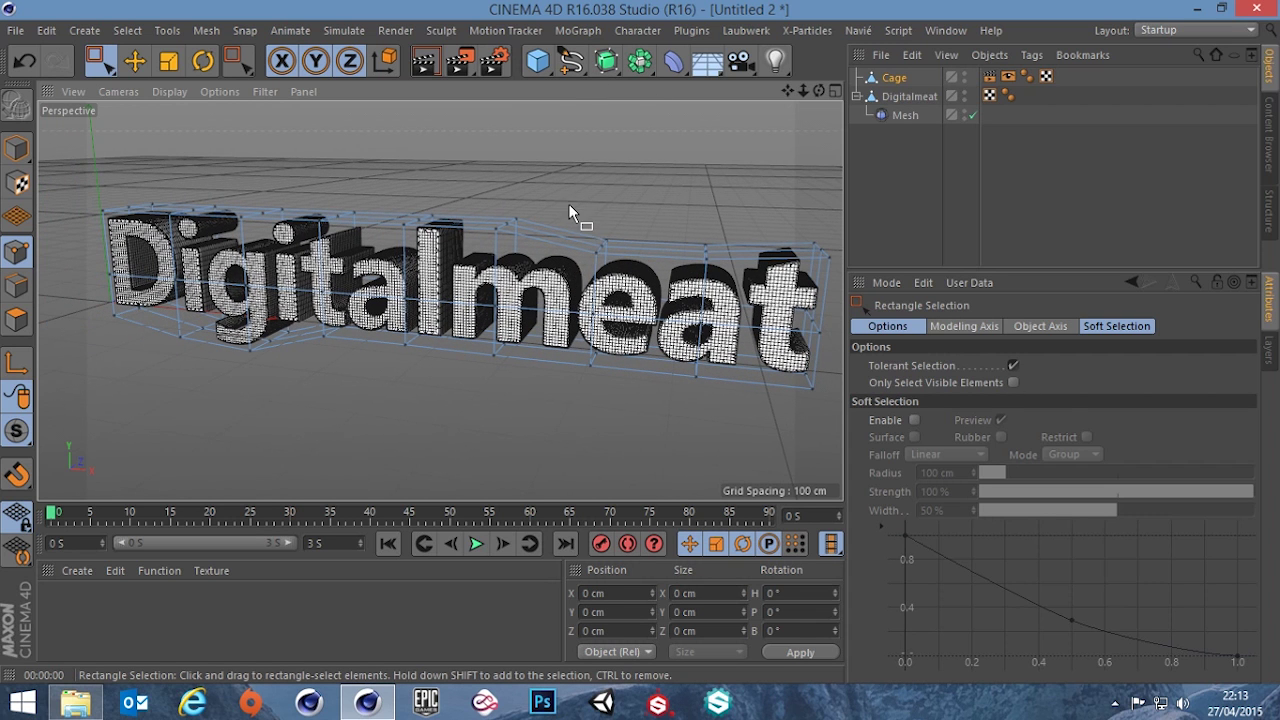
pyautogui.moveTo(576, 210); pyautogui.dragTo(641, 289)
pyautogui.moveTo(608, 149); pyautogui.dragTo(618, 67)
pyautogui.keyDown('alt'); pyautogui.moveTo(632, 237); pyautogui.dragTo(529, 269); pyautogui.keyUp('alt')
pyautogui.keyDown('alt'); pyautogui.moveTo(601, 245); pyautogui.dragTo(680, 210, button='right'); pyautogui.keyUp('alt')
pyautogui.keyDown('alt'); pyautogui.moveTo(680, 210); pyautogui.dragTo(703, 249); pyautogui.keyUp('alt')
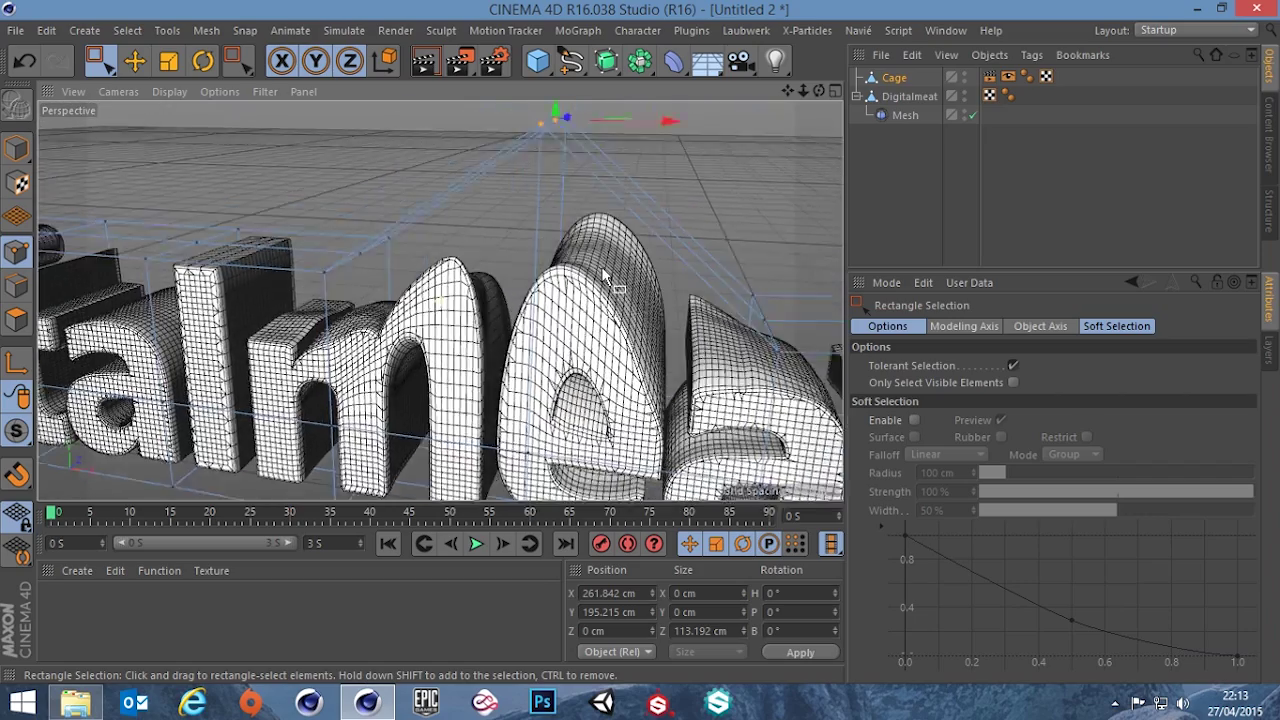
# Undo the raising of the upper cage points above the "e".
pyautogui.keyDown('alt'); pyautogui.moveTo(604, 280); pyautogui.dragTo(554, 293); pyautogui.keyUp('alt')
pyautogui.moveTo(473, 134); pyautogui.dragTo(614, 250)
pyautogui.keyDown('alt'); pyautogui.moveTo(594, 367); pyautogui.dragTo(565, 254); pyautogui.keyUp('alt')
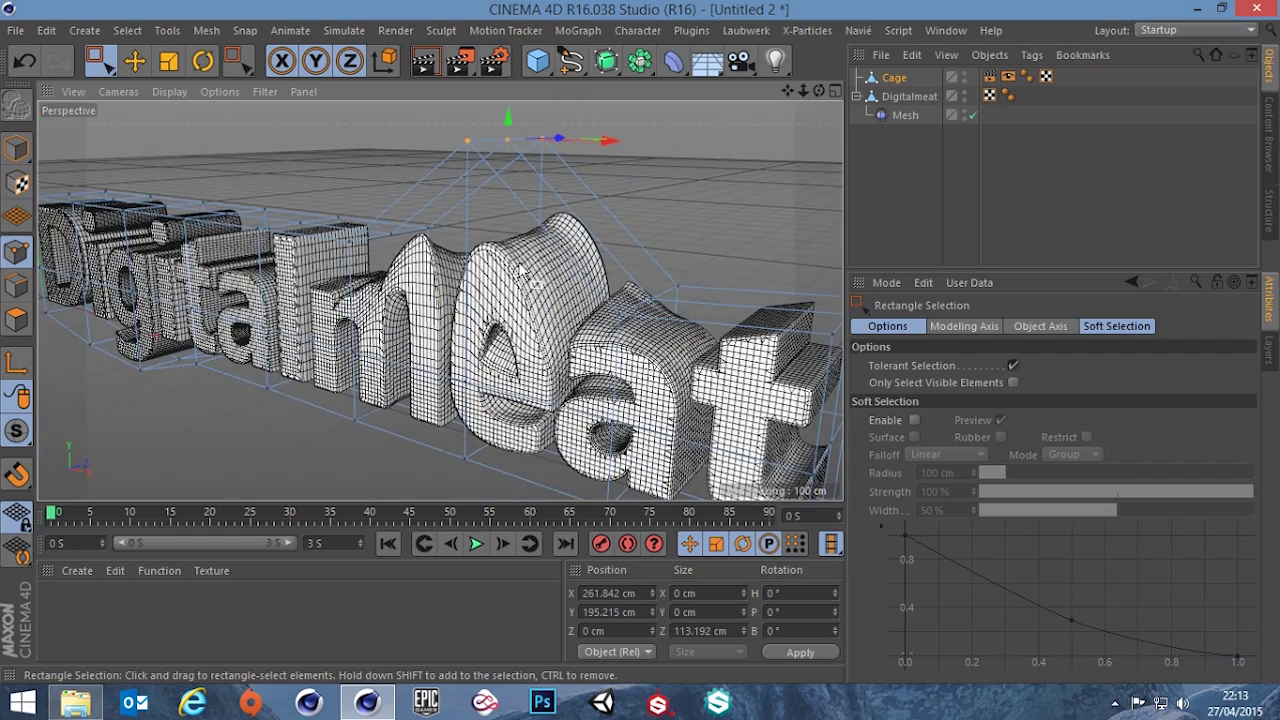
pyautogui.moveTo(510, 120); pyautogui.dragTo(510, 240)
pyautogui.hotkey('ctrl', 'z')
pyautogui.hotkey('ctrl', 'z')
pyautogui.hotkey('ctrl', 'z')
pyautogui.hotkey('ctrl', 'z')
pyautogui.hotkey('ctrl', 'z')
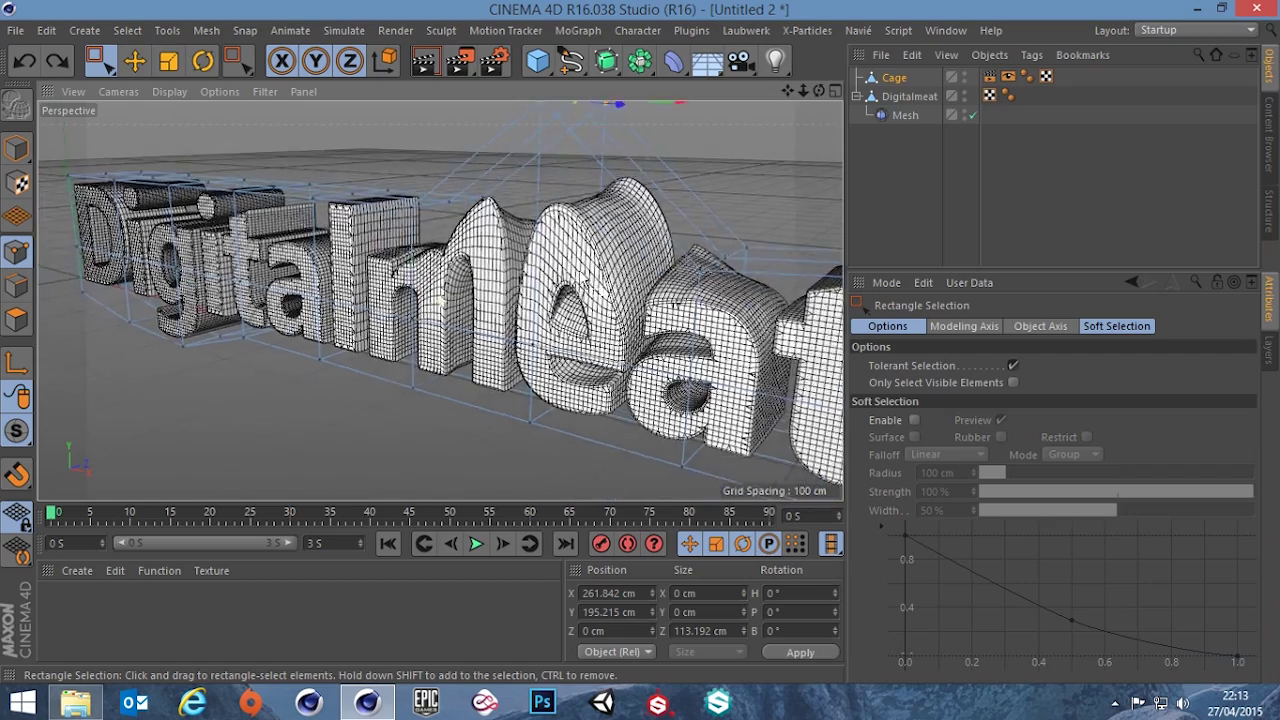
# Select the upper cage points around the "l" and raise them to stretch the letter upward.
pyautogui.keyDown('alt'); pyautogui.moveTo(424, 340); pyautogui.dragTo(558, 325); pyautogui.keyUp('alt')
pyautogui.keyDown('alt'); pyautogui.moveTo(422, 345); pyautogui.dragTo(670, 317, button='middle'); pyautogui.keyUp('alt')
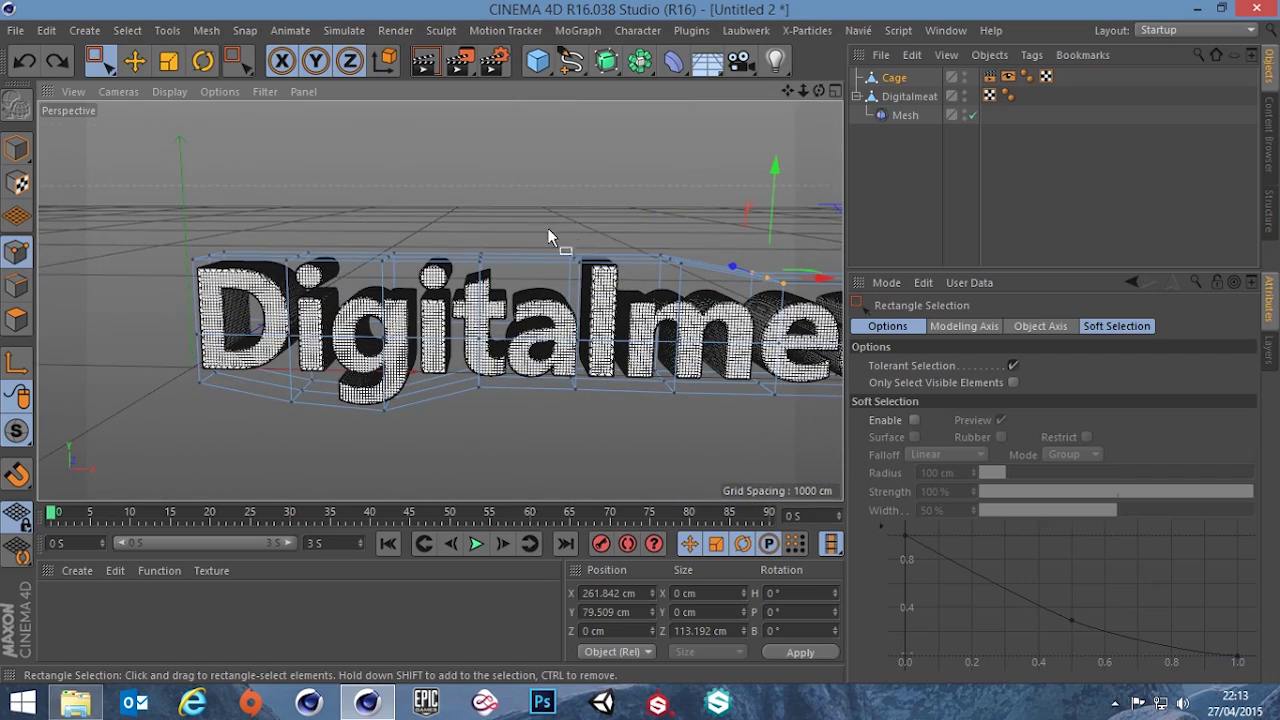
pyautogui.moveTo(601, 306); pyautogui.dragTo(601, 306)
pyautogui.moveTo(576, 174)
pyautogui.mouseDown()
pyautogui.moveTo(576, 76)
pyautogui.moveTo(578, 178)
pyautogui.mouseUp()
pyautogui.moveTo(448, 346); pyautogui.dragTo(442, 340)
pyautogui.moveTo(480, 262)
pyautogui.mouseDown()
pyautogui.moveTo(479, 212)
pyautogui.moveTo(481, 251)
pyautogui.mouseUp()
# Move cage points near the "g" and in front of the "m" to distort the surrounding letters.
pyautogui.moveTo(366, 315); pyautogui.dragTo(392, 344)
pyautogui.keyDown('alt'); pyautogui.moveTo(314, 352); pyautogui.dragTo(510, 445); pyautogui.keyUp('alt')
pyautogui.moveTo(309, 274); pyautogui.dragTo(280, 266)
pyautogui.scroll(3, 348, 312)
pyautogui.keyDown('alt'); pyautogui.moveTo(345, 310); pyautogui.dragTo(422, 396); pyautogui.keyUp('alt')
pyautogui.moveTo(554, 364); pyautogui.dragTo(588, 363)
pyautogui.keyDown('alt'); pyautogui.moveTo(477, 385); pyautogui.dragTo(552, 370); pyautogui.keyUp('alt')
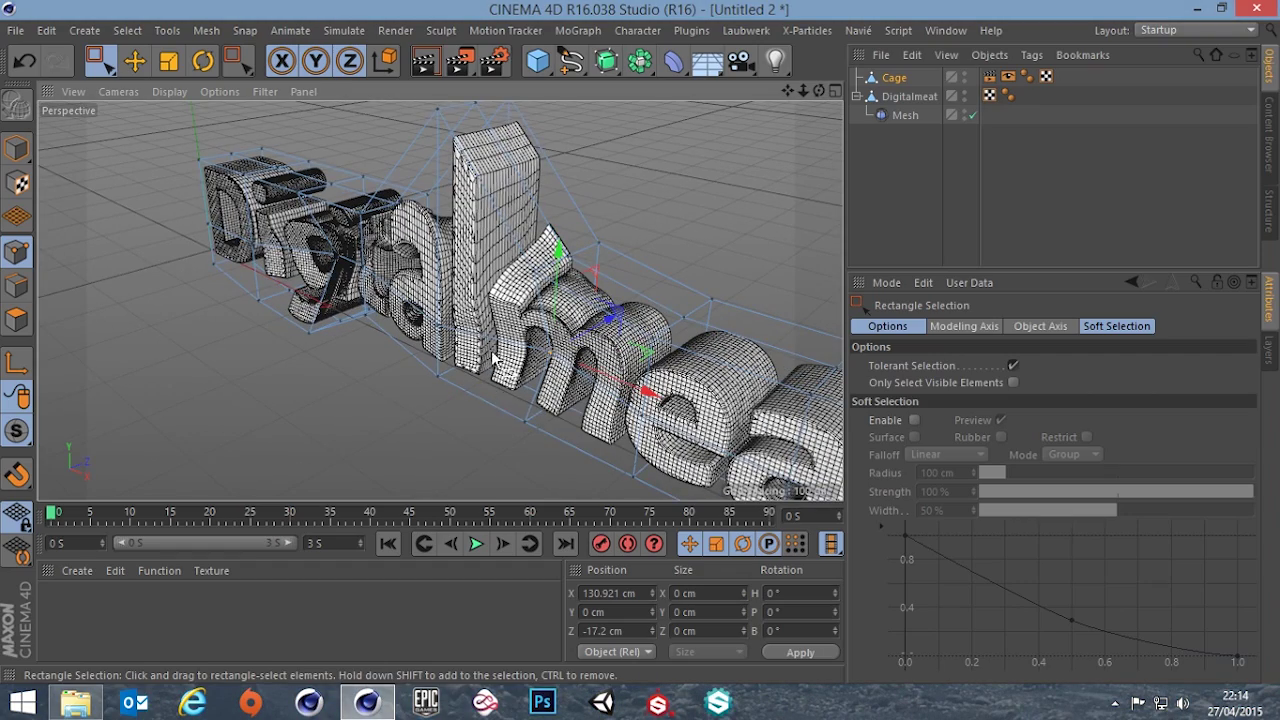
# Undo all the trial moves of the cage points around the text.
pyautogui.scroll(3, 493, 355)
pyautogui.keyDown('alt'); pyautogui.moveTo(493, 355); pyautogui.dragTo(333, 383); pyautogui.keyUp('alt')
pyautogui.keyDown('alt'); pyautogui.moveTo(333, 383); pyautogui.dragTo(536, 374, button='middle'); pyautogui.keyUp('alt')
pyautogui.keyDown('alt'); pyautogui.moveTo(536, 374); pyautogui.dragTo(494, 371, button='right'); pyautogui.keyUp('alt')
pyautogui.keyDown('alt'); pyautogui.moveTo(471, 338); pyautogui.dragTo(438, 340); pyautogui.keyUp('alt')
pyautogui.hotkey('ctrl', 'z')
pyautogui.hotkey('ctrl', 'z')
pyautogui.hotkey('ctrl', 'z')
pyautogui.hotkey('ctrl', 'z')
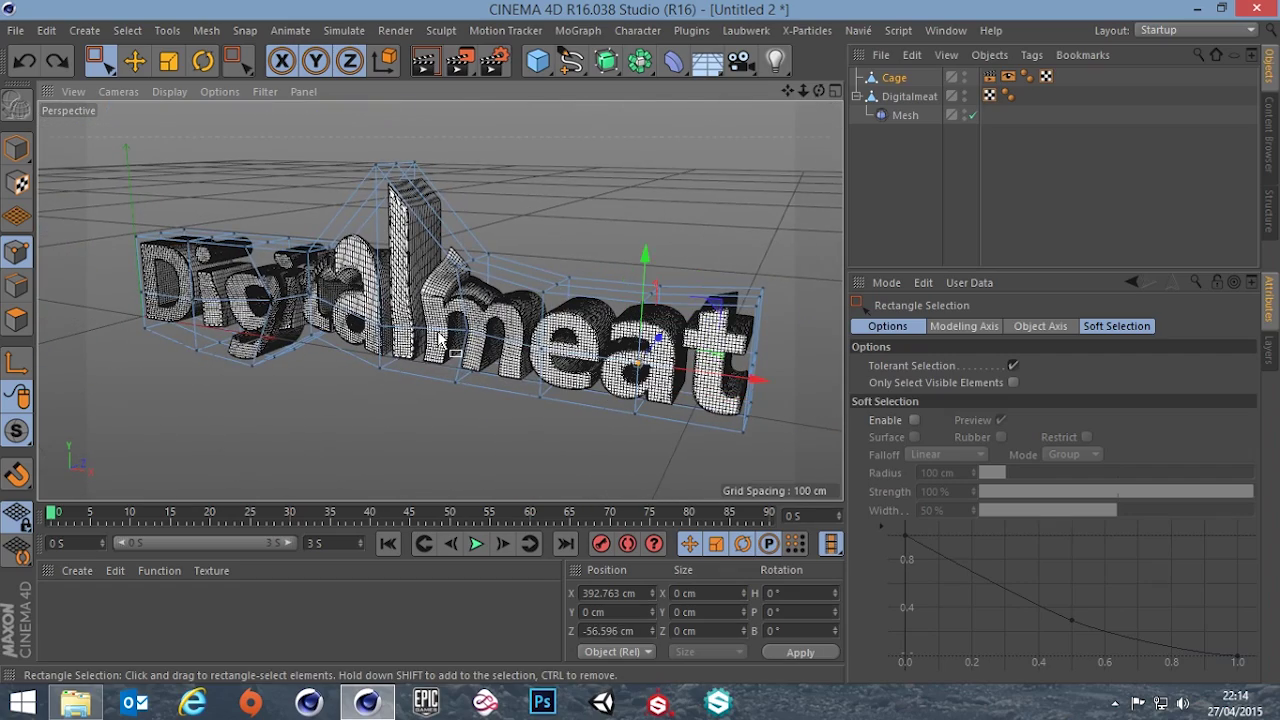
pyautogui.hotkey('ctrl', 'z')
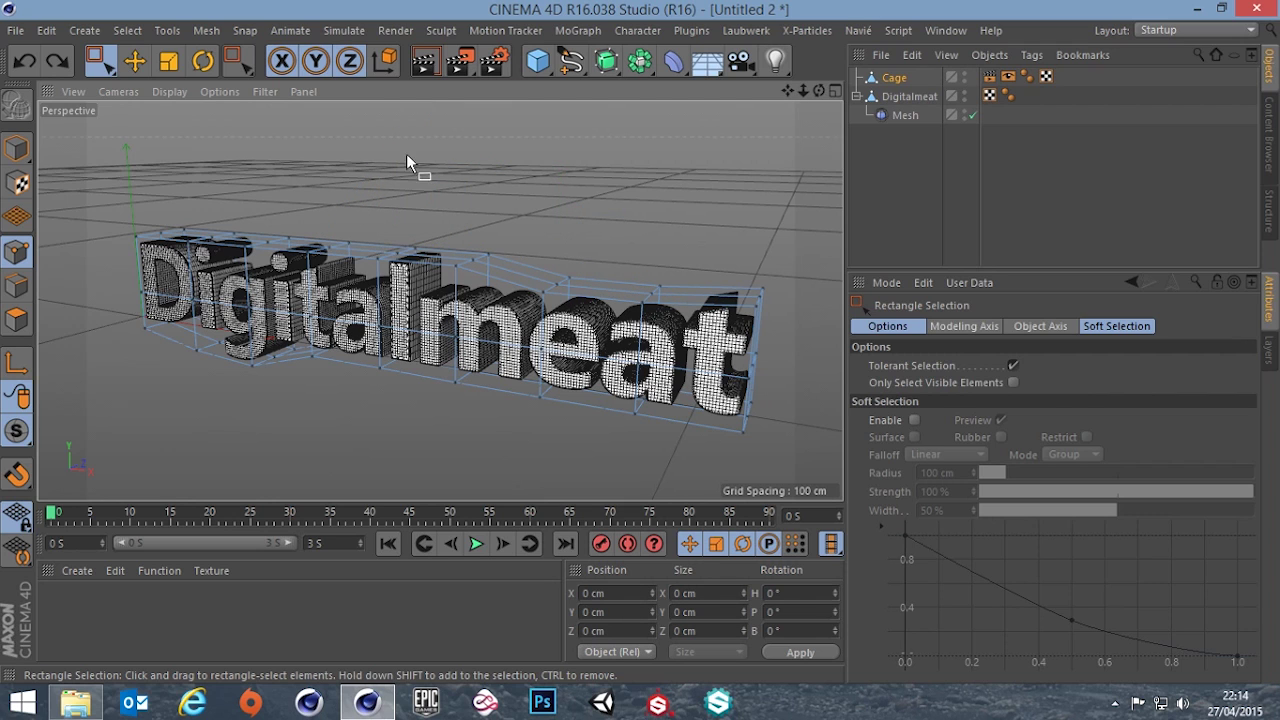
# Select the upper cage points above the "l" and "m" and return the Cage to Model mode.
pyautogui.moveTo(386, 150); pyautogui.dragTo(544, 272)
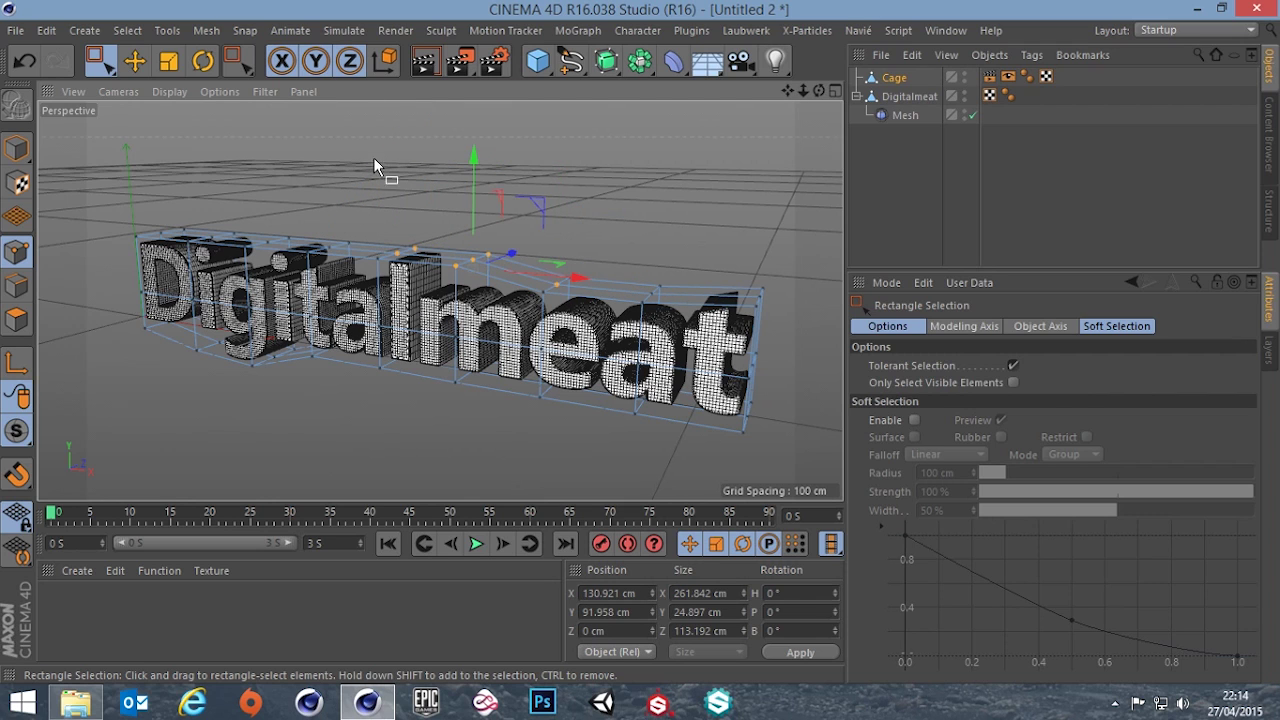
pyautogui.click(16, 148)
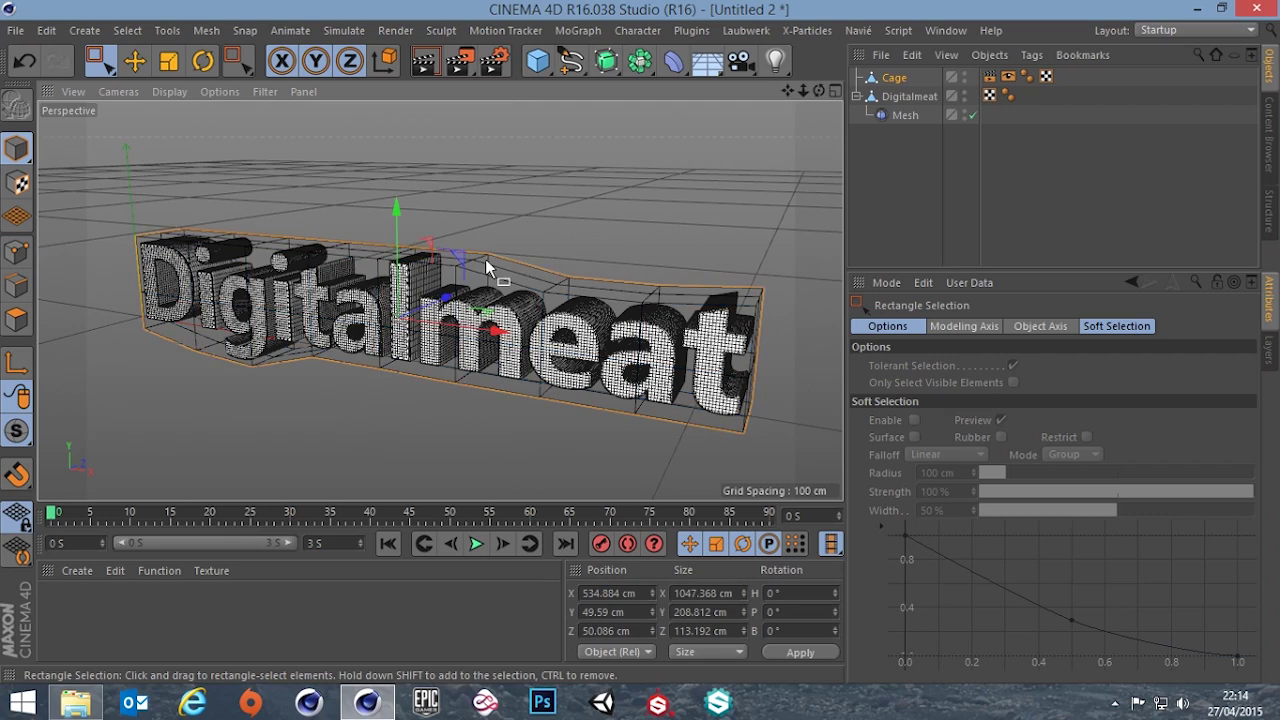
pyautogui.scroll(-3, 532, 281)
pyautogui.keyDown('alt'); pyautogui.moveTo(534, 280); pyautogui.dragTo(535, 254, button='middle'); pyautogui.keyUp('alt')
pyautogui.keyDown('alt'); pyautogui.moveTo(536, 258); pyautogui.dragTo(545, 298, button='right'); pyautogui.keyUp('alt')
pyautogui.keyDown('alt'); pyautogui.moveTo(545, 298); pyautogui.dragTo(545, 270); pyautogui.keyUp('alt')
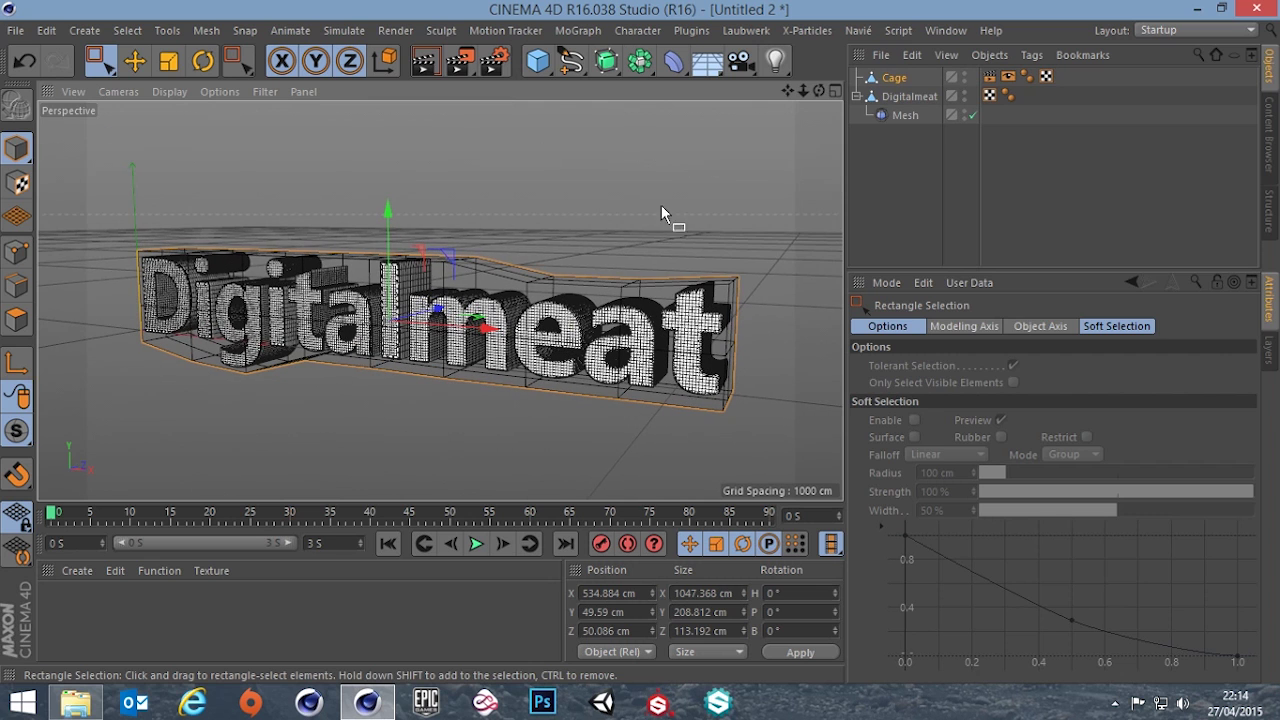
# Switch to the open document Untitled 1 containing the Sphere and Landscape.
pyautogui.click(941, 31)
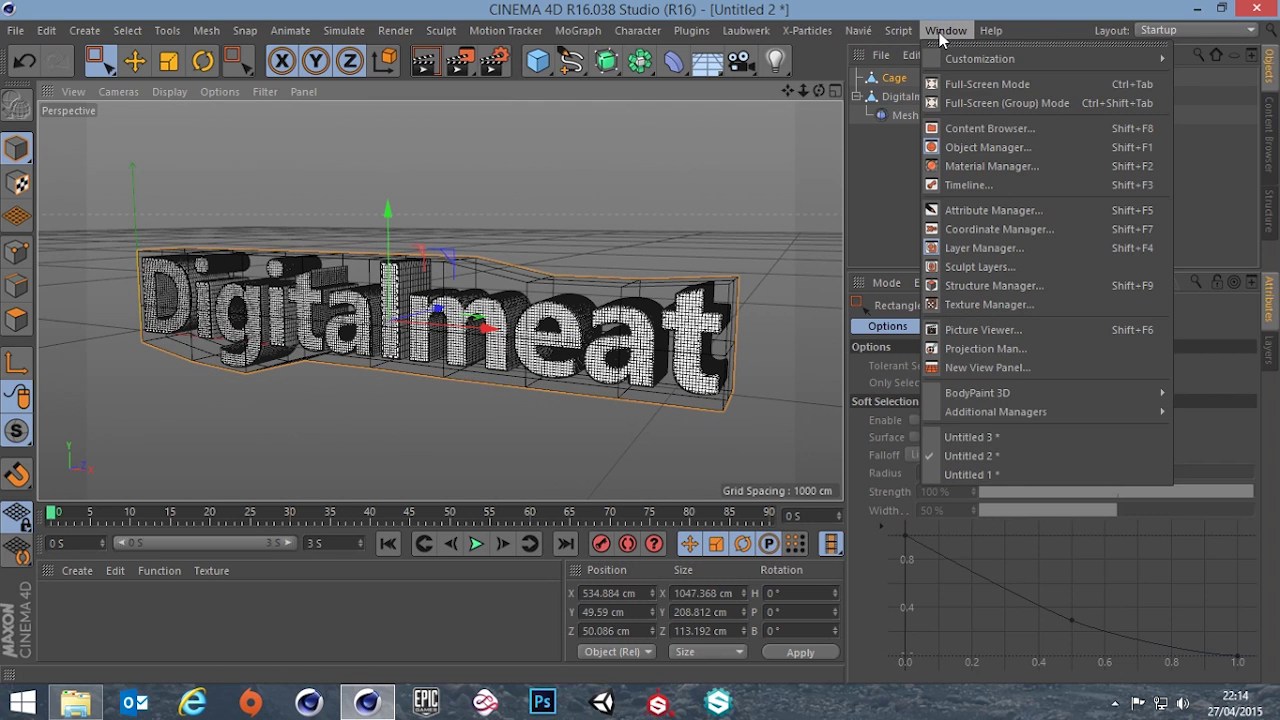
pyautogui.click(962, 474)
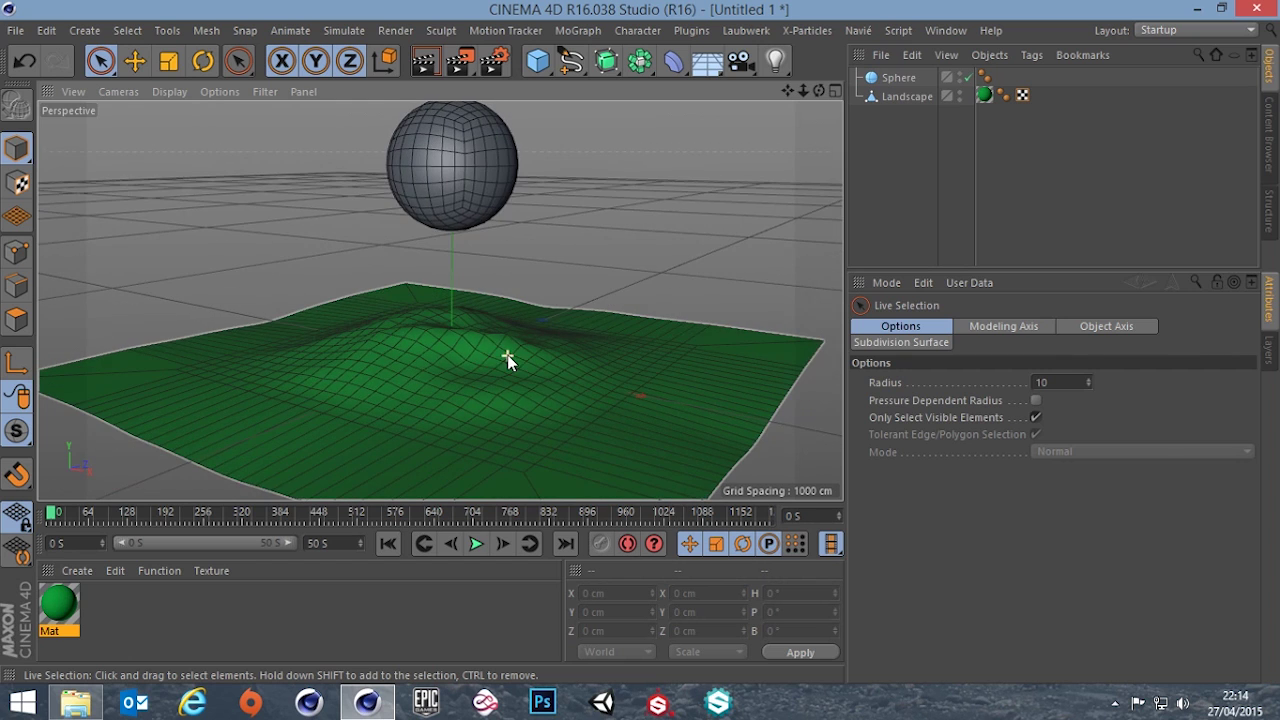
pyautogui.keyDown('alt'); pyautogui.moveTo(507, 354); pyautogui.dragTo(492, 301, button='middle'); pyautogui.keyUp('alt')
pyautogui.keyDown('alt'); pyautogui.moveTo(492, 301); pyautogui.dragTo(488, 319); pyautogui.keyUp('alt')
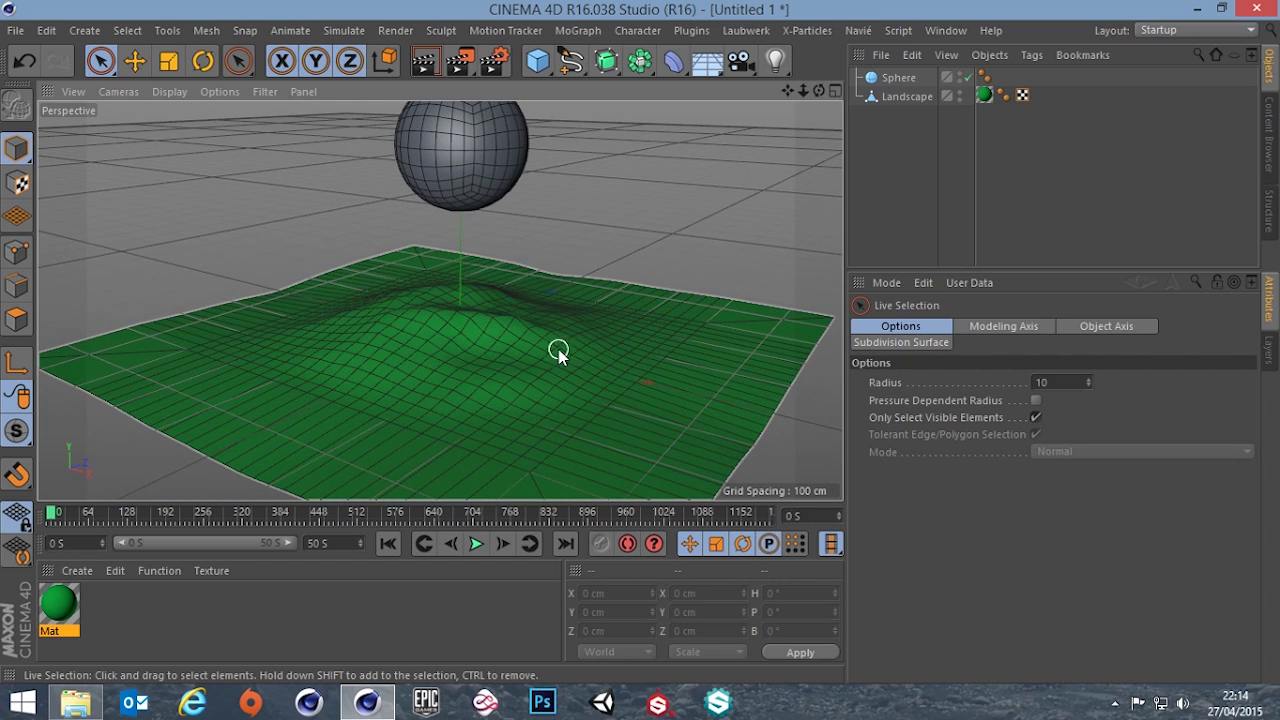
pyautogui.keyDown('alt'); pyautogui.moveTo(558, 349); pyautogui.dragTo(478, 370); pyautogui.keyUp('alt')
pyautogui.scroll(-5, 508, 350)
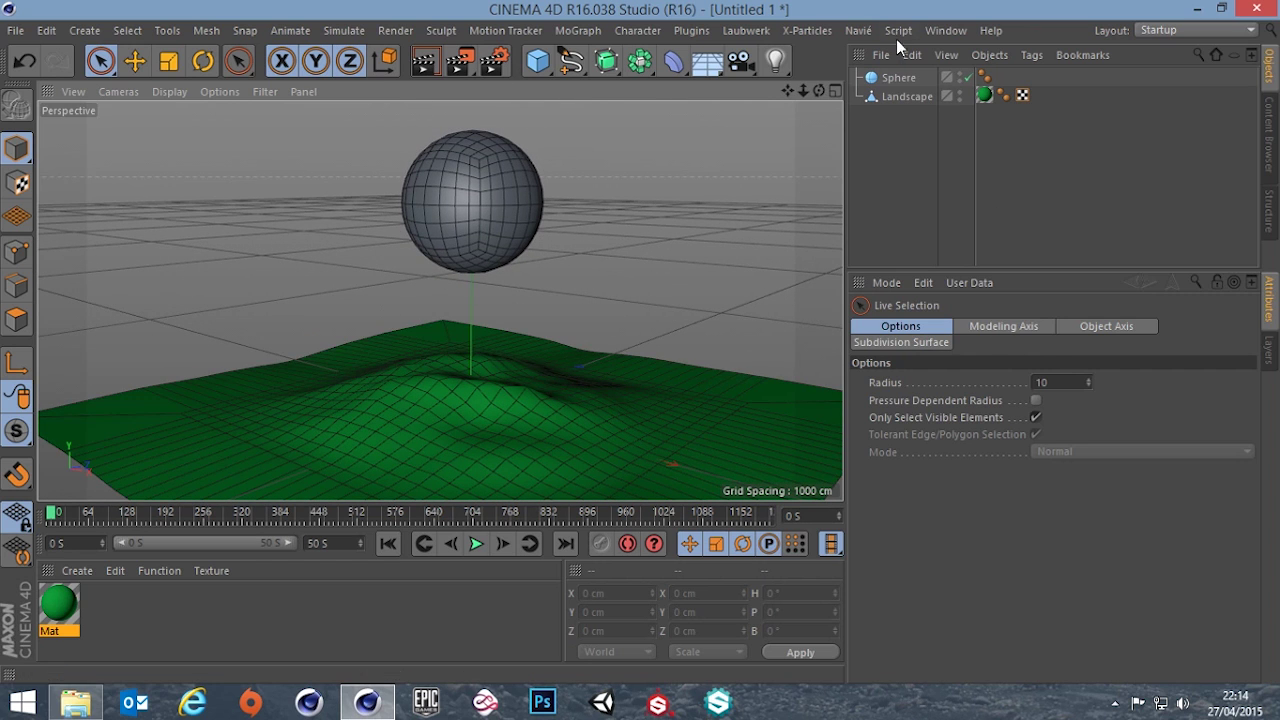
# Add a Collider Body simulation tag to the Landscape object.
pyautogui.click(900, 97)
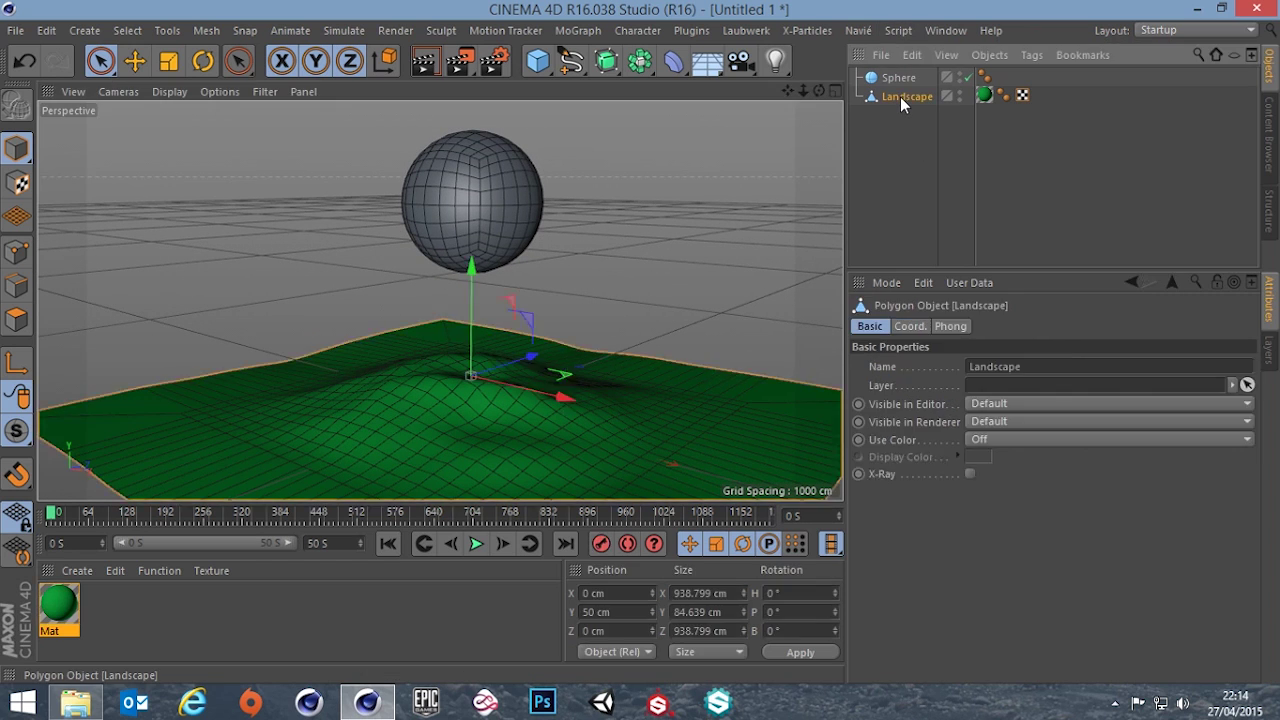
pyautogui.rightClick(900, 97)
pyautogui.moveTo(1028, 262)
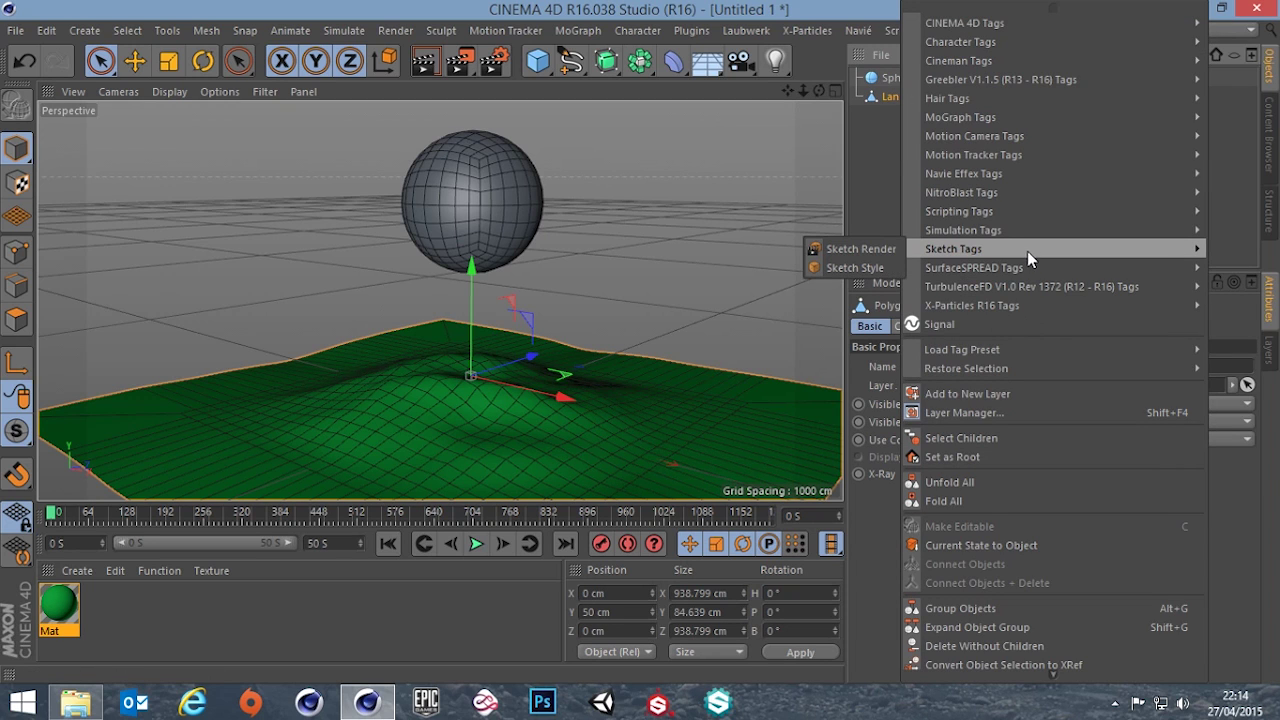
pyautogui.moveTo(975, 229)
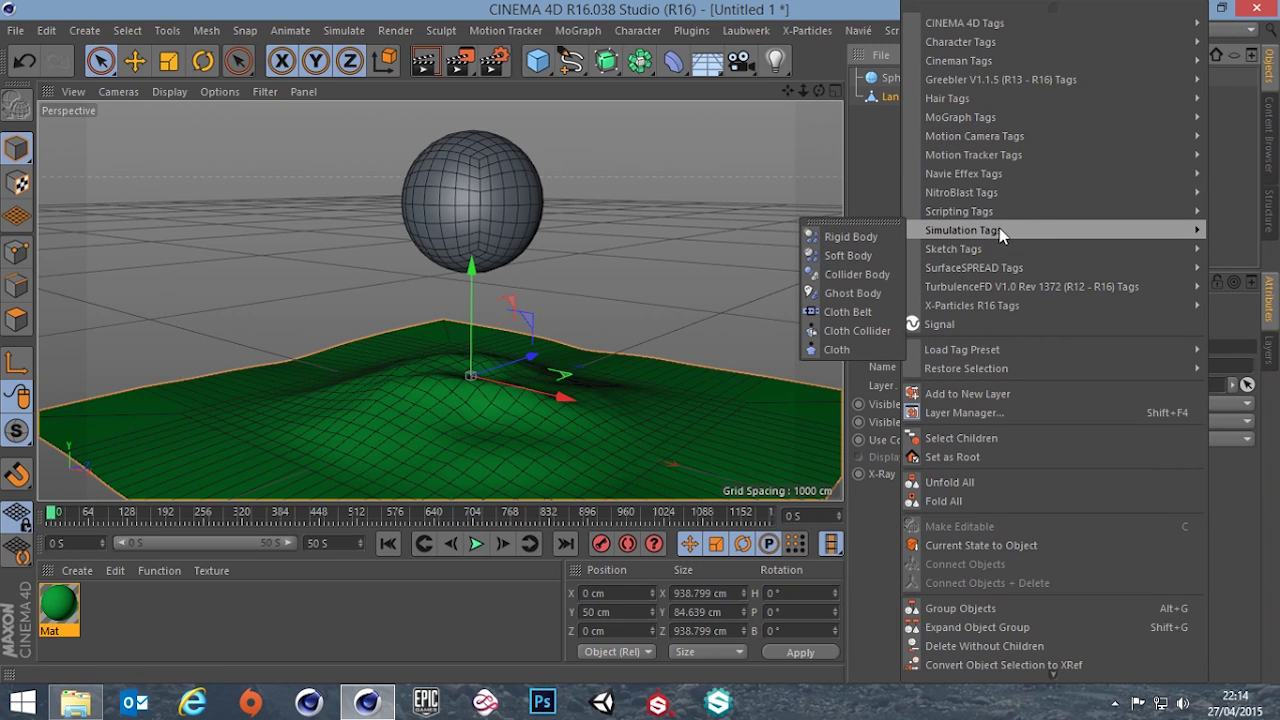
pyautogui.click(855, 278)
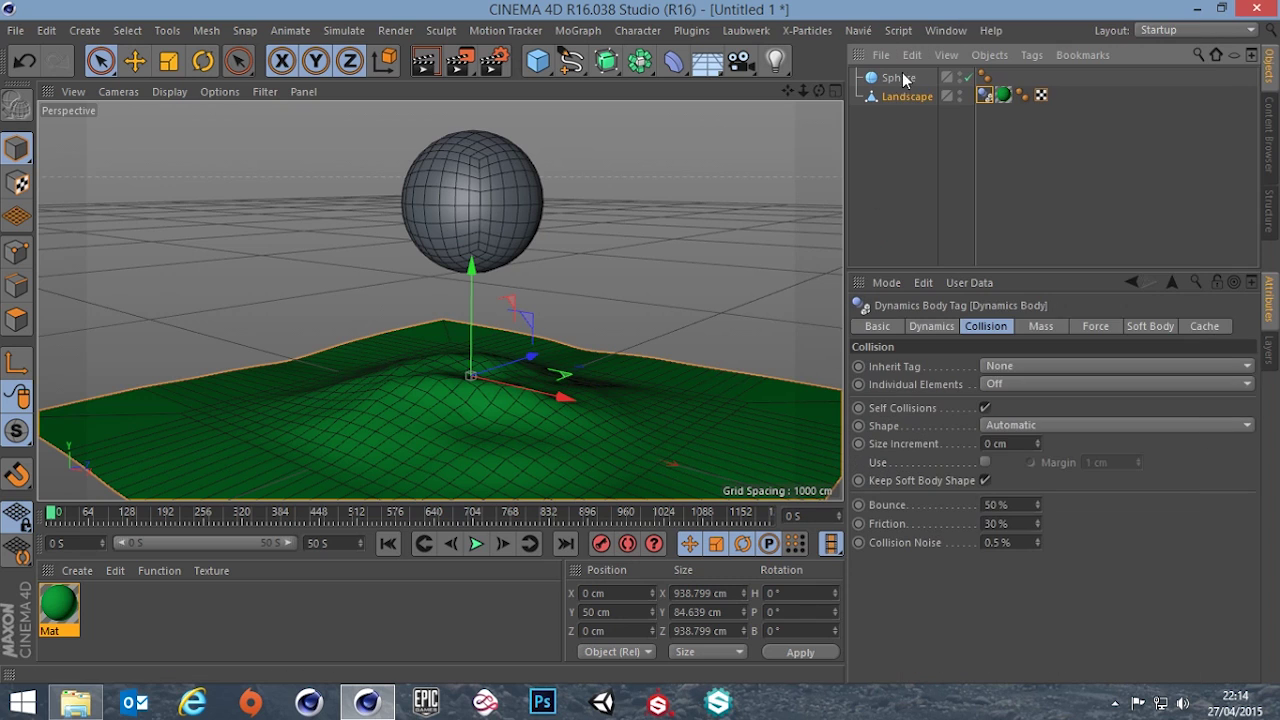
# Add a Soft Body simulation tag to the Sphere and deselect it.
pyautogui.click(893, 79)
pyautogui.rightClick(893, 79)
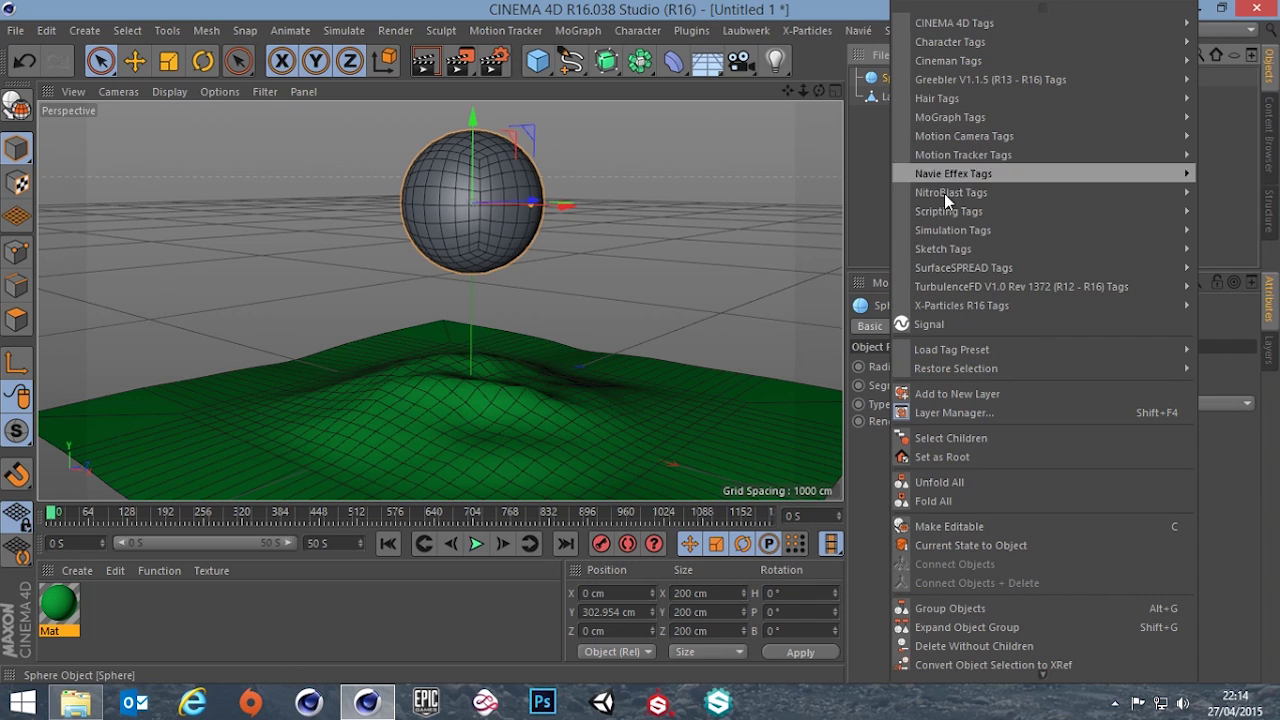
pyautogui.moveTo(955, 232)
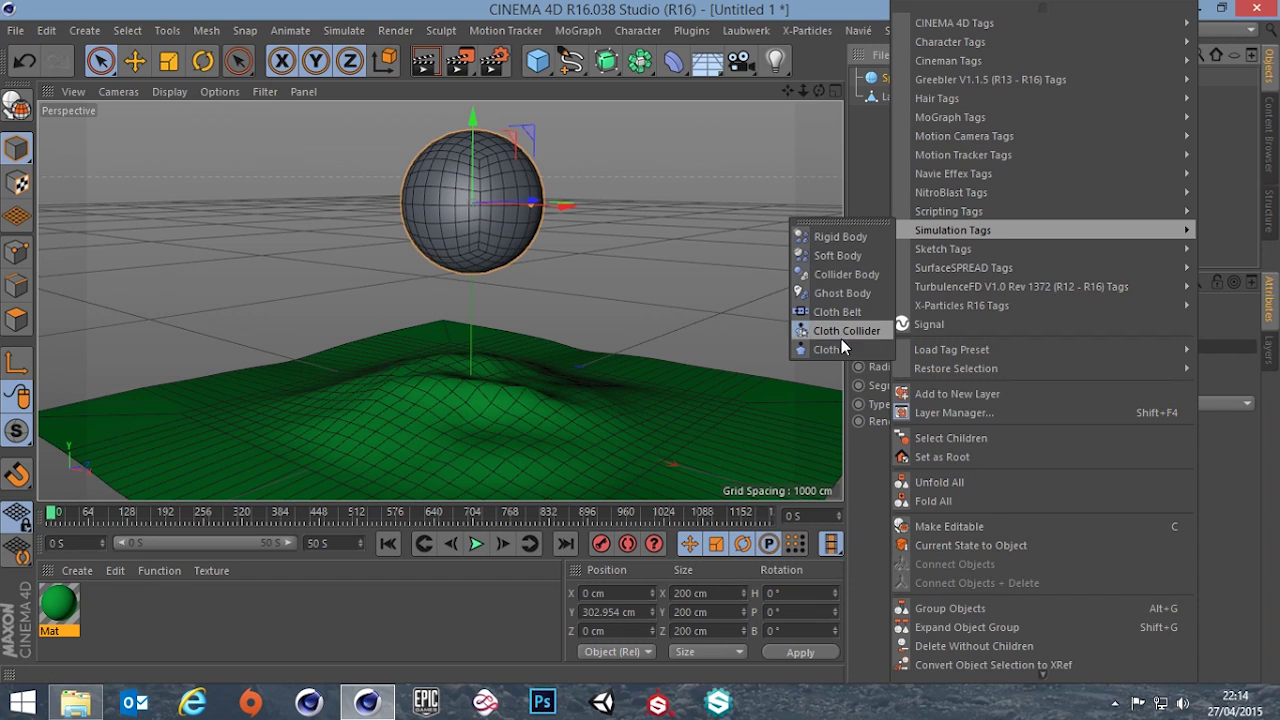
pyautogui.click(836, 256)
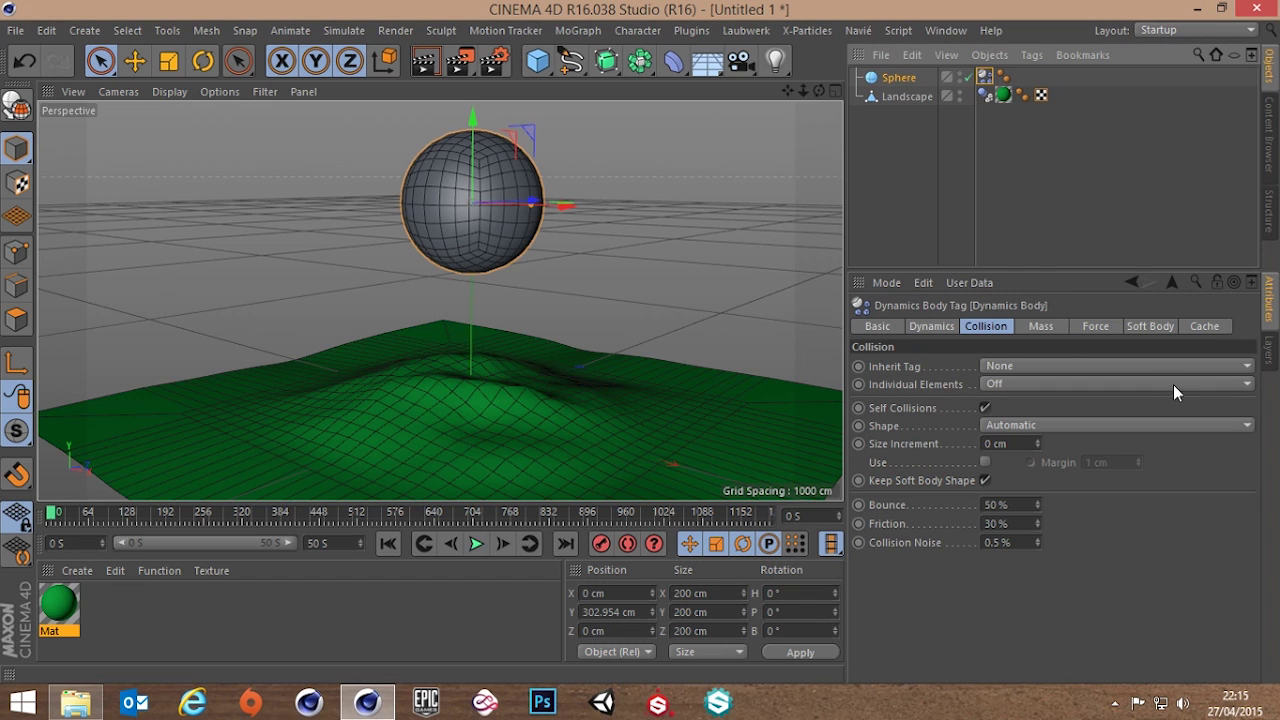
pyautogui.click(920, 168)
# Play the soft body simulation of the Sphere falling onto the Landscape twice, rewinding to the start each time.
pyautogui.keyDown('alt'); pyautogui.moveTo(741, 395); pyautogui.dragTo(466, 354); pyautogui.keyUp('alt')
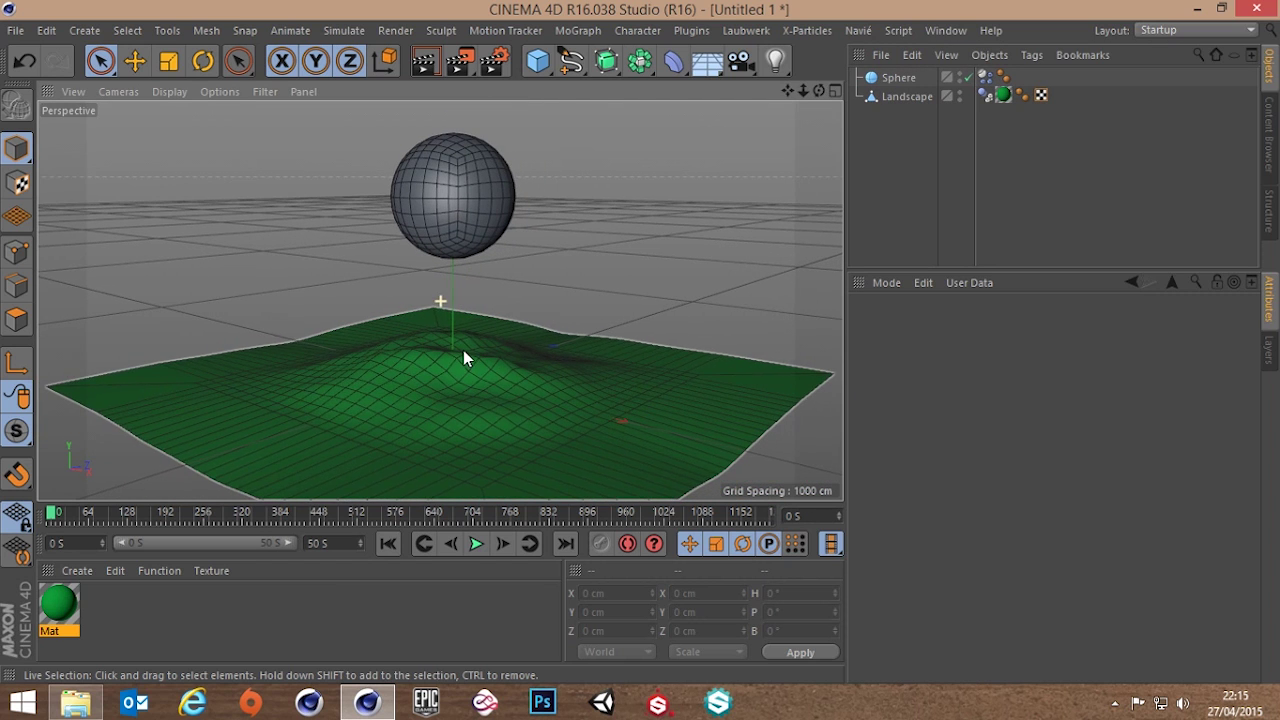
pyautogui.click(476, 543)
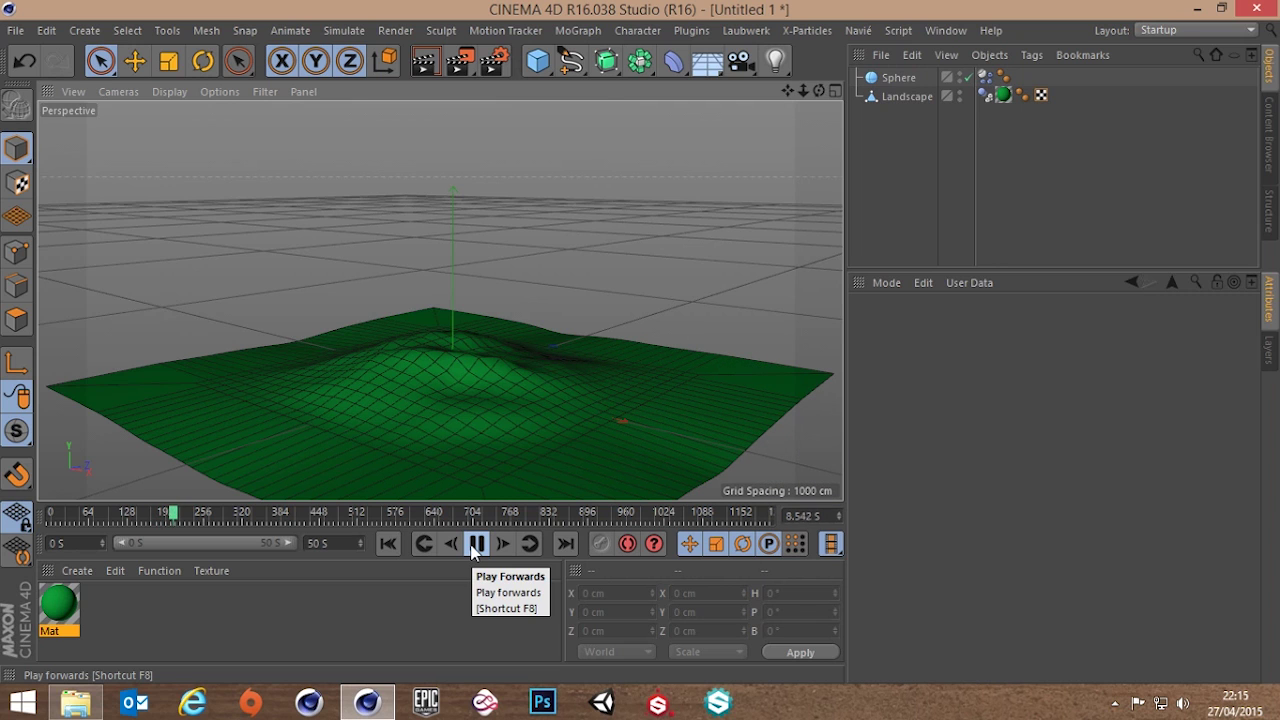
pyautogui.click(476, 543)
pyautogui.click(389, 543)
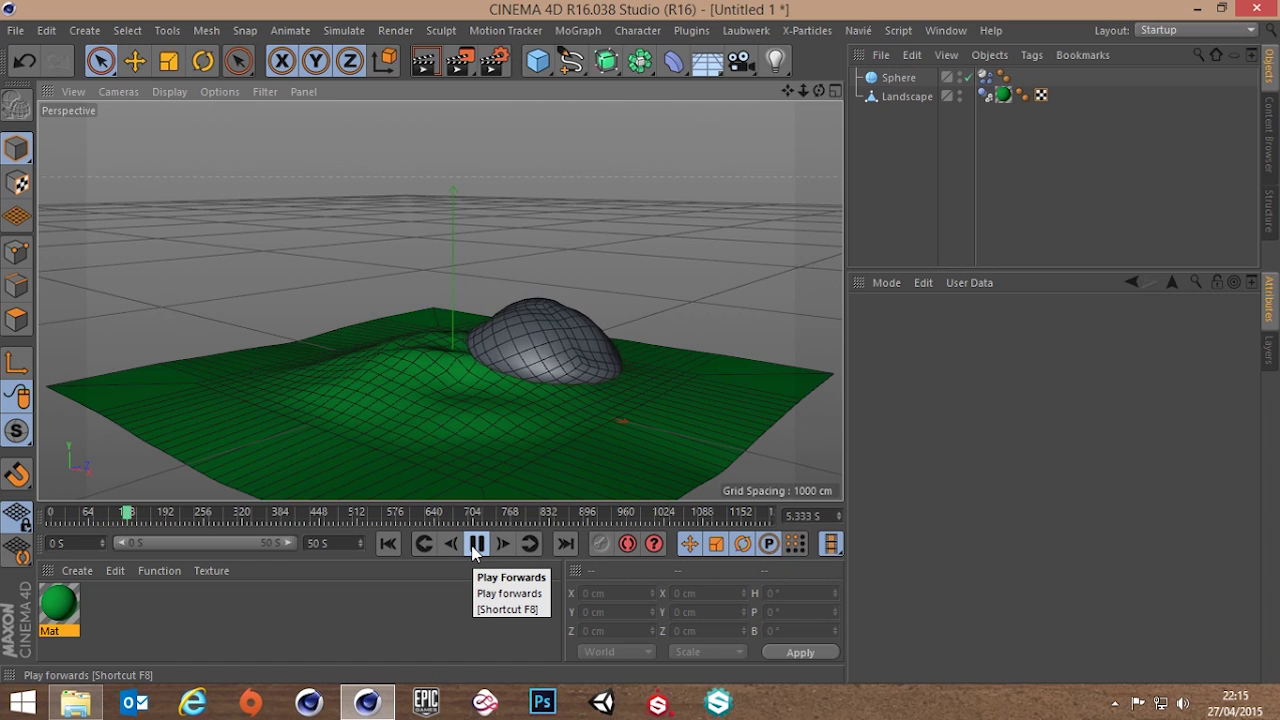
pyautogui.click(475, 548)
pyautogui.click(388, 544)
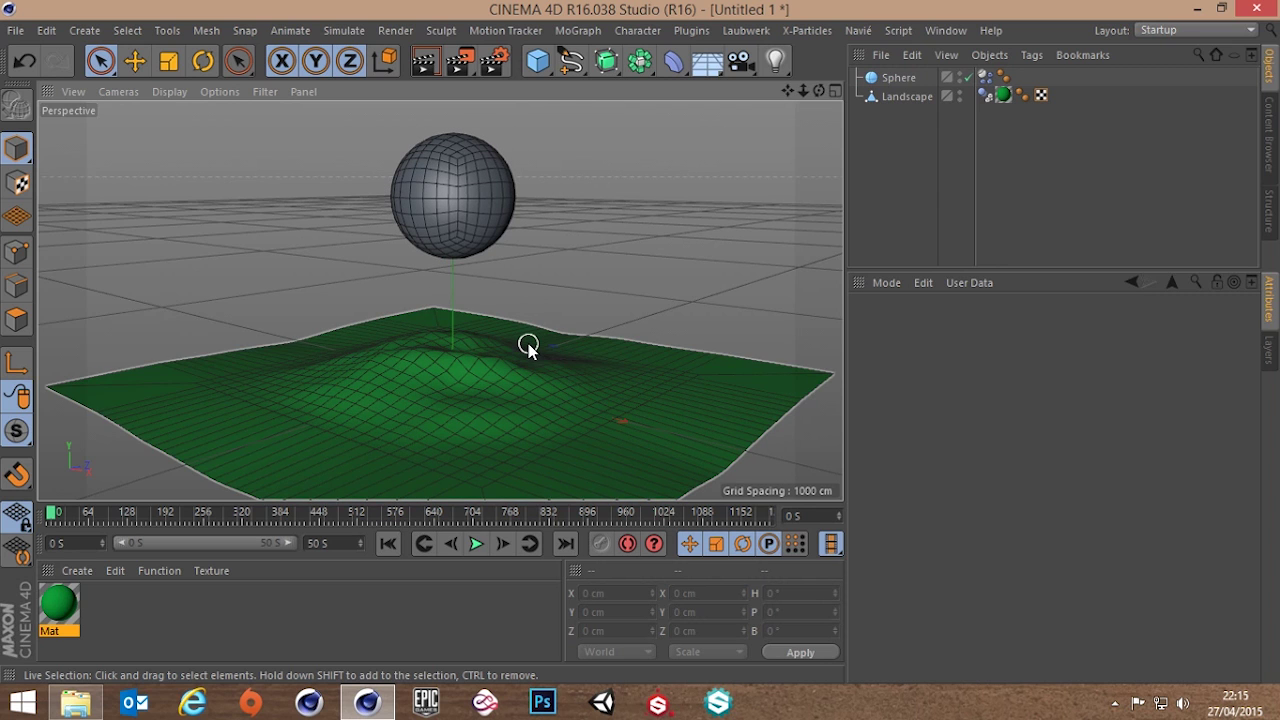
# Examine the polygon density of the Sphere and the Landscape from several angles and distances.
pyautogui.scroll(5, 465, 200)
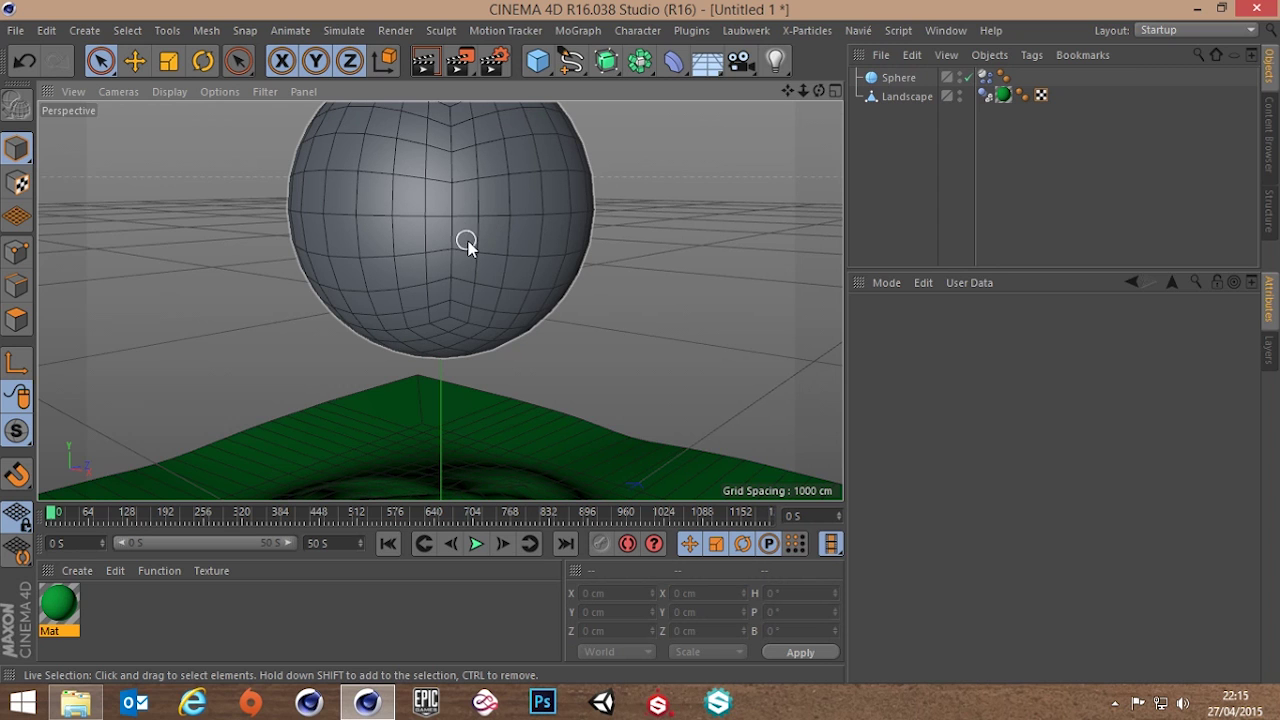
pyautogui.scroll(-6, 490, 261)
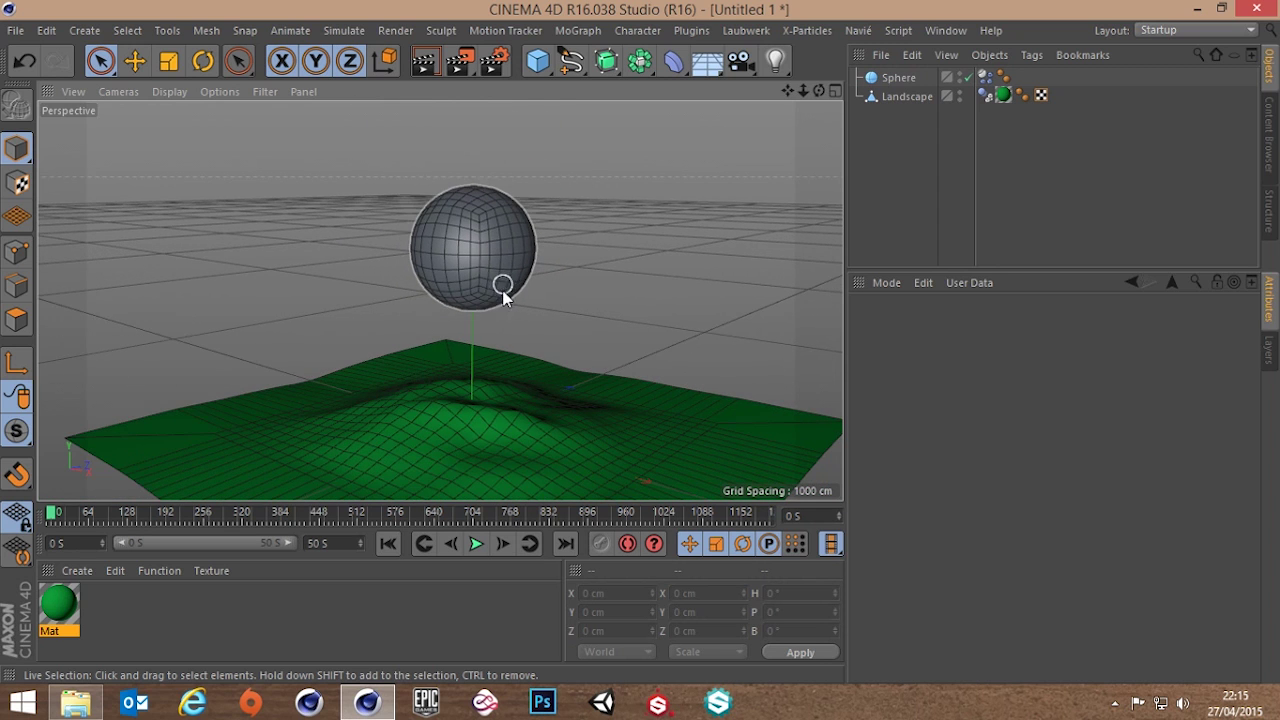
pyautogui.keyDown('alt'); pyautogui.moveTo(503, 333); pyautogui.dragTo(486, 290); pyautogui.keyUp('alt')
pyautogui.keyDown('alt'); pyautogui.moveTo(479, 181); pyautogui.dragTo(491, 292); pyautogui.keyUp('alt')
pyautogui.scroll(5, 476, 190)
pyautogui.scroll(-4, 495, 250)
pyautogui.keyDown('alt'); pyautogui.moveTo(491, 292); pyautogui.dragTo(490, 229, button='middle'); pyautogui.keyUp('alt')
pyautogui.keyDown('alt'); pyautogui.moveTo(491, 229); pyautogui.dragTo(500, 268); pyautogui.keyUp('alt')
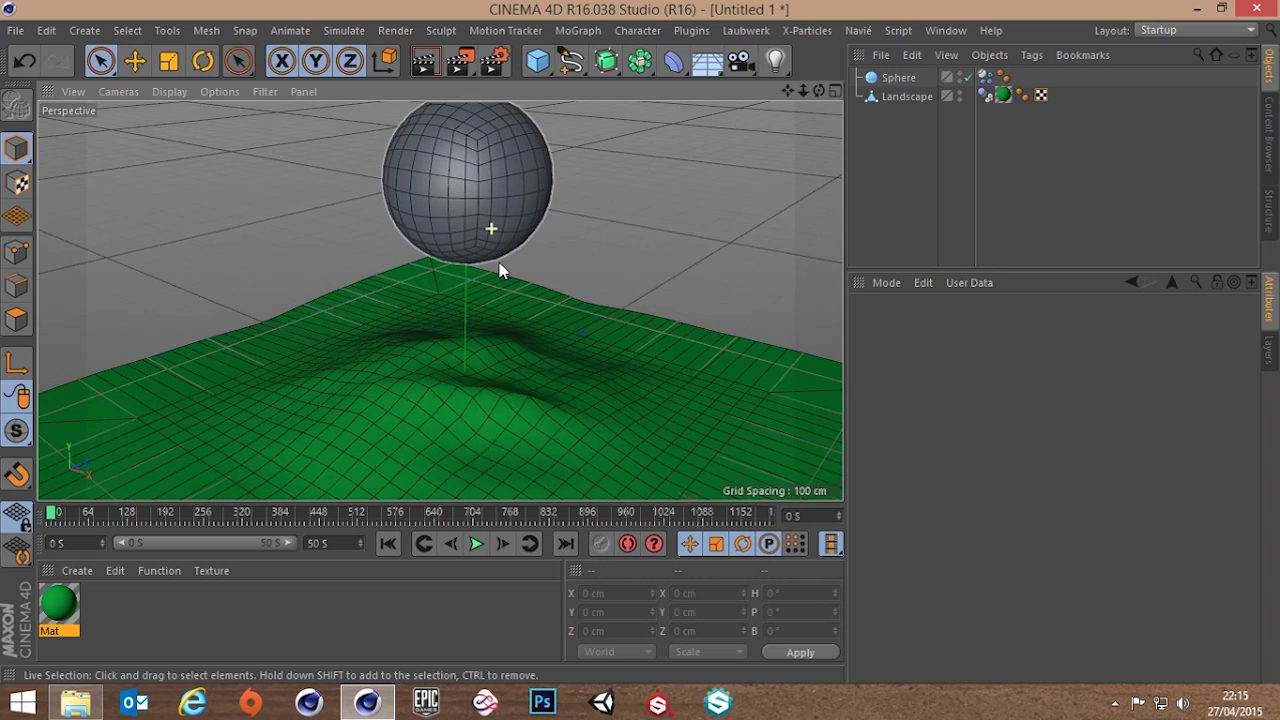
pyautogui.scroll(-5, 498, 274)
pyautogui.keyDown('alt'); pyautogui.moveTo(496, 329); pyautogui.dragTo(497, 295); pyautogui.keyUp('alt')
pyautogui.scroll(5, 509, 290)
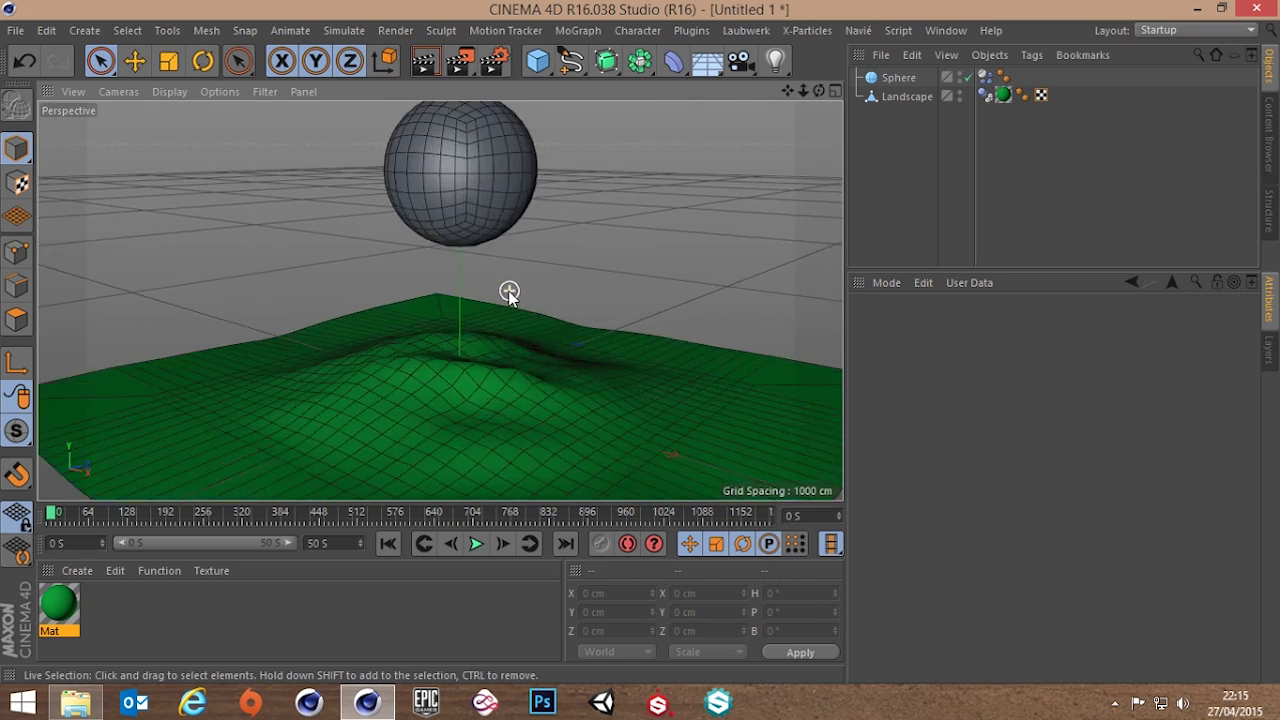
pyautogui.scroll(-2, 509, 293)
pyautogui.scroll(-2, 508, 310)
# Set the Sphere's Segments to 55.
pyautogui.click(898, 77)
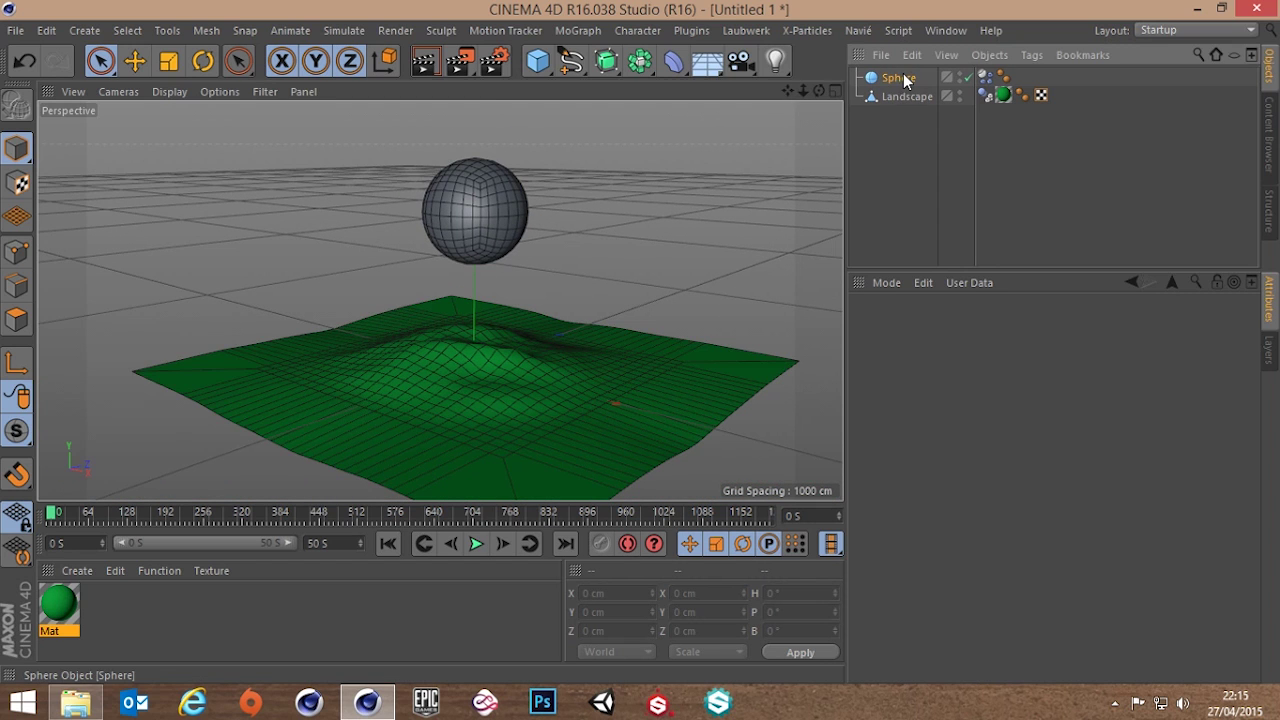
pyautogui.click(978, 385)
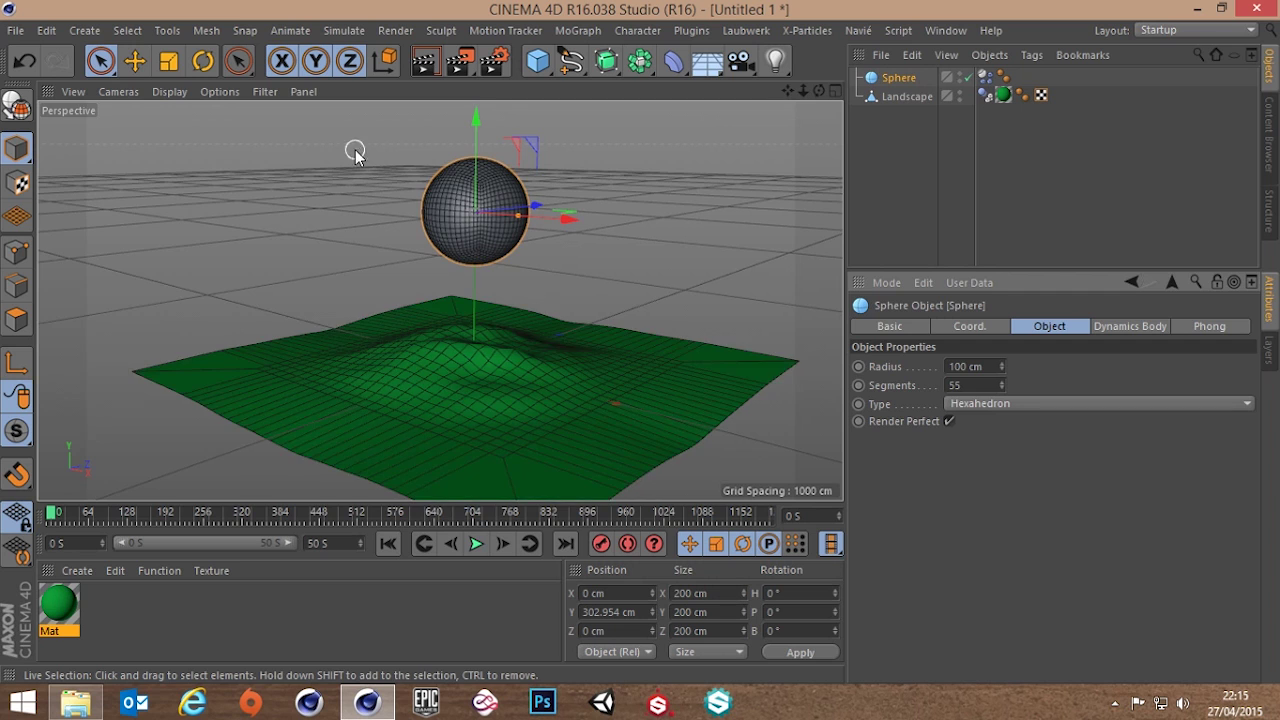
pyautogui.scroll(5, 500, 206)
pyautogui.scroll(-4, 505, 214)
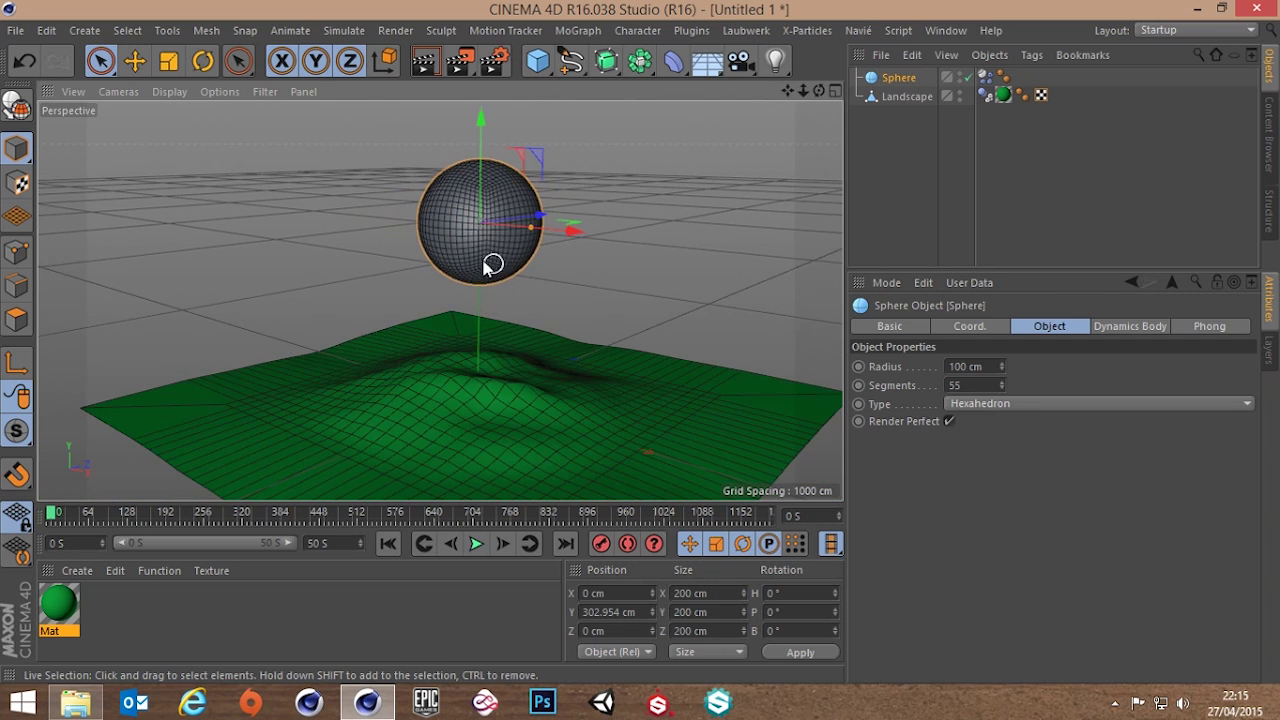
# Play the simulation with the denser Sphere, stop it and rewind to the start.
pyautogui.keyDown('alt'); pyautogui.moveTo(483, 263); pyautogui.dragTo(471, 297); pyautogui.keyUp('alt')
pyautogui.click(478, 541)
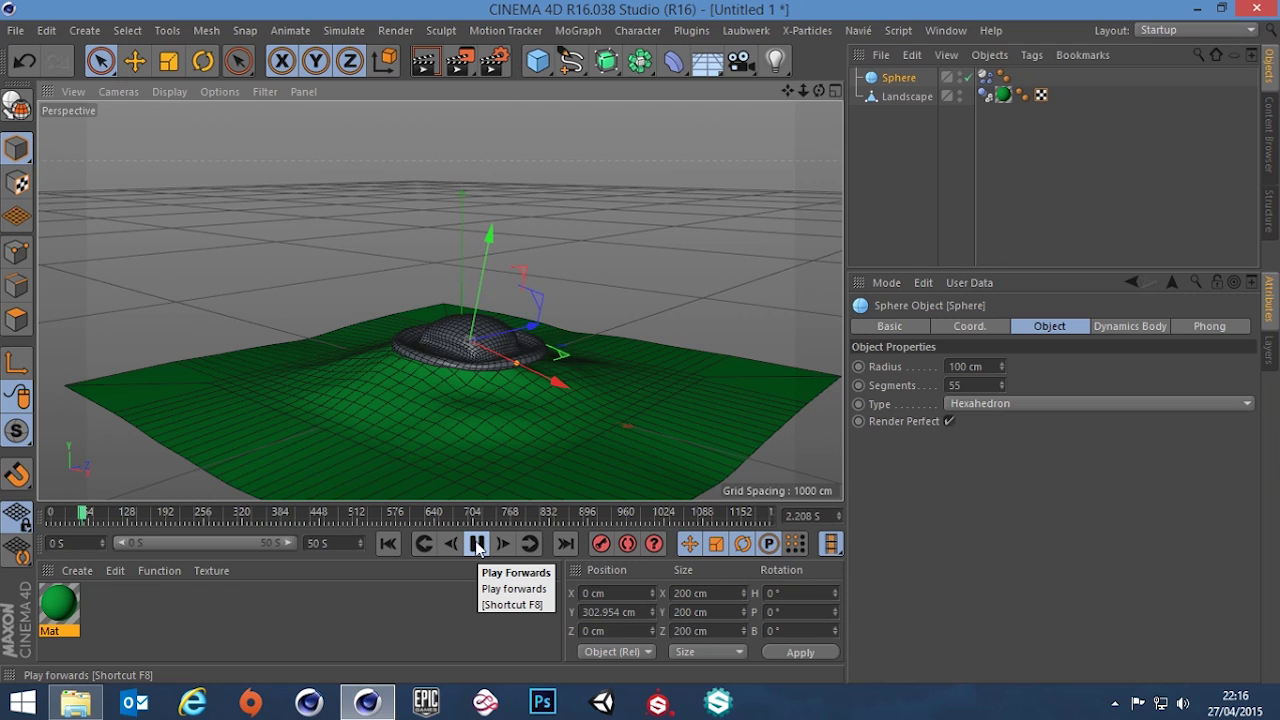
pyautogui.click(477, 545)
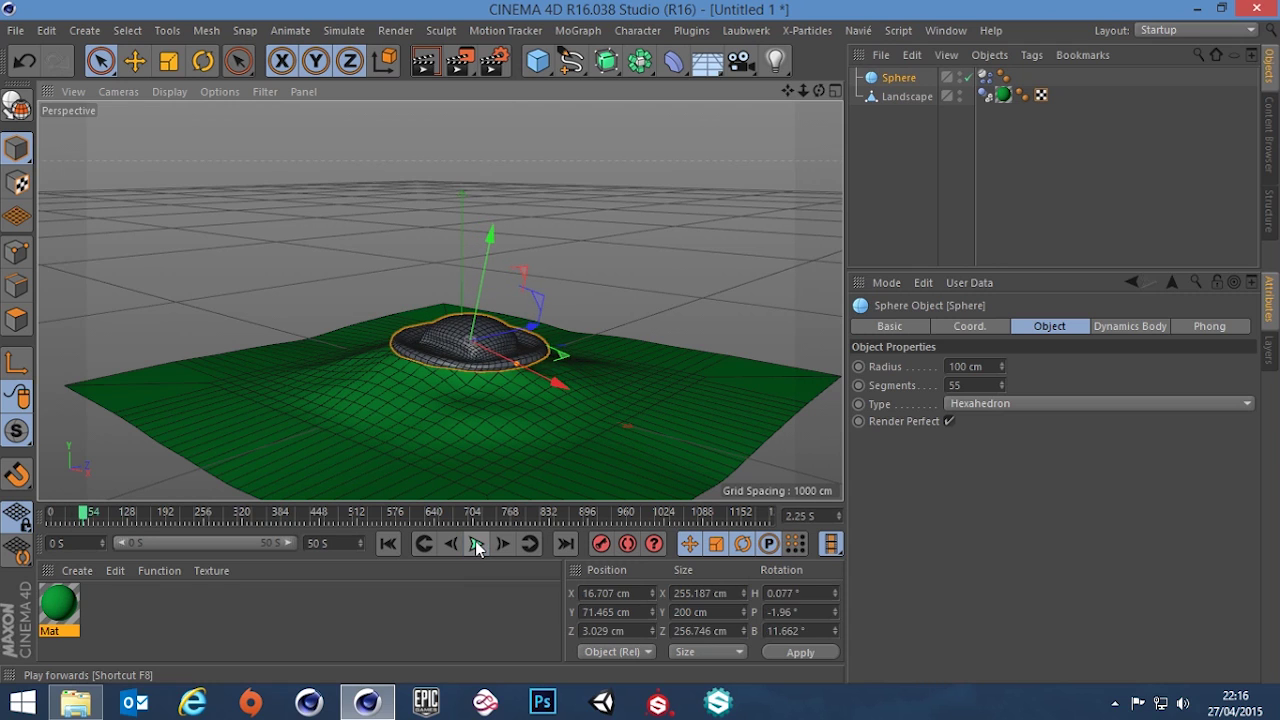
pyautogui.click(389, 544)
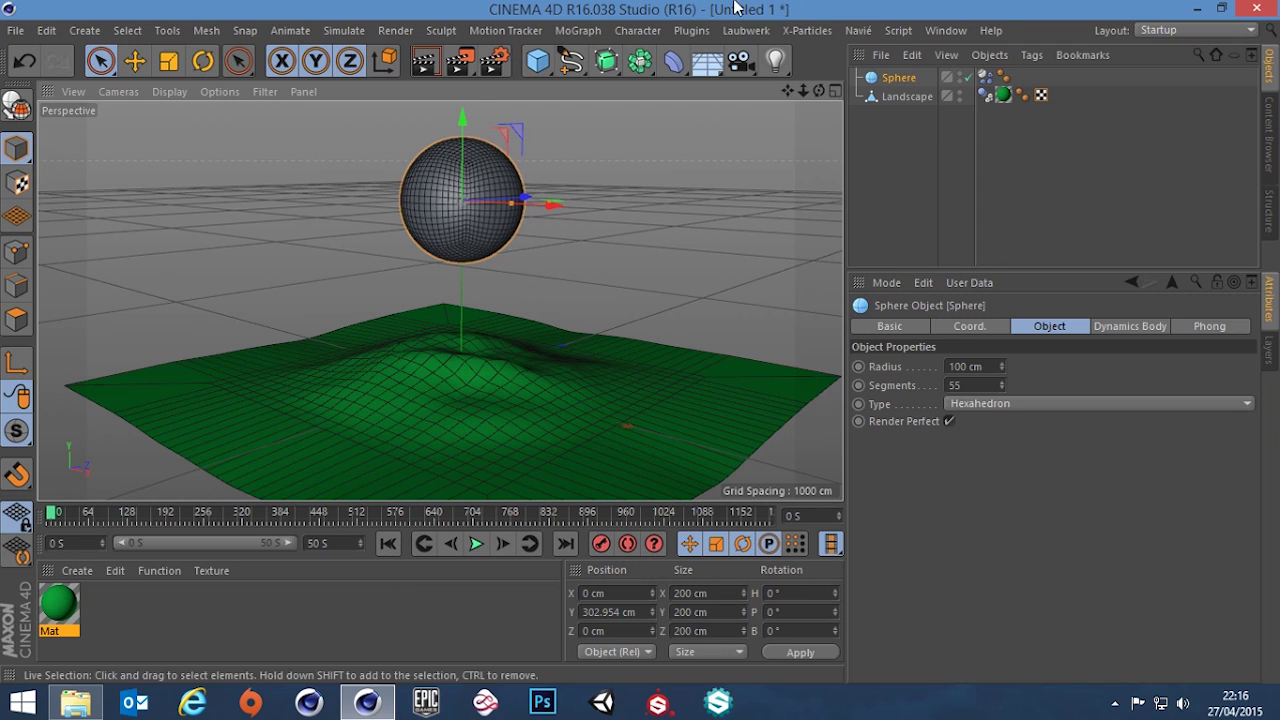
# Switch to the Untitled 2 document with the Digitalmeat text and its Cage.
pyautogui.click(963, 27)
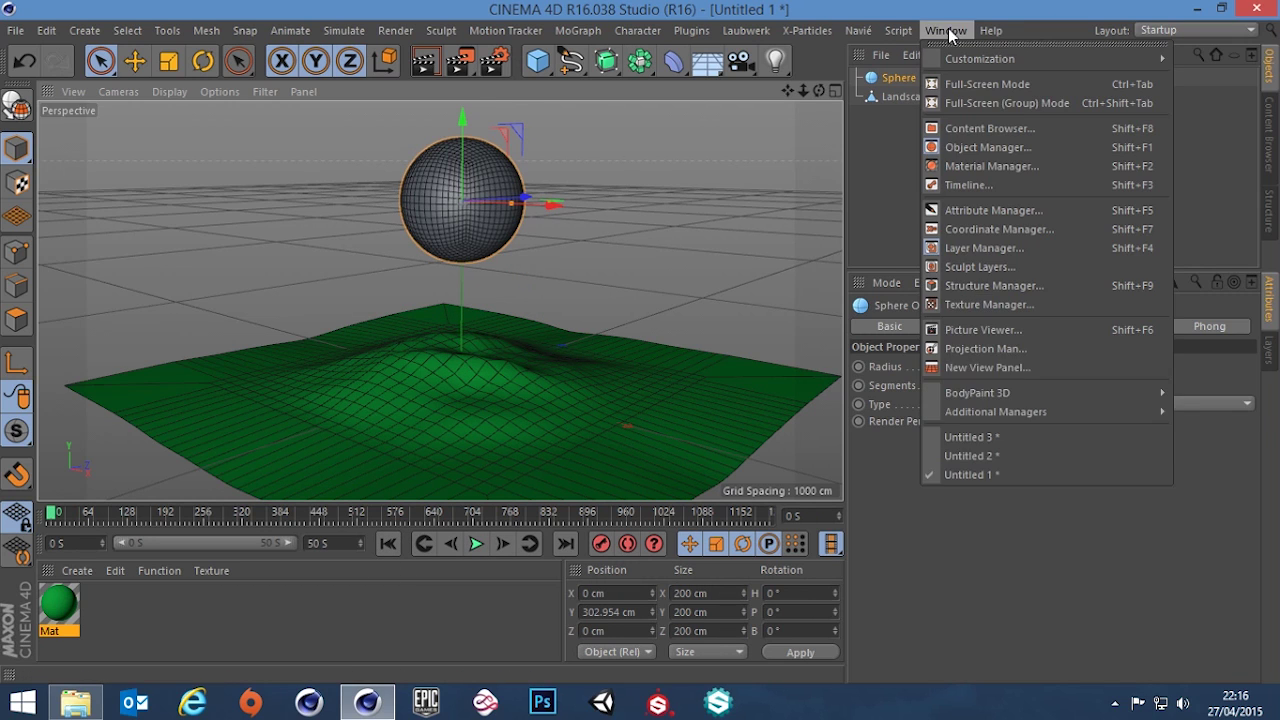
pyautogui.click(979, 455)
pyautogui.keyDown('alt'); pyautogui.moveTo(518, 336); pyautogui.dragTo(494, 298); pyautogui.keyUp('alt')
pyautogui.keyDown('alt'); pyautogui.moveTo(494, 298); pyautogui.dragTo(526, 324, button='middle'); pyautogui.keyUp('alt')
pyautogui.scroll(-3, 527, 322)
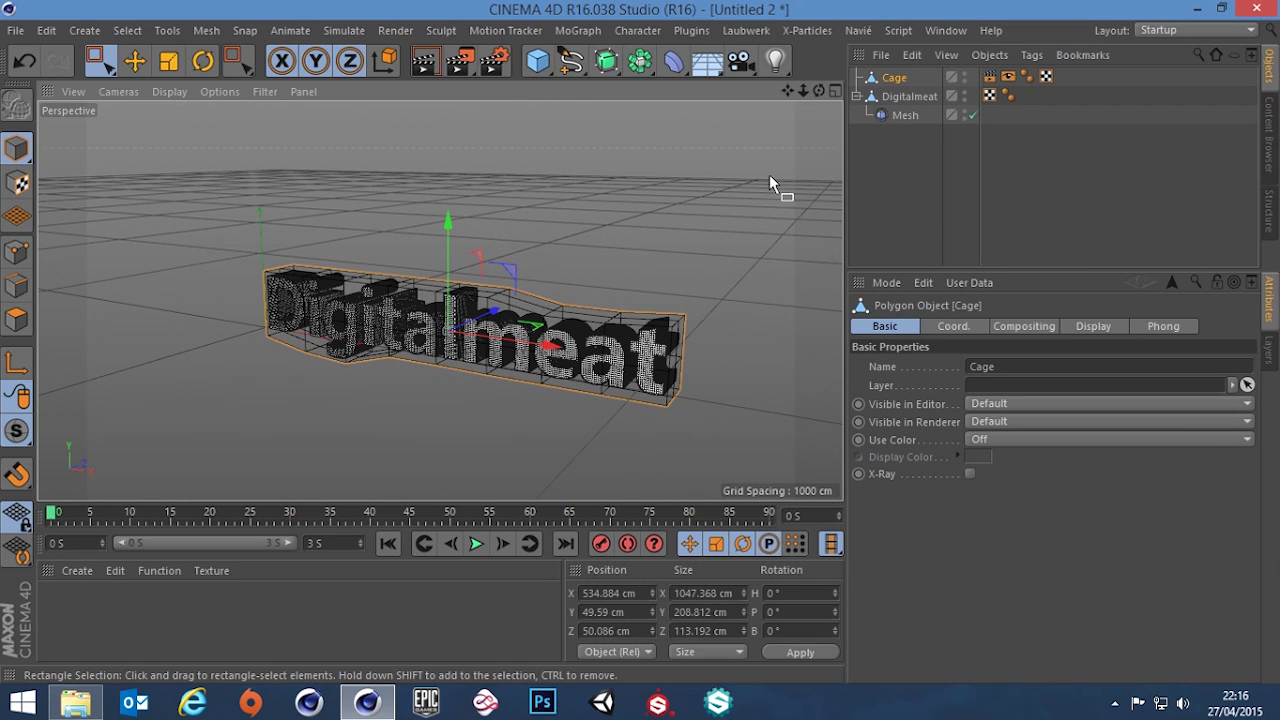
# Try to raise the Digitalmeat object on its own along Y to about 533 cm.
pyautogui.click(910, 98)
pyautogui.moveTo(259, 256); pyautogui.dragTo(256, 226)
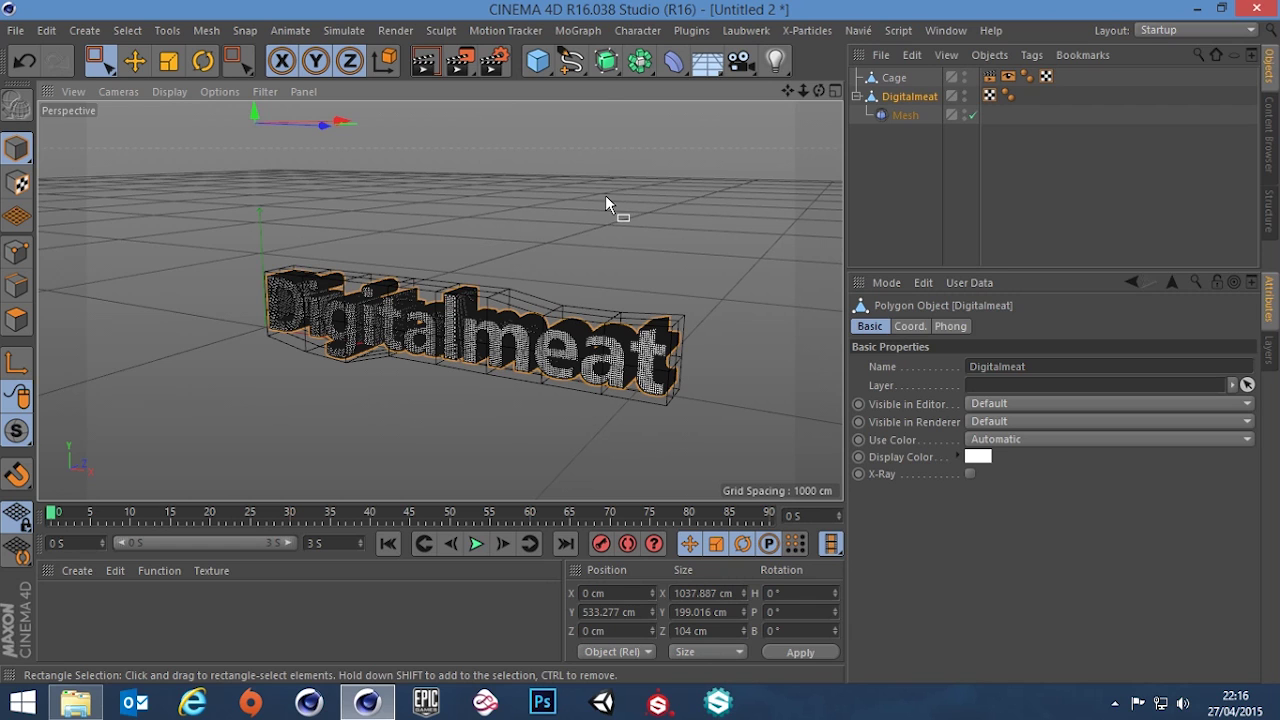
# Raise the Cage along the Y axis to about 632 cm.
pyautogui.click(893, 78)
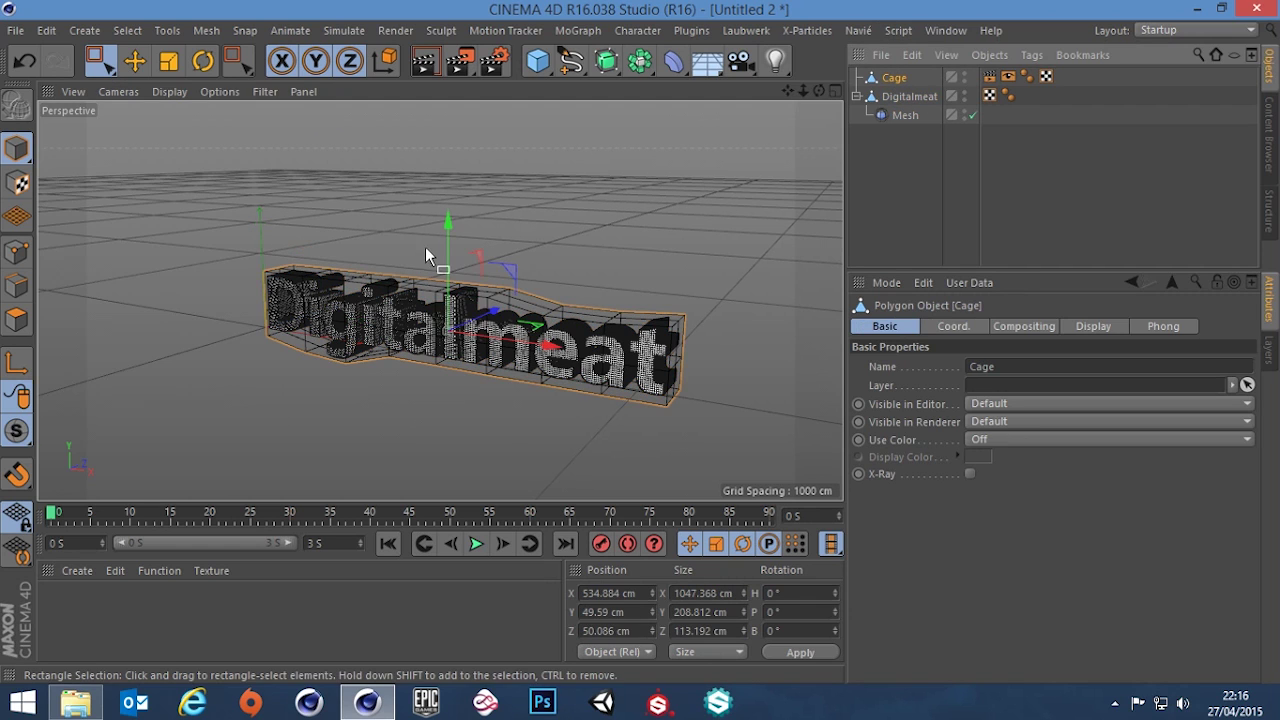
pyautogui.moveTo(449, 246); pyautogui.dragTo(447, 250)
pyautogui.scroll(-2, 474, 283)
pyautogui.keyDown('alt'); pyautogui.moveTo(474, 283); pyautogui.dragTo(463, 373, button='middle'); pyautogui.keyUp('alt')
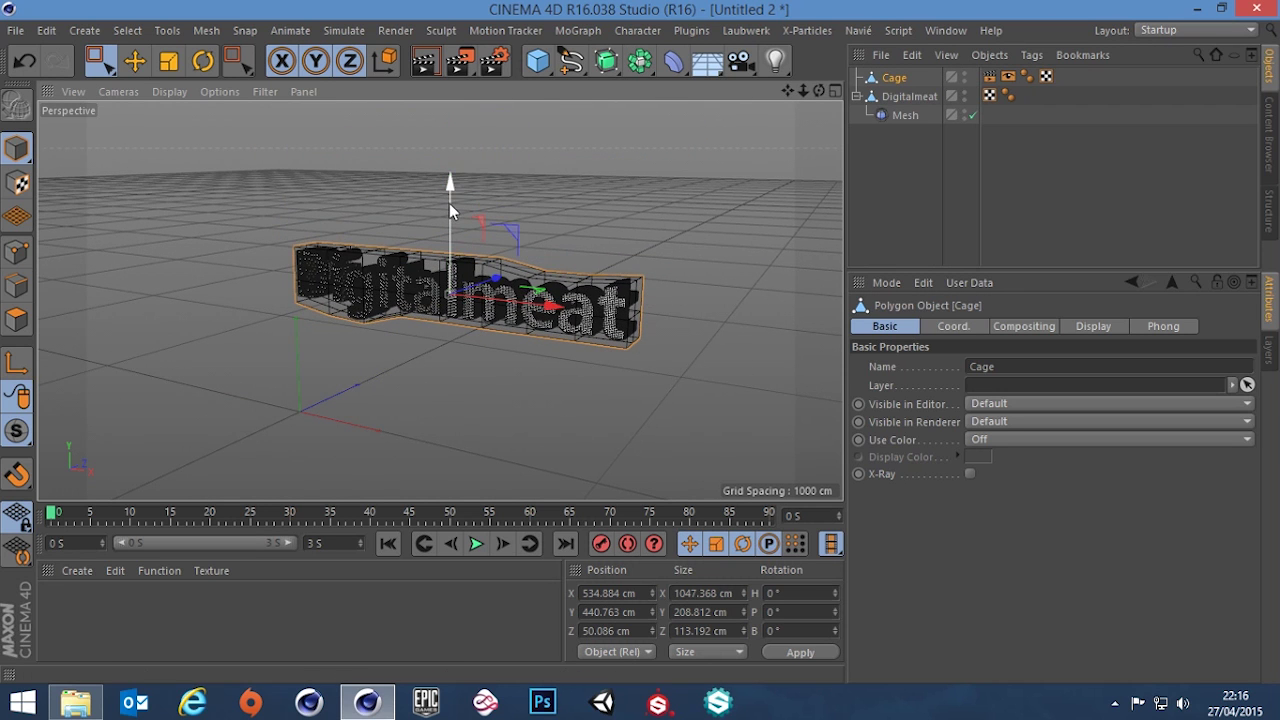
pyautogui.moveTo(449, 203); pyautogui.dragTo(448, 138)
# Add a Landscape object to the scene beneath the Digitalmeat text.
pyautogui.keyDown('alt'); pyautogui.moveTo(429, 362); pyautogui.dragTo(446, 306, button='middle'); pyautogui.keyUp('alt')
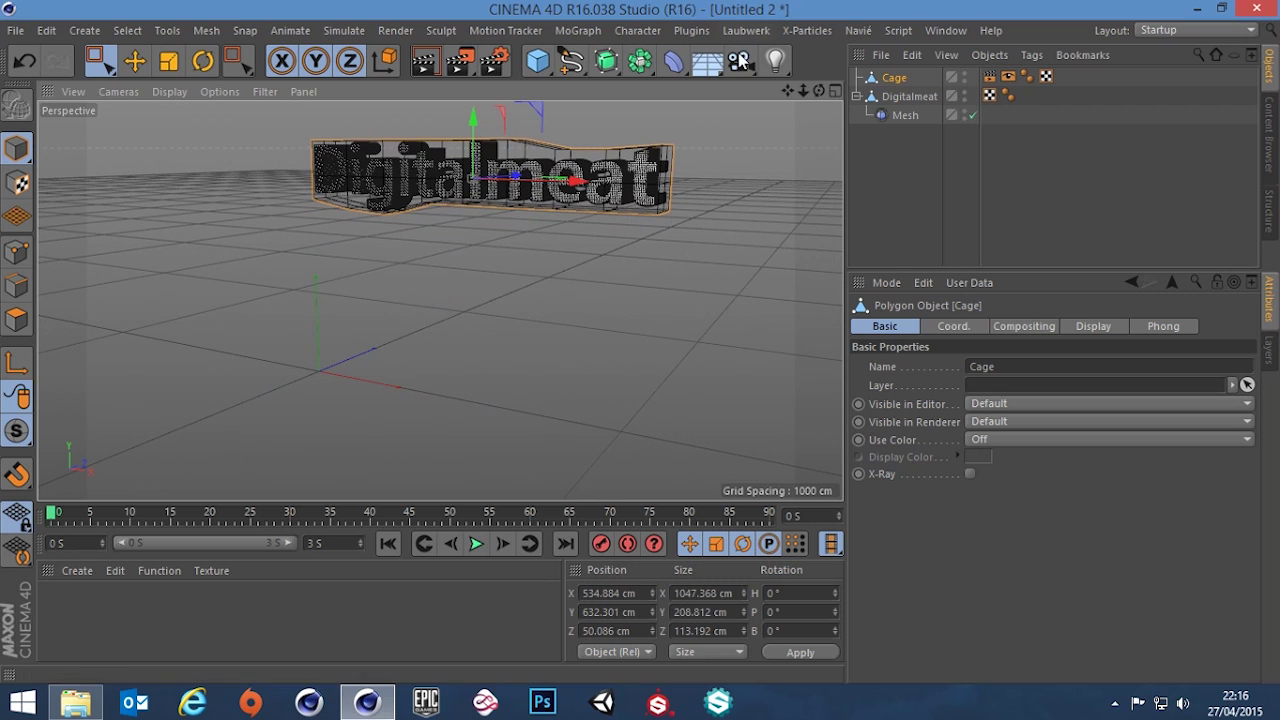
pyautogui.keyDown('alt'); pyautogui.moveTo(580, 243); pyautogui.dragTo(545, 237); pyautogui.keyUp('alt')
pyautogui.keyDown('alt'); pyautogui.moveTo(545, 236); pyautogui.dragTo(514, 234, button='middle'); pyautogui.keyUp('alt')
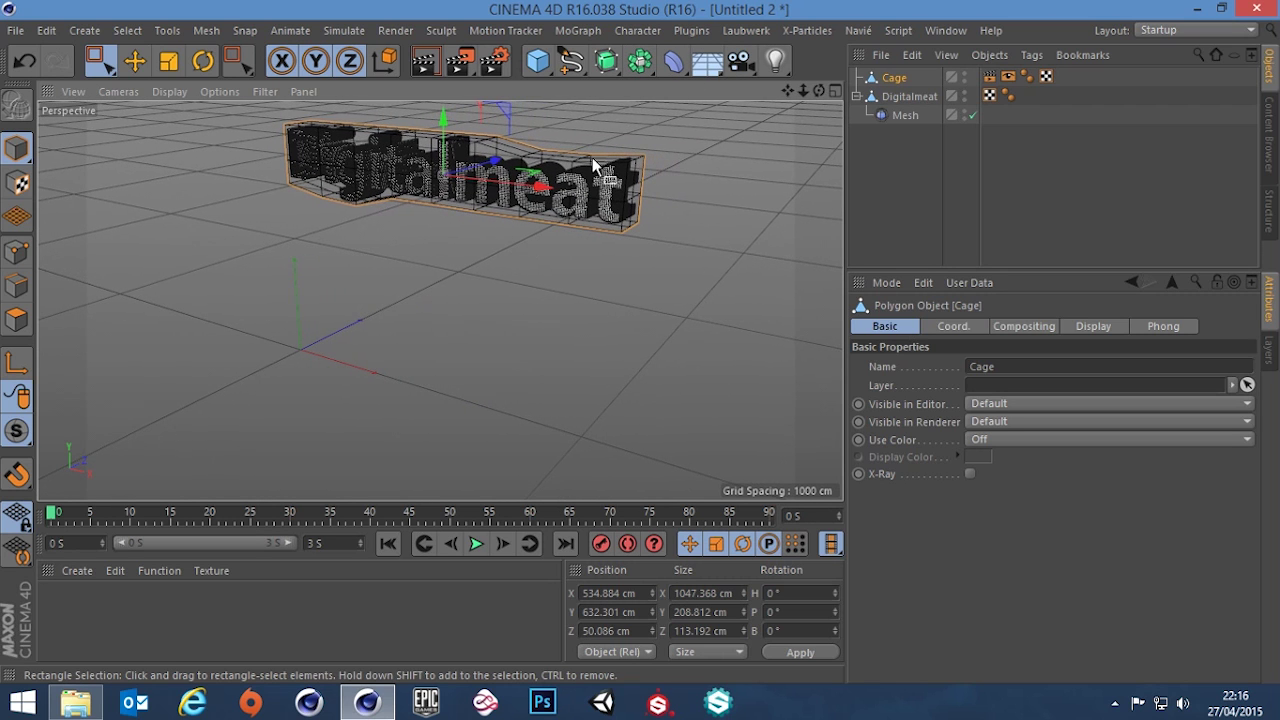
pyautogui.click(537, 61)
pyautogui.click(900, 190)
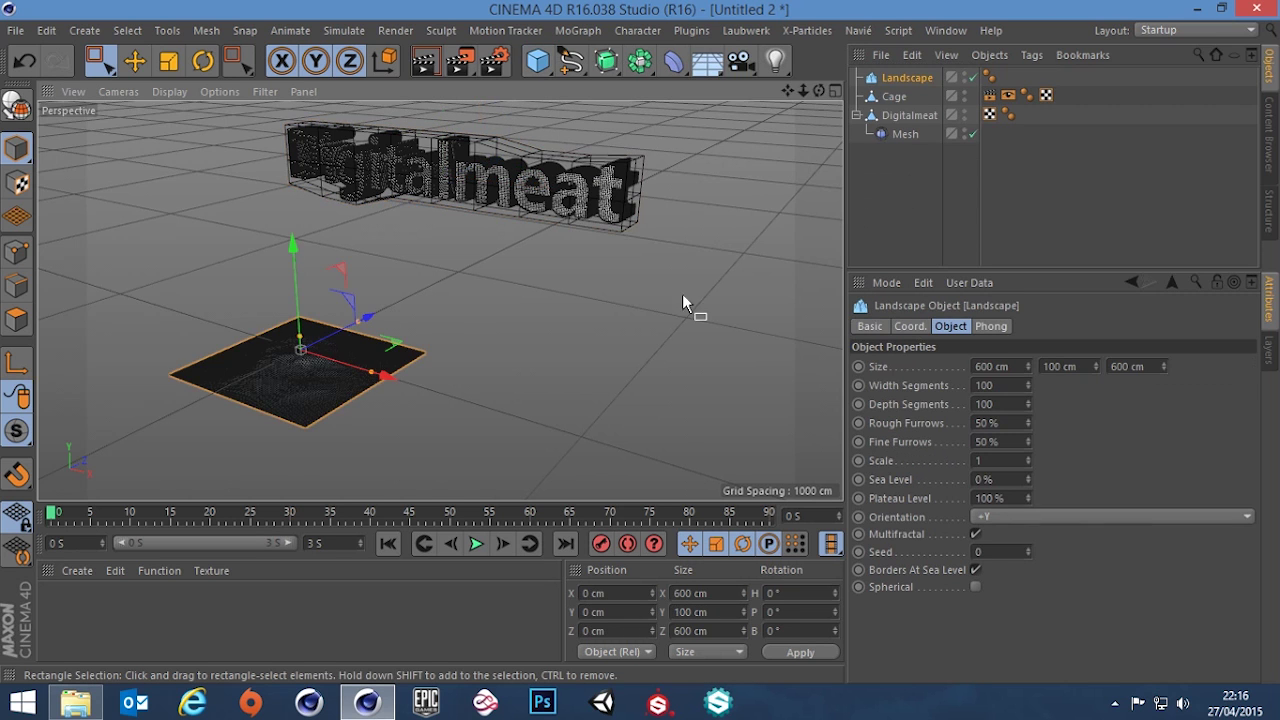
pyautogui.keyDown('alt'); pyautogui.moveTo(352, 385); pyautogui.dragTo(429, 371); pyautogui.keyUp('alt')
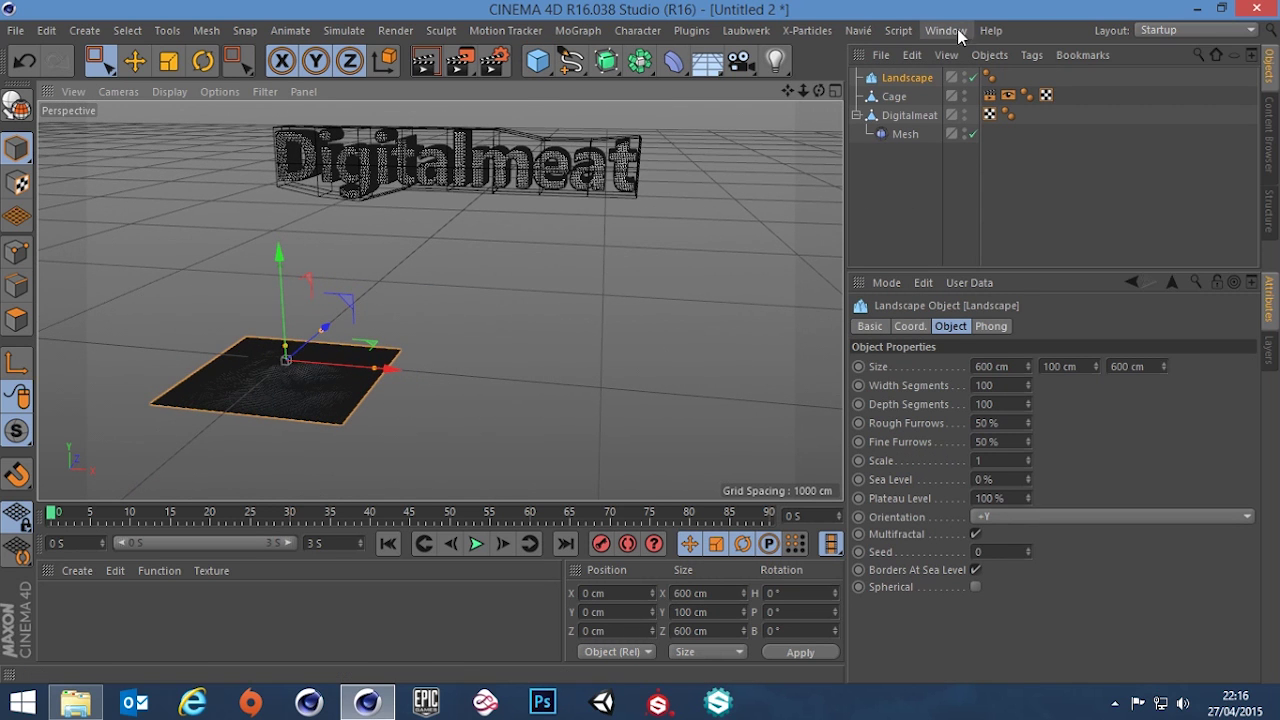
# Centre the Cage over the Landscape, placing it at about X 0.9 cm and Z -0.8 cm using the top view.
pyautogui.click(895, 97)
pyautogui.moveTo(557, 171); pyautogui.dragTo(379, 196)
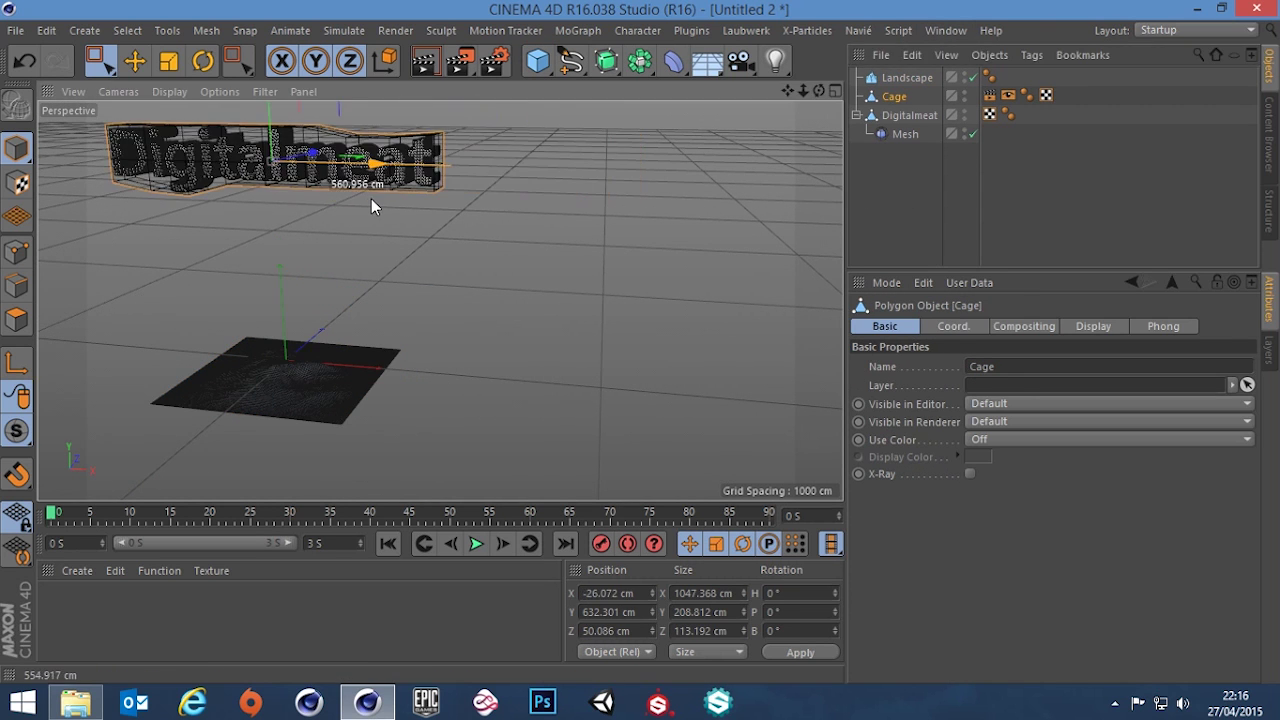
pyautogui.middleClick(379, 196)
pyautogui.middleClick(632, 203)
pyautogui.scroll(-7, 547, 256)
pyautogui.keyDown('alt'); pyautogui.moveTo(283, 303); pyautogui.dragTo(440, 301, button='middle'); pyautogui.keyUp('alt')
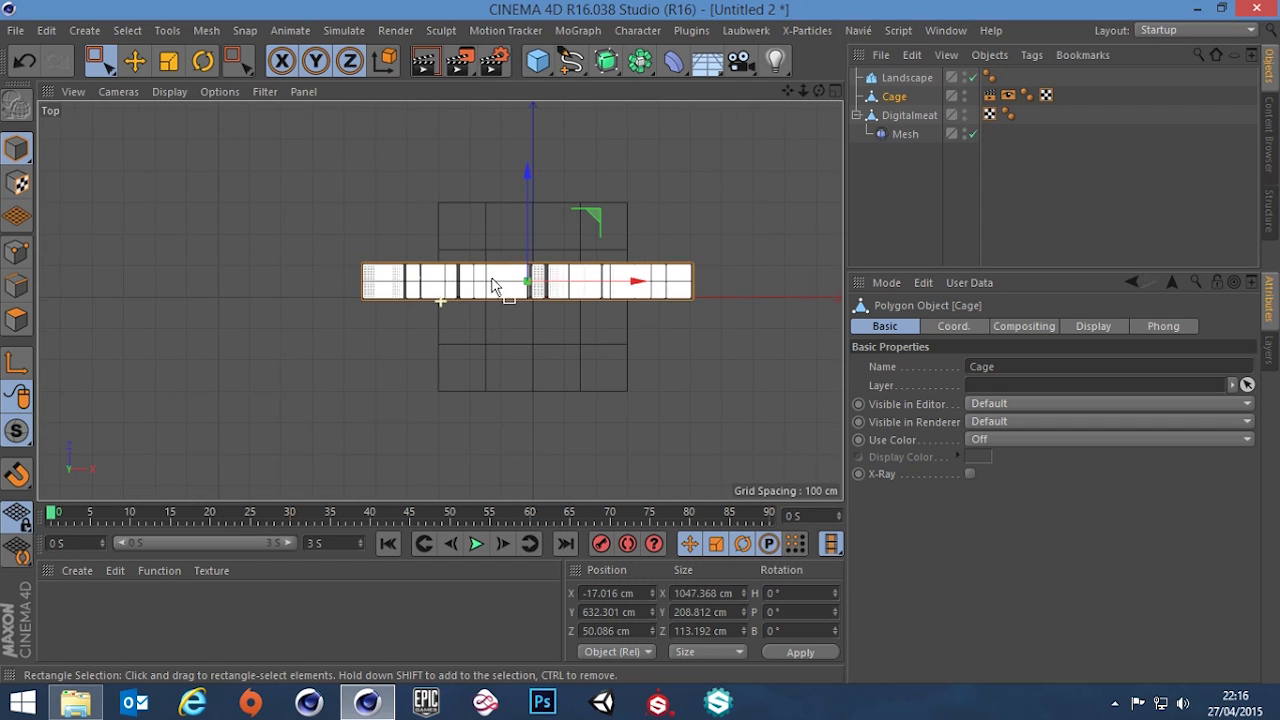
pyautogui.moveTo(632, 287)
pyautogui.mouseDown()
pyautogui.moveTo(612, 284)
pyautogui.moveTo(638, 284)
pyautogui.mouseUp()
pyautogui.moveTo(546, 175); pyautogui.dragTo(546, 191)
pyautogui.middleClick(560, 270)
pyautogui.middleClick(214, 194)
# Set the Landscape's Width Segments and Depth Segments to 50.
pyautogui.keyDown('alt'); pyautogui.moveTo(500, 366); pyautogui.dragTo(557, 347); pyautogui.keyUp('alt')
pyautogui.scroll(3, 532, 356)
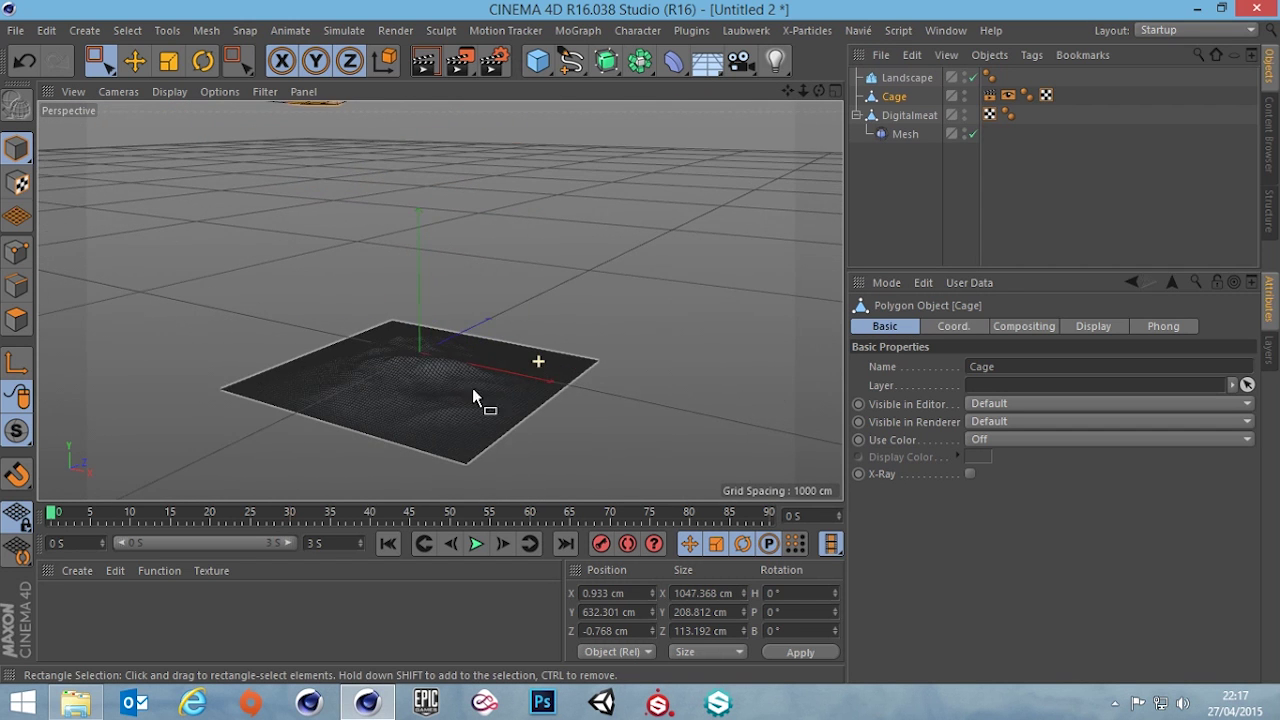
pyautogui.keyDown('alt'); pyautogui.moveTo(429, 390); pyautogui.dragTo(463, 385); pyautogui.keyUp('alt')
pyautogui.scroll(-2, 468, 385)
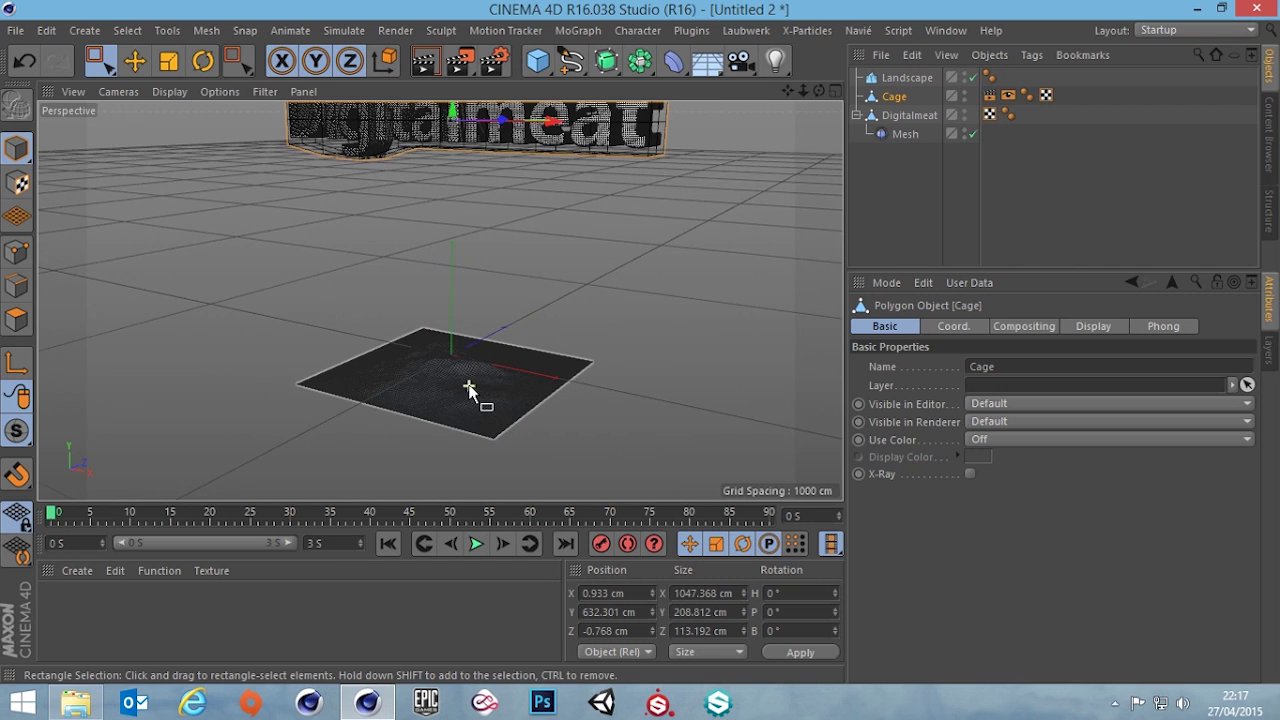
pyautogui.click(904, 79)
pyautogui.scroll(4, 473, 384)
pyautogui.scroll(1, 426, 397)
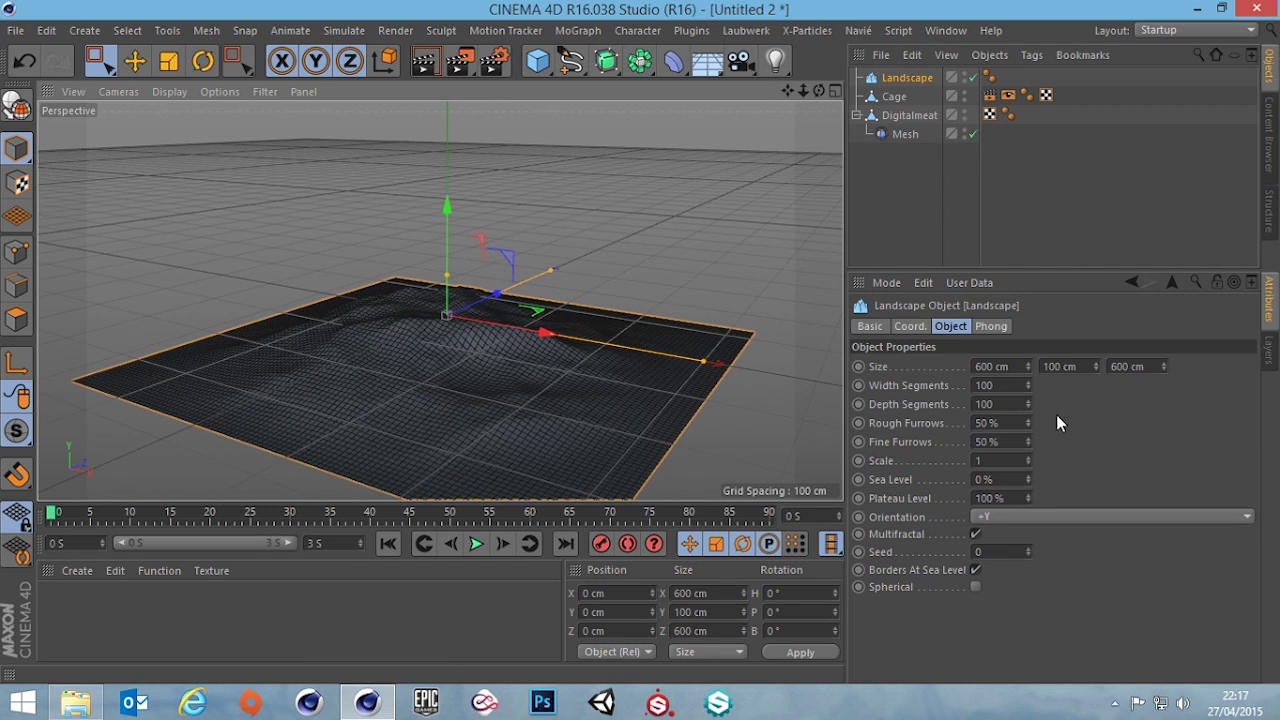
pyautogui.click(1011, 385)
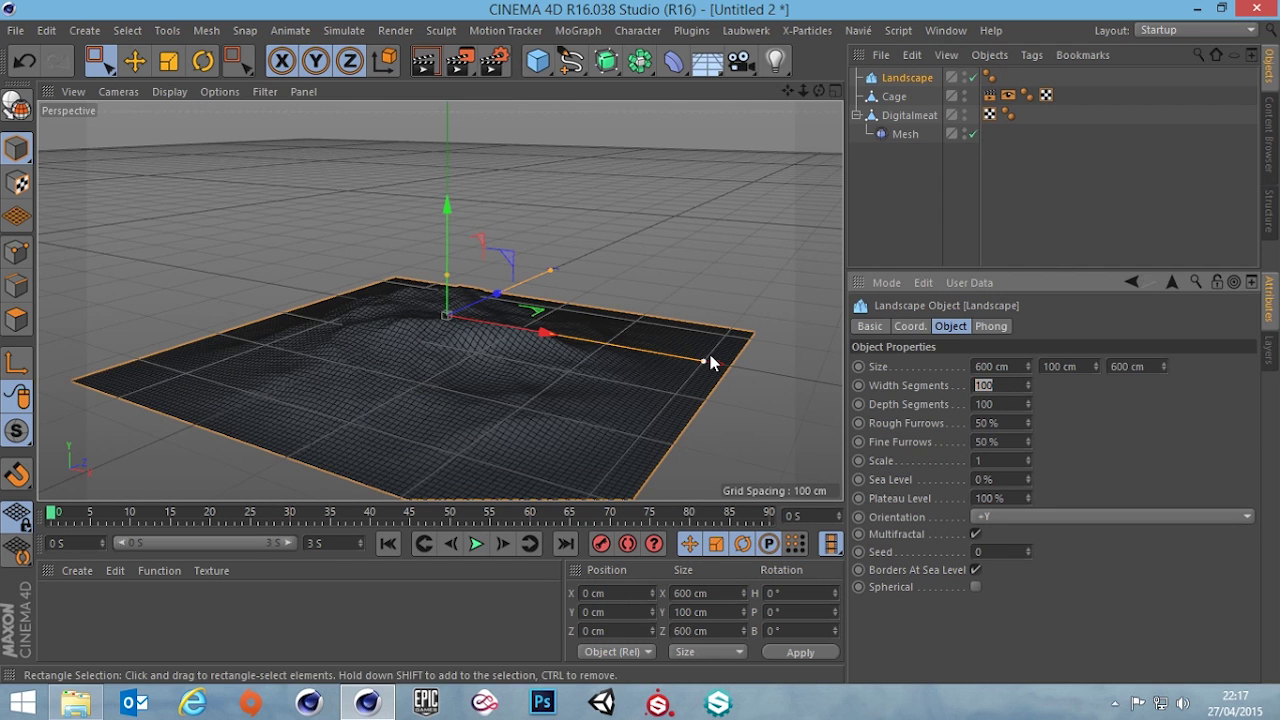
pyautogui.write('50')
pyautogui.press('Tab')
pyautogui.write('50')
pyautogui.press('Tab')
pyautogui.scroll(-3, 478, 350)
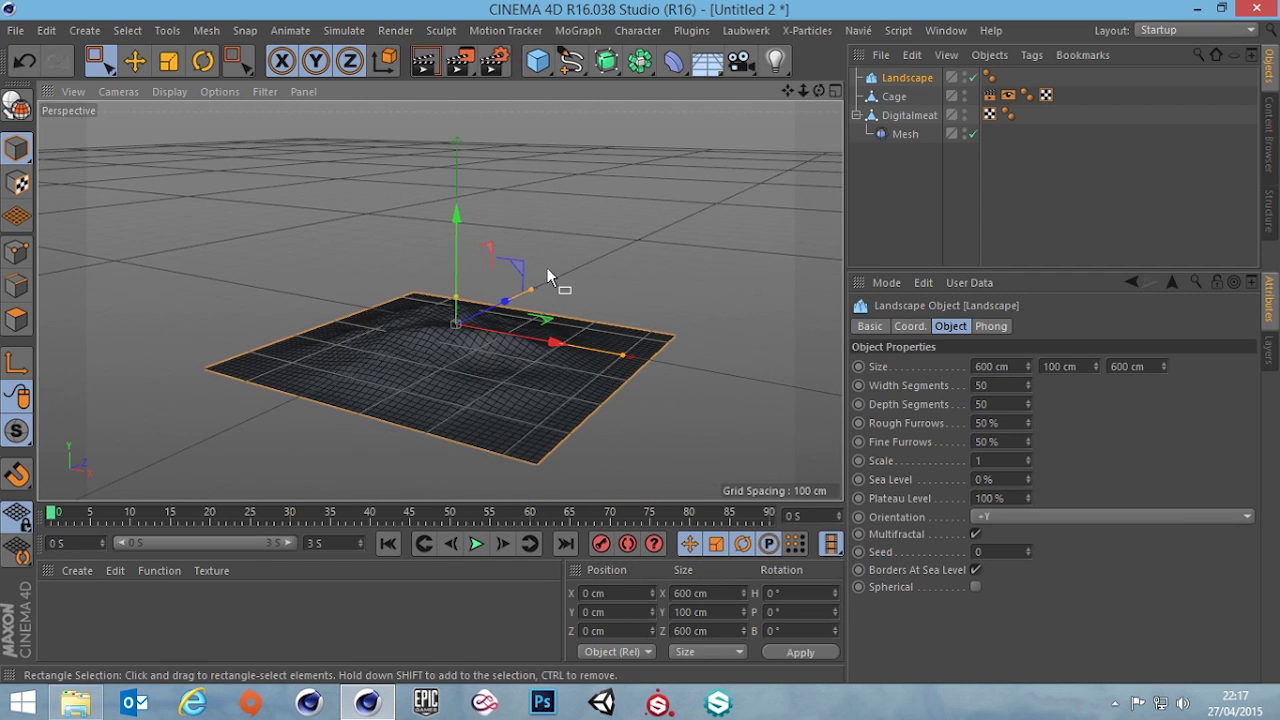
# Examine the polygon density of the Digitalmeat text against its low-polygon Cage from several angles and distances.
pyautogui.keyDown('alt'); pyautogui.moveTo(549, 273); pyautogui.dragTo(561, 354, button='middle'); pyautogui.keyUp('alt')
pyautogui.keyDown('alt'); pyautogui.moveTo(601, 205); pyautogui.dragTo(601, 395, button='middle'); pyautogui.keyUp('alt')
pyautogui.keyDown('alt'); pyautogui.moveTo(600, 393); pyautogui.dragTo(563, 421); pyautogui.keyUp('alt')
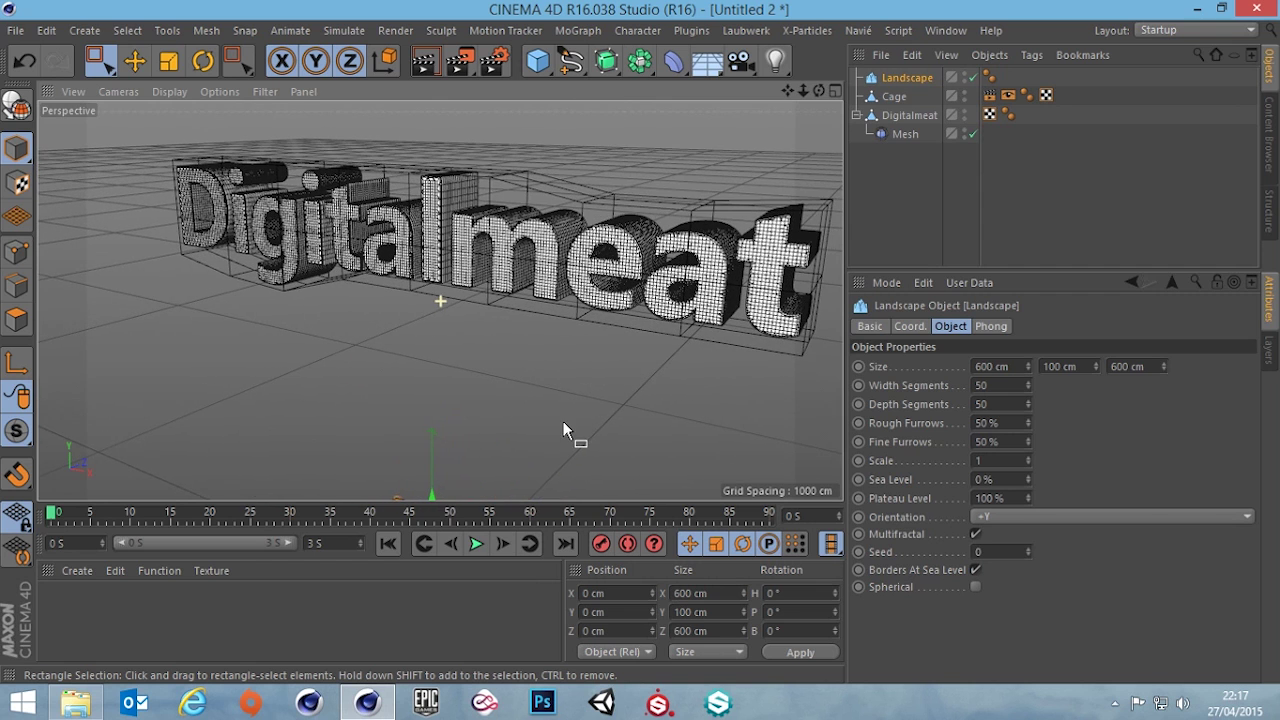
pyautogui.keyDown('alt'); pyautogui.moveTo(761, 348); pyautogui.dragTo(762, 340); pyautogui.keyUp('alt')
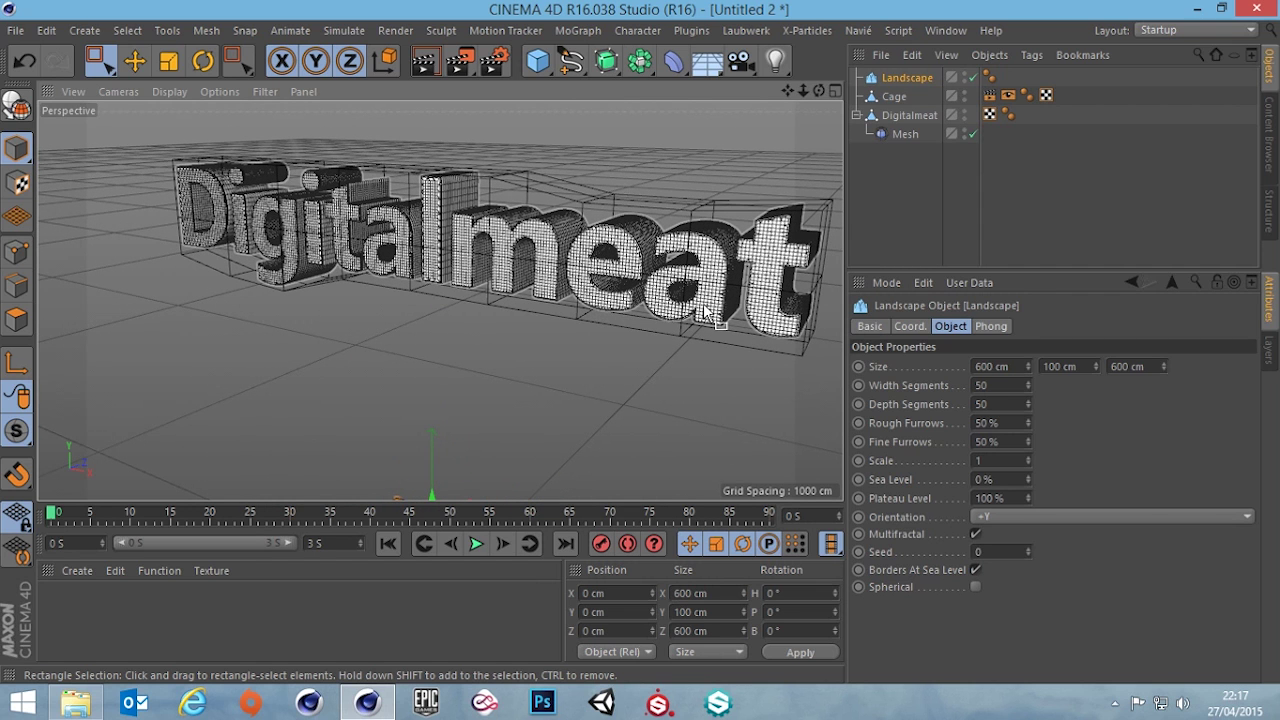
pyautogui.keyDown('alt'); pyautogui.moveTo(619, 228); pyautogui.dragTo(678, 269, button='right'); pyautogui.keyUp('alt')
pyautogui.keyDown('alt'); pyautogui.moveTo(678, 269); pyautogui.dragTo(609, 256); pyautogui.keyUp('alt')
pyautogui.scroll(-5, 615, 263)
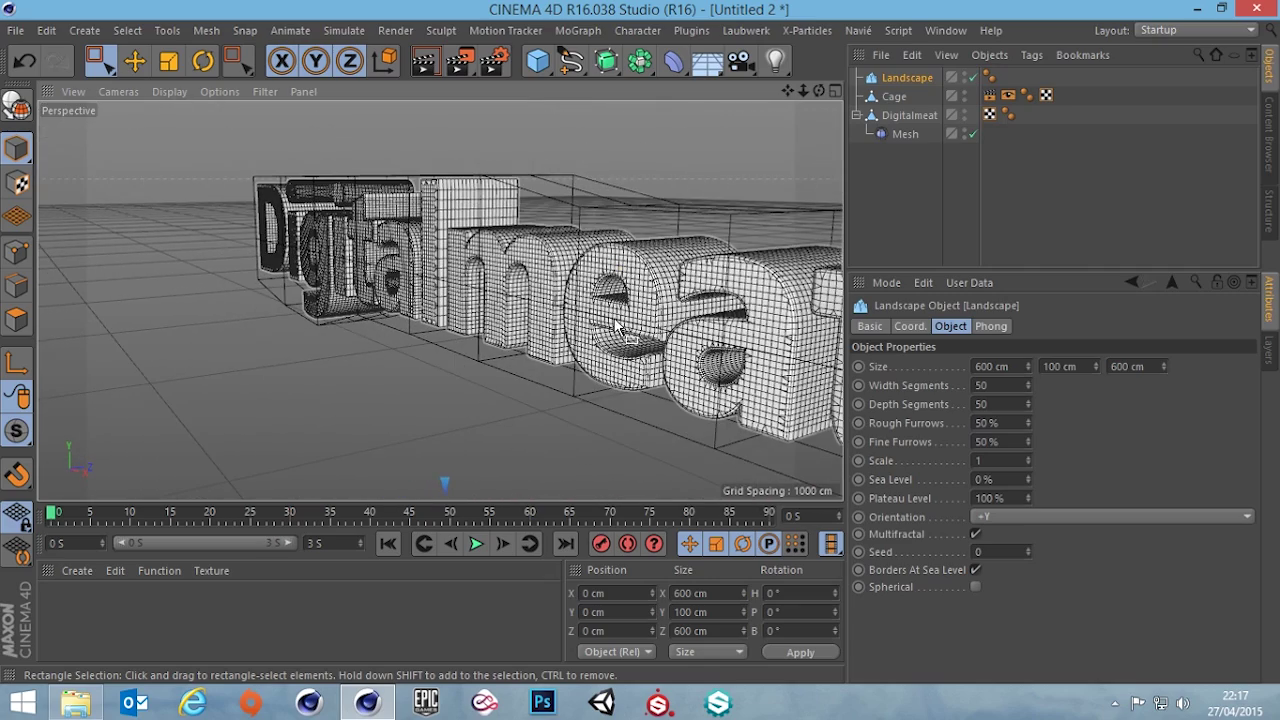
pyautogui.keyDown('alt'); pyautogui.moveTo(620, 330); pyautogui.dragTo(497, 355); pyautogui.keyUp('alt')
pyautogui.scroll(3, 497, 355)
pyautogui.scroll(-7, 510, 360)
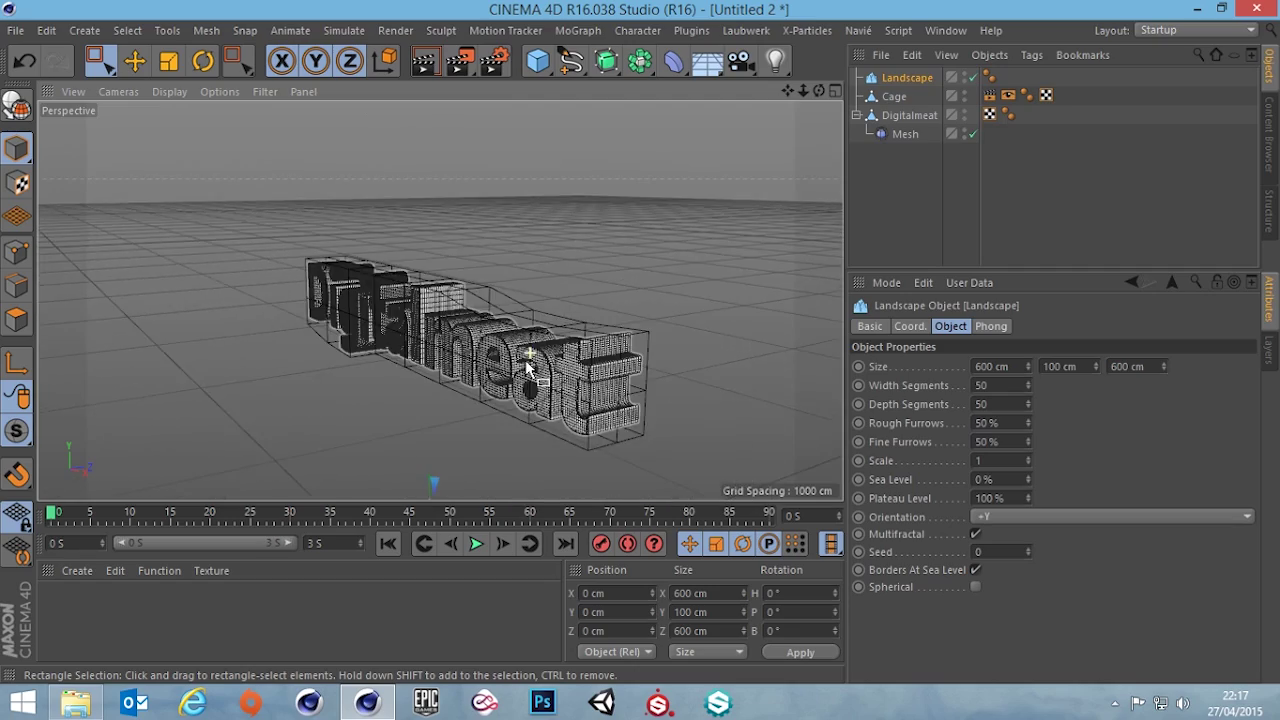
# Increase the Landscape's height to about 287 cm, and set its width to 1000 cm and on up to about 2079 cm.
pyautogui.keyDown('alt'); pyautogui.moveTo(420, 388); pyautogui.dragTo(550, 195, button='middle'); pyautogui.keyUp('alt')
pyautogui.keyDown('alt'); pyautogui.moveTo(463, 471); pyautogui.dragTo(474, 298); pyautogui.keyUp('alt')
pyautogui.scroll(3, 455, 347)
pyautogui.scroll(-4, 483, 384)
pyautogui.click(1024, 369)
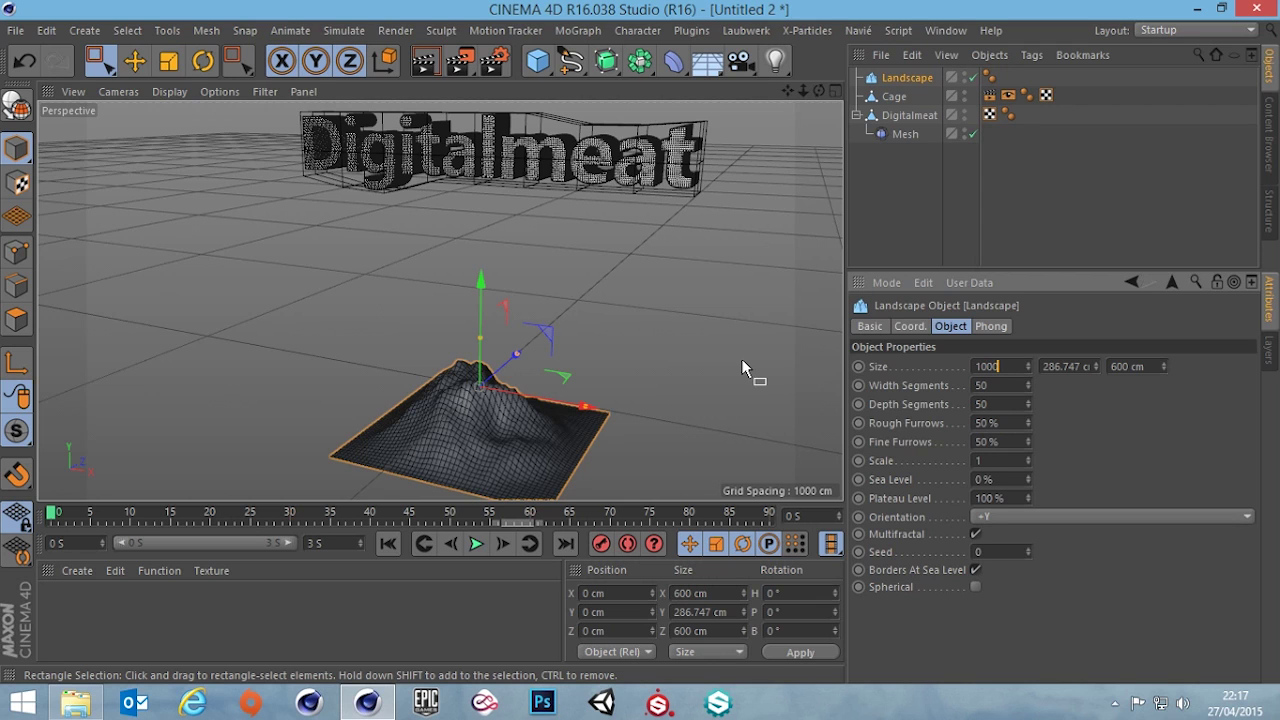
pyautogui.press('Tab')
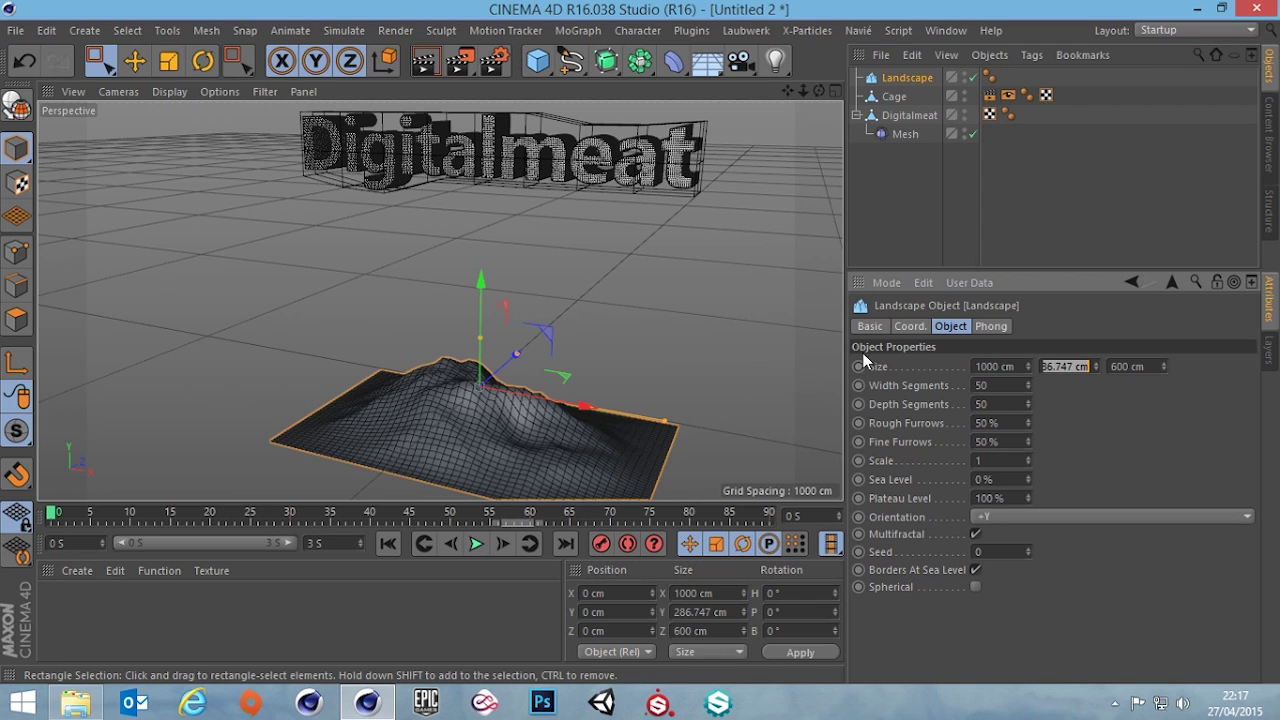
pyautogui.moveTo(1028, 366); pyautogui.dragTo(1028, 305)
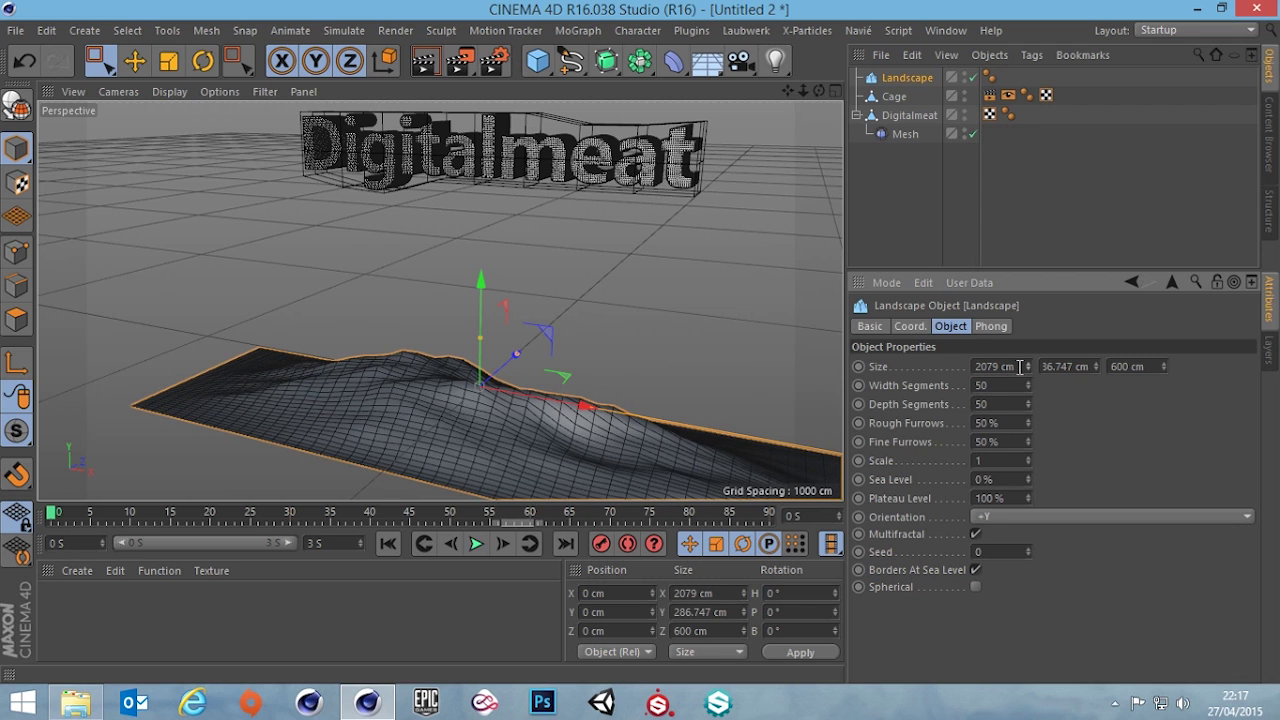
# Set both the width and the depth of the Landscape to 2500 cm.
pyautogui.write('2500')
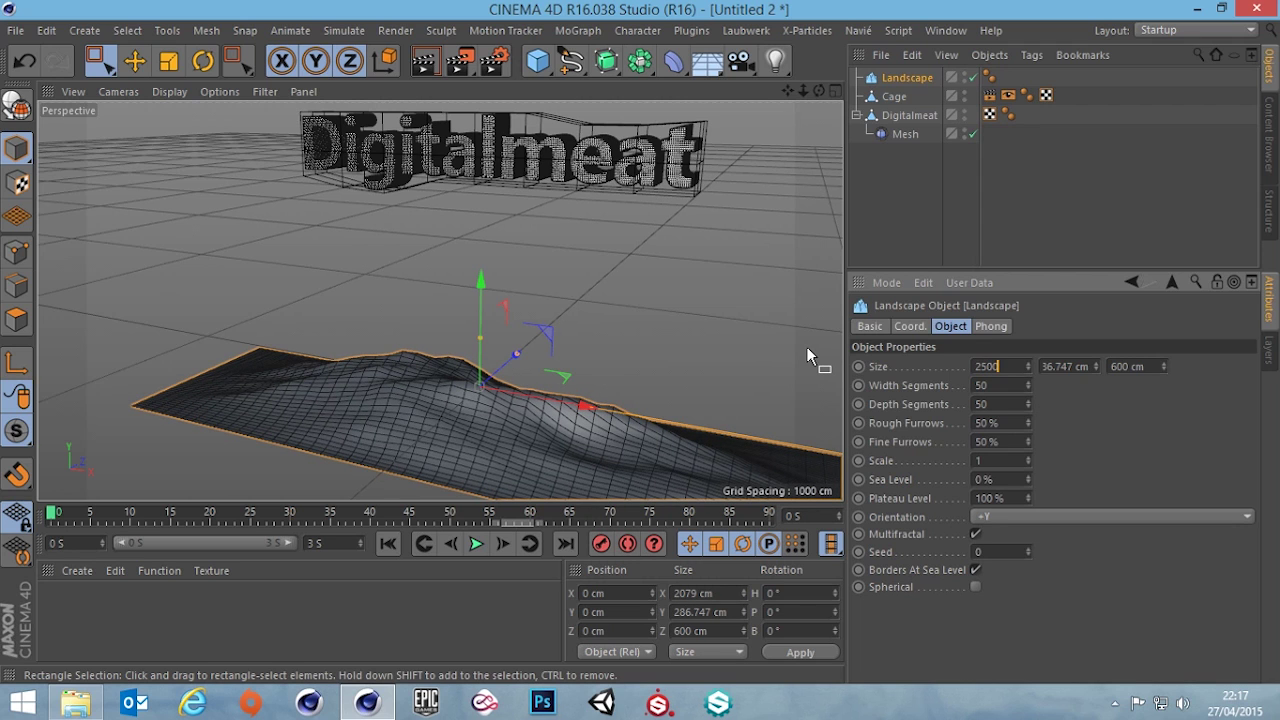
pyautogui.press('Tab')
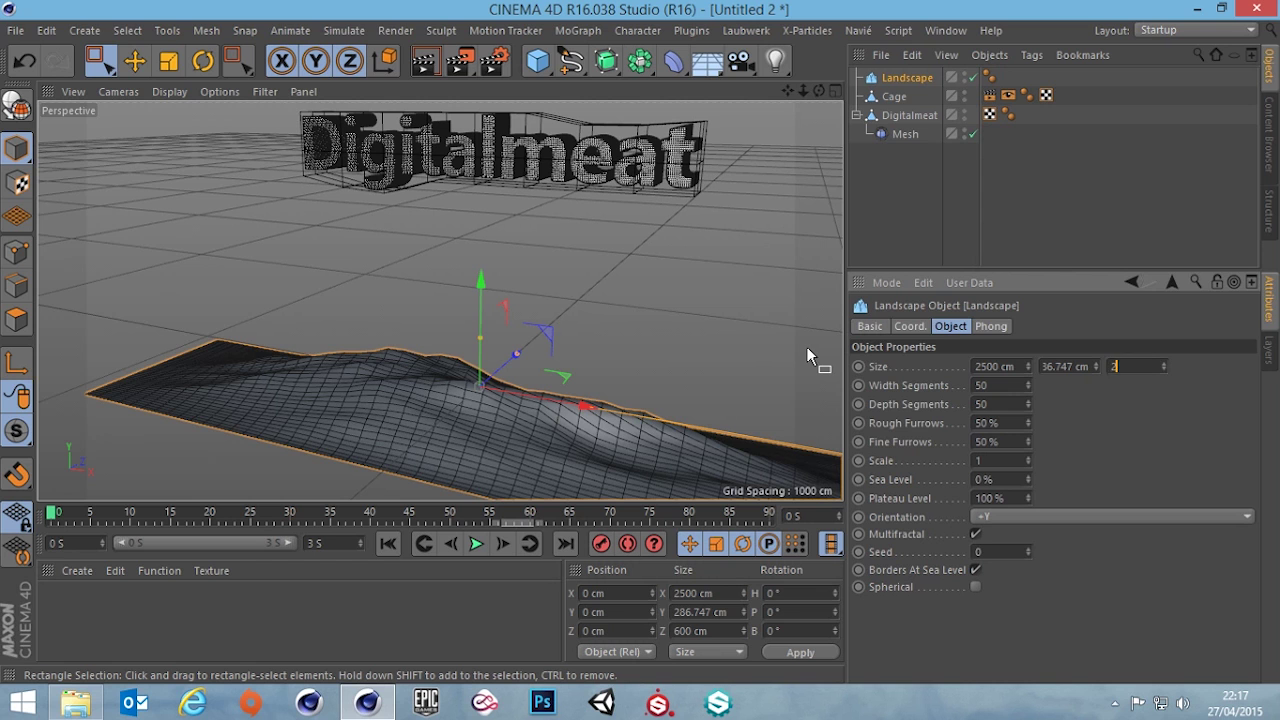
pyautogui.write('2500')
pyautogui.press('Return')
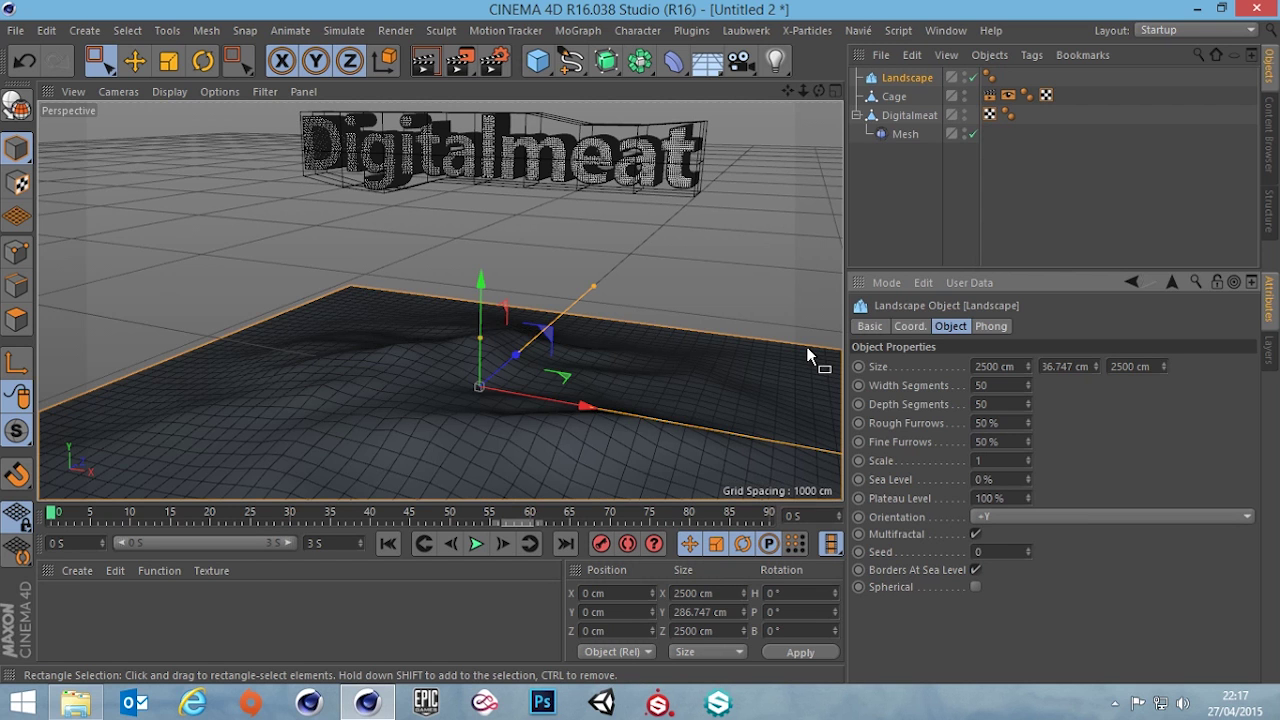
# Increase the Landscape's height to about 604 cm.
pyautogui.scroll(-3, 504, 419)
pyautogui.keyDown('alt'); pyautogui.moveTo(499, 408); pyautogui.dragTo(481, 328, button='middle'); pyautogui.keyUp('alt')
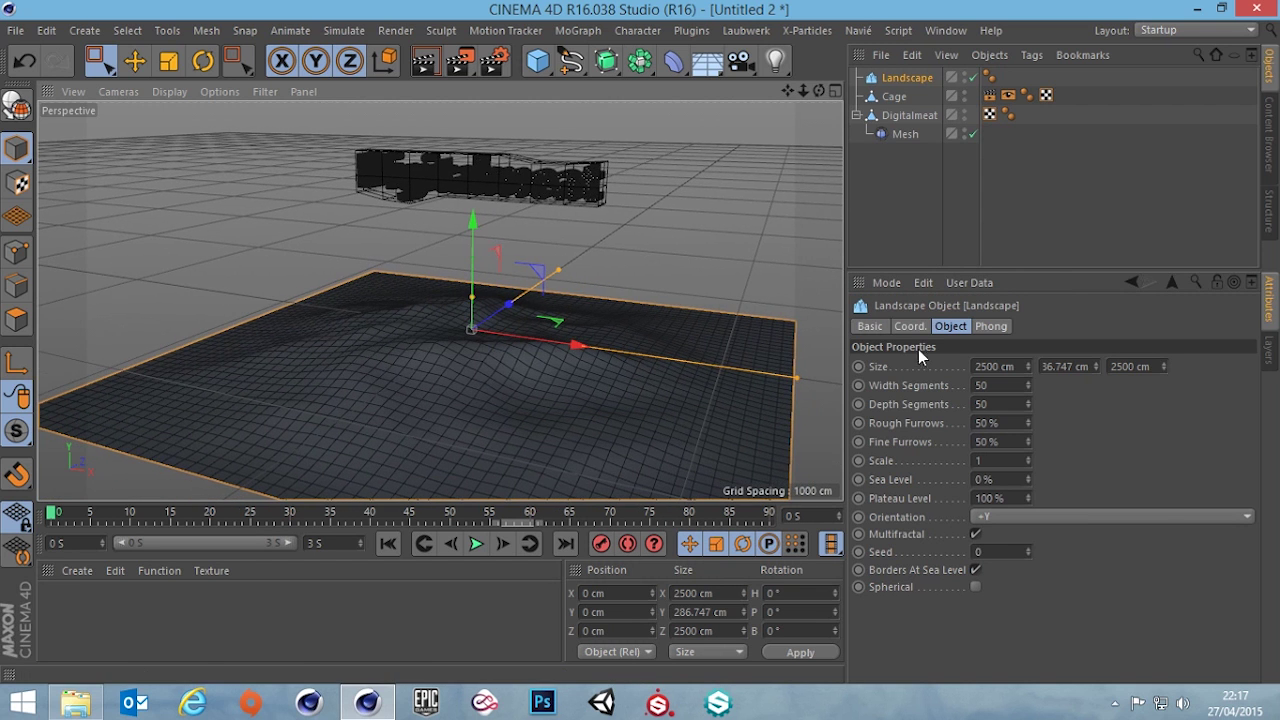
pyautogui.moveTo(1097, 366); pyautogui.dragTo(1119, 352)
pyautogui.scroll(3, 373, 349)
pyautogui.scroll(-3, 545, 353)
pyautogui.keyDown('alt'); pyautogui.moveTo(545, 353); pyautogui.dragTo(466, 300, button='middle'); pyautogui.keyUp('alt')
pyautogui.scroll(-2, 467, 302)
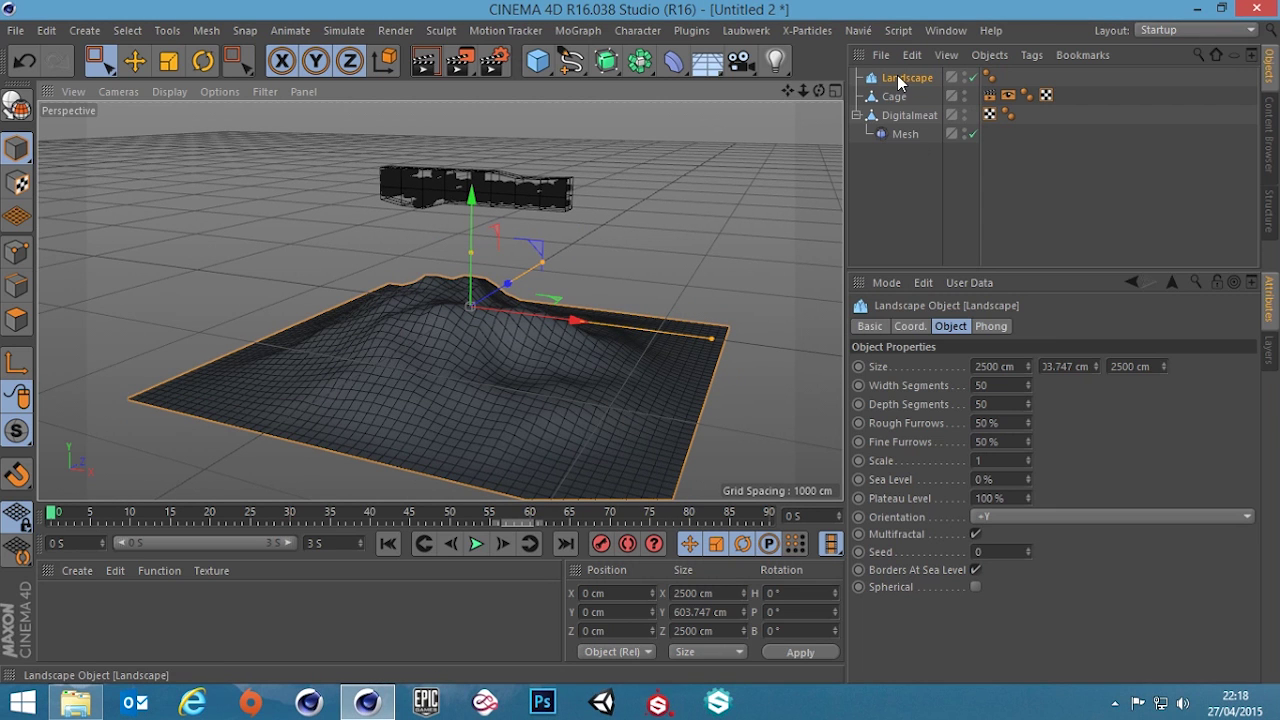
# Add a Collider Body simulation tag to the Landscape.
pyautogui.rightClick(896, 77)
pyautogui.moveTo(1017, 255)
pyautogui.moveTo(990, 230)
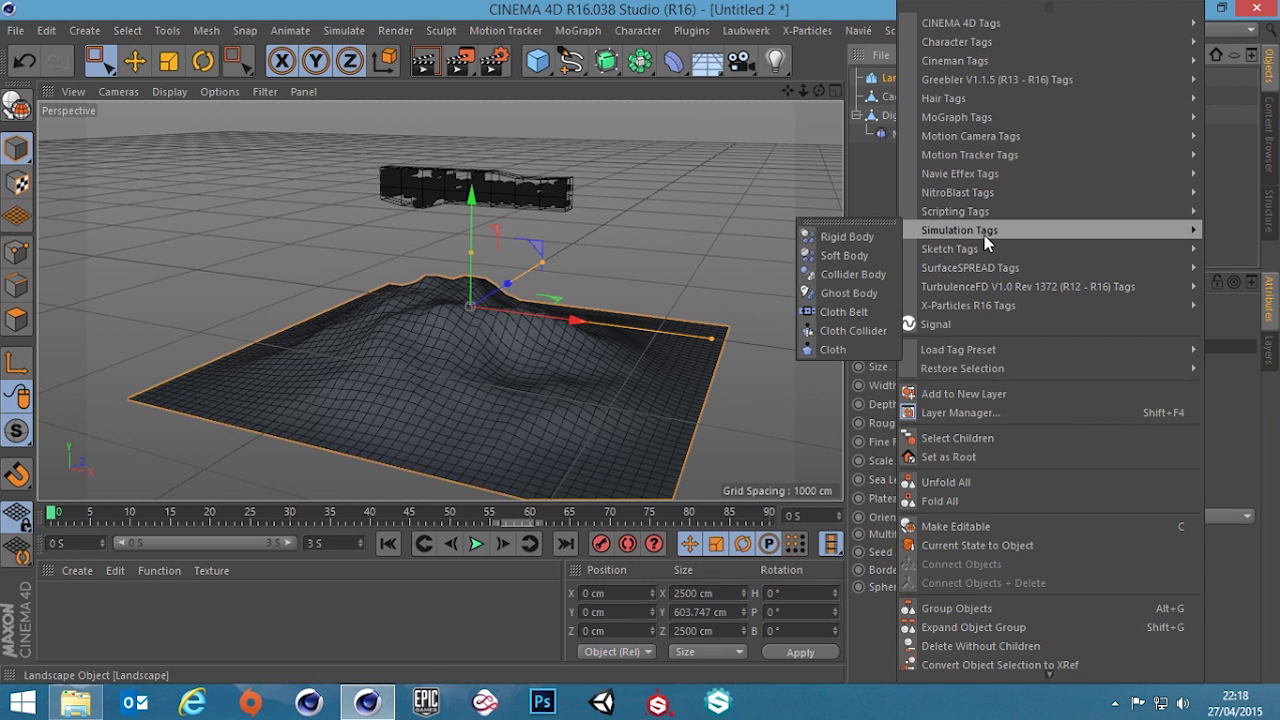
pyautogui.click(837, 276)
# Add a Soft Body simulation tag to the Cage object.
pyautogui.keyDown('alt'); pyautogui.moveTo(434, 339); pyautogui.dragTo(508, 272); pyautogui.keyUp('alt')
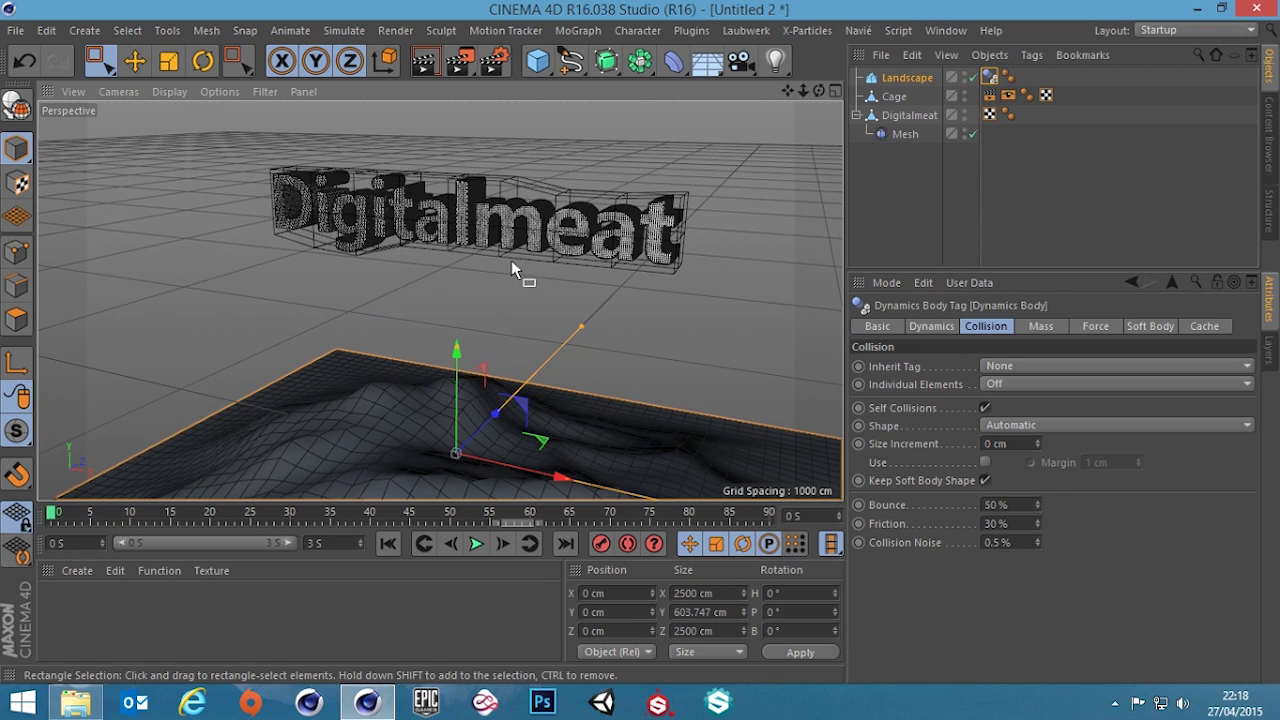
pyautogui.scroll(3, 530, 247)
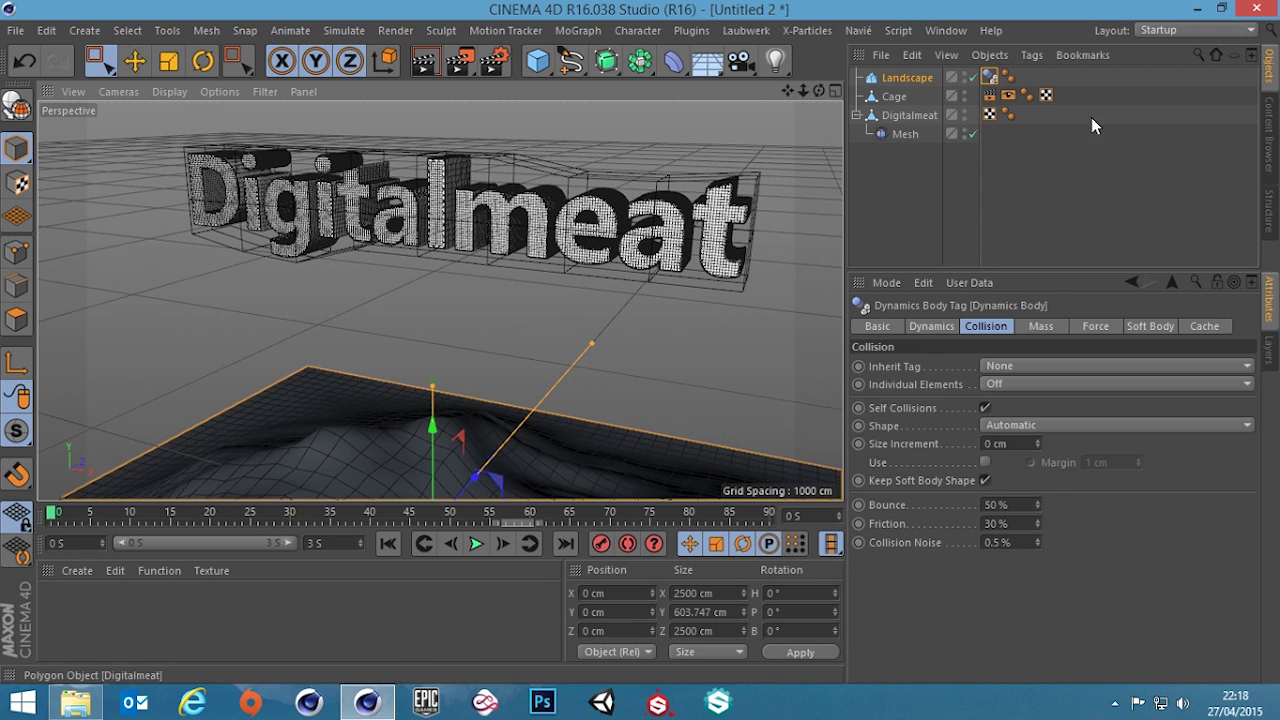
pyautogui.click(913, 117)
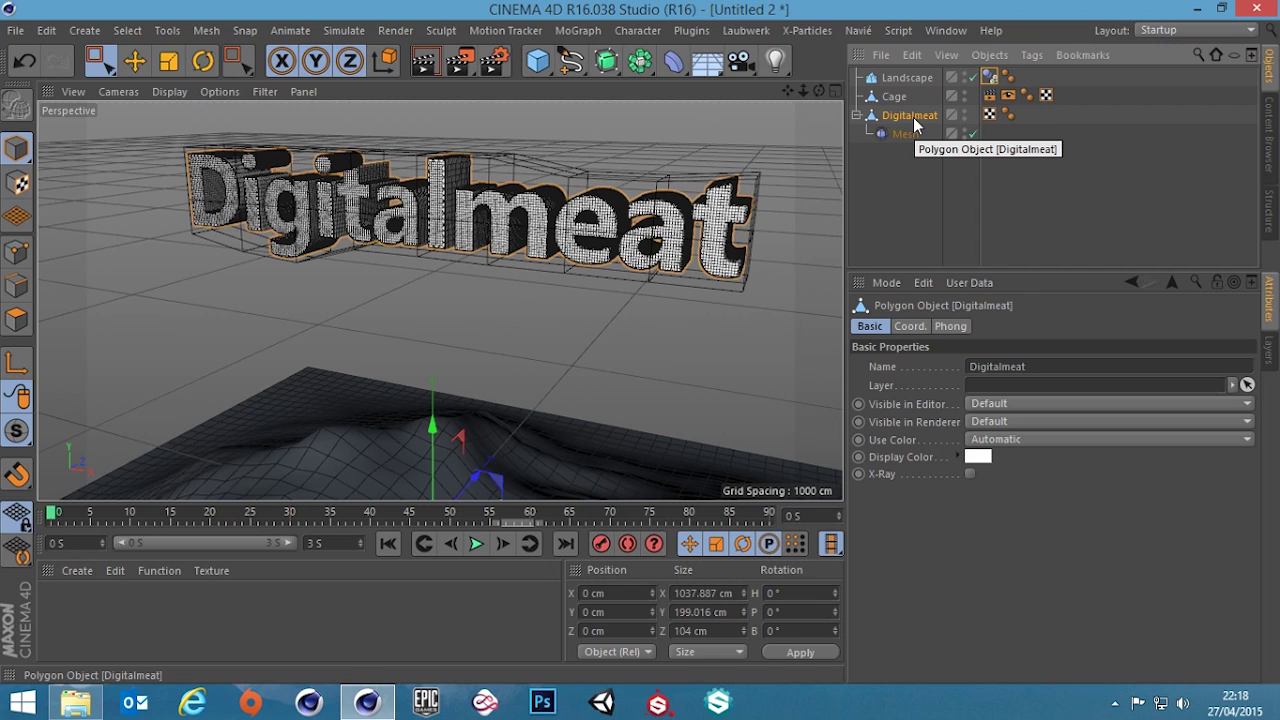
pyautogui.click(895, 97)
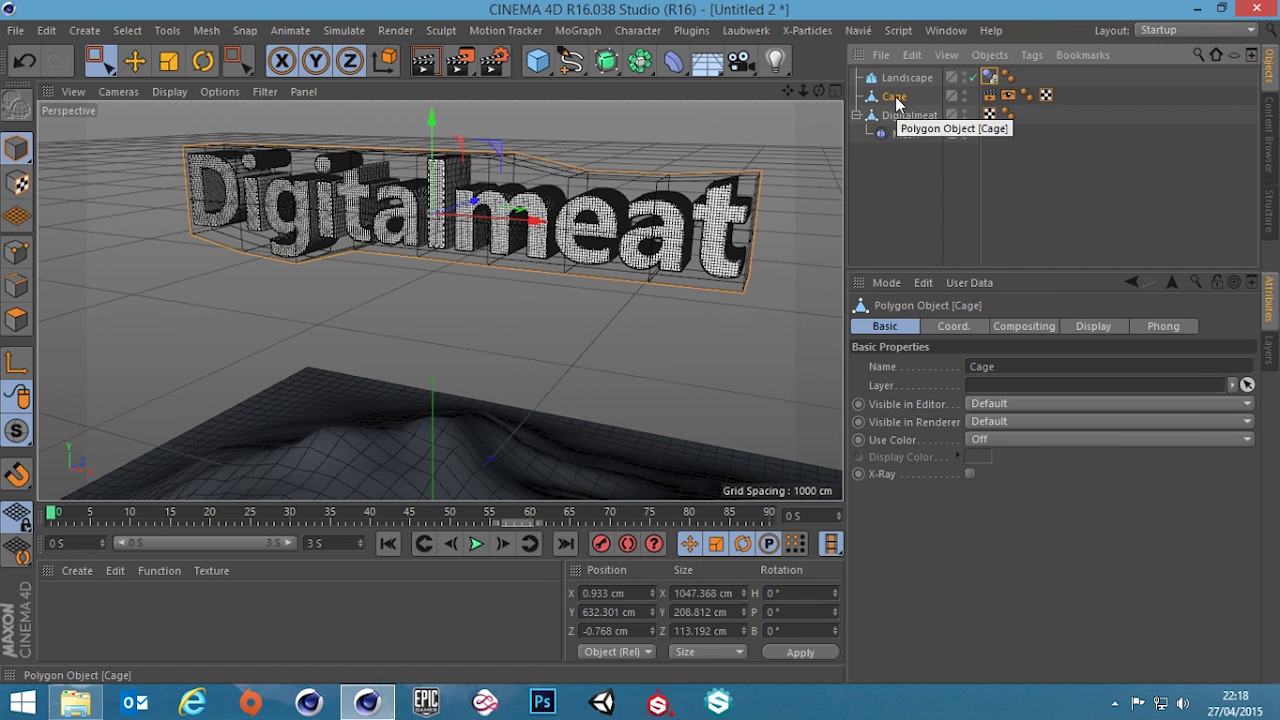
pyautogui.rightClick(897, 98)
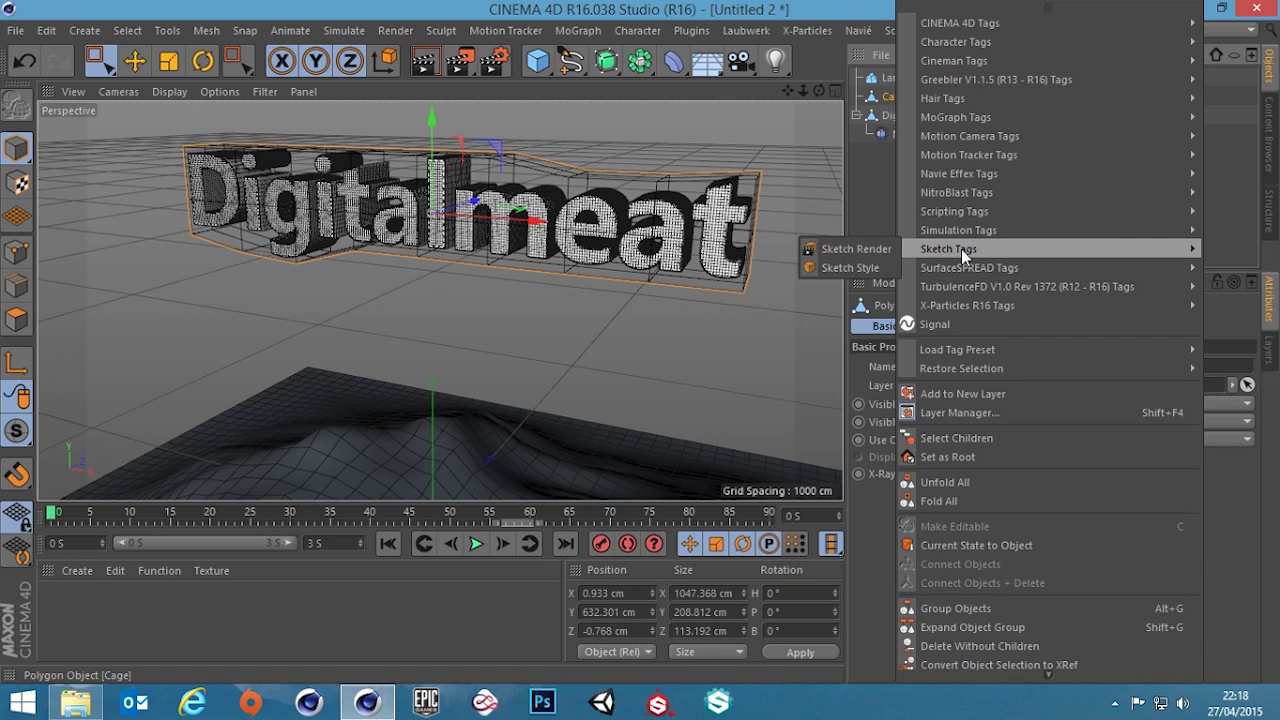
pyautogui.moveTo(988, 238)
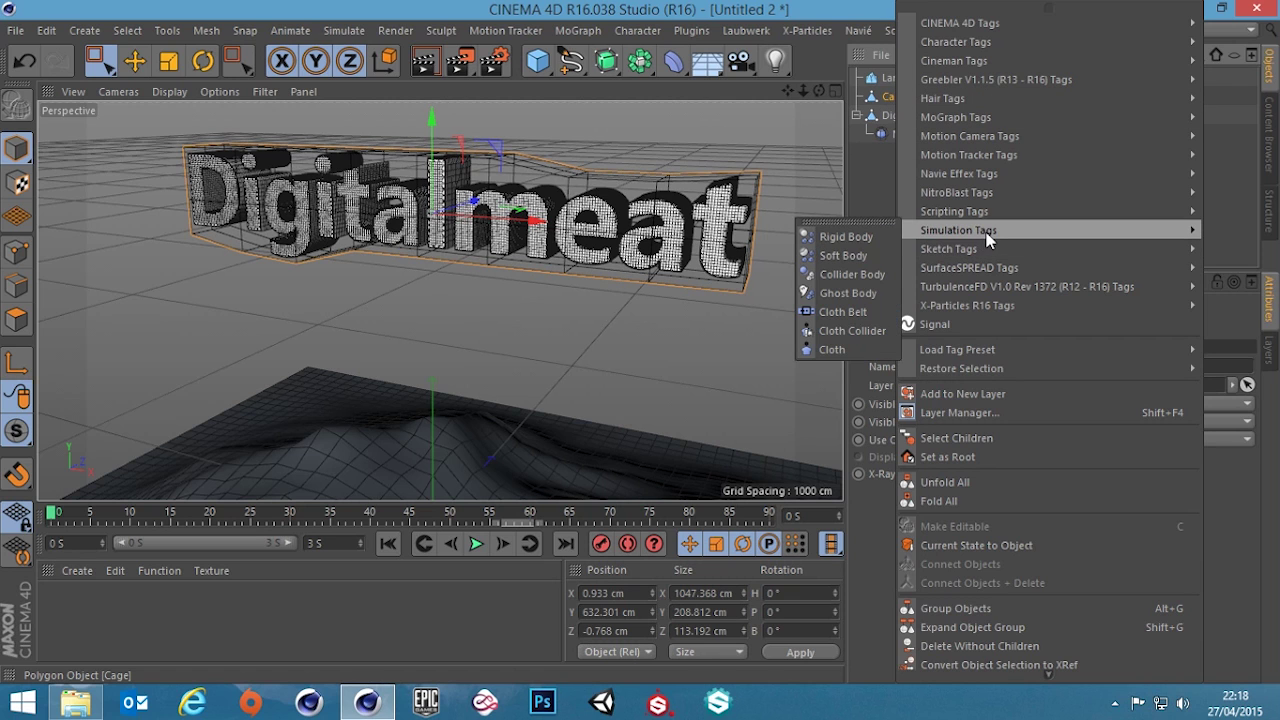
pyautogui.click(836, 255)
# Play the simulation of the Cage and text falling onto the Landscape, and return to the start of the animation.
pyautogui.keyDown('alt'); pyautogui.moveTo(561, 297); pyautogui.dragTo(502, 257); pyautogui.keyUp('alt')
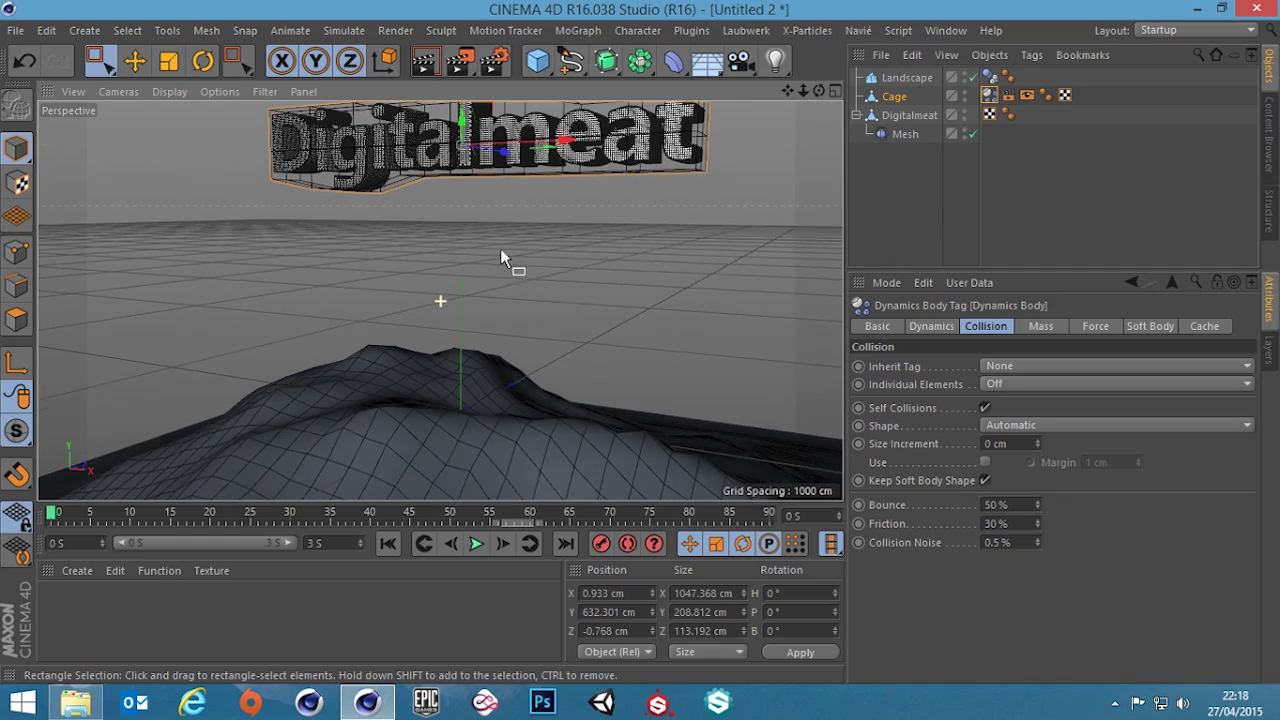
pyautogui.click(476, 543)
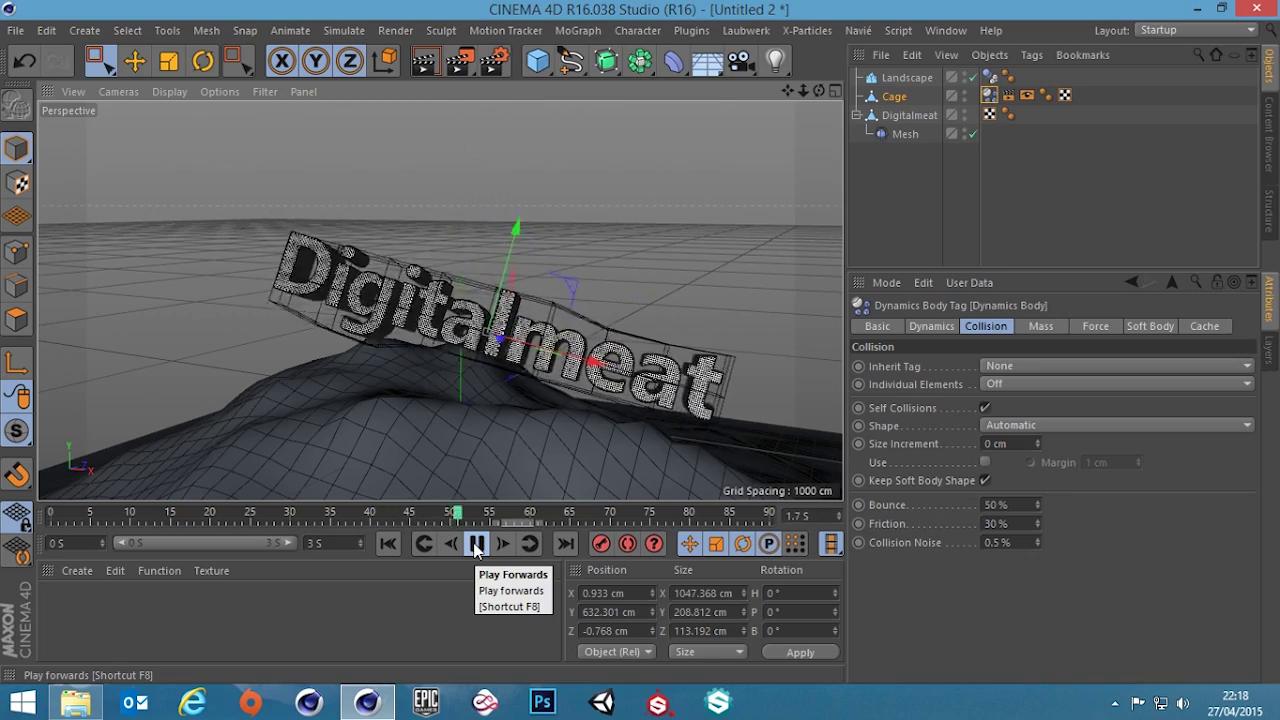
pyautogui.click(476, 544)
pyautogui.click(388, 543)
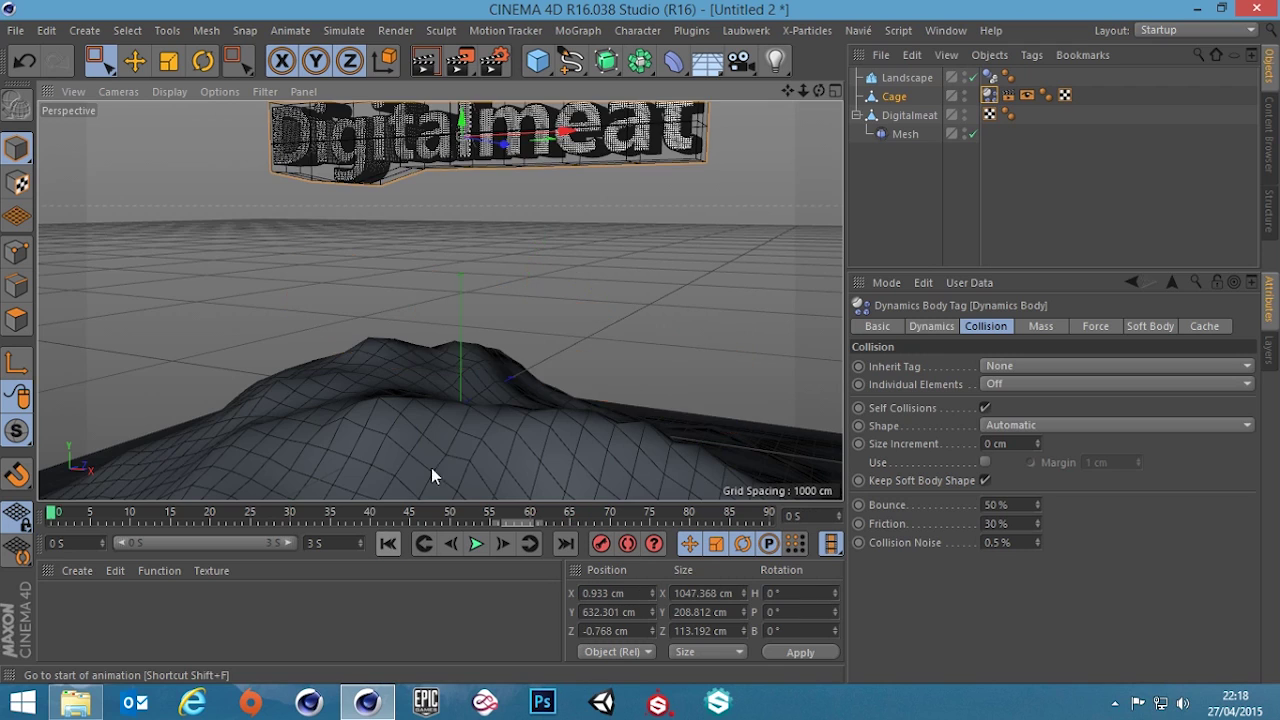
# Remove the Cage from the Mesh deformer's list of cages.
pyautogui.keyDown('alt'); pyautogui.moveTo(523, 120); pyautogui.dragTo(517, 258, button='middle'); pyautogui.keyUp('alt')
pyautogui.keyDown('alt'); pyautogui.moveTo(519, 263); pyautogui.dragTo(597, 314); pyautogui.keyUp('alt')
pyautogui.click(901, 136)
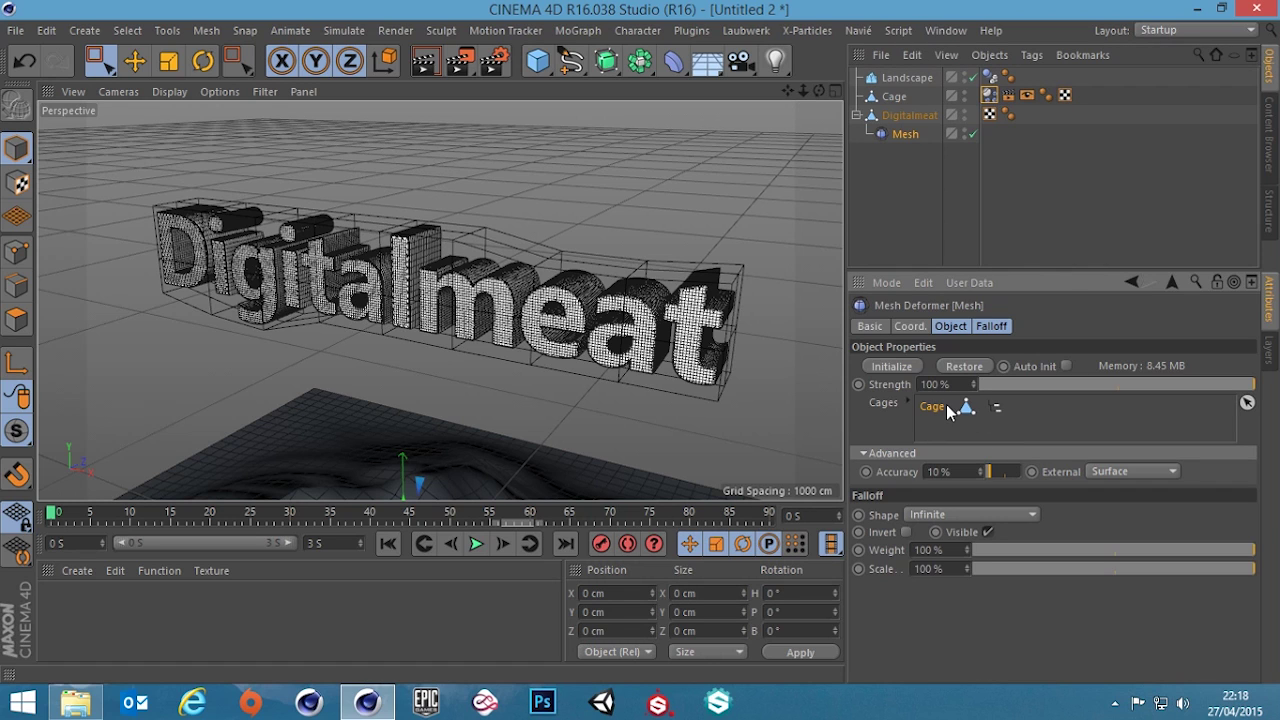
pyautogui.press('Delete')
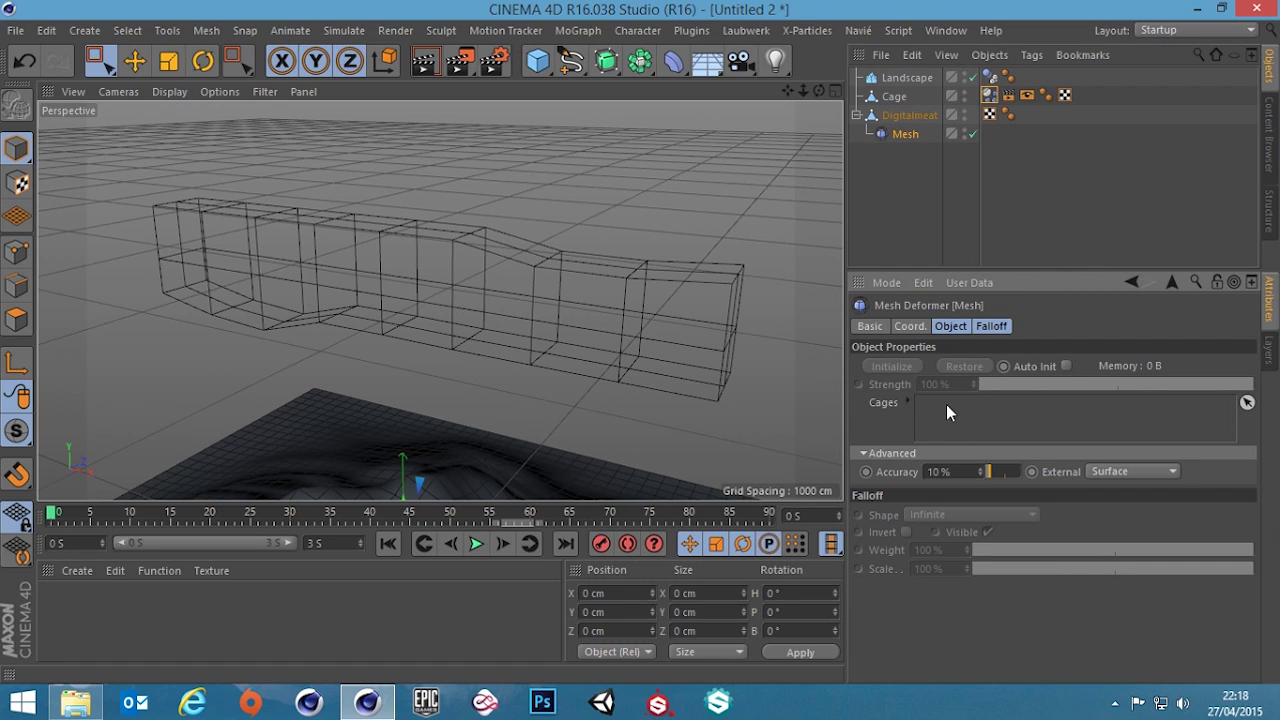
pyautogui.hotkey('ctrl', 'z')
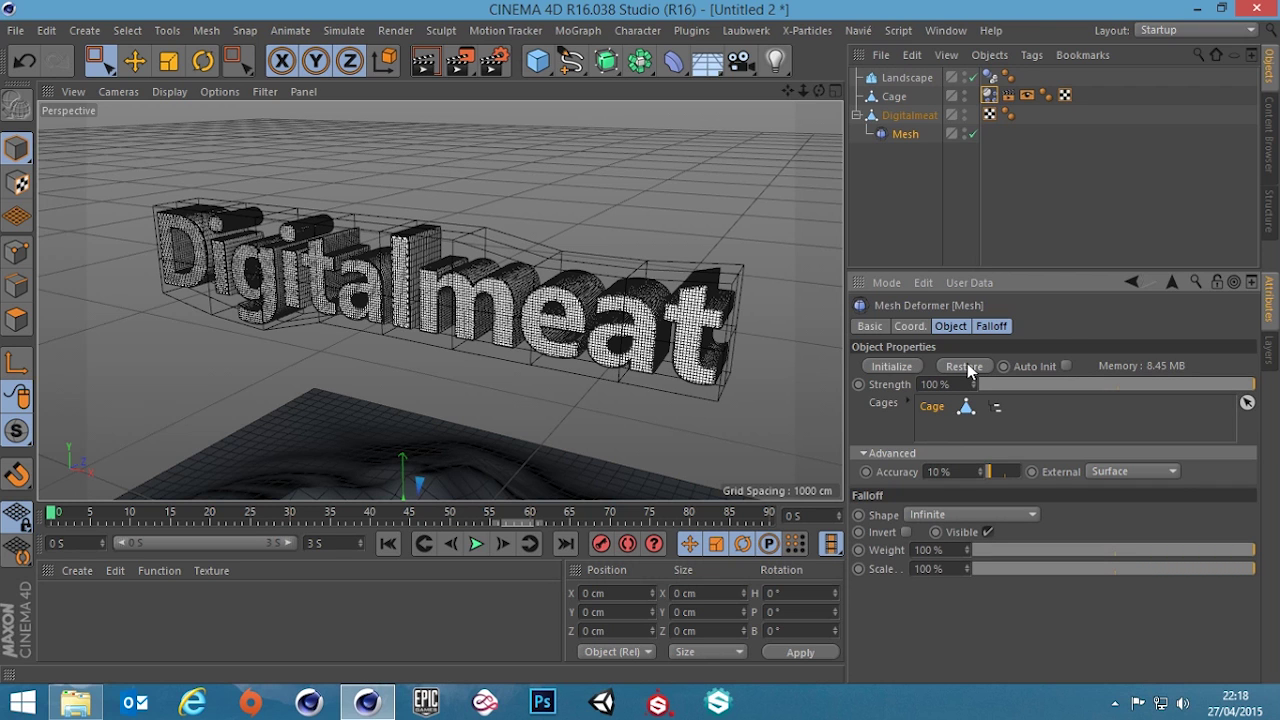
pyautogui.scroll(-4, 577, 368)
pyautogui.scroll(4, 574, 368)
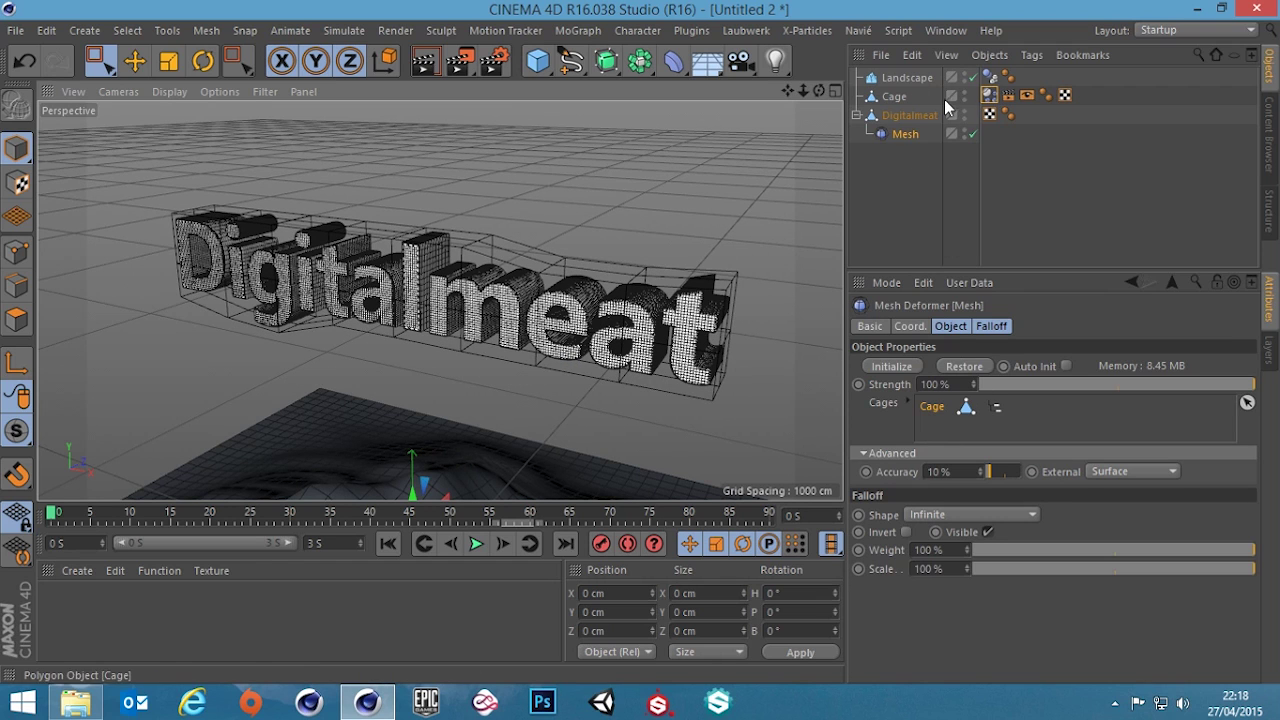
pyautogui.click(934, 407)
pyautogui.press('Delete')
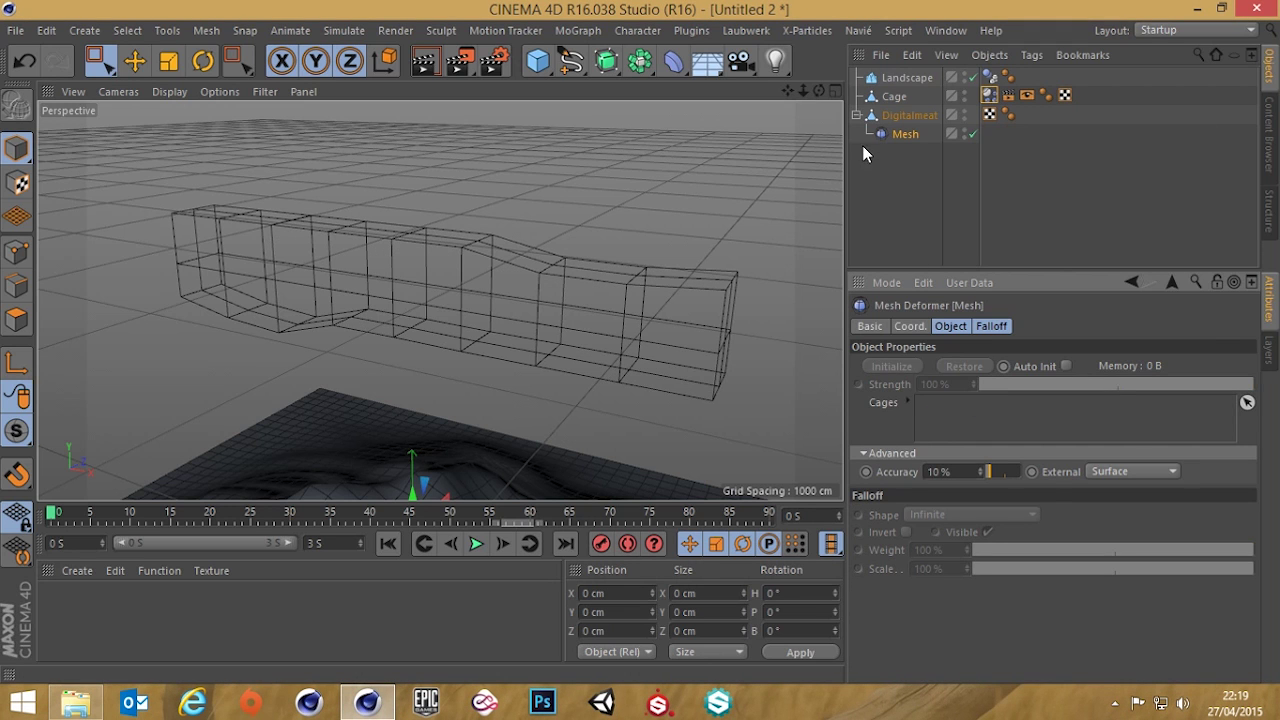
# Hide the Landscape object from the scene view.
pyautogui.click(913, 137)
pyautogui.scroll(-6, 545, 384)
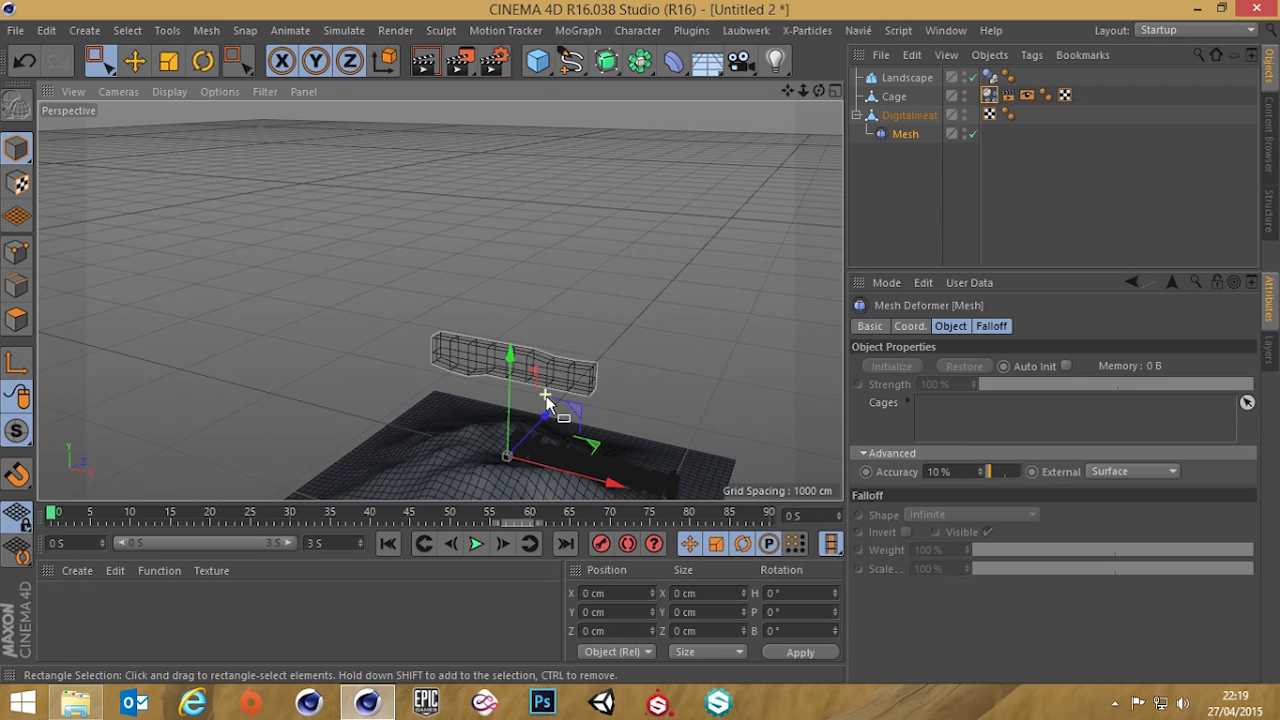
pyautogui.keyDown('alt'); pyautogui.moveTo(510, 456); pyautogui.dragTo(507, 339, button='middle'); pyautogui.keyUp('alt')
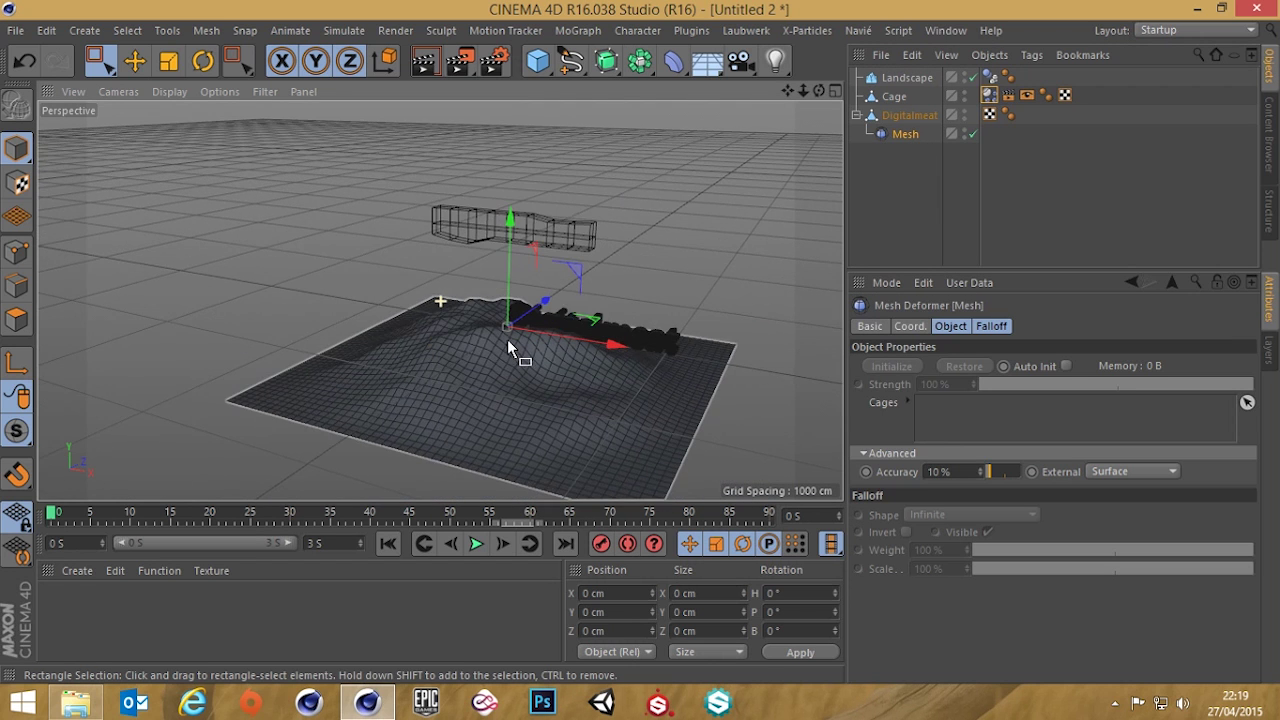
pyautogui.keyDown('alt'); pyautogui.doubleClick(965, 75); pyautogui.keyUp('alt')
# Raise the Digitalmeat text to the height of the Cage, at about Y 581 cm.
pyautogui.scroll(6, 568, 316)
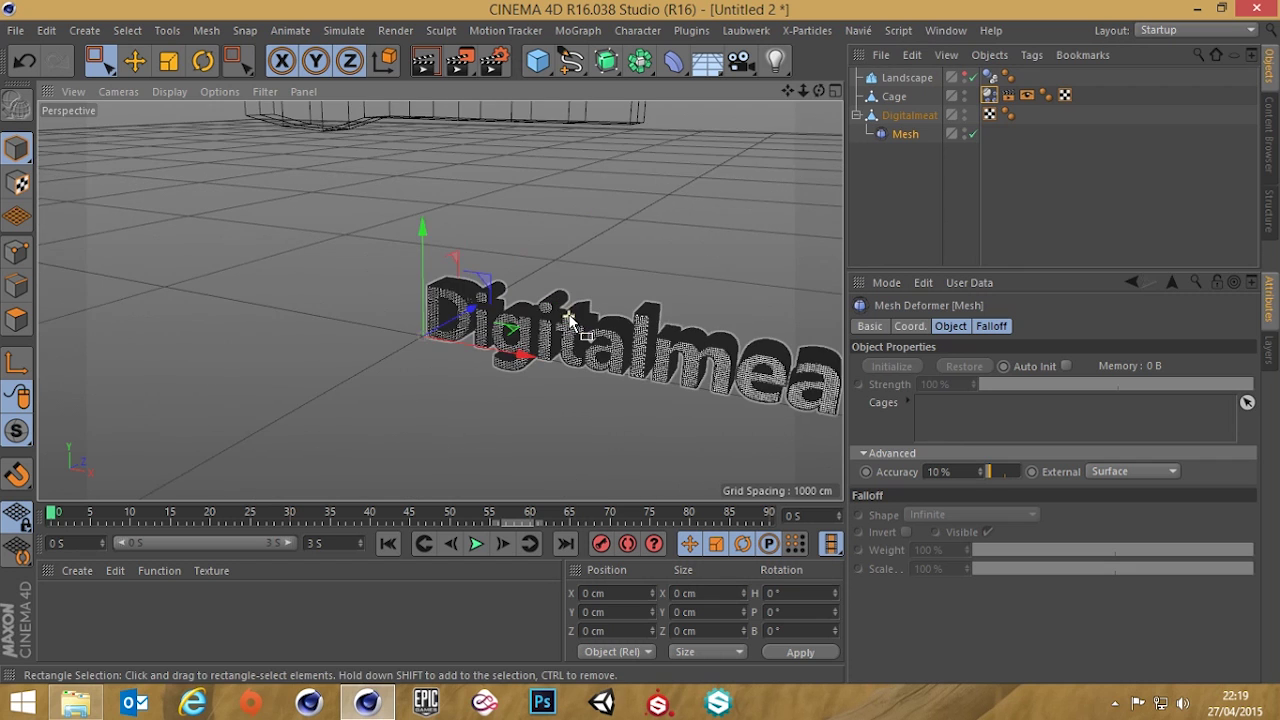
pyautogui.scroll(-3, 637, 326)
pyautogui.keyDown('alt'); pyautogui.moveTo(641, 326); pyautogui.dragTo(485, 321, button='middle'); pyautogui.keyUp('alt')
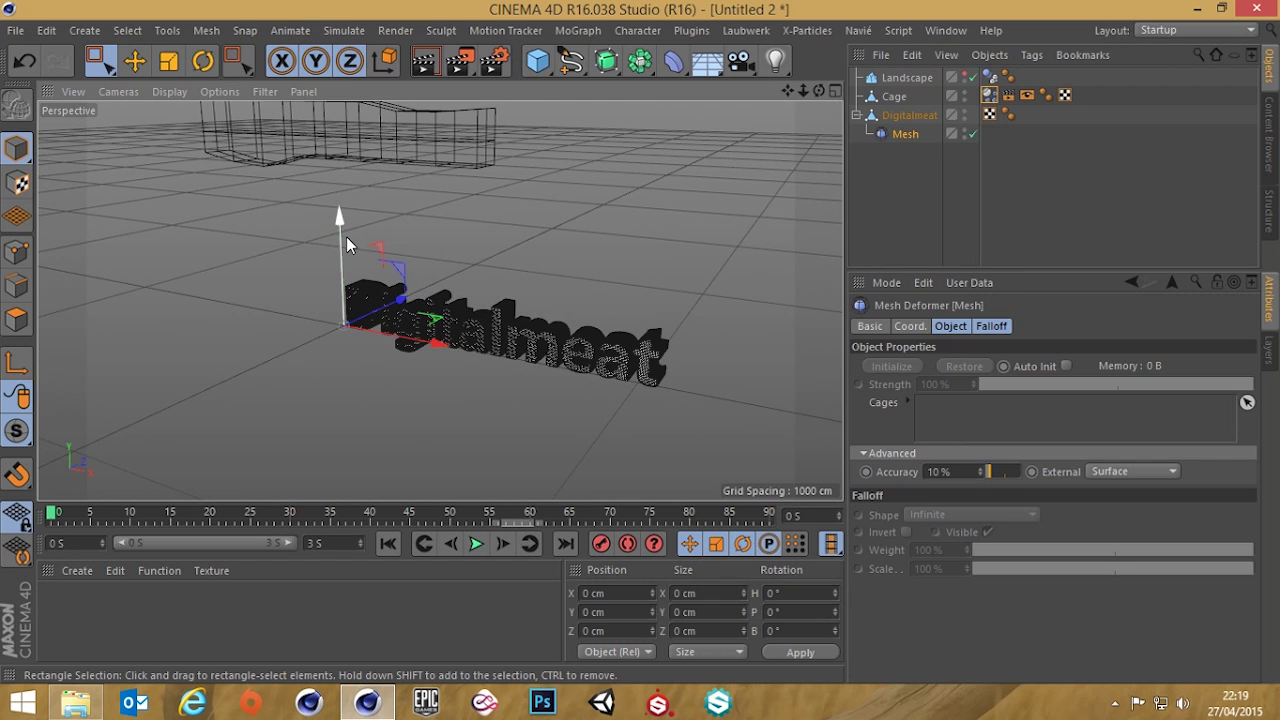
pyautogui.moveTo(339, 244); pyautogui.dragTo(346, 110)
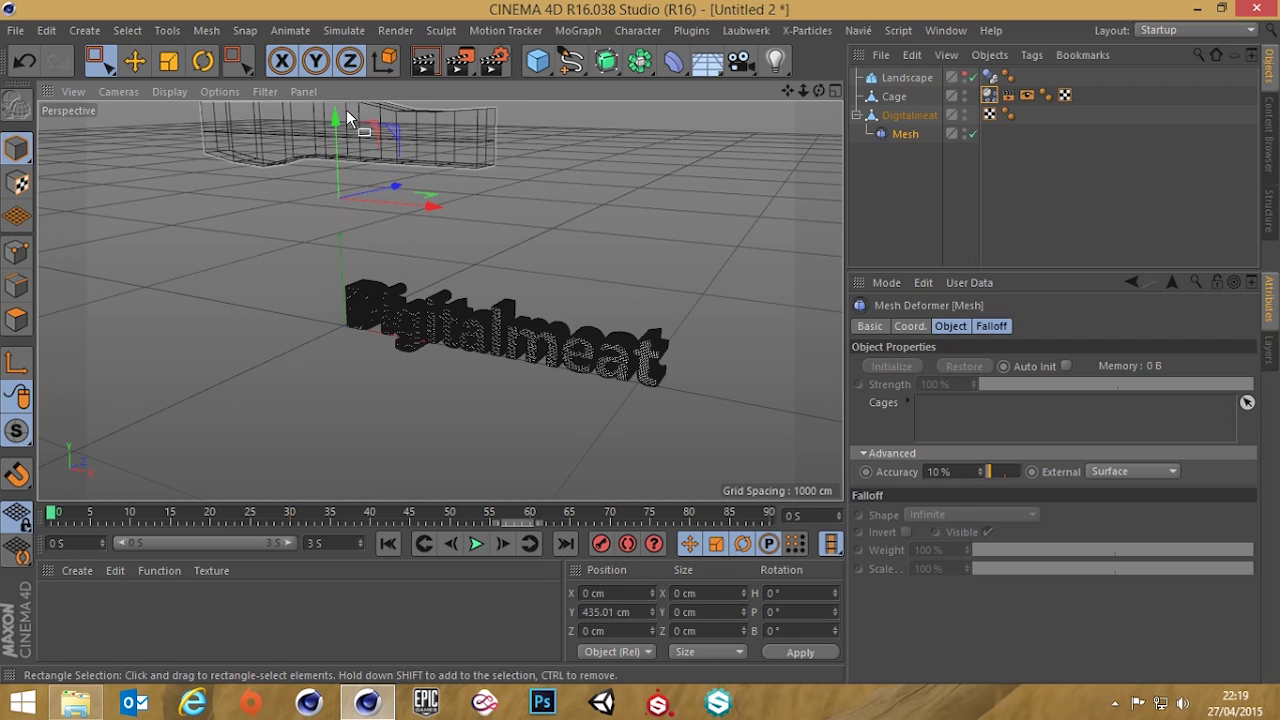
pyautogui.hotkey('ctrl', 'z')
pyautogui.click(909, 115)
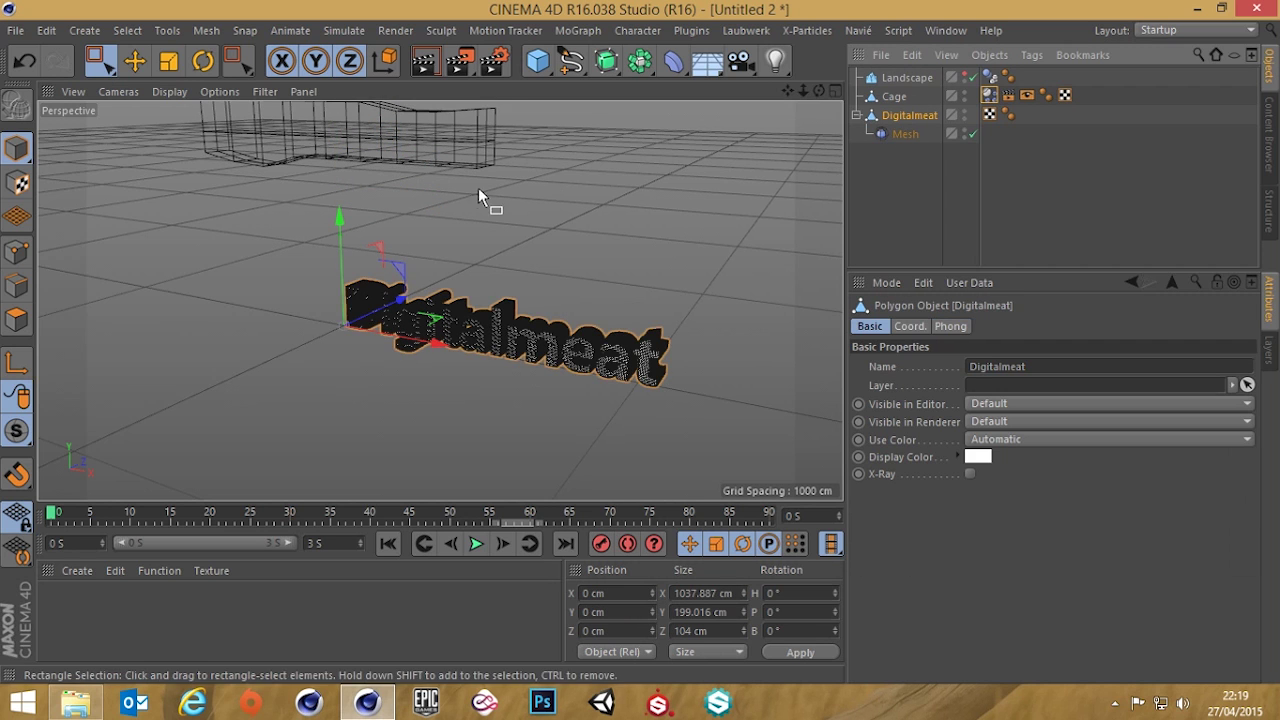
pyautogui.moveTo(342, 232); pyautogui.dragTo(342, 62)
# Align the Digitalmeat text horizontally inside the Cage in the front view, at about X -531 cm.
pyautogui.middleClick(504, 416)
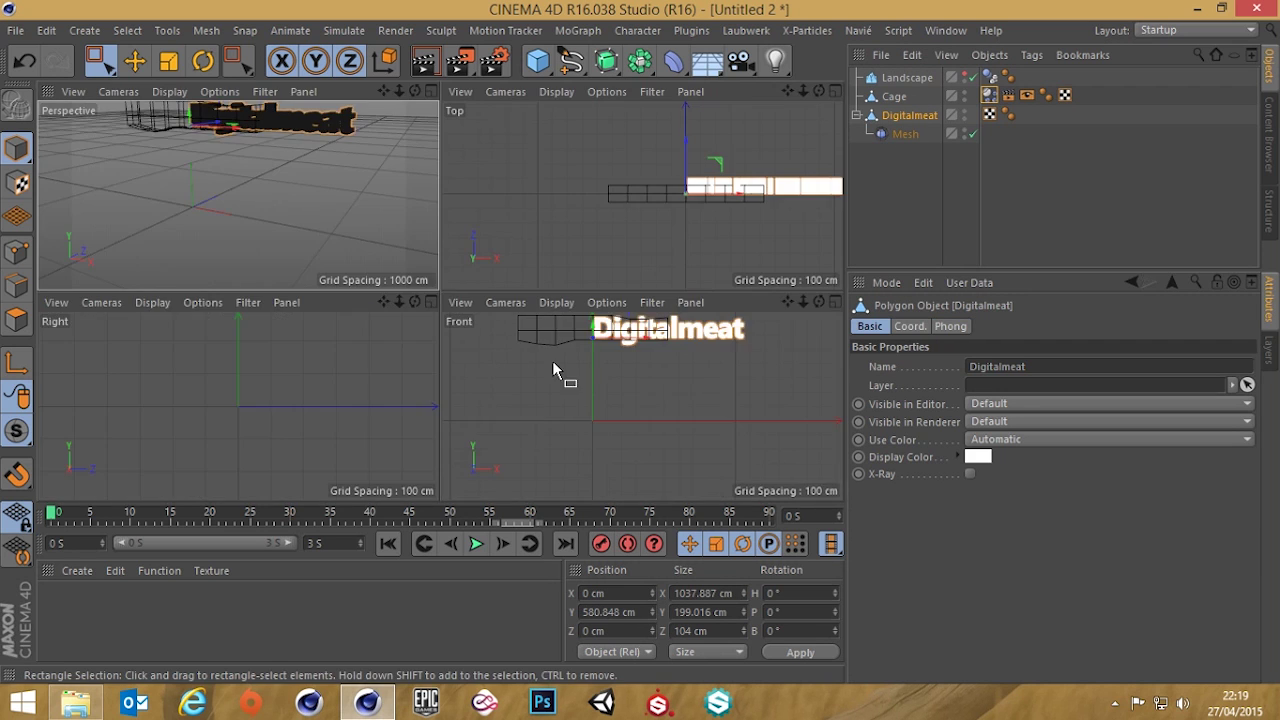
pyautogui.middleClick(616, 360)
pyautogui.middleClick(616, 368)
pyautogui.moveTo(519, 204); pyautogui.dragTo(735, 385, button='middle')
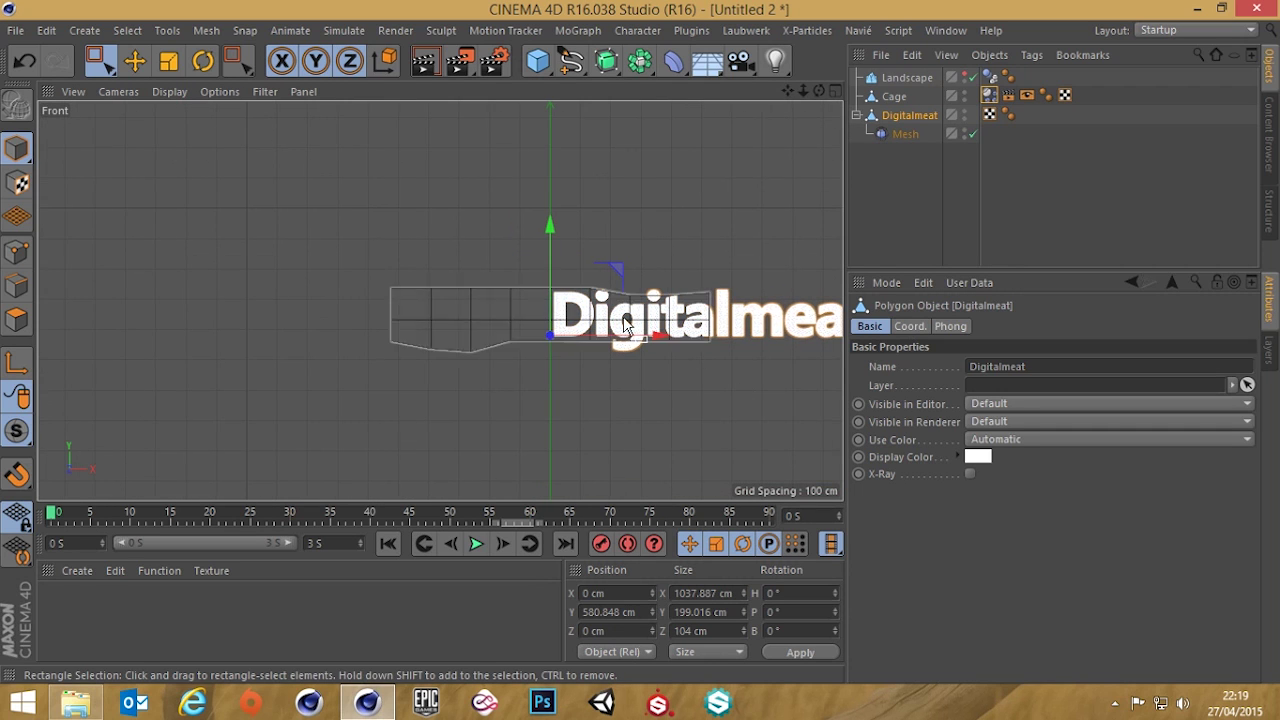
pyautogui.moveTo(651, 338); pyautogui.dragTo(488, 356)
pyautogui.scroll(5, 305, 372)
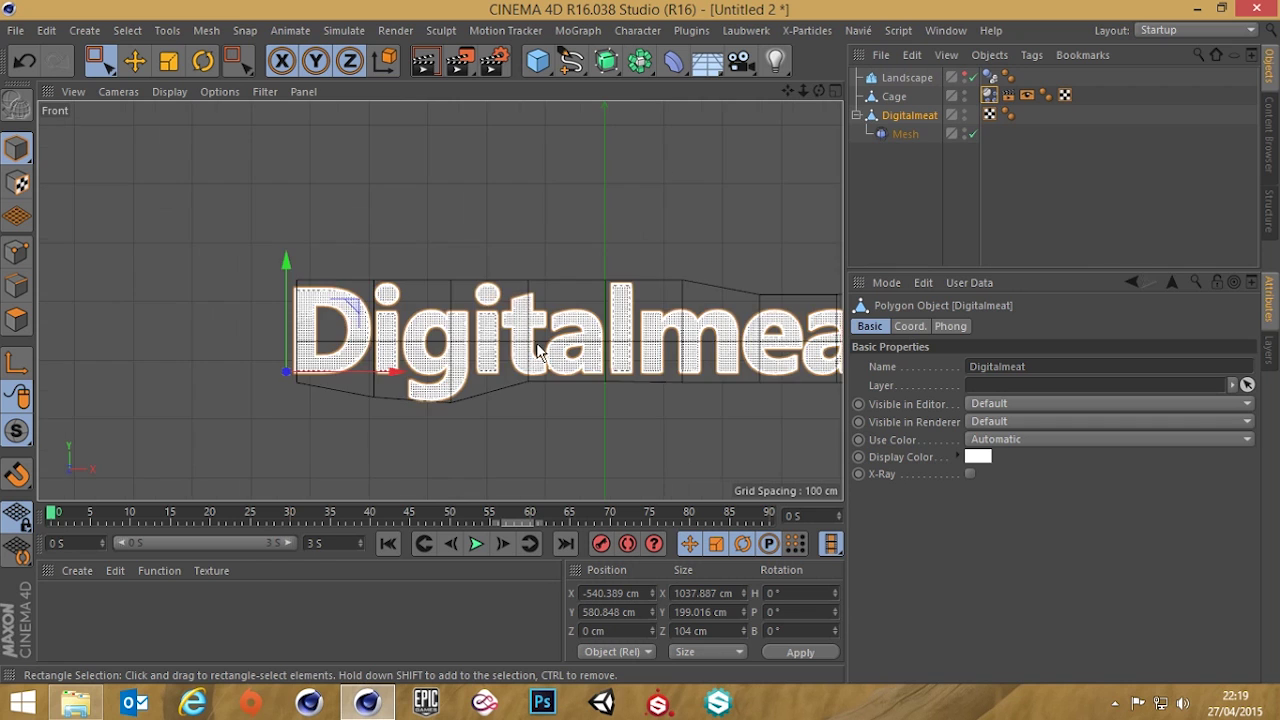
pyautogui.moveTo(283, 359); pyautogui.dragTo(286, 362)
# Fit the Digitalmeat text within the Cage's depth in the top view, at about Z -51 cm.
pyautogui.middleClick(530, 330)
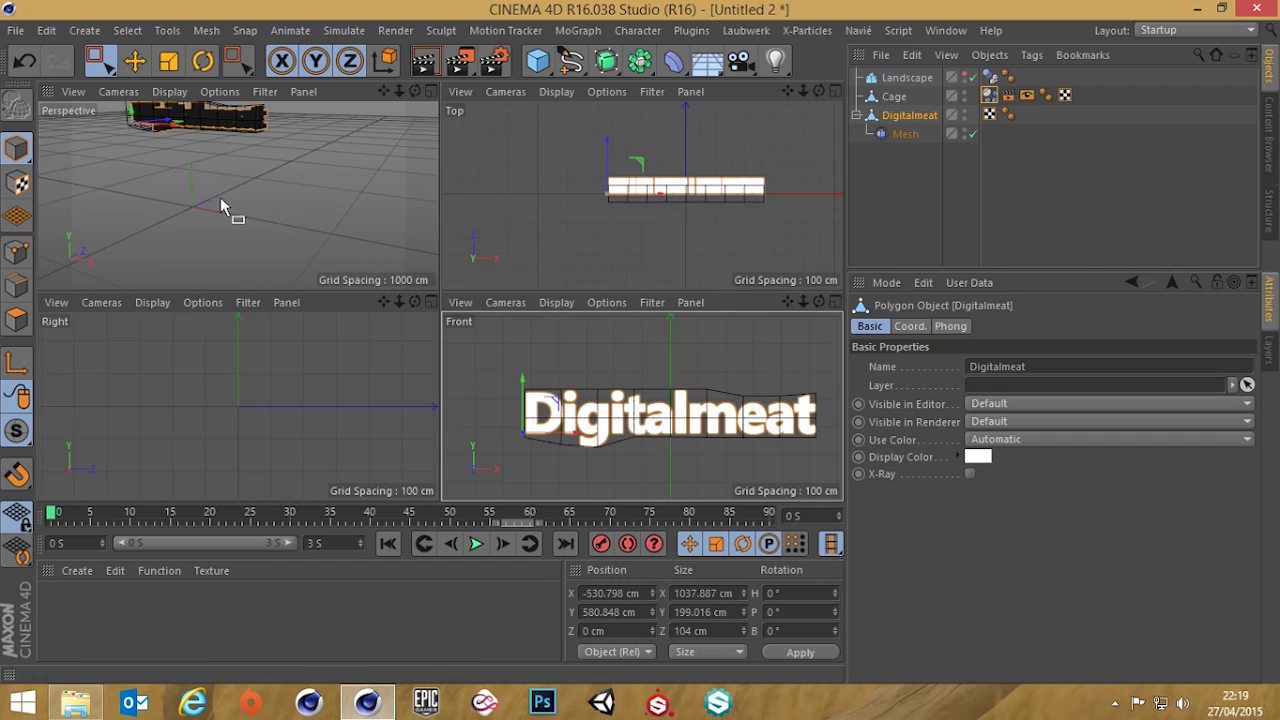
pyautogui.middleClick(280, 194)
pyautogui.keyDown('alt'); pyautogui.moveTo(430, 186); pyautogui.dragTo(466, 237); pyautogui.keyUp('alt')
pyautogui.middleClick(466, 237)
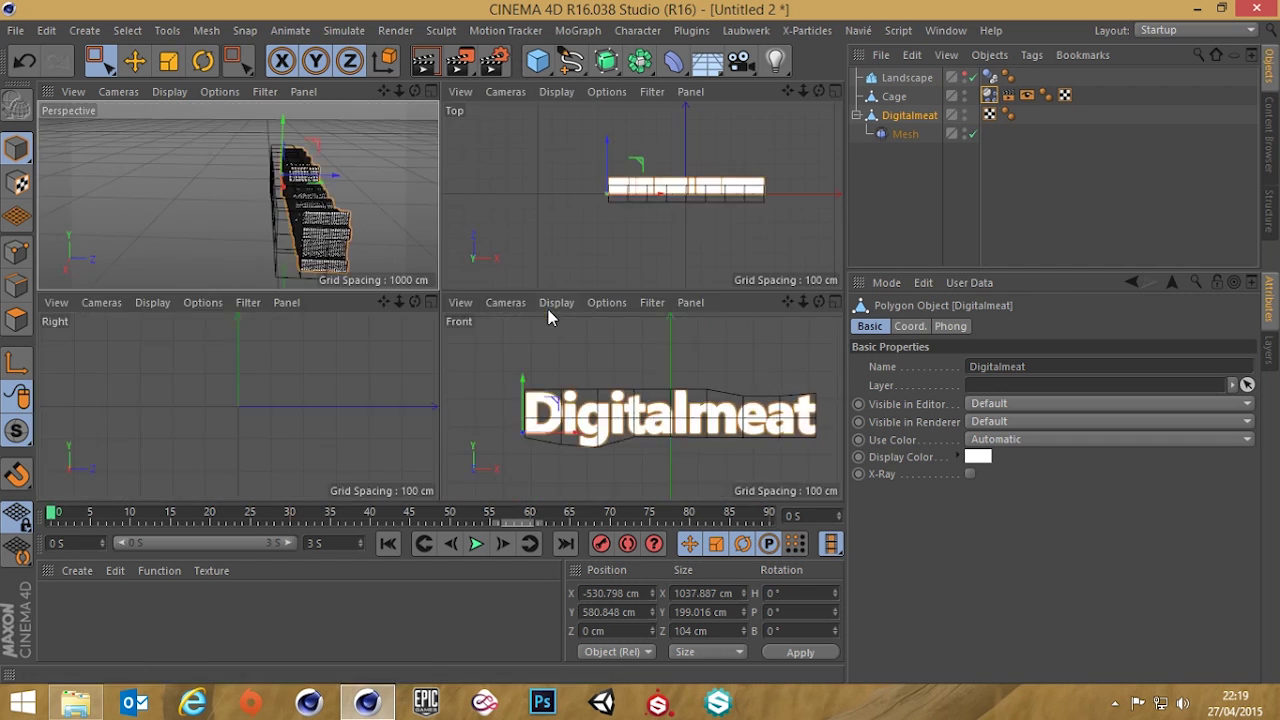
pyautogui.middleClick(603, 190)
pyautogui.scroll(10, 356, 280)
pyautogui.moveTo(361, 257); pyautogui.dragTo(344, 315)
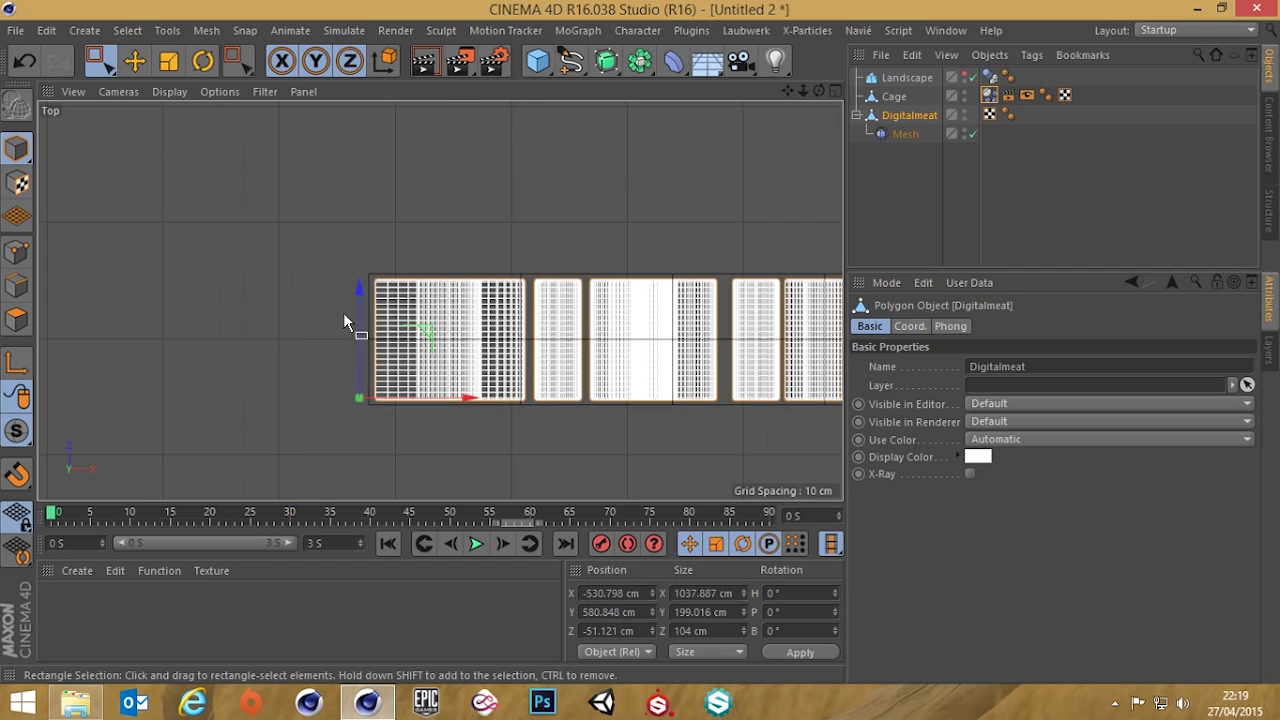
pyautogui.middleClick(332, 310)
pyautogui.middleClick(233, 199)
pyautogui.keyDown('alt'); pyautogui.moveTo(432, 271); pyautogui.dragTo(437, 333); pyautogui.keyUp('alt')
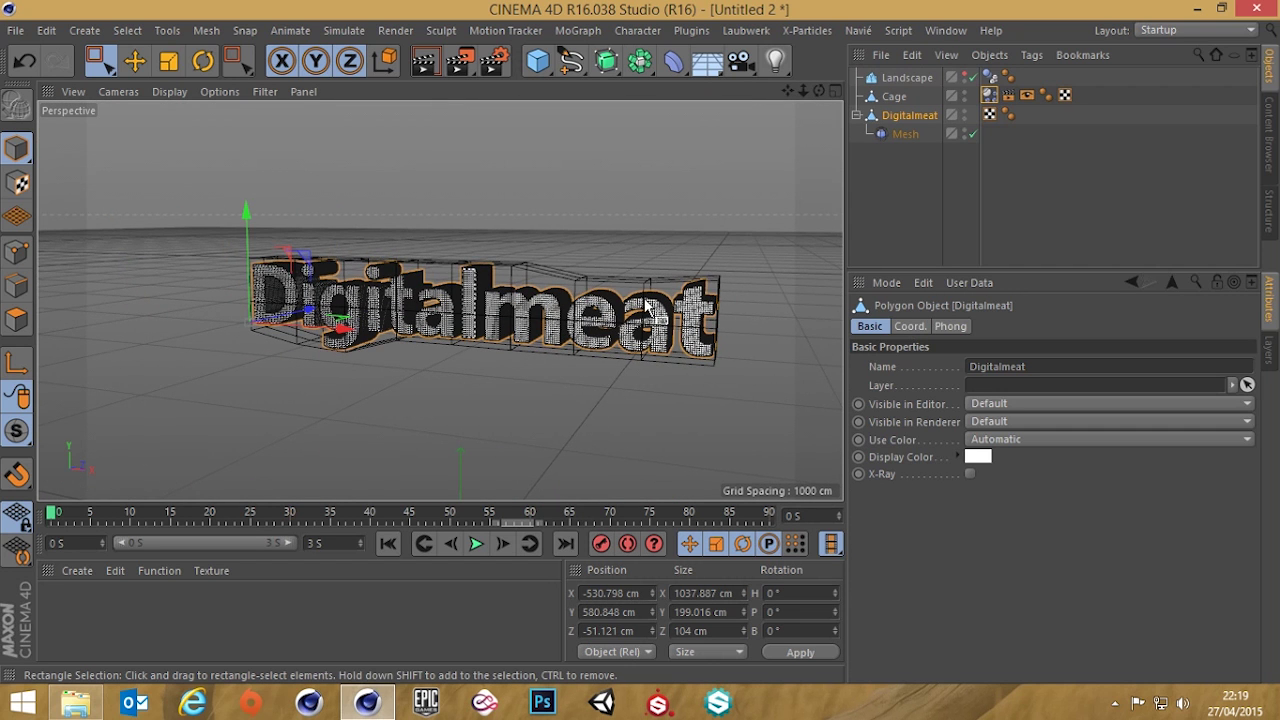
# Delete the Compositing and Display tags from the Cage object.
pyautogui.click(898, 95)
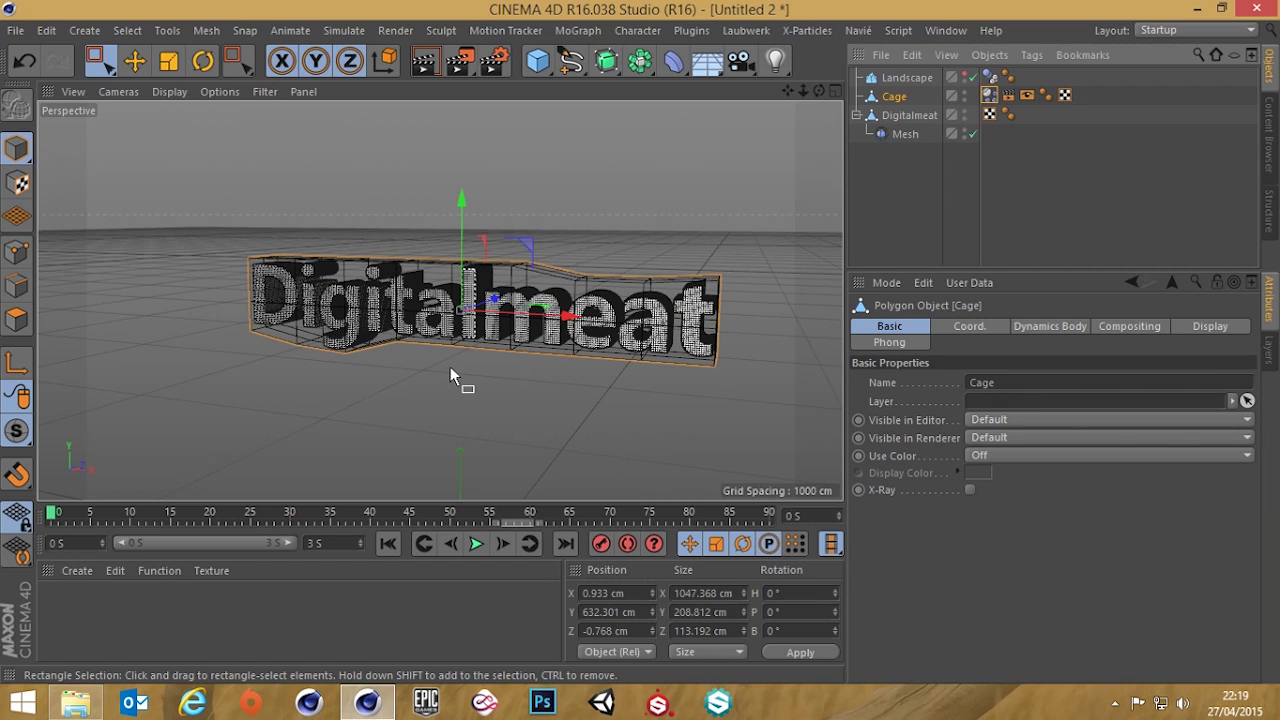
pyautogui.click(1008, 95)
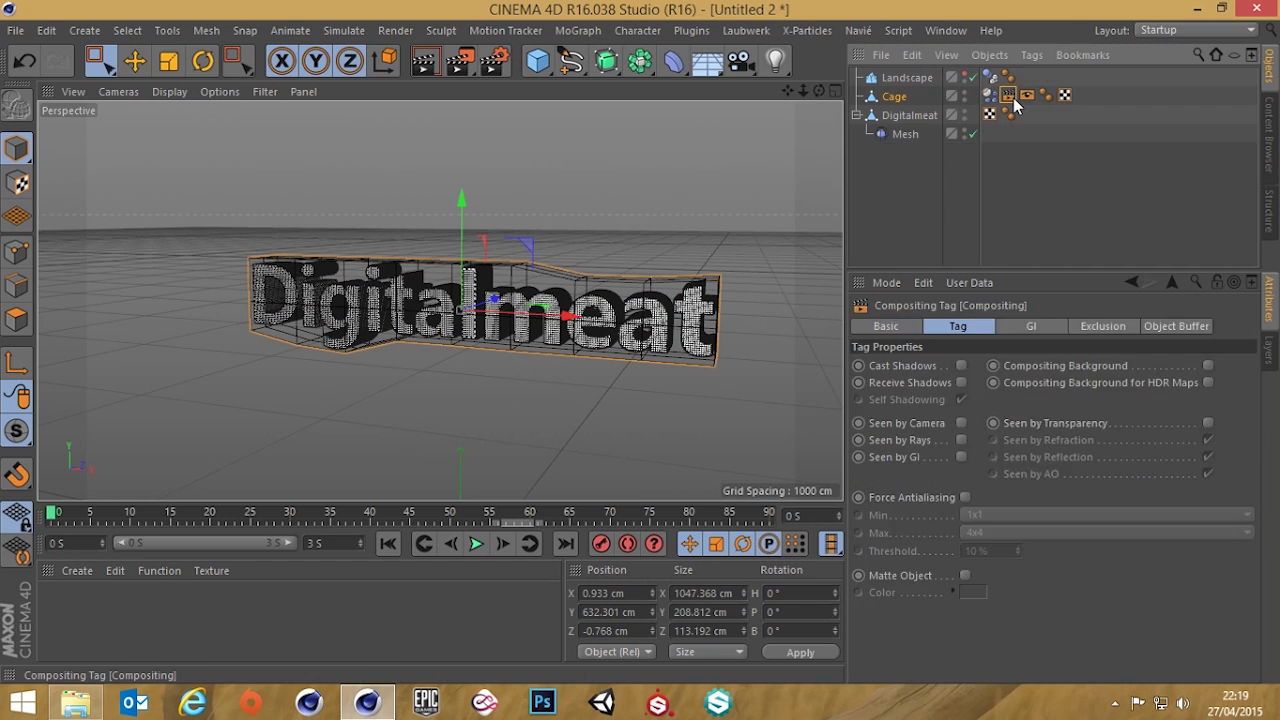
pyautogui.press('Delete')
pyautogui.click(1008, 96)
pyautogui.press('Delete')
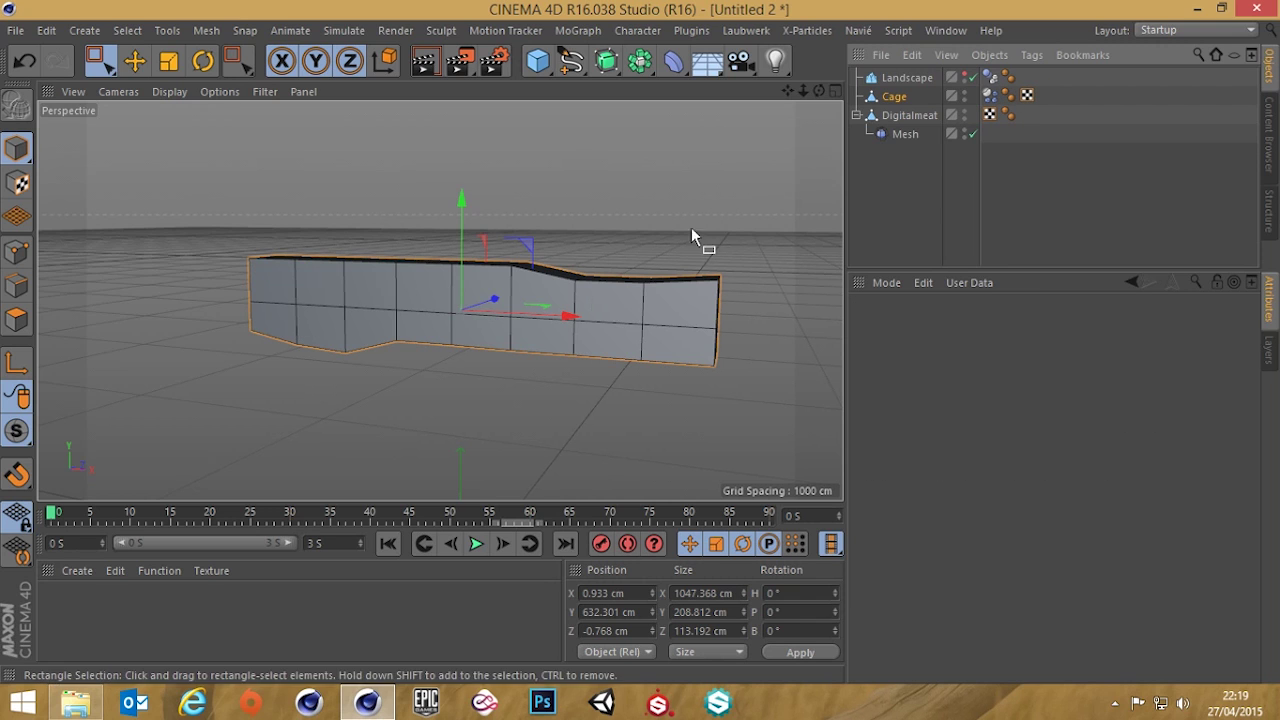
# Select all polygons of the Cage and subdivide them with a subdivision level of 1.
pyautogui.rightClick(486, 390)
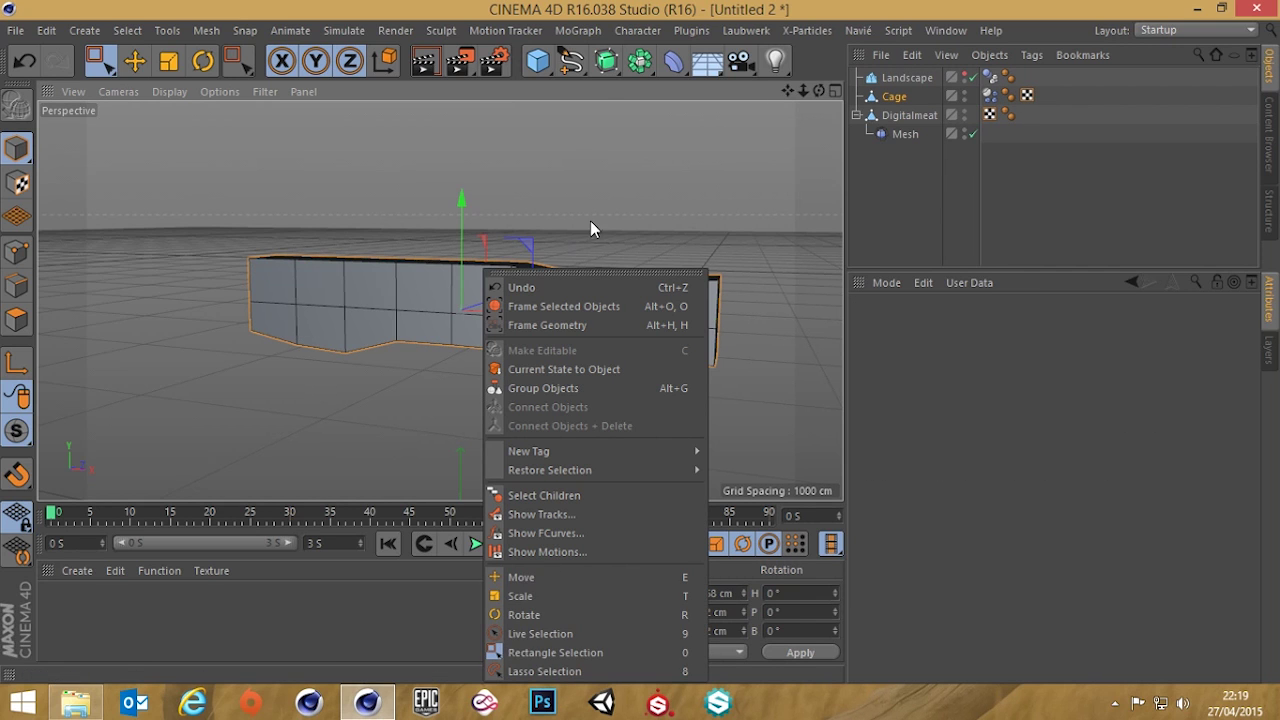
pyautogui.click(911, 221)
pyautogui.click(897, 97)
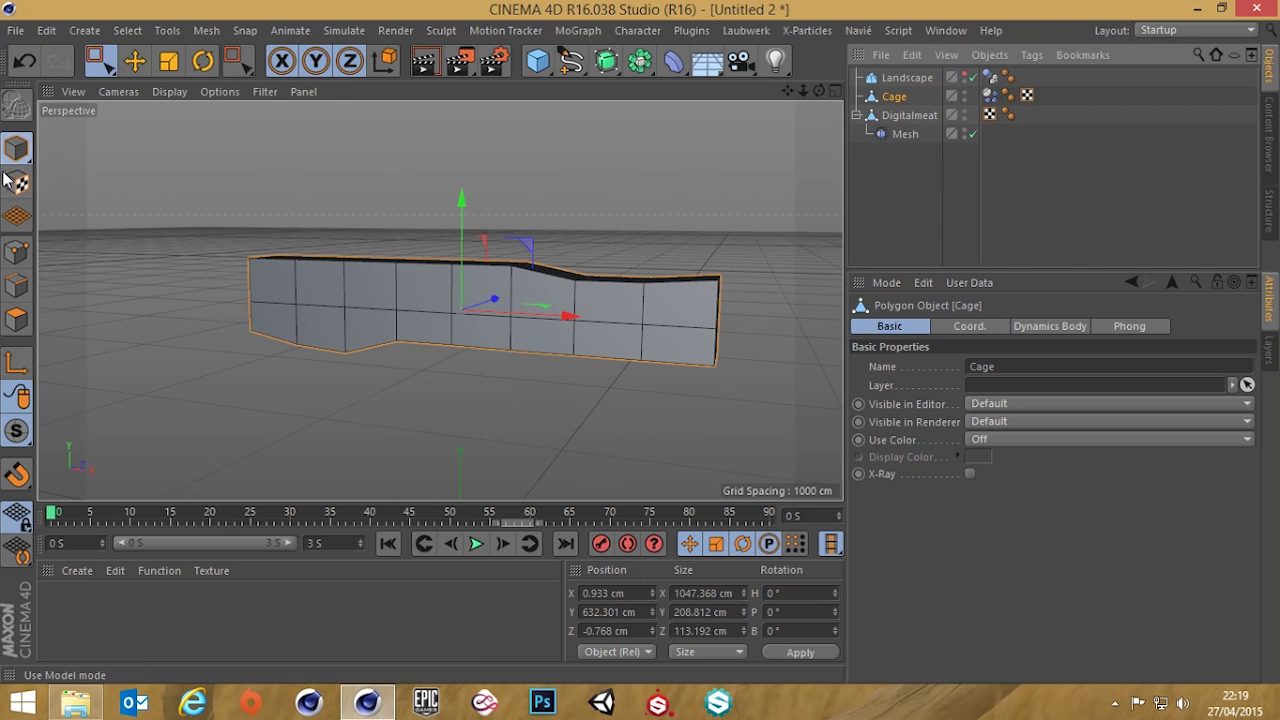
pyautogui.click(16, 319)
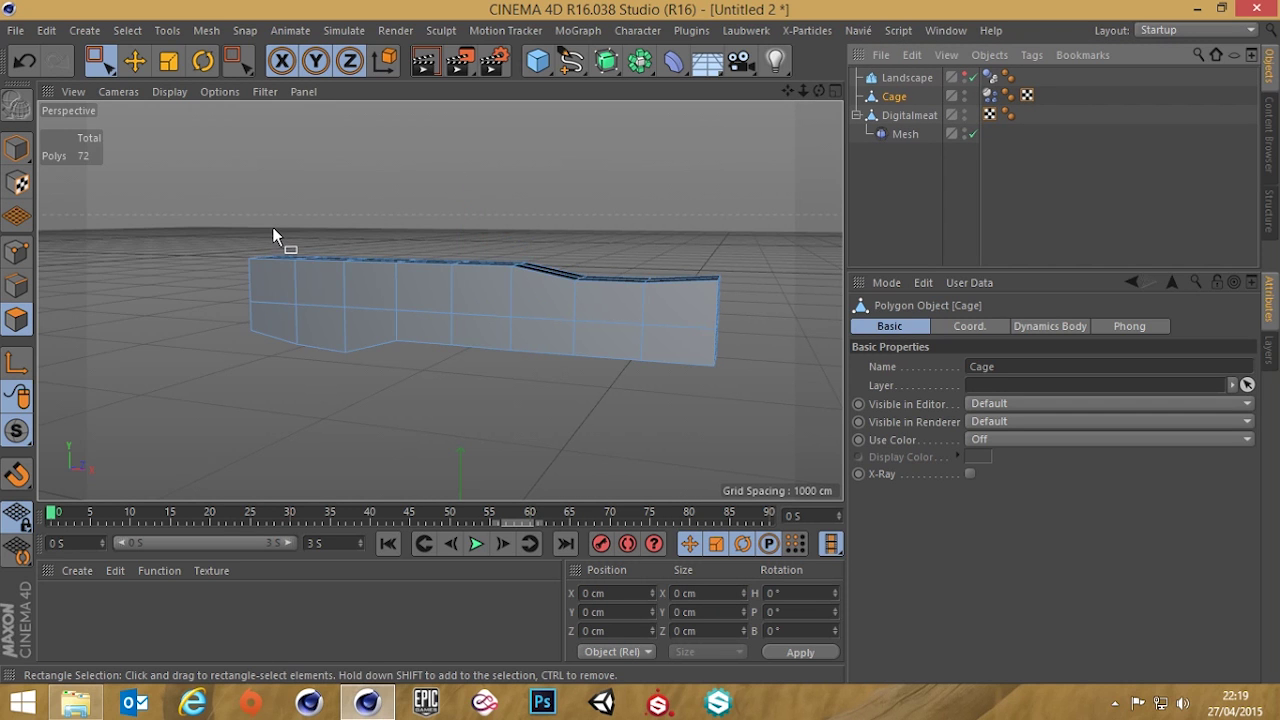
pyautogui.hotkey('ctrl', 'a')
pyautogui.rightClick(667, 193)
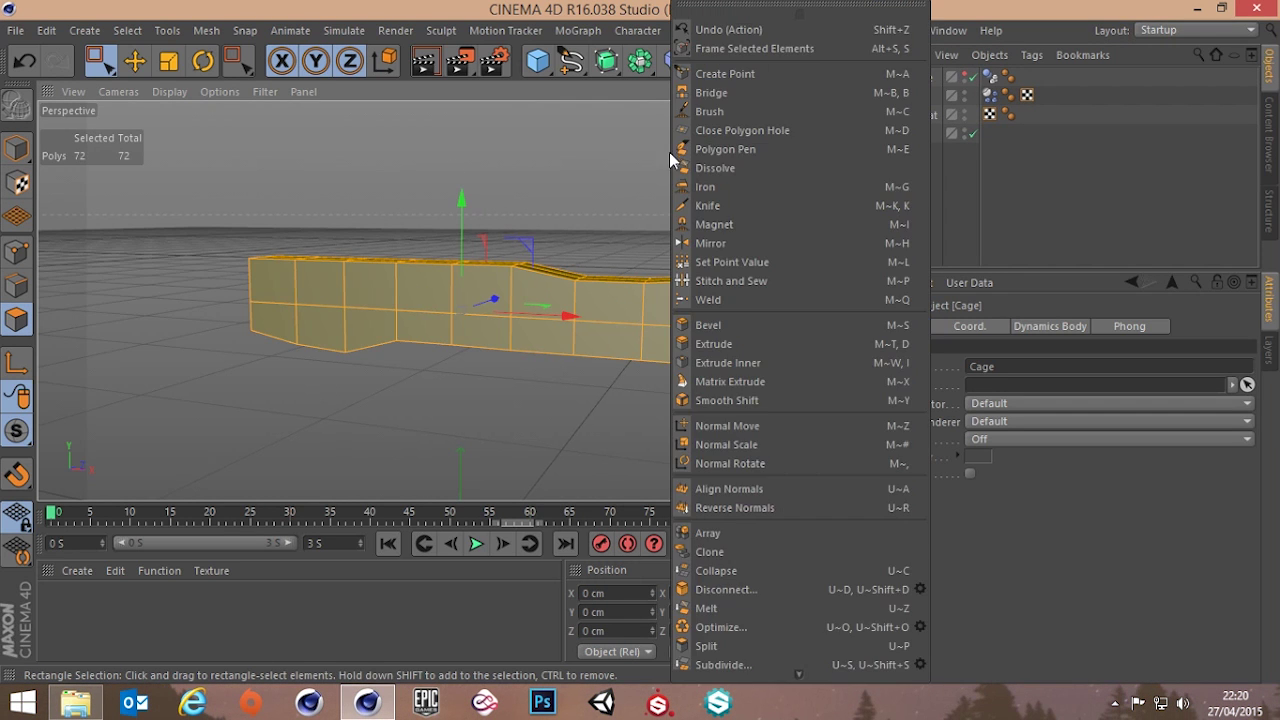
pyautogui.click(919, 579)
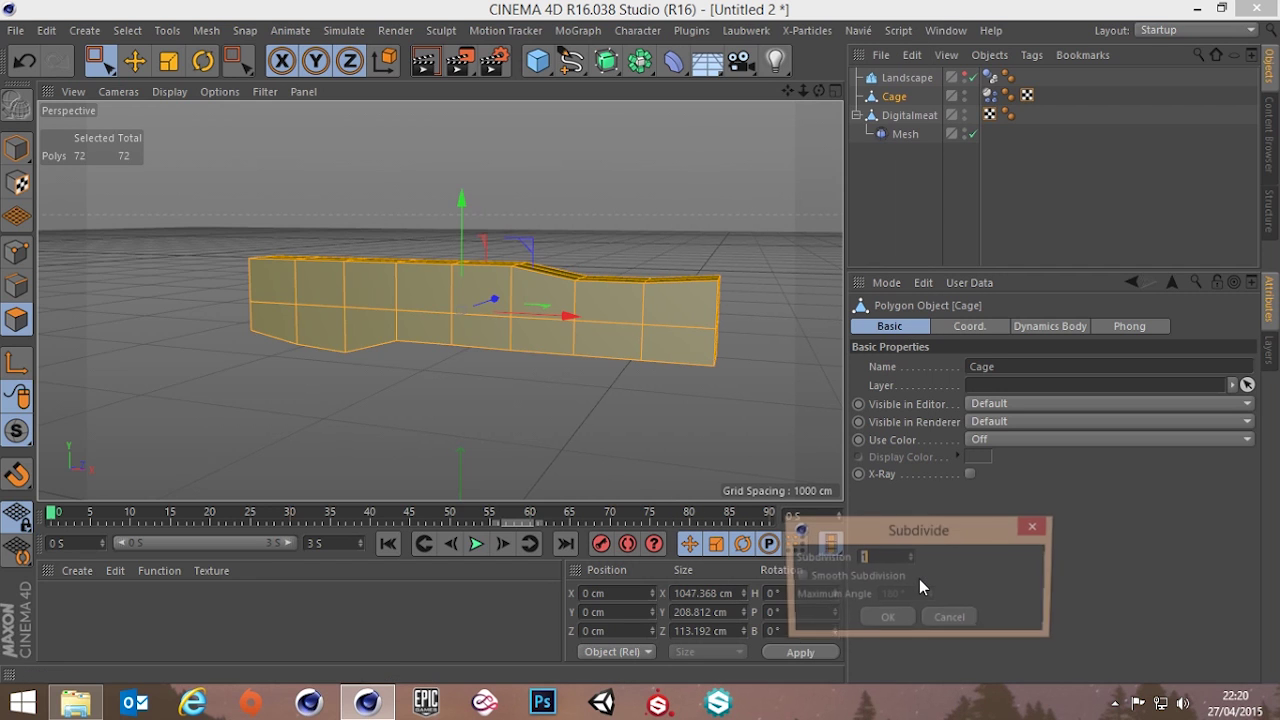
pyautogui.click(876, 614)
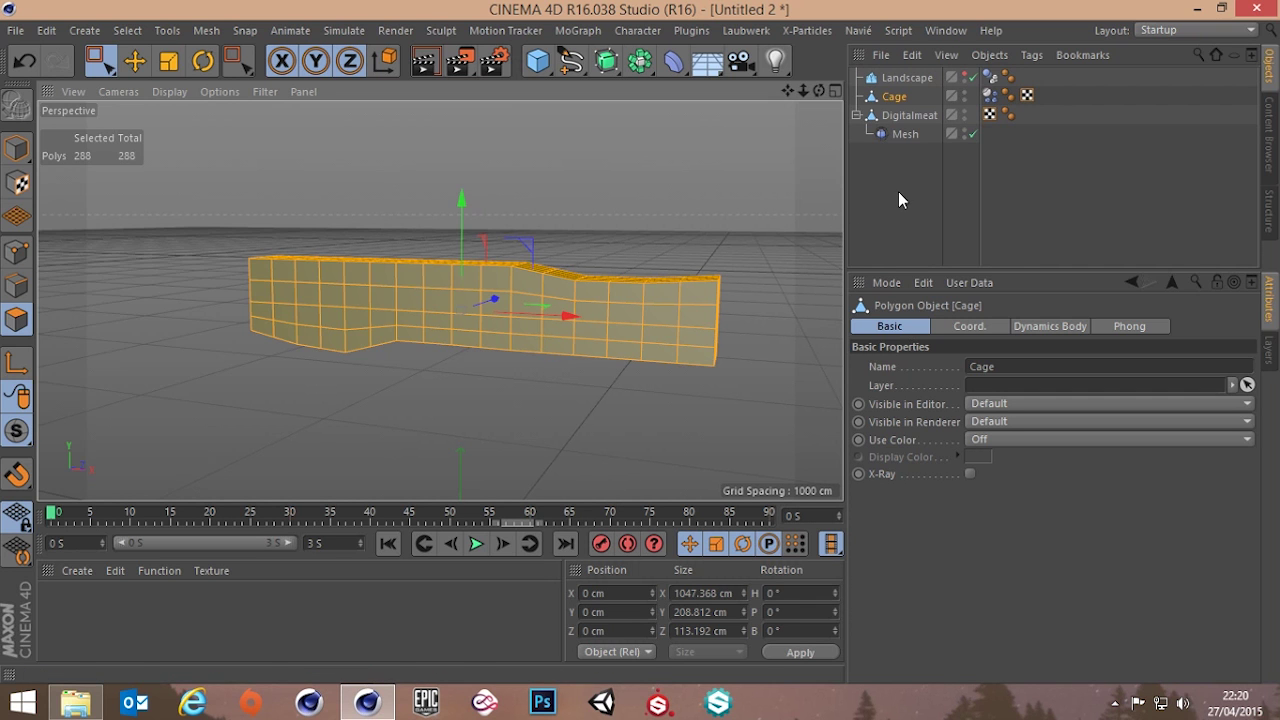
# Initialize the Mesh deformer under Digitalmeat with the Cage.
pyautogui.keyDown('alt'); pyautogui.moveTo(650, 360); pyautogui.dragTo(676, 235); pyautogui.keyUp('alt')
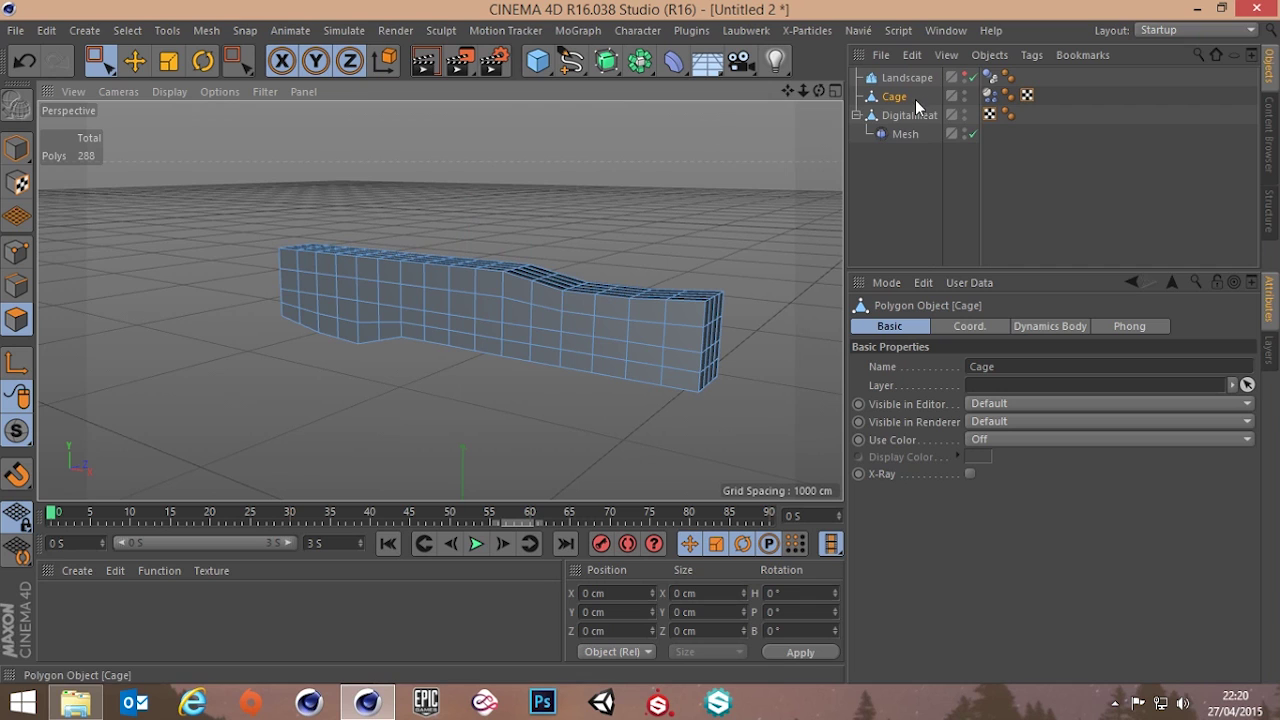
pyautogui.click(906, 133)
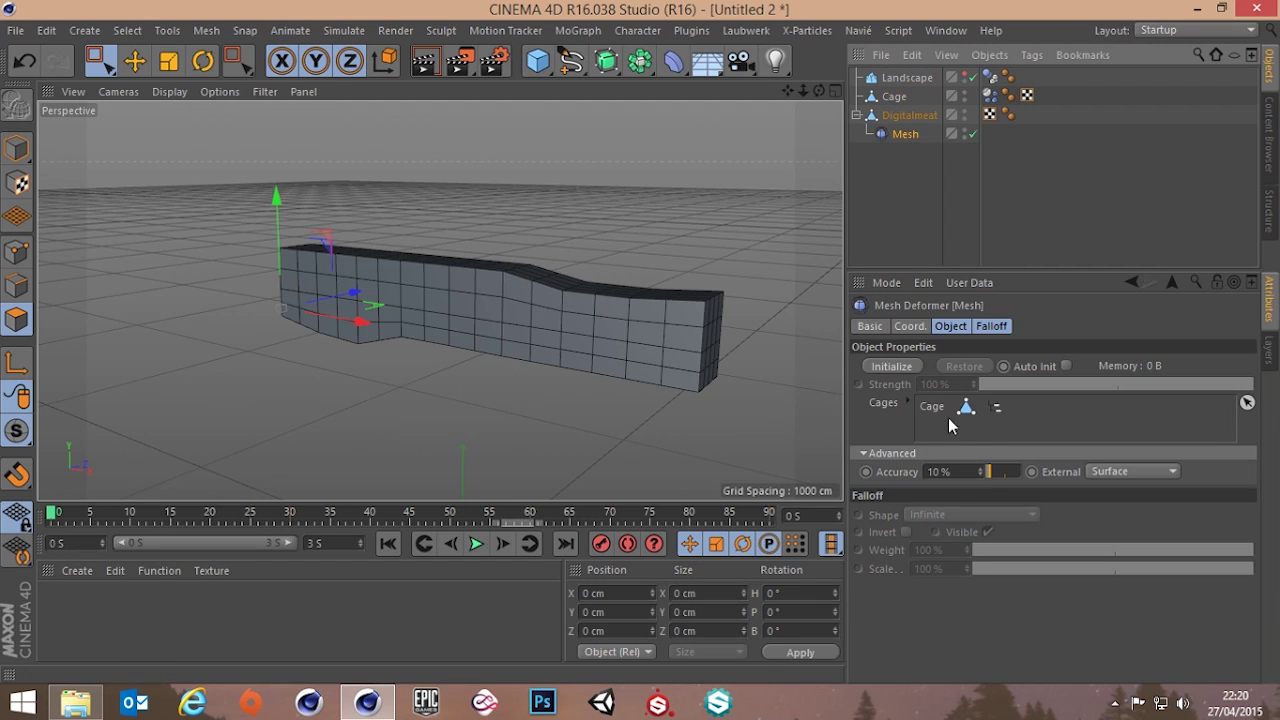
pyautogui.click(891, 367)
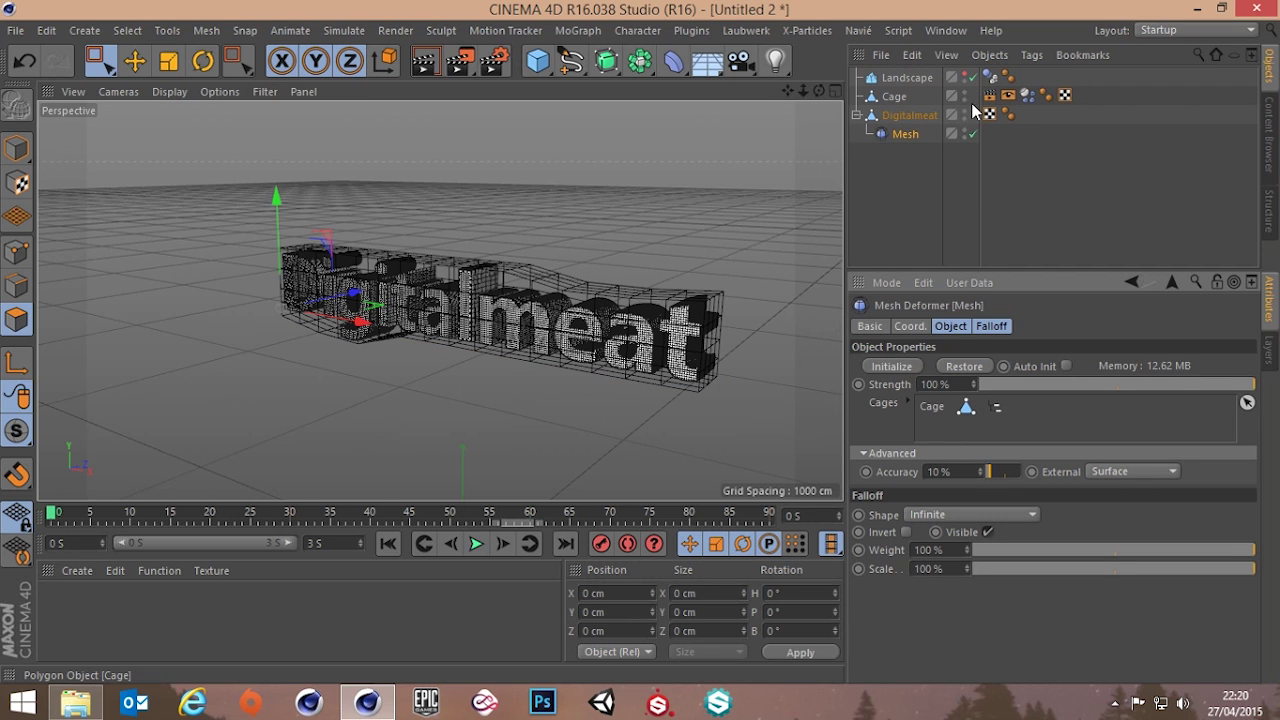
# Select the Cage in model mode and make the Landscape visible in the editor.
pyautogui.click(894, 96)
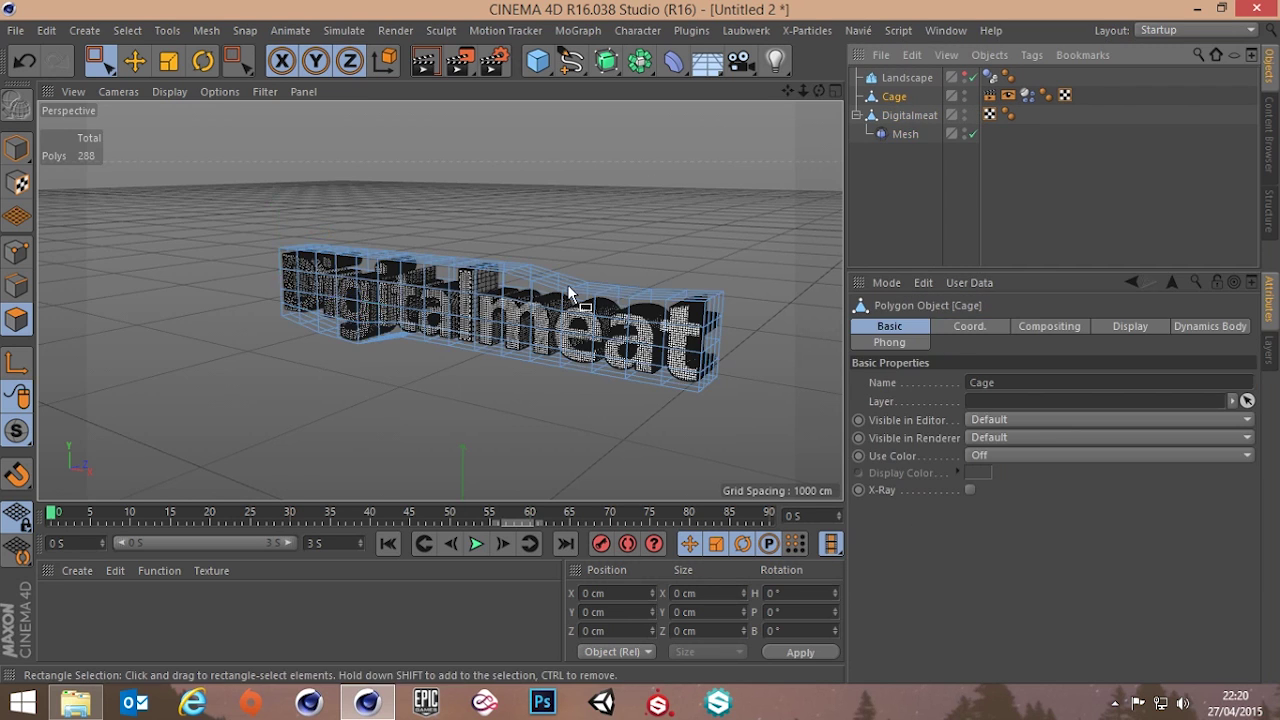
pyautogui.scroll(-3, 482, 373)
pyautogui.keyDown('alt'); pyautogui.moveTo(482, 373); pyautogui.dragTo(420, 275, button='middle'); pyautogui.keyUp('alt')
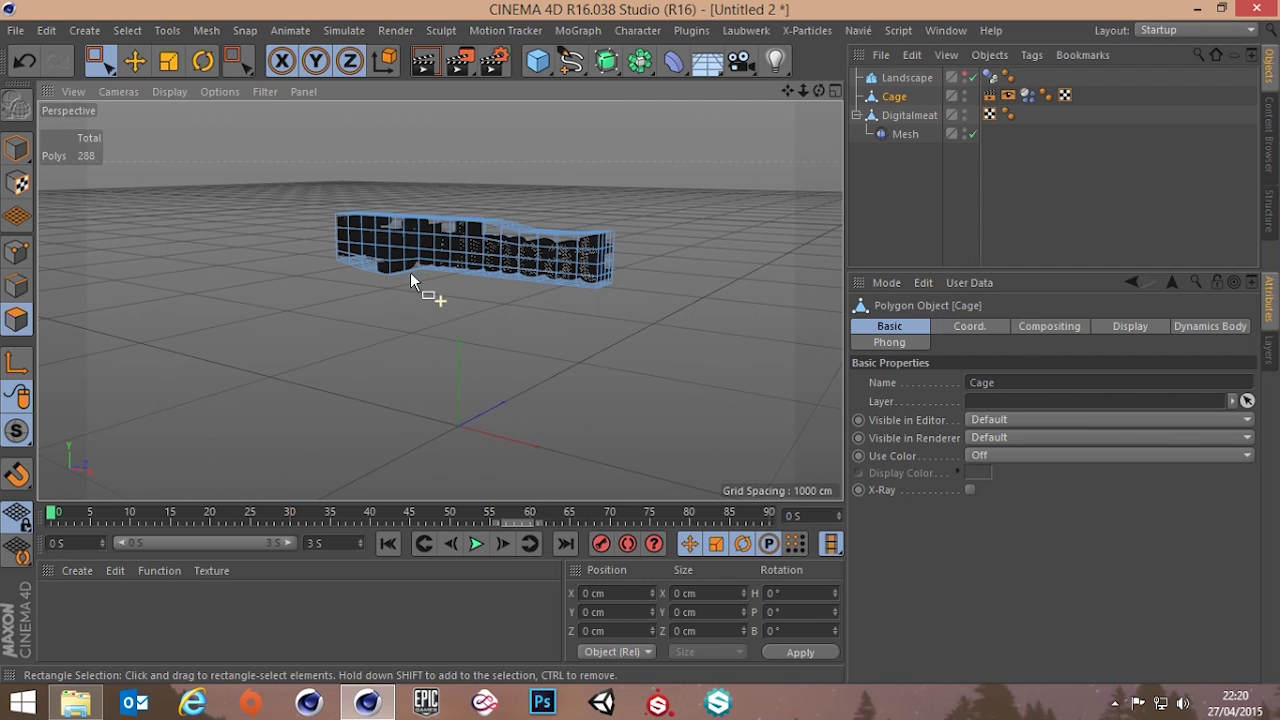
pyautogui.click(14, 152)
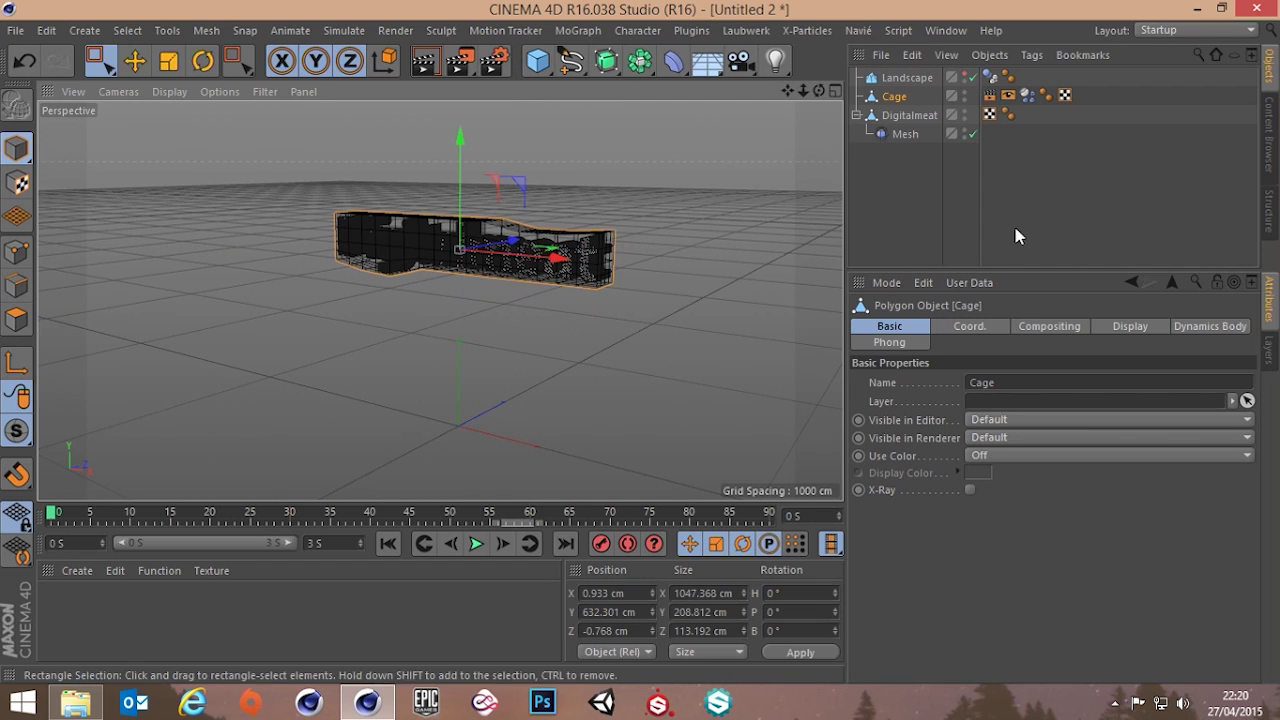
pyautogui.click(966, 79)
pyautogui.click(966, 79)
pyautogui.click(966, 79)
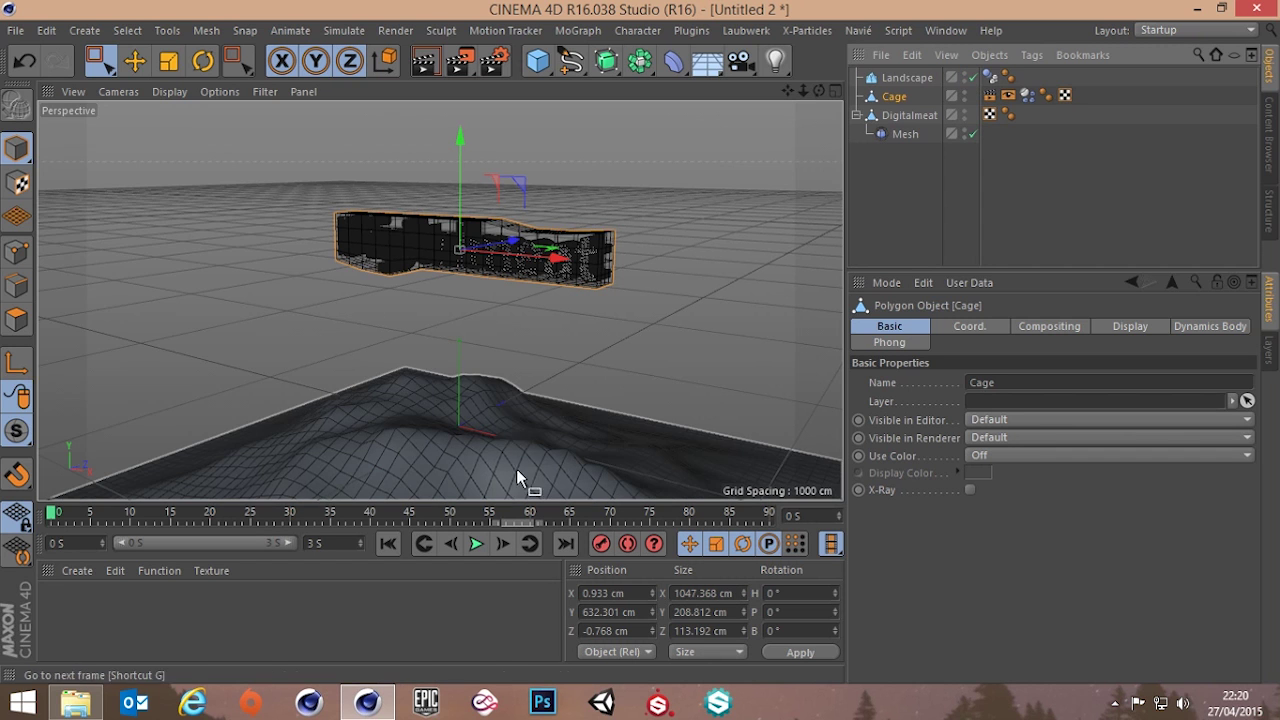
# Display the perspective view with shading only, without wireframe lines.
pyautogui.keyDown('alt'); pyautogui.moveTo(517, 445); pyautogui.dragTo(509, 342, button='middle'); pyautogui.keyUp('alt')
pyautogui.scroll(3, 501, 343)
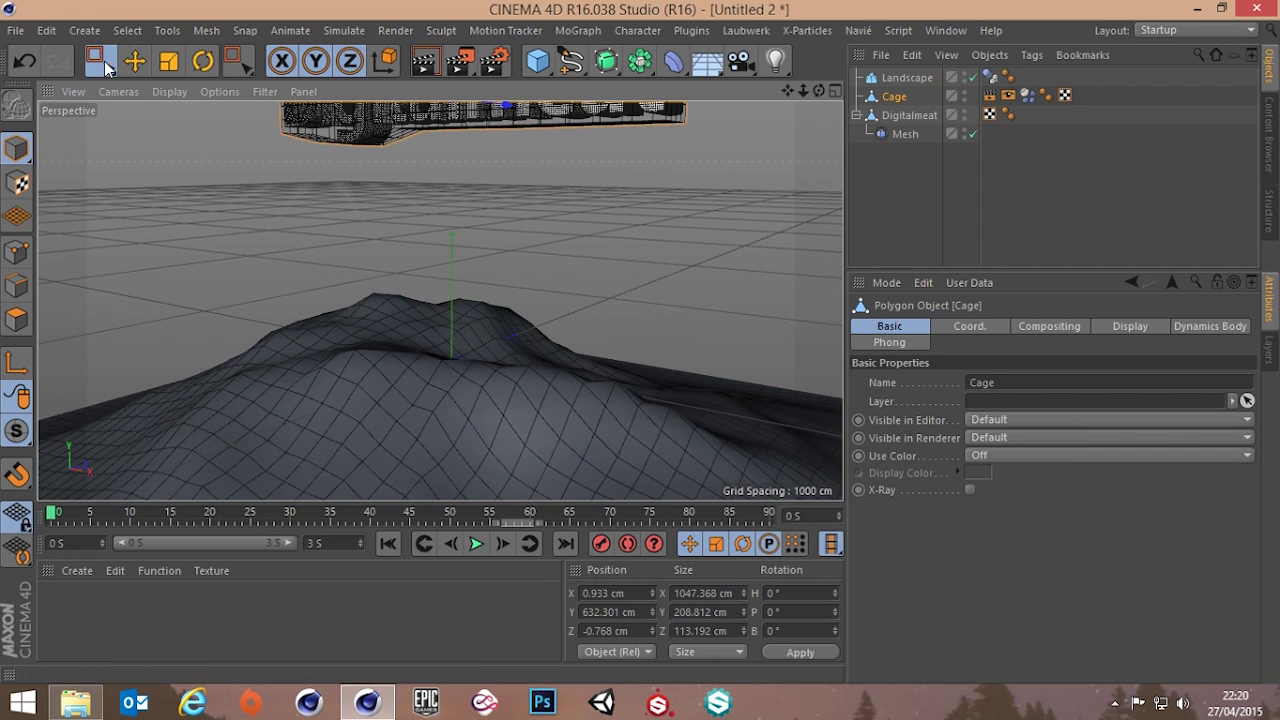
pyautogui.click(165, 93)
pyautogui.click(212, 119)
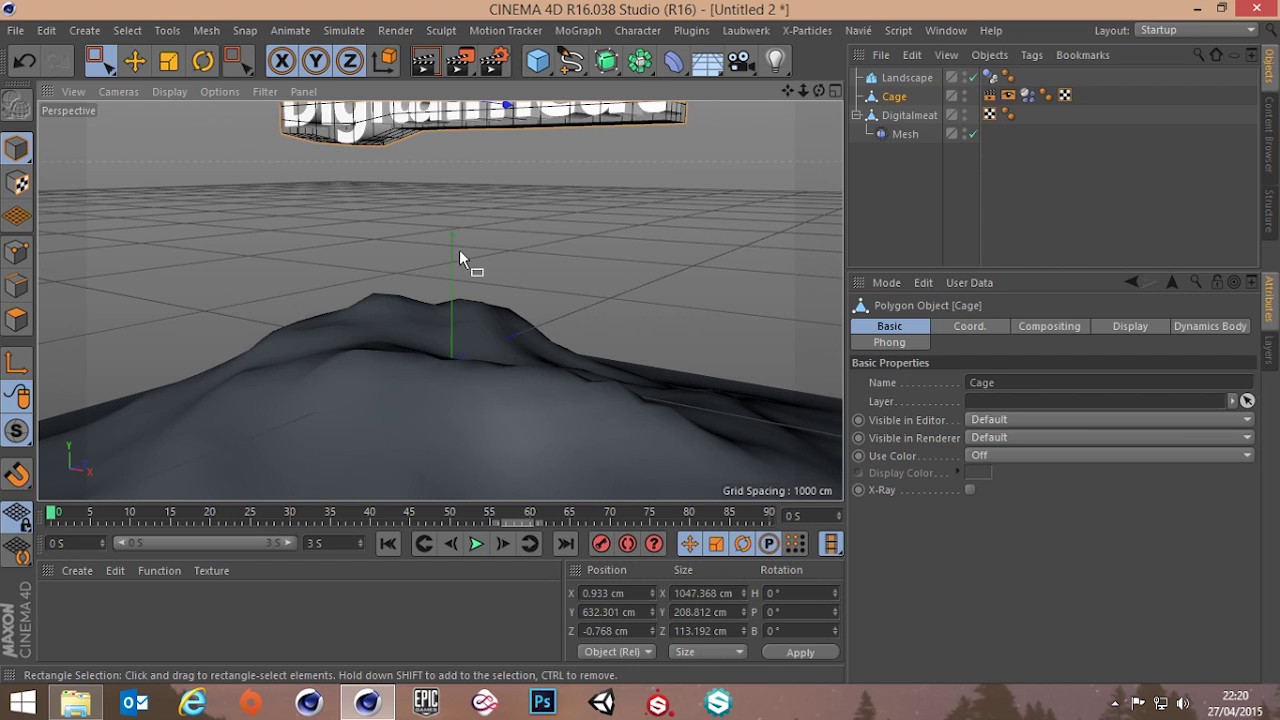
pyautogui.keyDown('alt'); pyautogui.moveTo(461, 250); pyautogui.dragTo(478, 290, button='middle'); pyautogui.keyUp('alt')
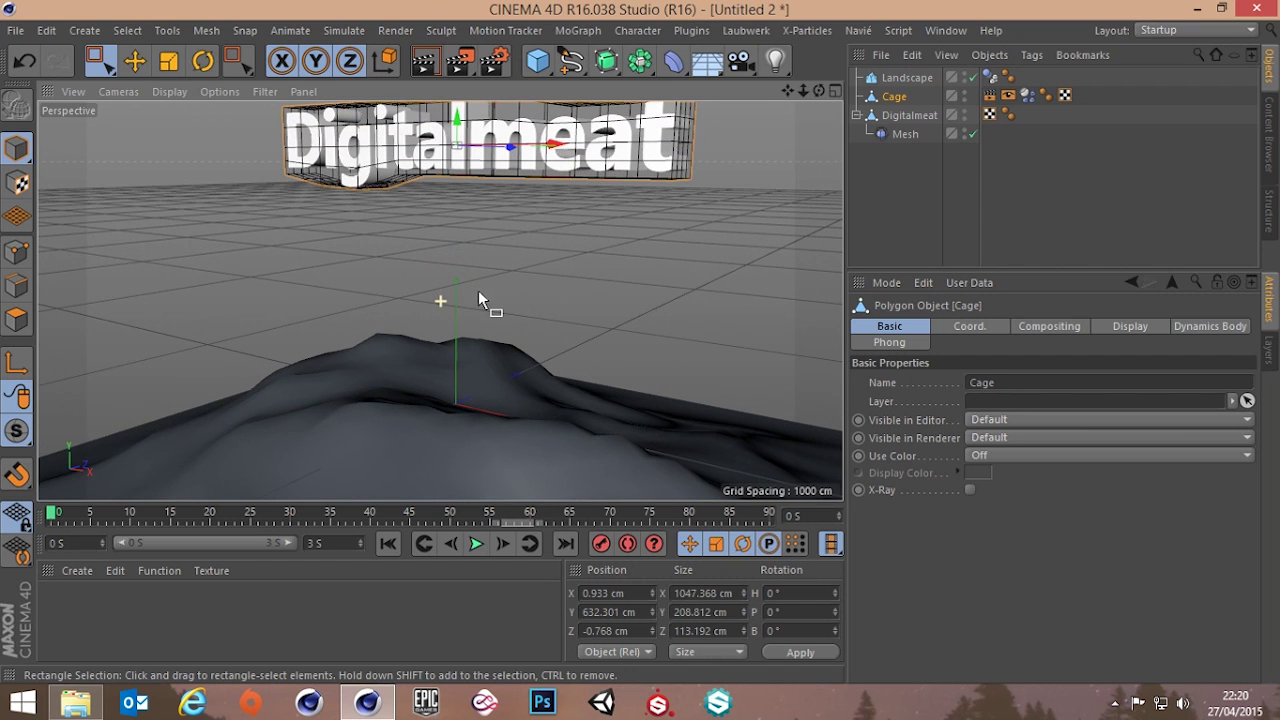
# Hide the Cage in the editor and play the text's fall onto the landscape, stopping at about frame 53.
pyautogui.click(967, 95)
pyautogui.click(964, 92)
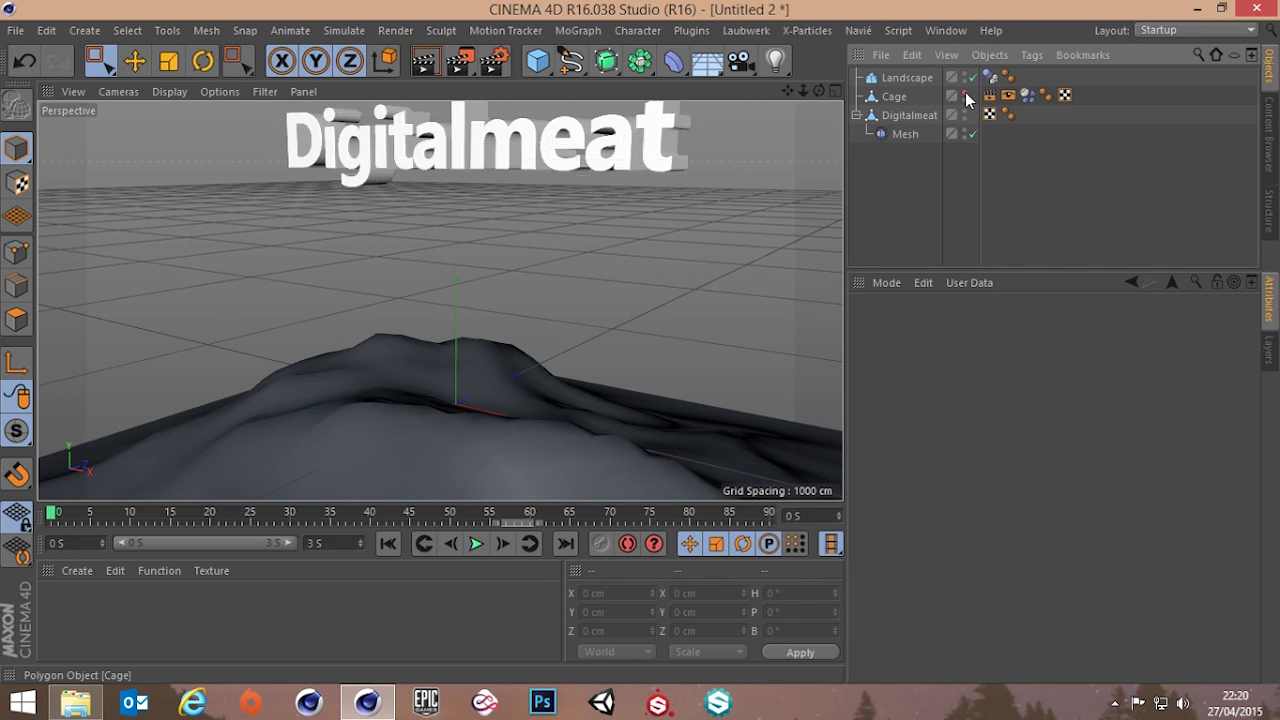
pyautogui.click(476, 545)
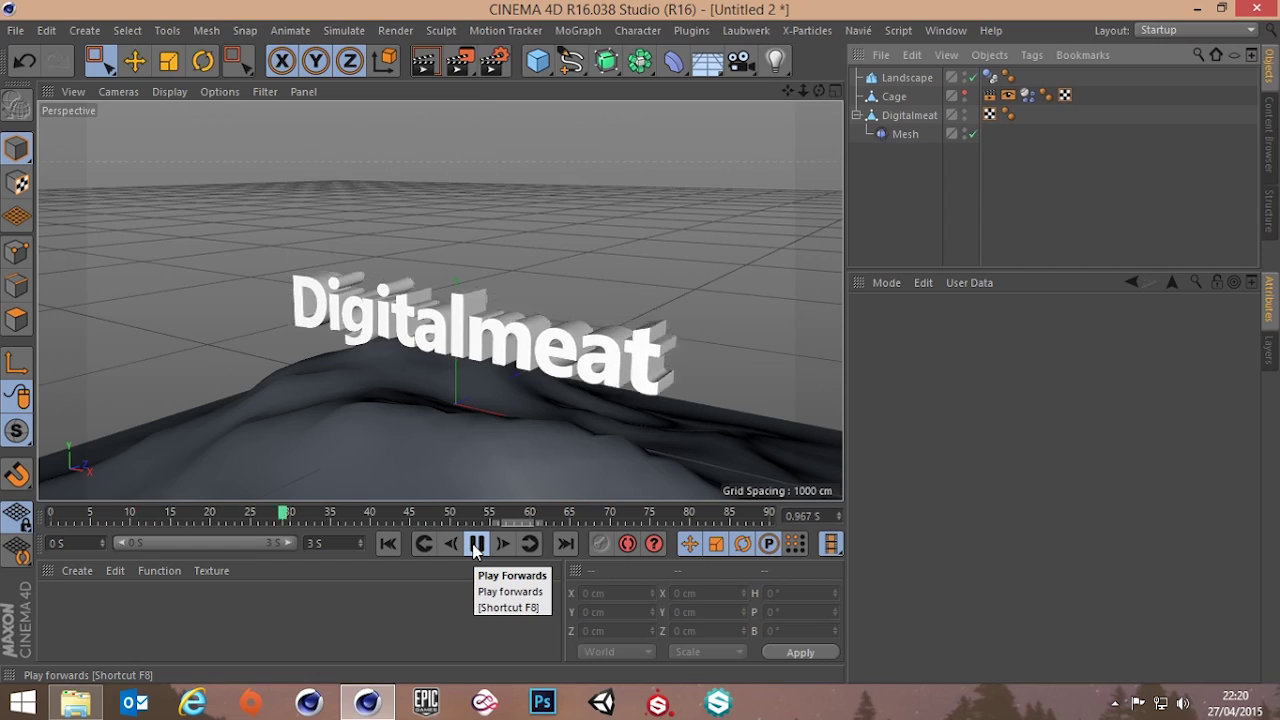
pyautogui.click(476, 545)
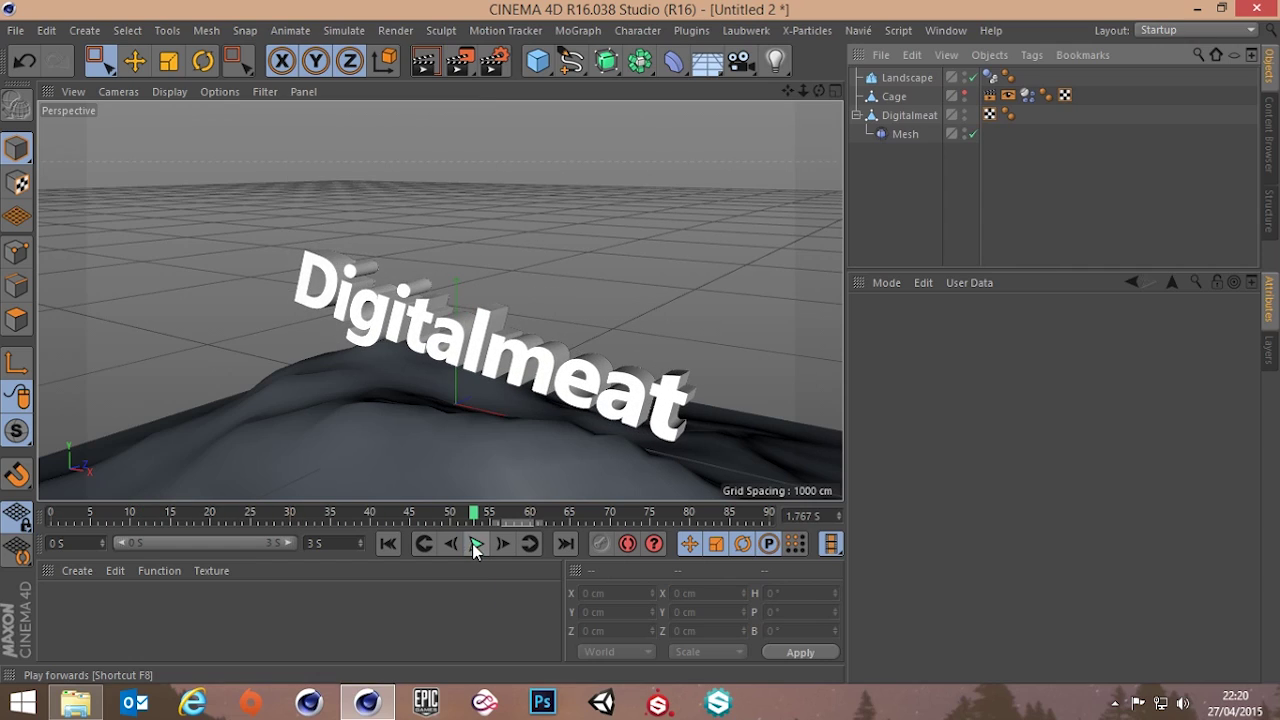
# Switch the perspective view back to shading with lines and inspect the text's dense mesh up close.
pyautogui.click(168, 89)
pyautogui.click(202, 141)
pyautogui.scroll(5, 565, 390)
pyautogui.keyDown('alt'); pyautogui.moveTo(576, 345); pyautogui.dragTo(522, 334); pyautogui.keyUp('alt')
pyautogui.scroll(-5, 483, 338)
pyautogui.scroll(3, 519, 368)
# Rewind the animation and set the collision shape of the Cage's Dynamics Body tag to Moving Mesh.
pyautogui.click(1028, 97)
pyautogui.click(1027, 96)
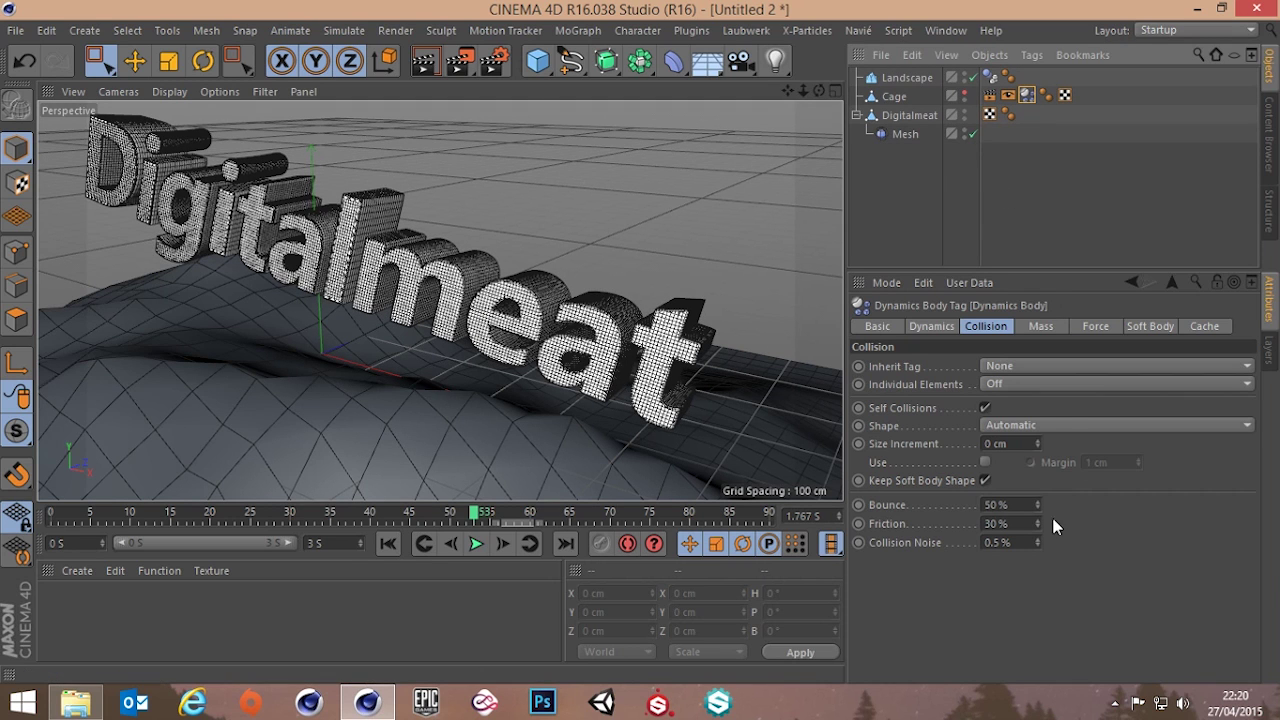
pyautogui.click(1025, 426)
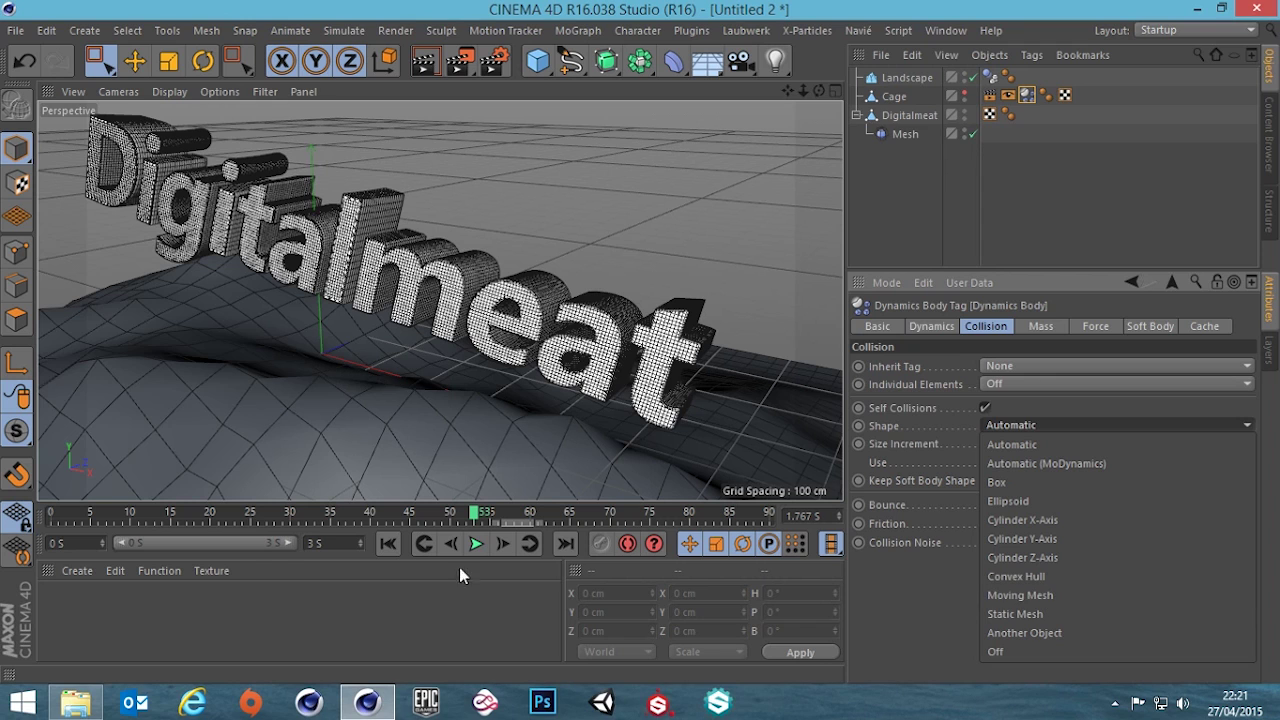
pyautogui.click(387, 547)
pyautogui.click(387, 547)
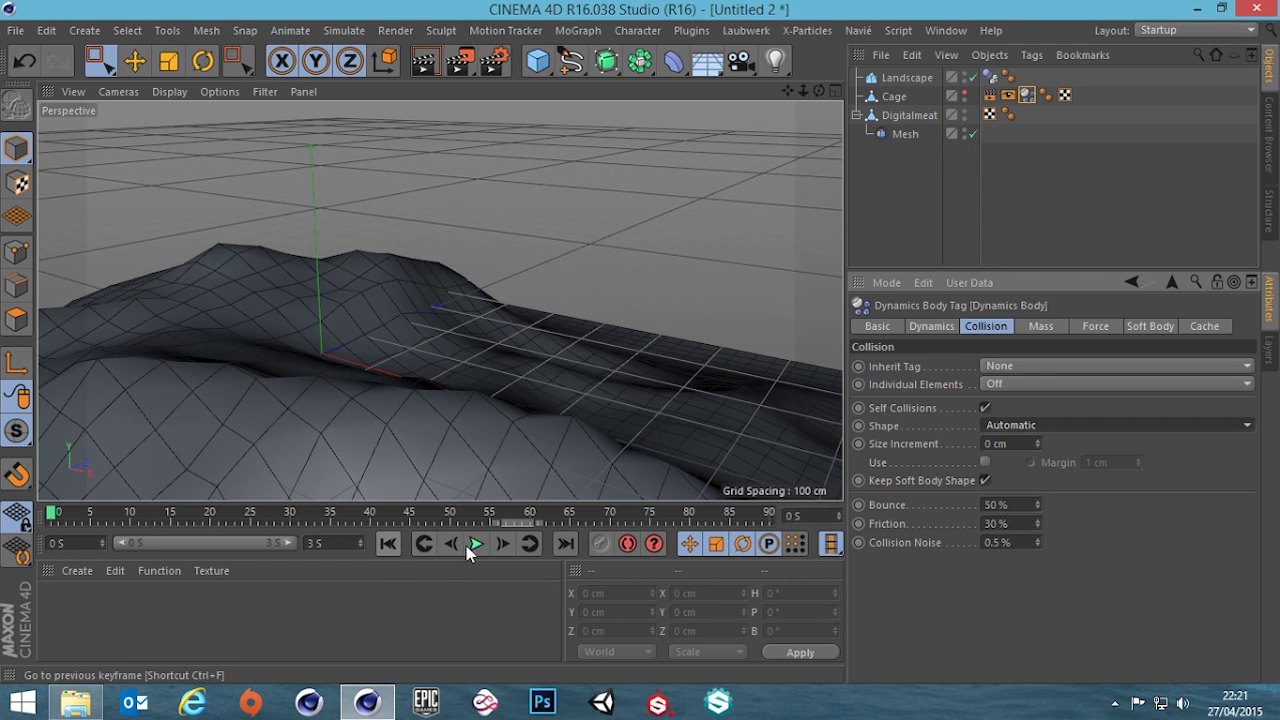
pyautogui.click(1108, 424)
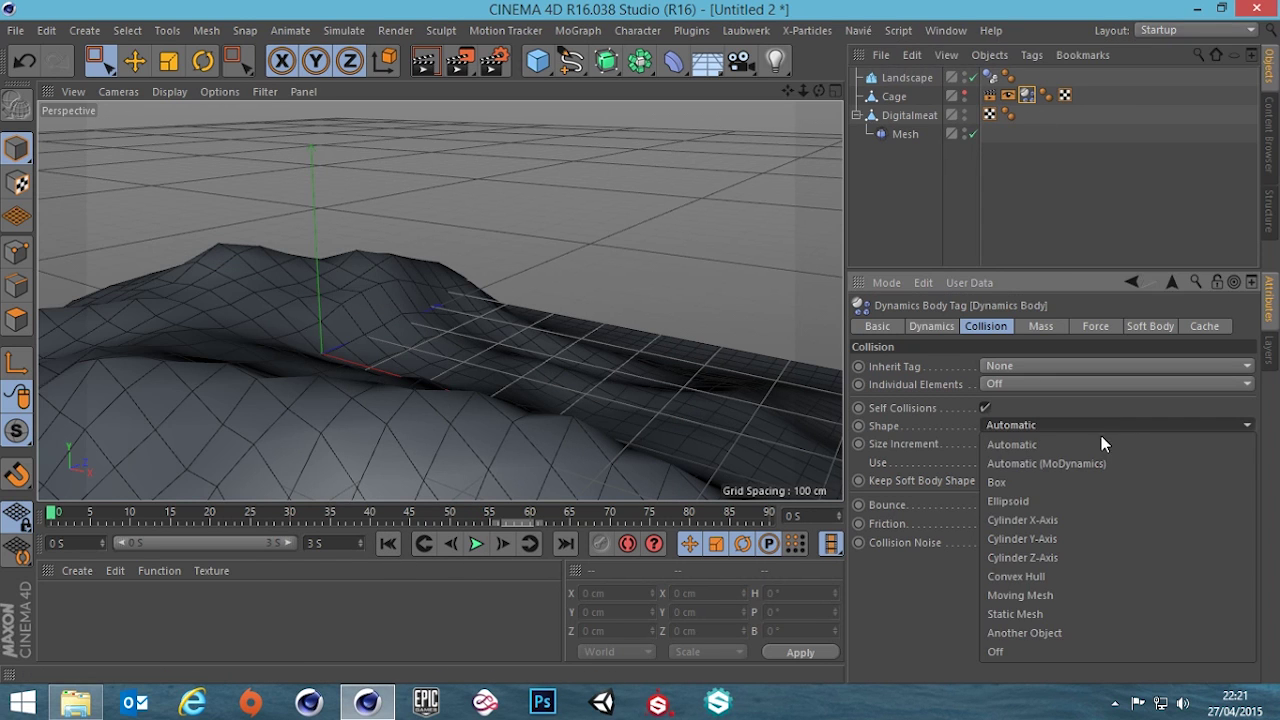
pyautogui.click(1040, 597)
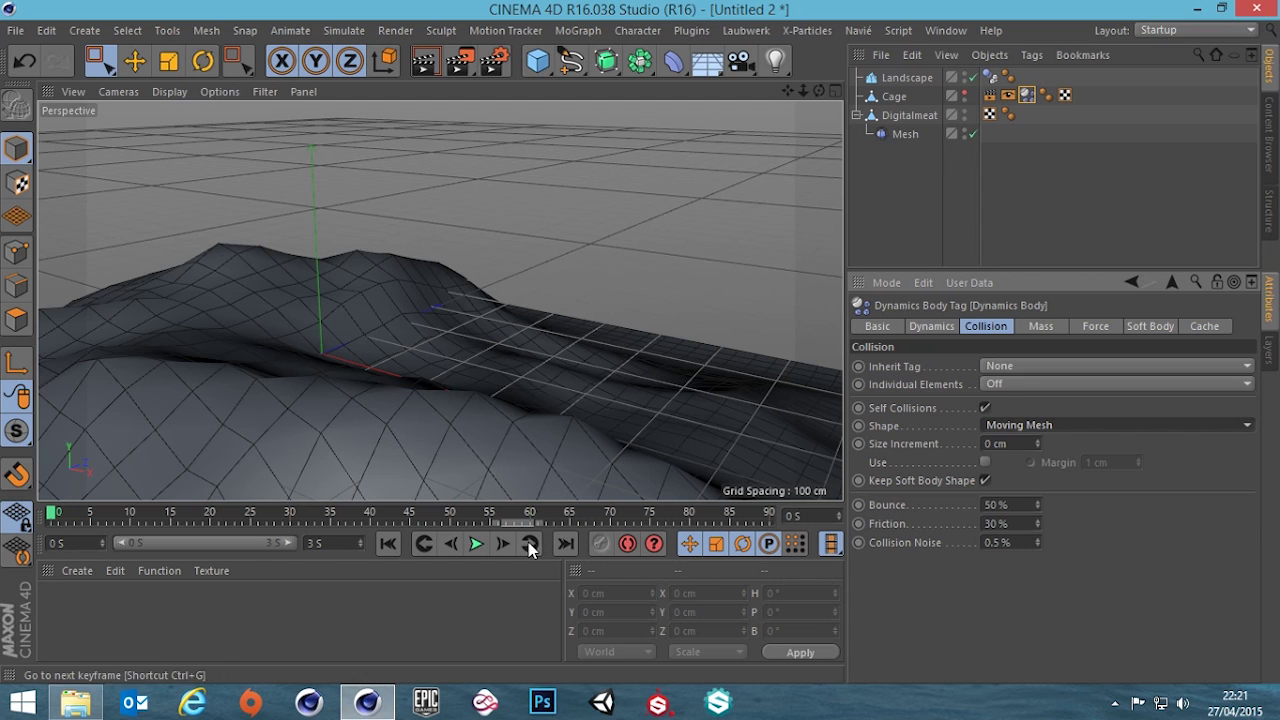
# Set the collision shape of the Landscape's Dynamics Body tag to Static Mesh.
pyautogui.click(922, 79)
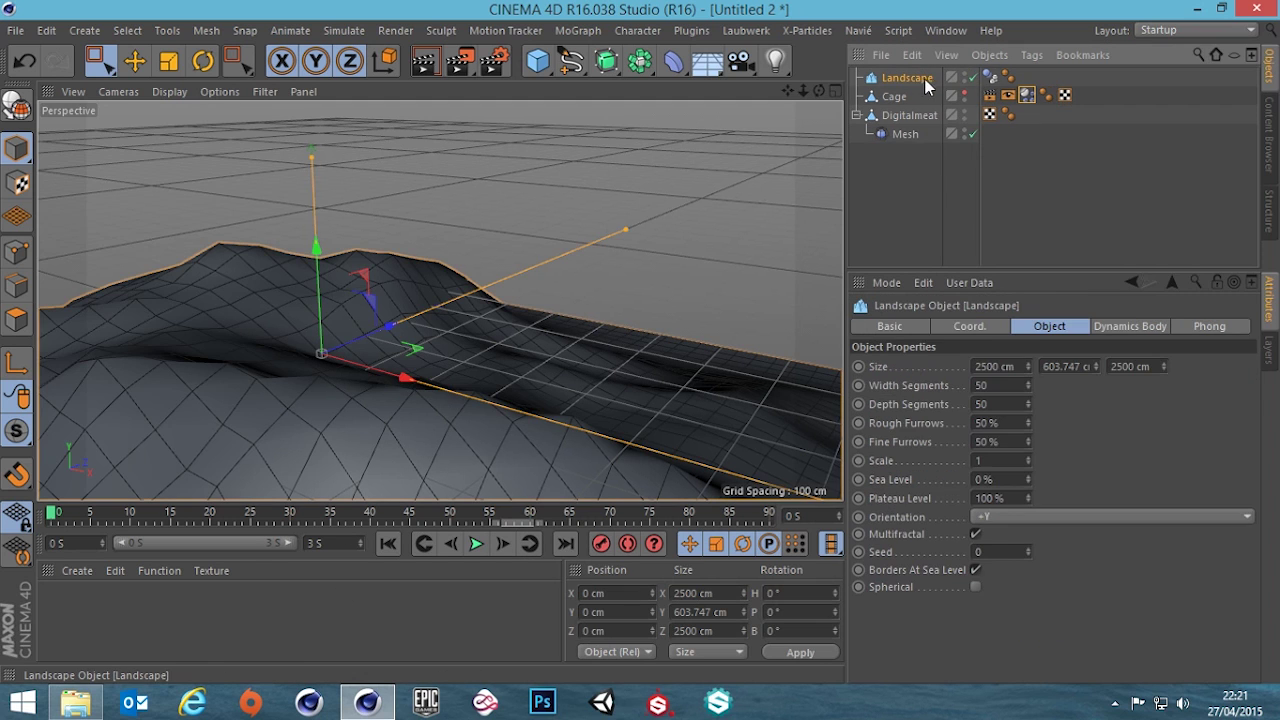
pyautogui.click(992, 78)
pyautogui.click(1050, 425)
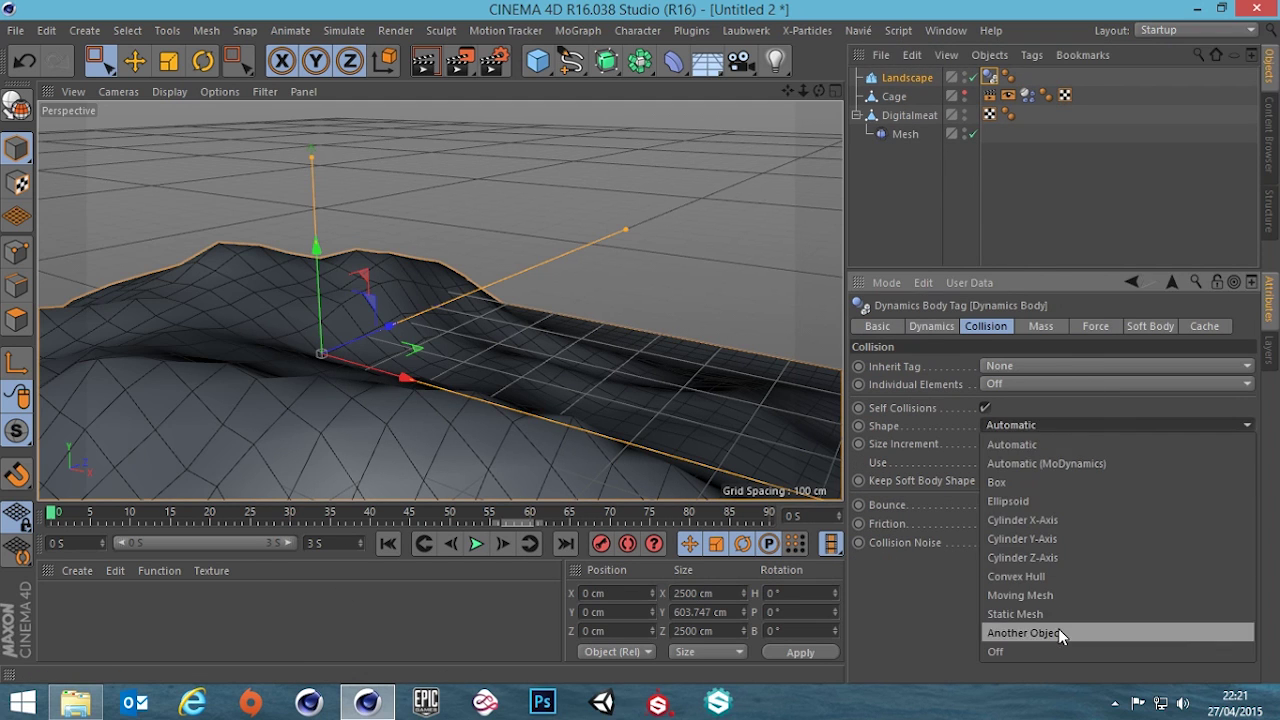
pyautogui.click(1022, 614)
# Play the simulation to check how the text collides with the landscape and rewind to the start.
pyautogui.scroll(-3, 506, 216)
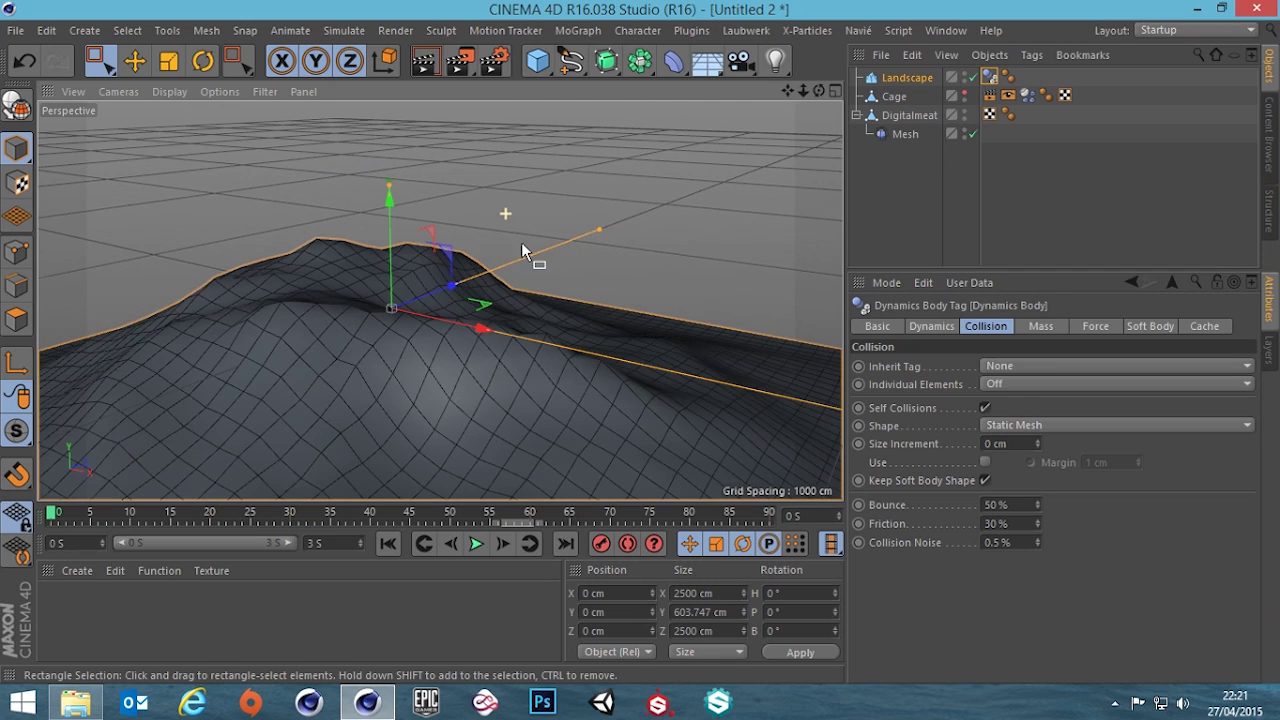
pyautogui.keyDown('alt'); pyautogui.moveTo(443, 300); pyautogui.dragTo(522, 333); pyautogui.keyUp('alt')
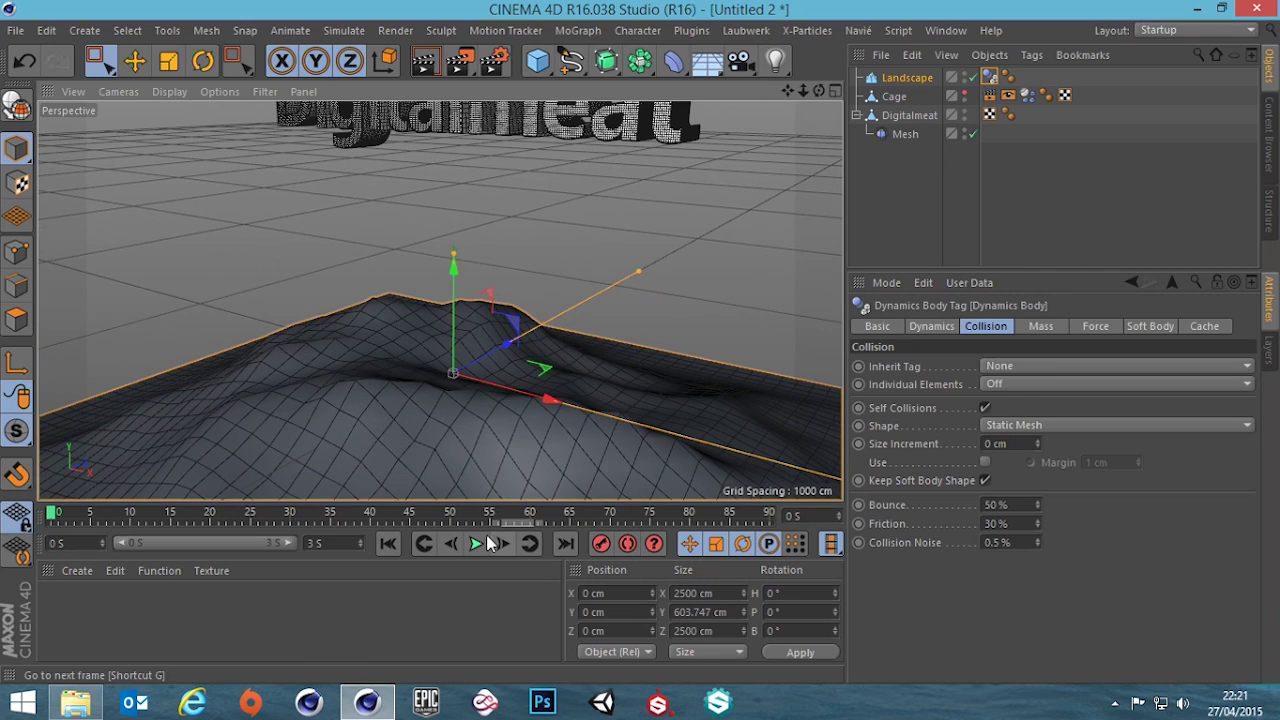
pyautogui.click(476, 543)
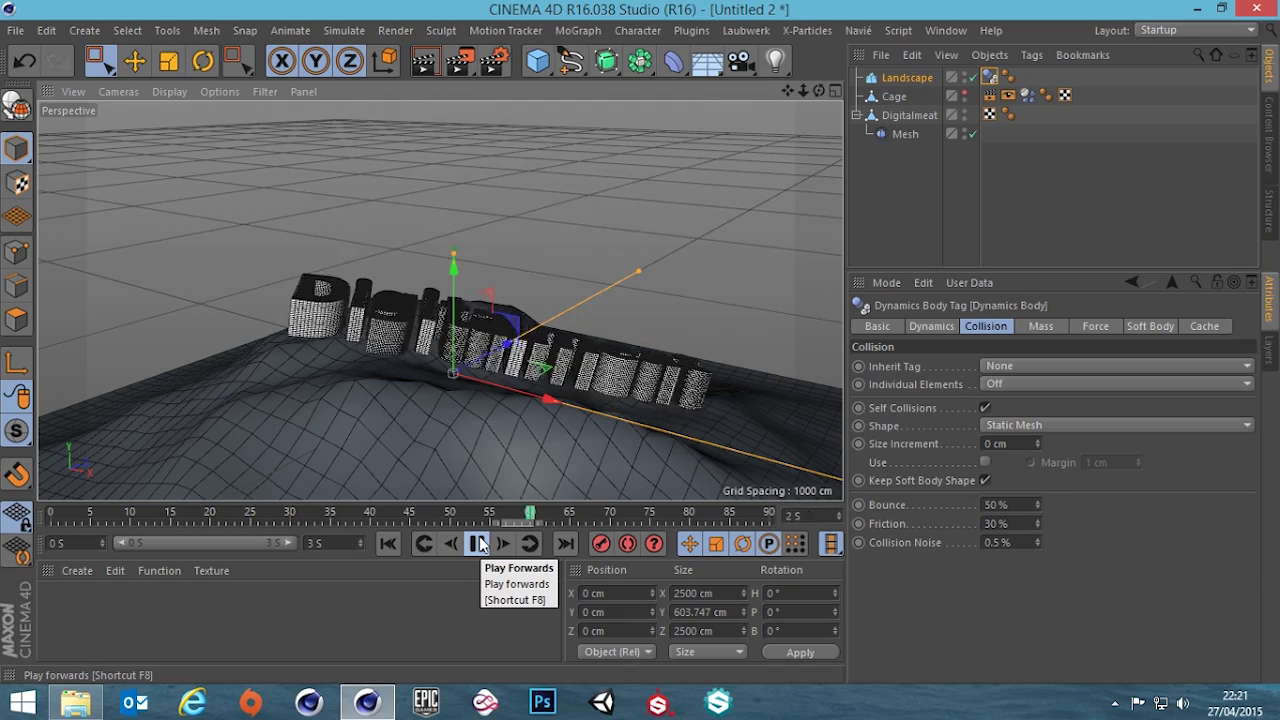
pyautogui.click(478, 543)
pyautogui.click(388, 543)
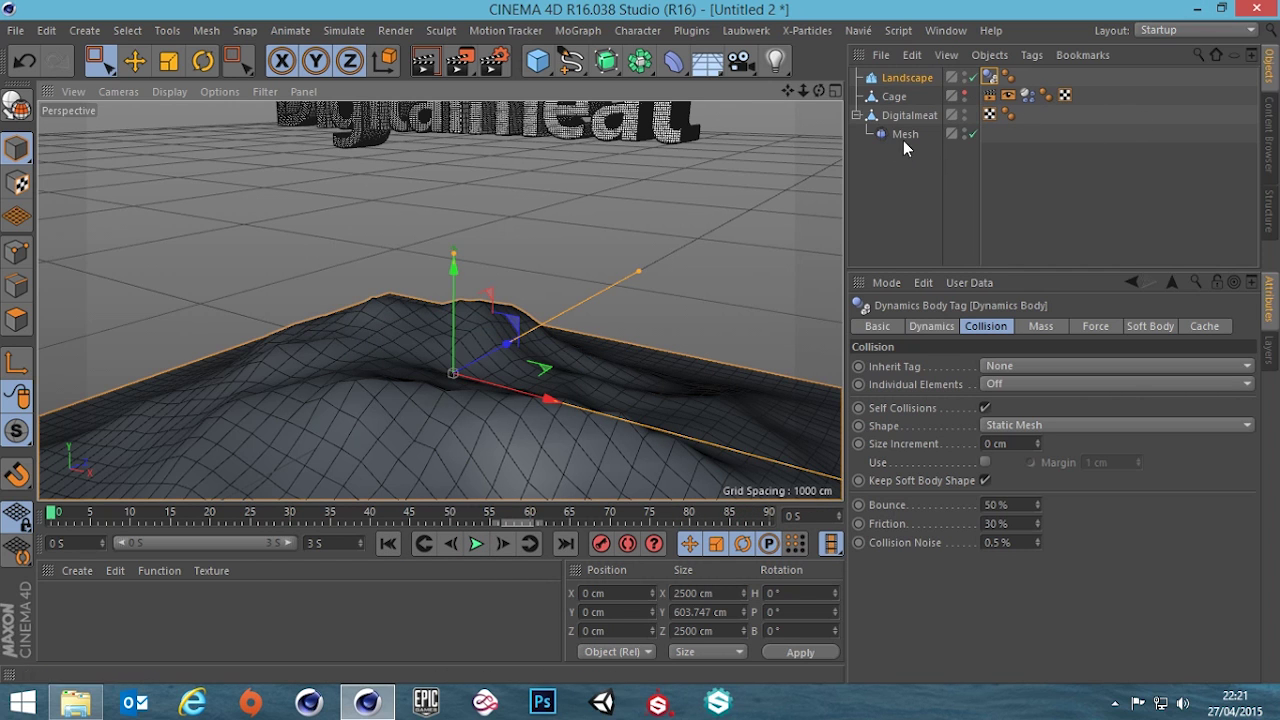
# Set the collision shape of the Landscape's Dynamics Body tag to Automatic.
pyautogui.click(994, 79)
pyautogui.click(1058, 425)
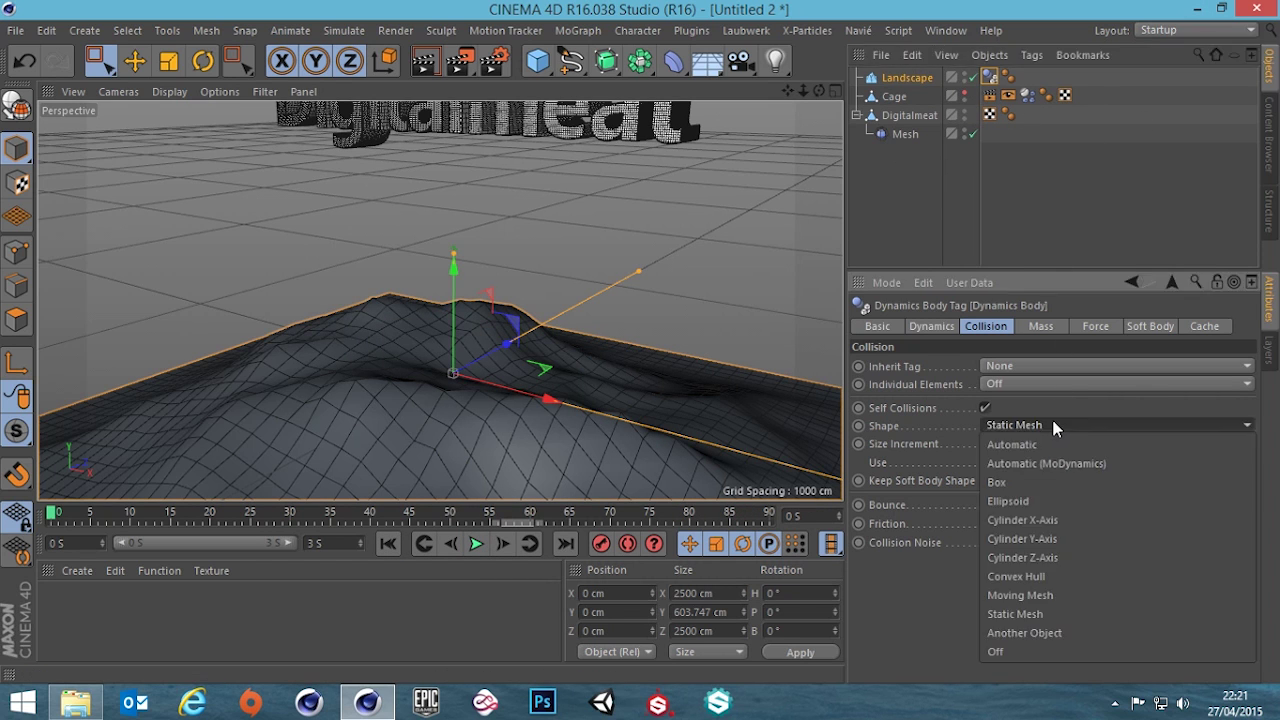
pyautogui.click(1020, 443)
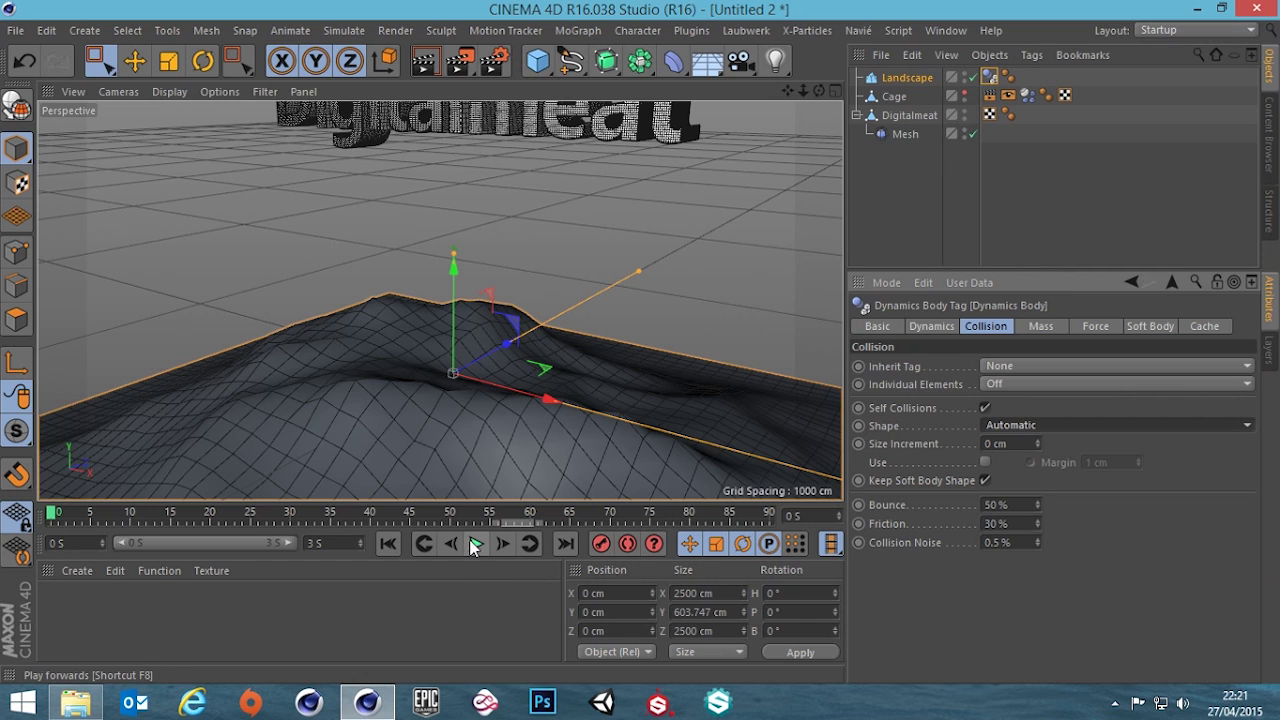
# Play the simulation to about frame 78 and examine the text's contact with the landscape from several sides.
pyautogui.click(475, 543)
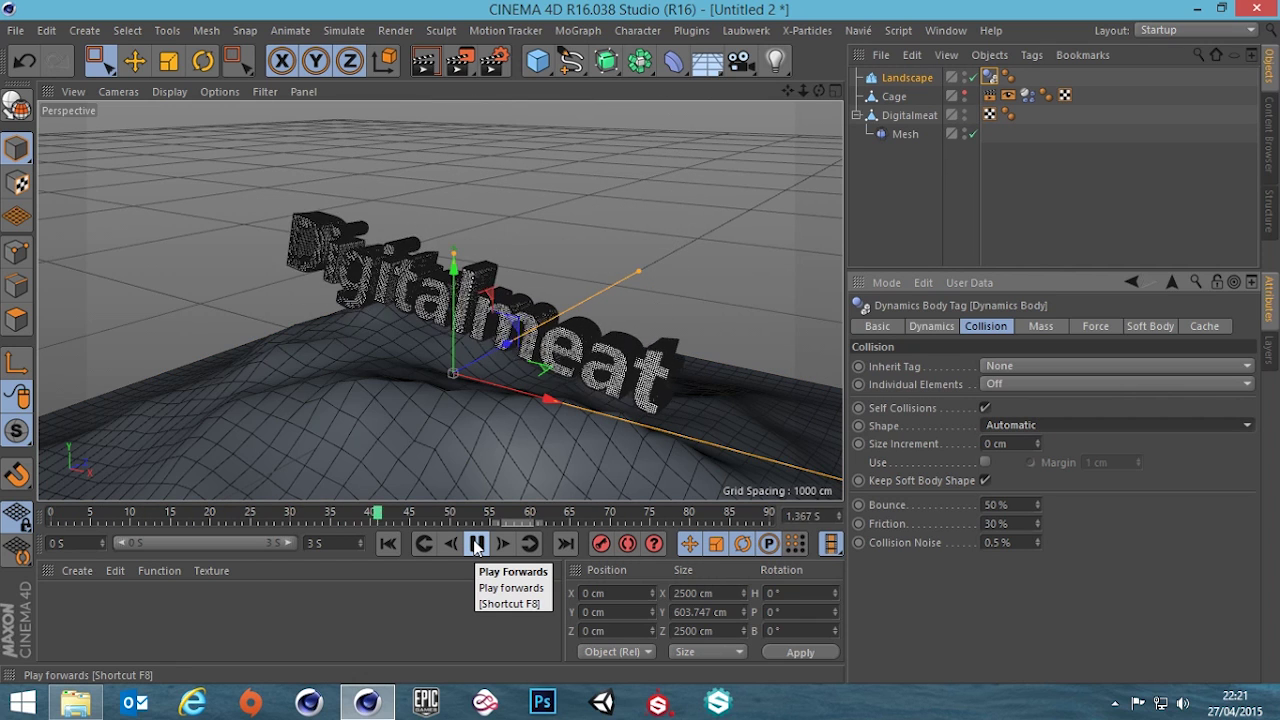
pyautogui.click(475, 543)
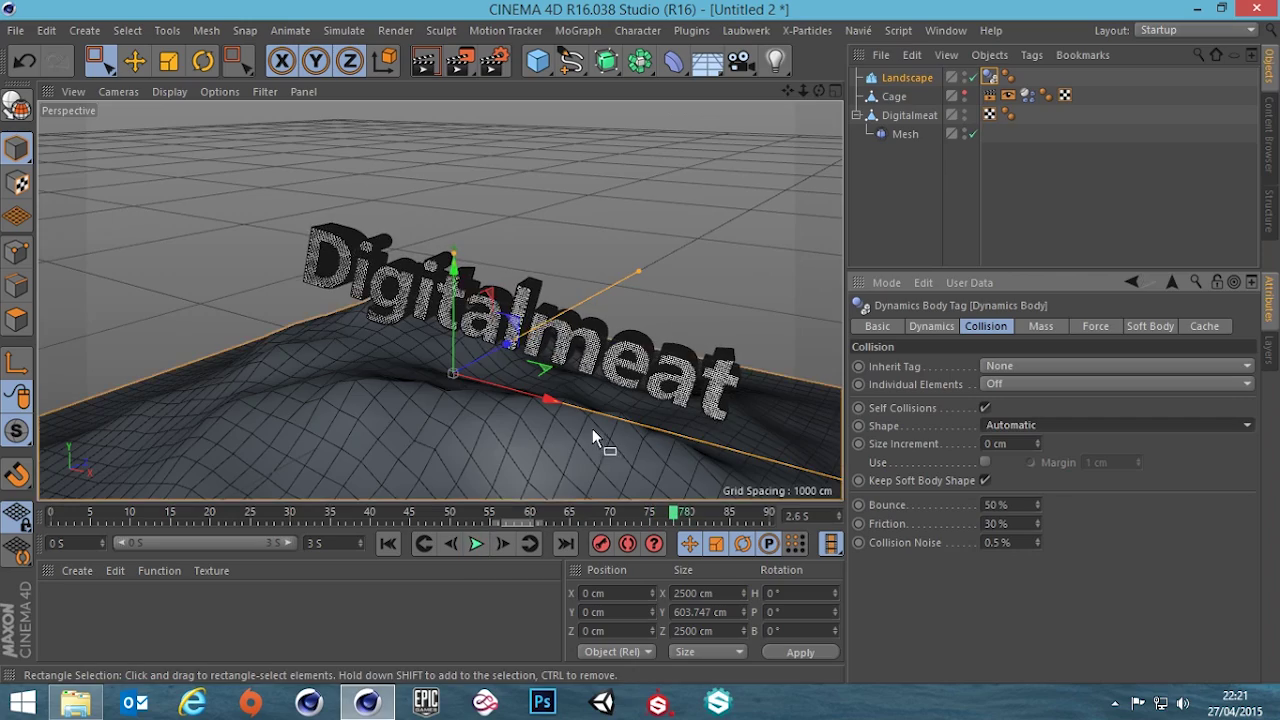
pyautogui.keyDown('alt'); pyautogui.moveTo(592, 428); pyautogui.dragTo(420, 285); pyautogui.keyUp('alt')
pyautogui.keyDown('alt'); pyautogui.moveTo(361, 383); pyautogui.dragTo(540, 425); pyautogui.keyUp('alt')
pyautogui.scroll(-4, 397, 262)
pyautogui.keyDown('alt'); pyautogui.moveTo(396, 279); pyautogui.dragTo(593, 380, button='middle'); pyautogui.keyUp('alt')
pyautogui.keyDown('alt'); pyautogui.moveTo(538, 360); pyautogui.dragTo(557, 320); pyautogui.keyUp('alt')
pyautogui.keyDown('alt'); pyautogui.moveTo(599, 368); pyautogui.dragTo(544, 414); pyautogui.keyUp('alt')
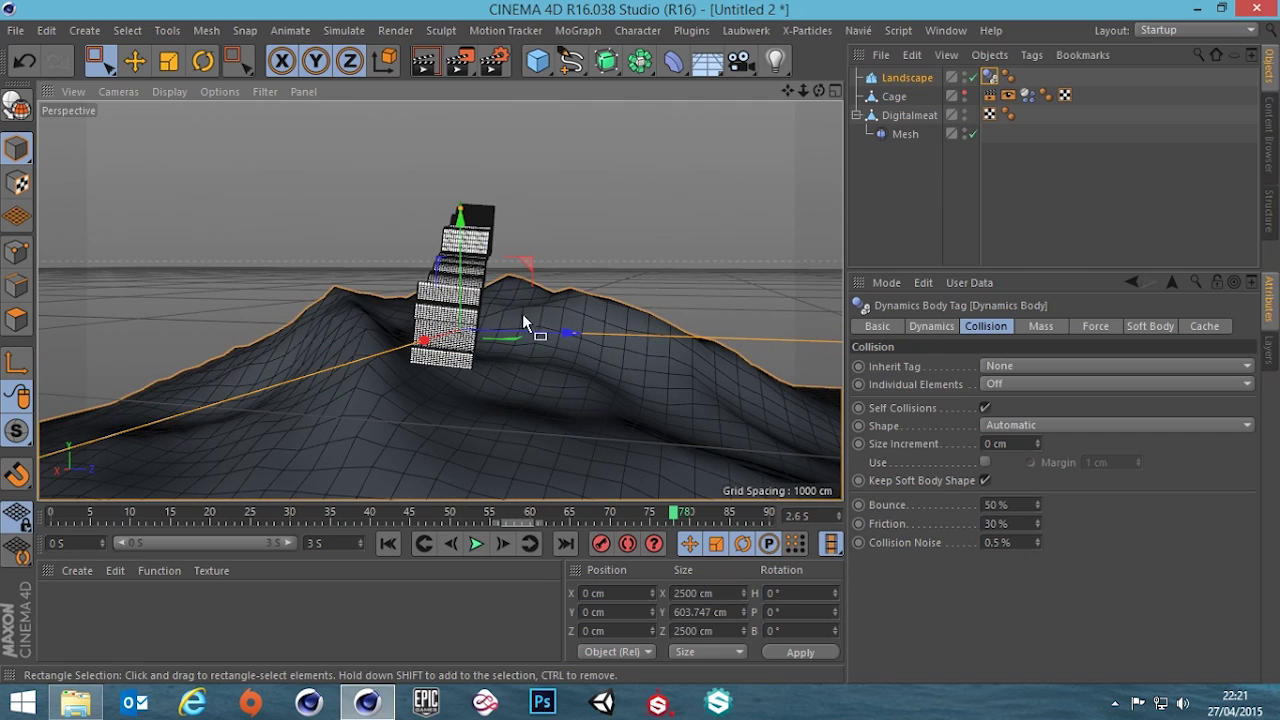
# Rewind the simulation to the start and set the Landscape's Dynamics Body collision shape to Static Mesh.
pyautogui.keyDown('alt'); pyautogui.moveTo(538, 310); pyautogui.dragTo(355, 363); pyautogui.keyUp('alt')
pyautogui.keyDown('alt'); pyautogui.moveTo(436, 338); pyautogui.dragTo(645, 398); pyautogui.keyUp('alt')
pyautogui.keyDown('alt'); pyautogui.moveTo(421, 355); pyautogui.dragTo(489, 374); pyautogui.keyUp('alt')
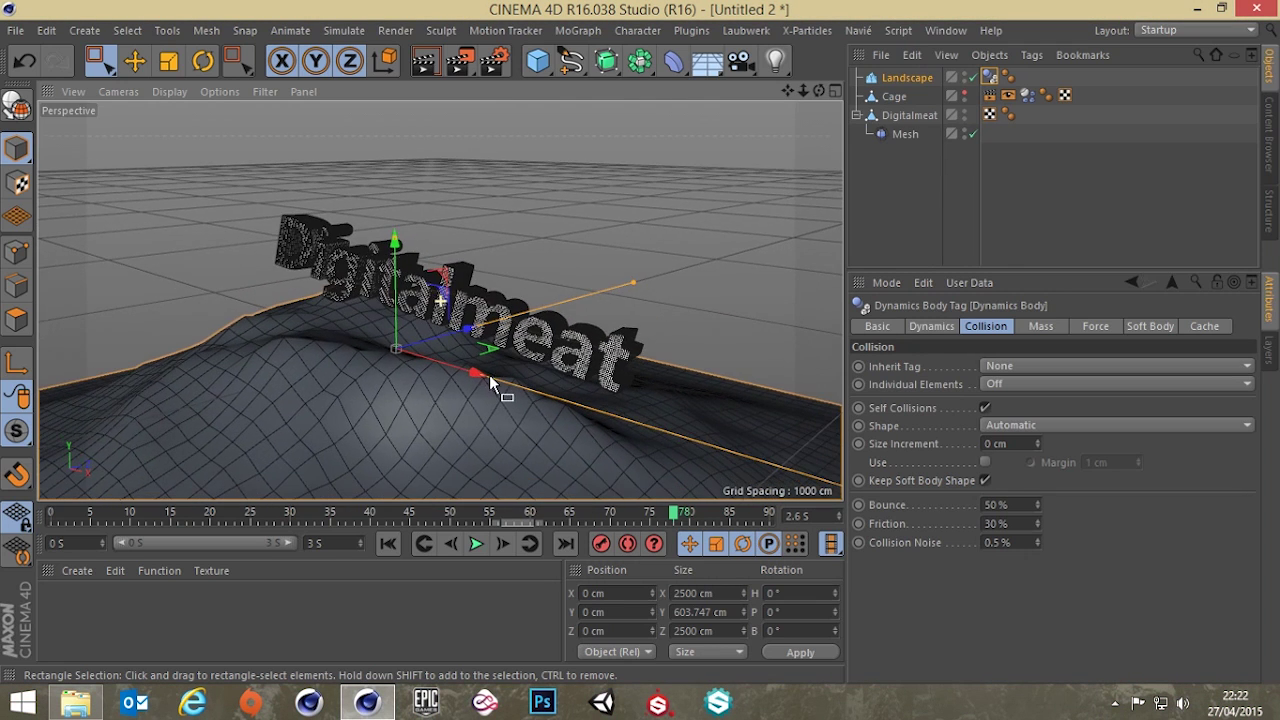
pyautogui.click(388, 545)
pyautogui.click(1048, 425)
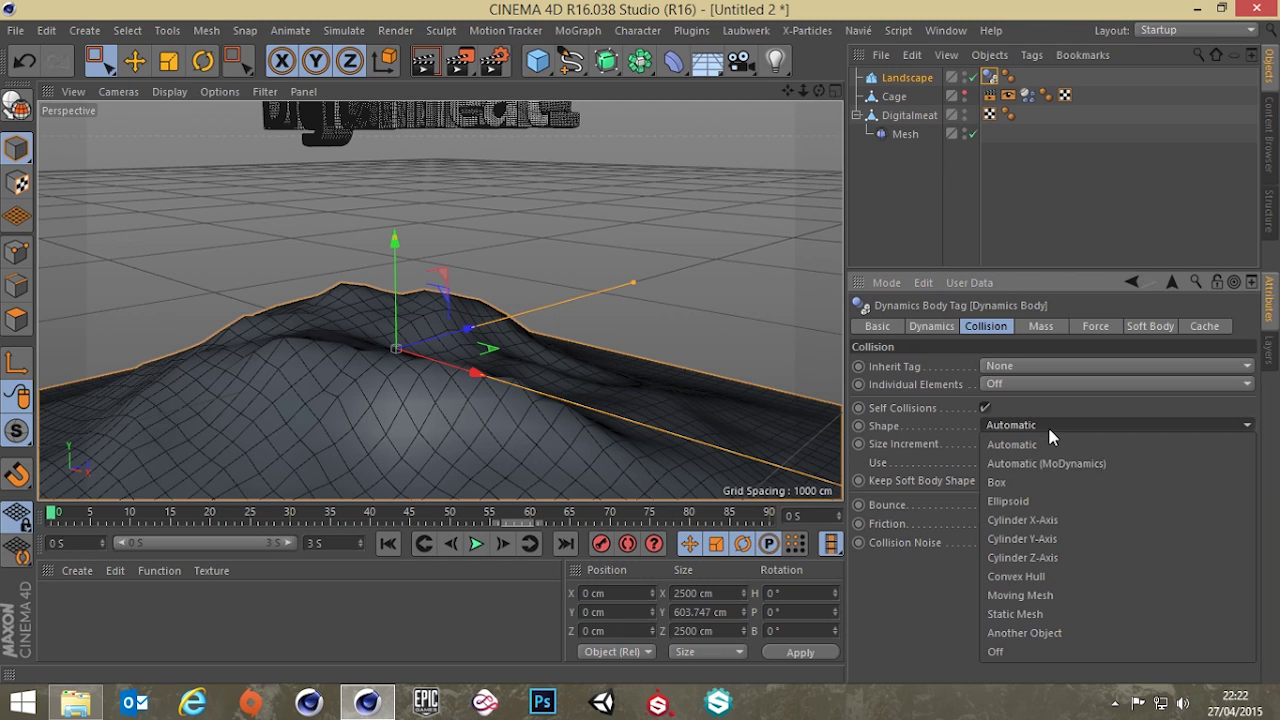
pyautogui.click(1023, 613)
# Play the simulation to check how the Digitalmeat text lands on the static-mesh landscape, stop it and rewind to the start.
pyautogui.keyDown('alt'); pyautogui.moveTo(419, 334); pyautogui.dragTo(666, 251); pyautogui.keyUp('alt')
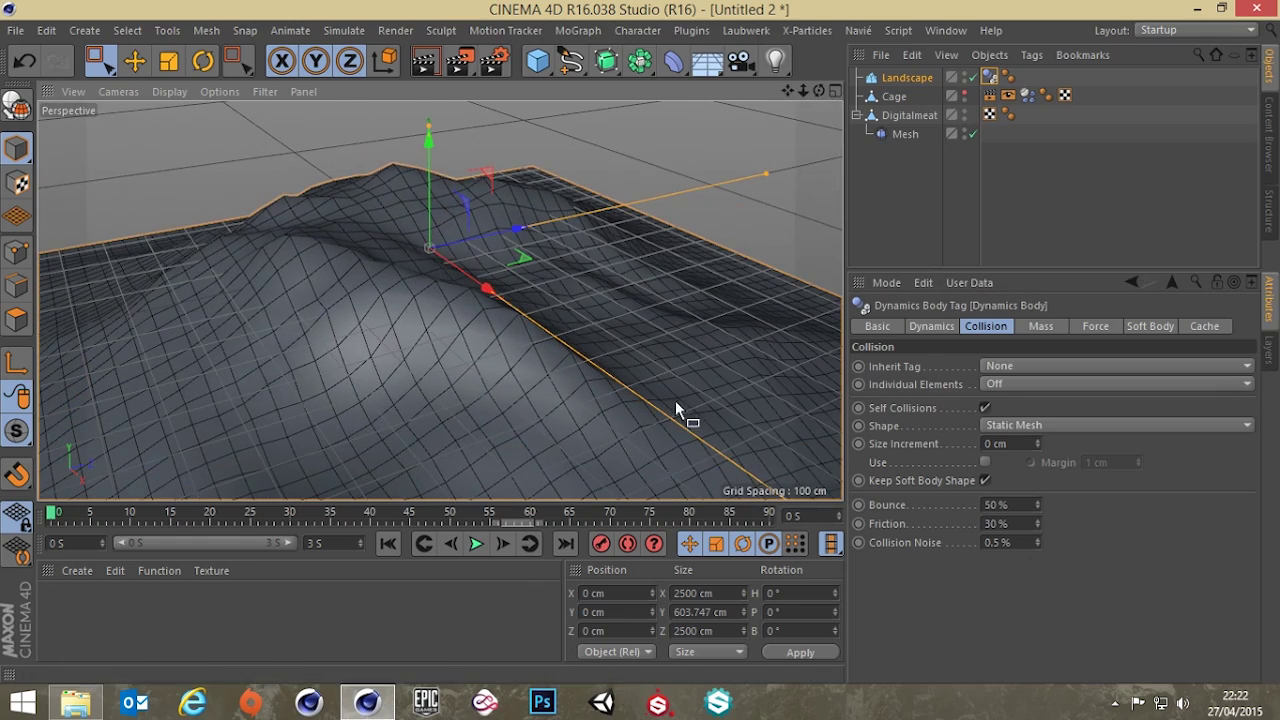
pyautogui.scroll(-2, 376, 326)
pyautogui.keyDown('alt'); pyautogui.moveTo(391, 326); pyautogui.dragTo(434, 249); pyautogui.keyUp('alt')
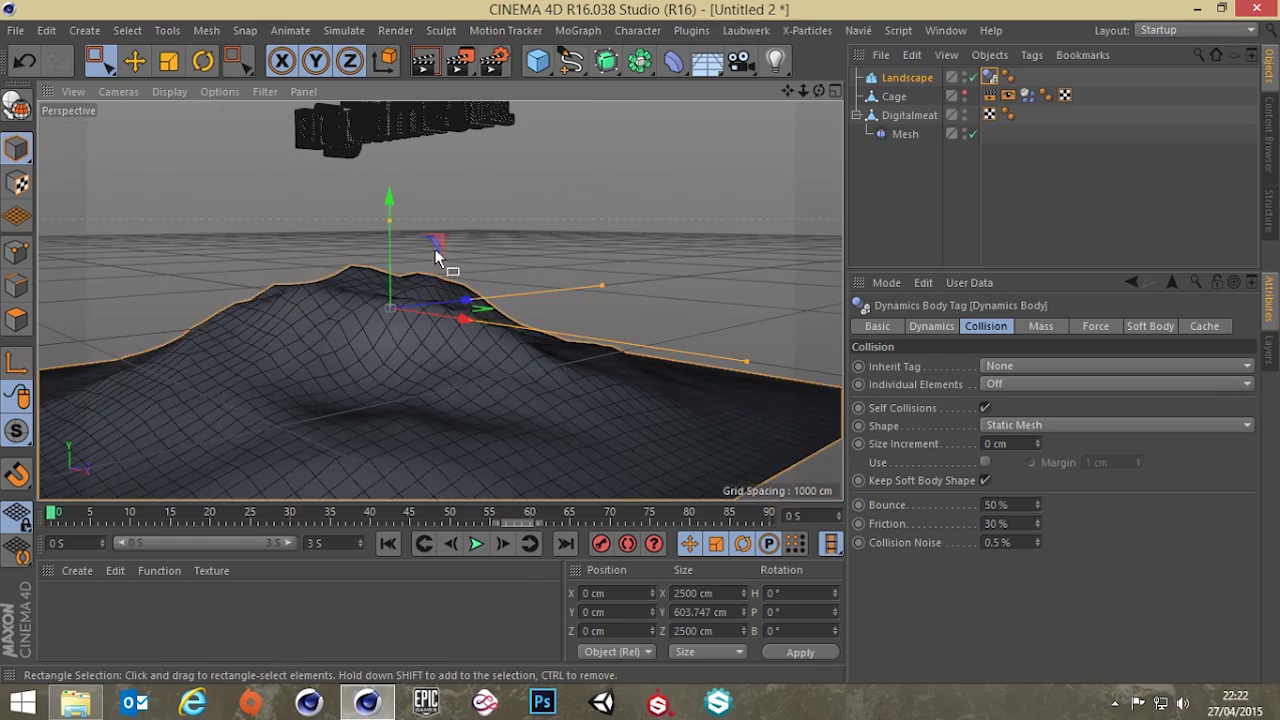
pyautogui.moveTo(379, 285)
pyautogui.keyDown('alt'); pyautogui.mouseDown()
pyautogui.moveTo(436, 343)
pyautogui.moveTo(401, 346)
pyautogui.moveTo(420, 358)
pyautogui.moveTo(424, 322)
pyautogui.moveTo(440, 343)
pyautogui.moveTo(392, 255)
pyautogui.moveTo(383, 287)
pyautogui.mouseUp(); pyautogui.keyUp('alt')
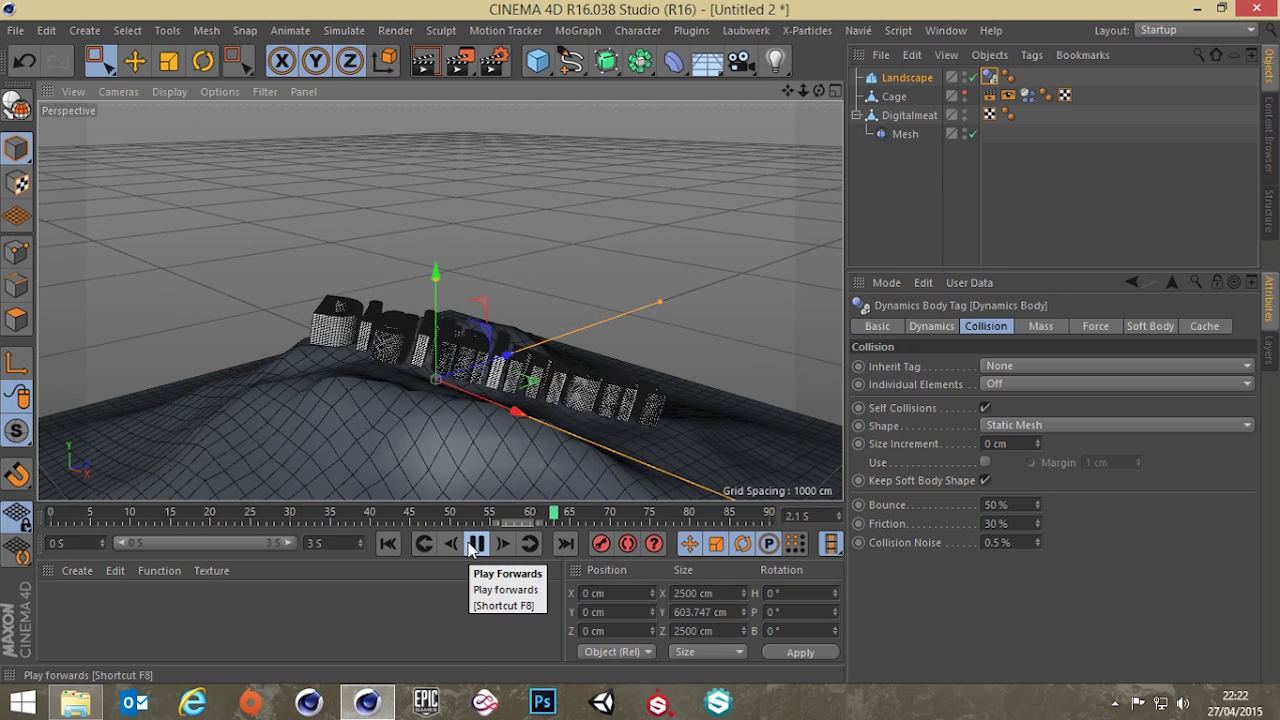
pyautogui.scroll(3, 586, 380)
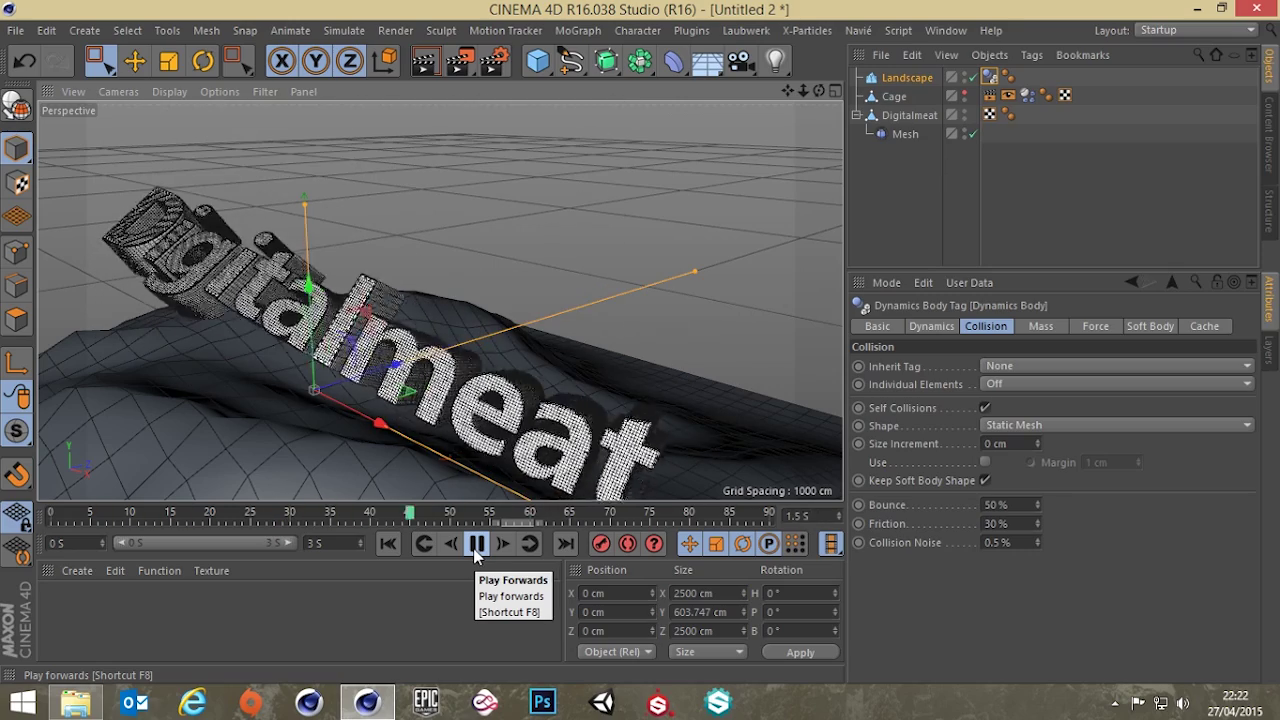
pyautogui.click(476, 545)
pyautogui.click(389, 545)
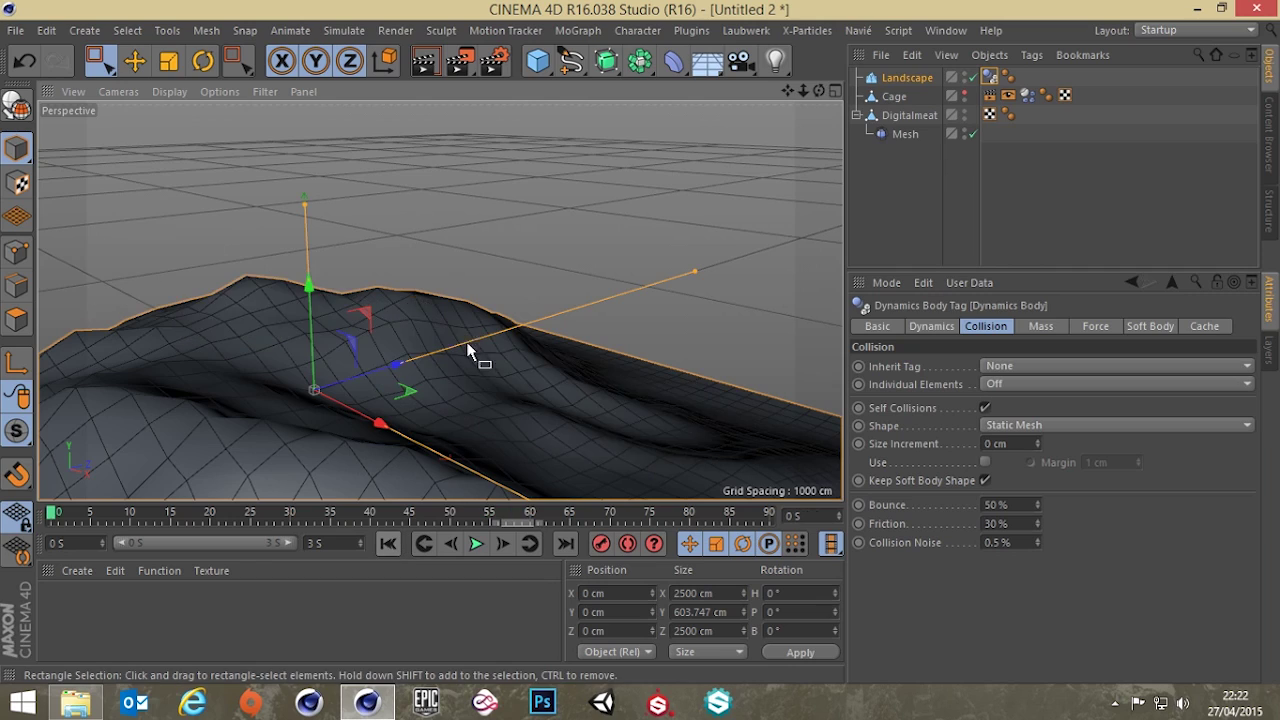
# Switch to the open Untitled 3 project with the sphere and its cage.
pyautogui.scroll(-3, 502, 168)
pyautogui.keyDown('alt'); pyautogui.moveTo(500, 166); pyautogui.dragTo(515, 410, button='middle'); pyautogui.keyUp('alt')
pyautogui.keyDown('alt'); pyautogui.moveTo(515, 410); pyautogui.dragTo(528, 272); pyautogui.keyUp('alt')
pyautogui.scroll(3, 496, 262)
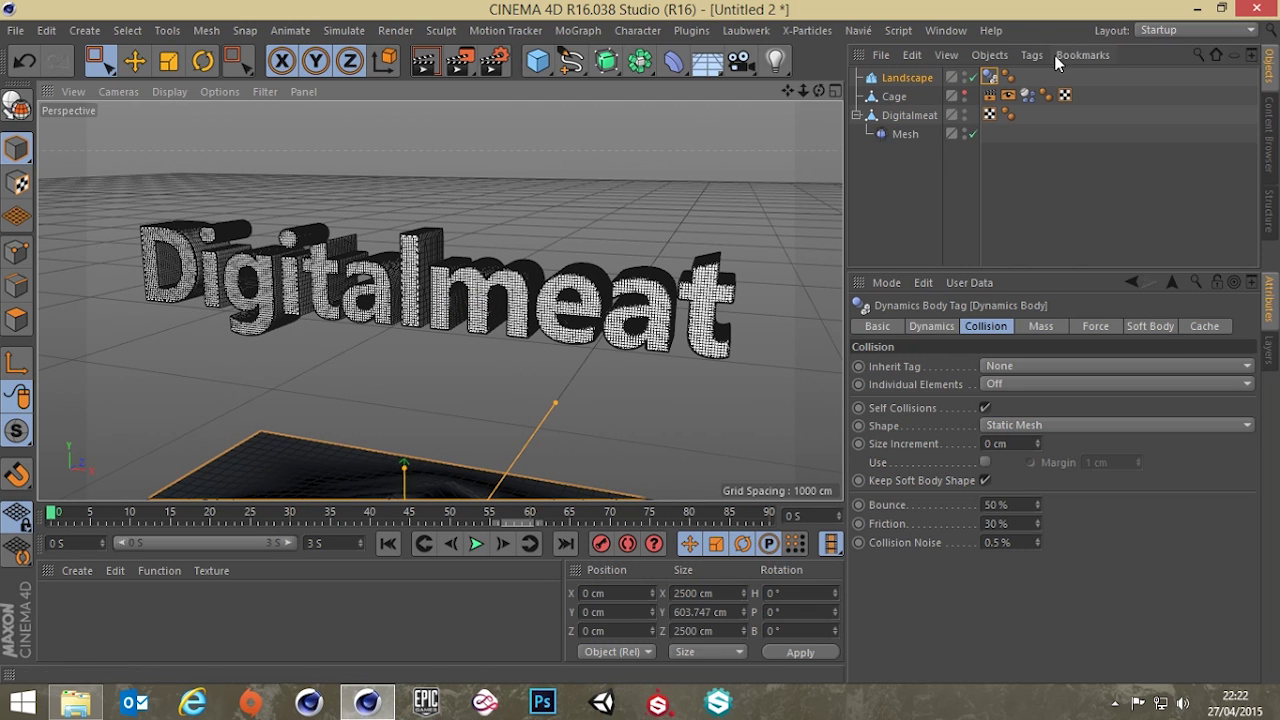
pyautogui.click(937, 32)
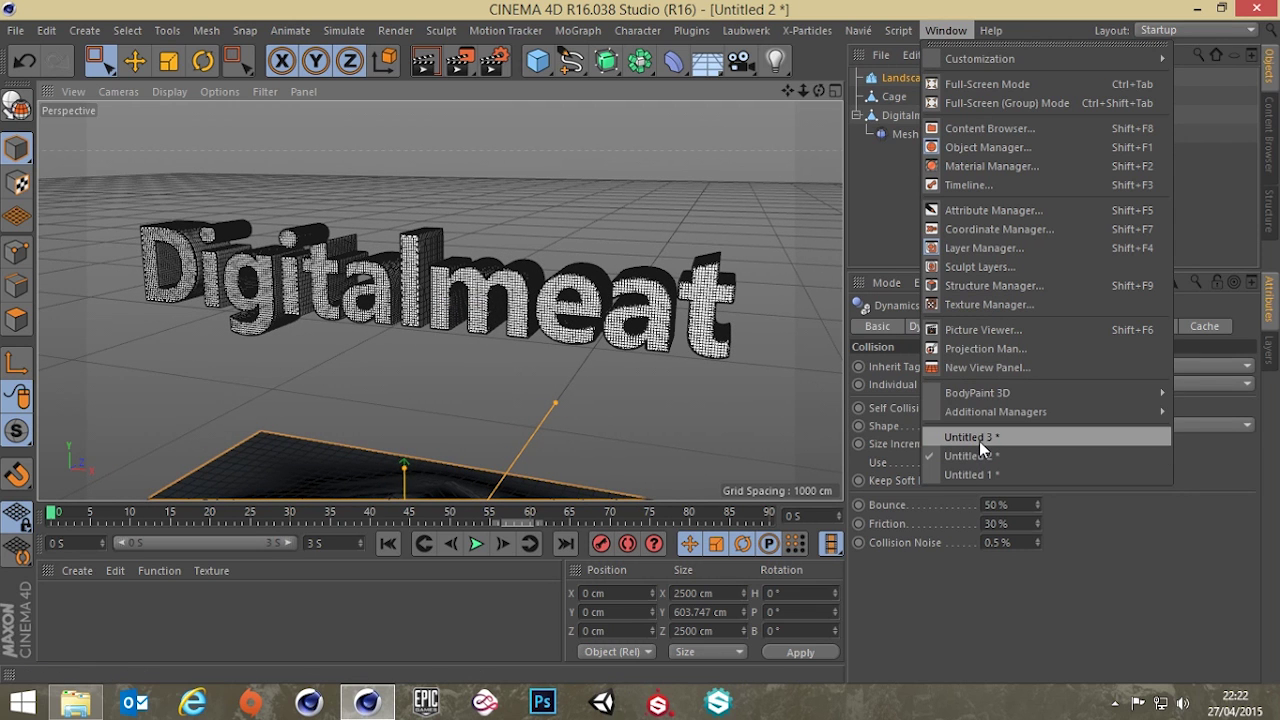
pyautogui.click(978, 441)
pyautogui.moveTo(477, 306)
pyautogui.keyDown('alt'); pyautogui.mouseDown()
pyautogui.moveTo(500, 243)
pyautogui.moveTo(470, 306)
pyautogui.mouseUp(); pyautogui.keyUp('alt')
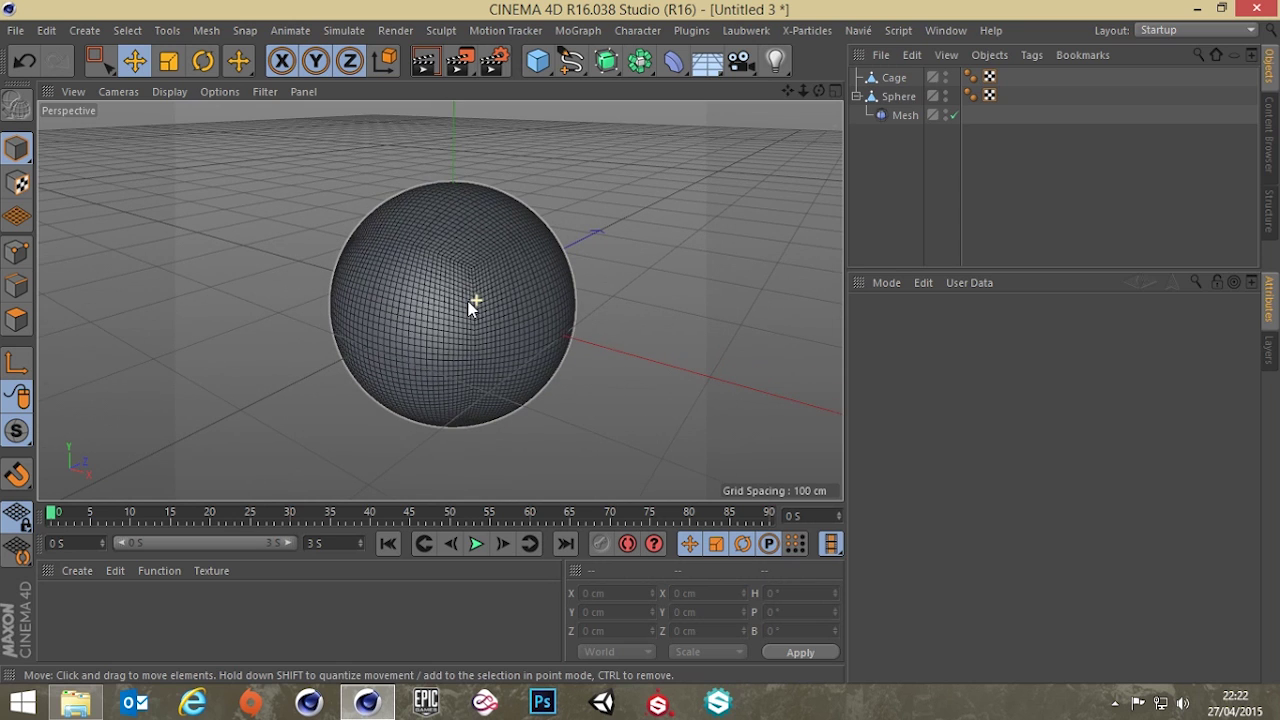
# Hide the Sphere in the viewport and inspect the low-polygon Cage around it.
pyautogui.click(947, 92)
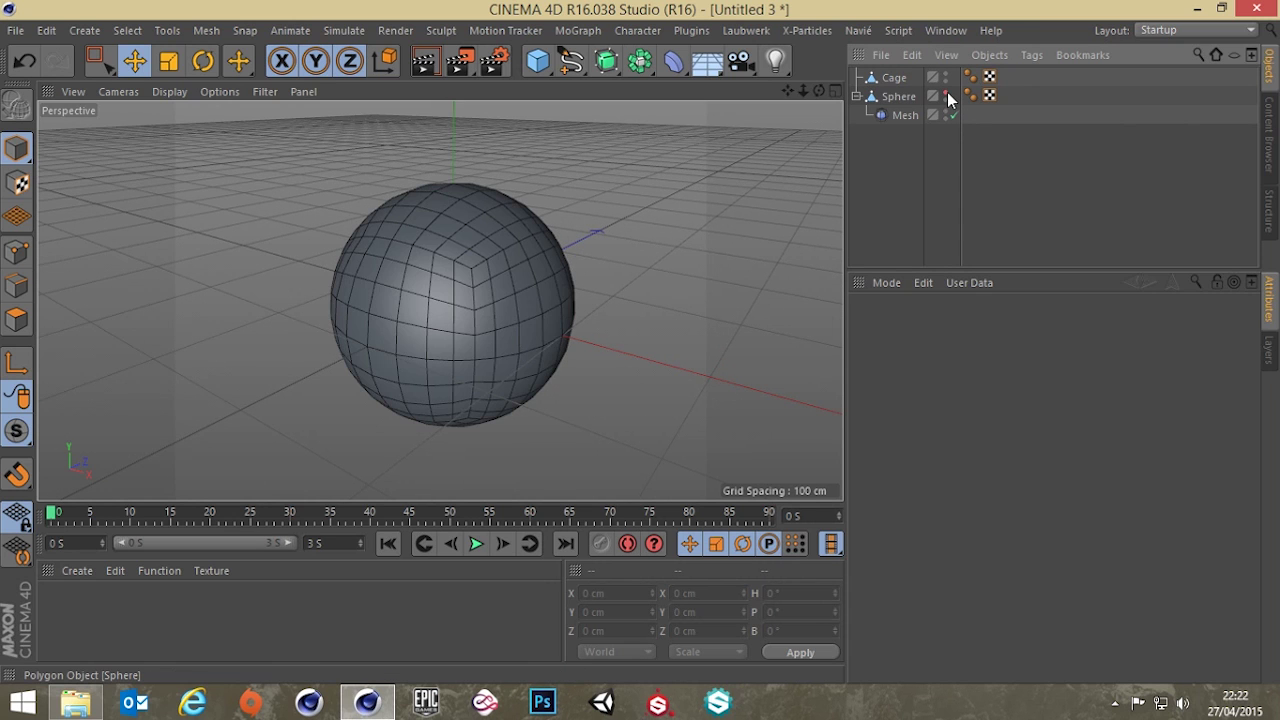
pyautogui.click(895, 80)
pyautogui.scroll(5, 490, 290)
pyautogui.scroll(-3, 478, 295)
pyautogui.keyDown('alt'); pyautogui.moveTo(475, 297); pyautogui.dragTo(440, 297); pyautogui.keyUp('alt')
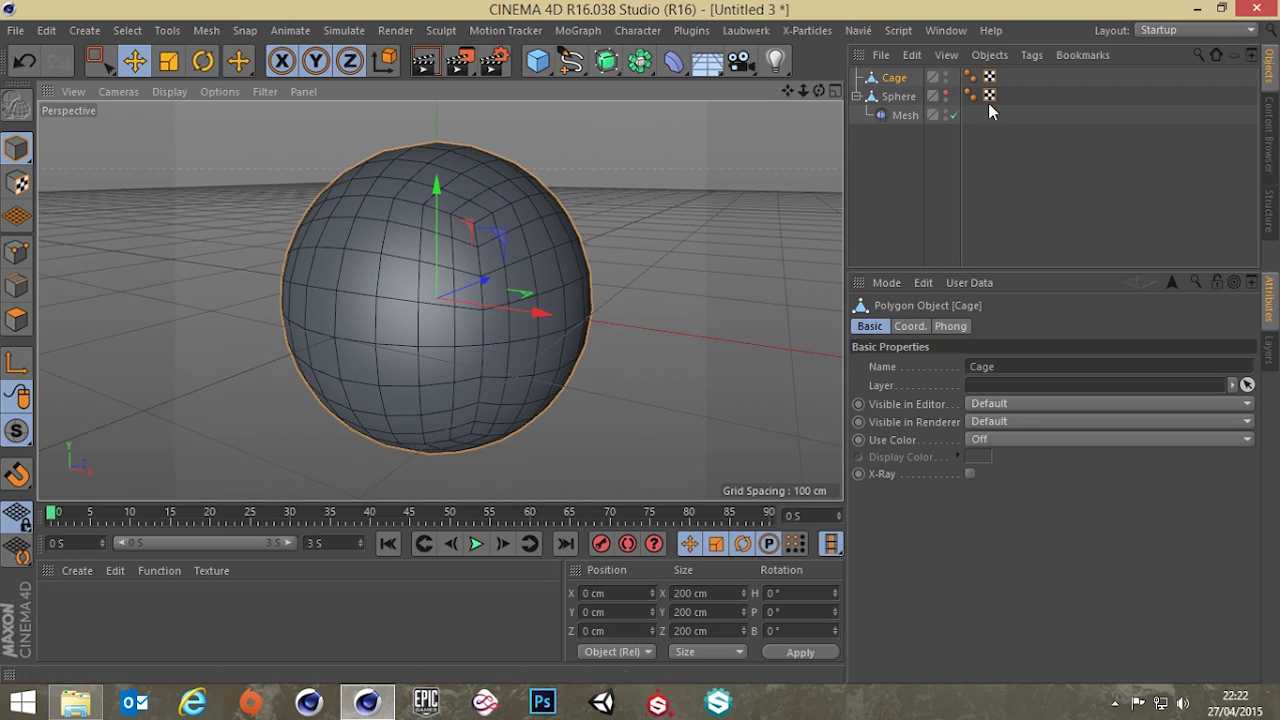
# Hide the Cage in the viewport and bring the dense Sphere back with its default editor visibility.
pyautogui.click(946, 75)
pyautogui.click(946, 75)
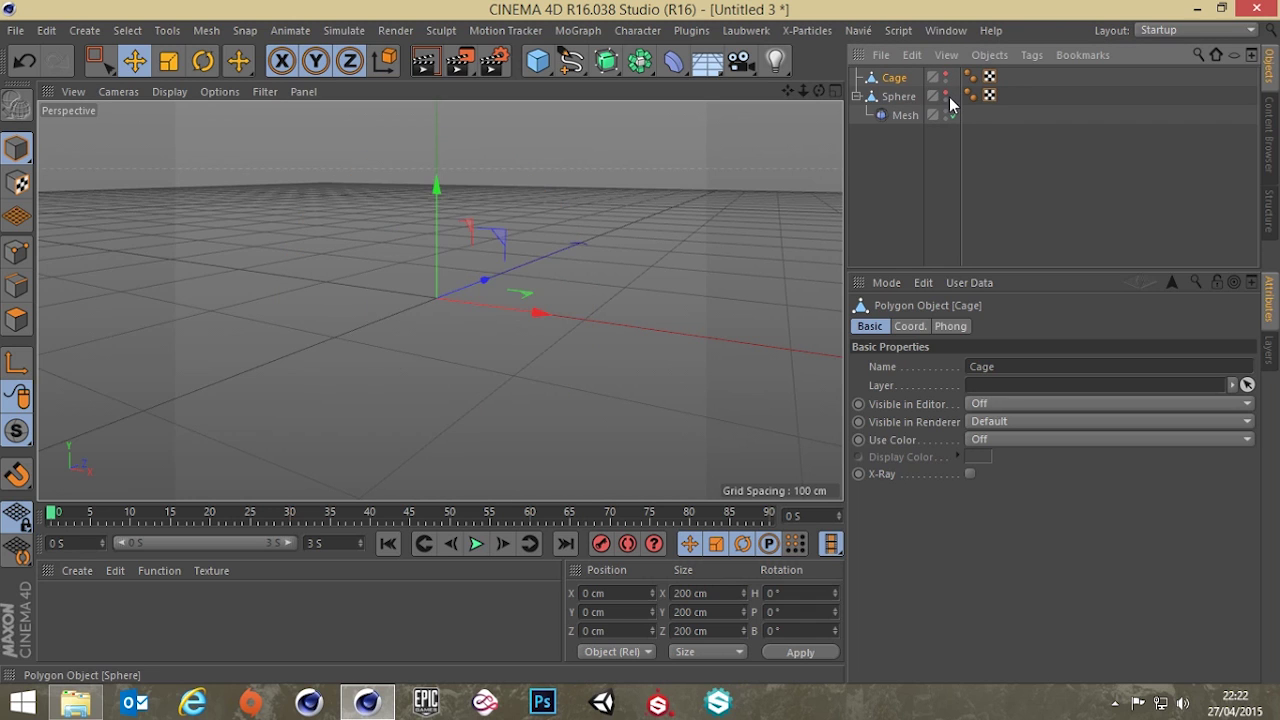
pyautogui.click(946, 94)
pyautogui.moveTo(506, 340)
pyautogui.keyDown('alt'); pyautogui.mouseDown()
pyautogui.moveTo(205, 277)
pyautogui.moveTo(541, 360)
pyautogui.moveTo(549, 335)
pyautogui.moveTo(531, 357)
pyautogui.moveTo(551, 360)
pyautogui.moveTo(522, 328)
pyautogui.mouseUp(); pyautogui.keyUp('alt')
pyautogui.scroll(3, 521, 331)
pyautogui.scroll(-3, 511, 332)
pyautogui.keyDown('alt'); pyautogui.moveTo(509, 331); pyautogui.dragTo(523, 336, button='middle'); pyautogui.keyUp('alt')
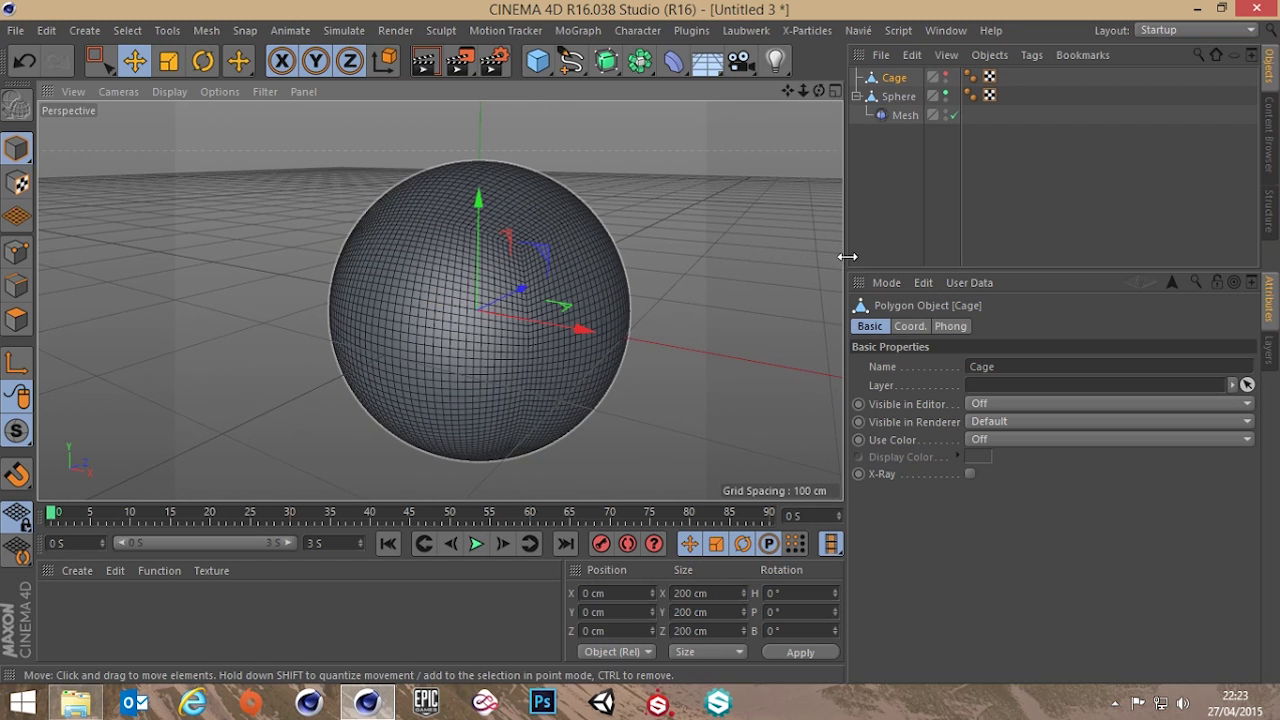
pyautogui.click(946, 91)
pyautogui.click(945, 92)
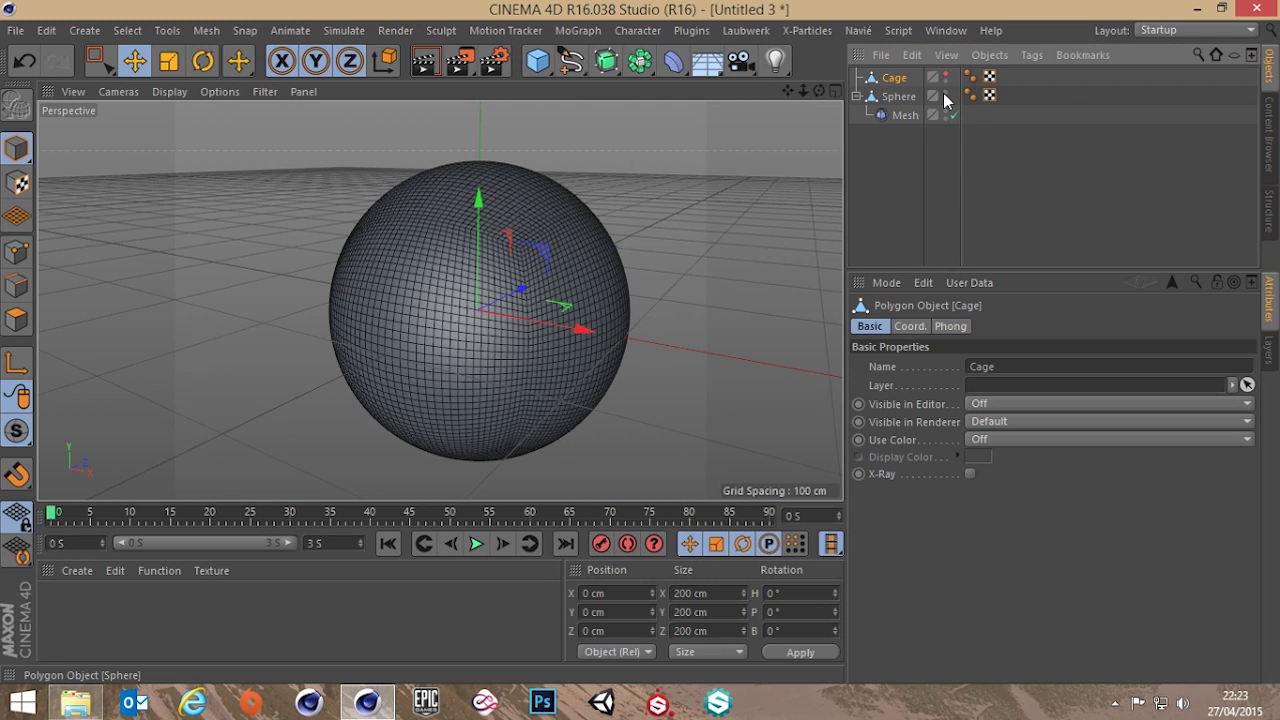
# Add a Subdivision Surface and place the Sphere with its Mesh deformer inside it.
pyautogui.click(601, 80)
pyautogui.click(700, 89)
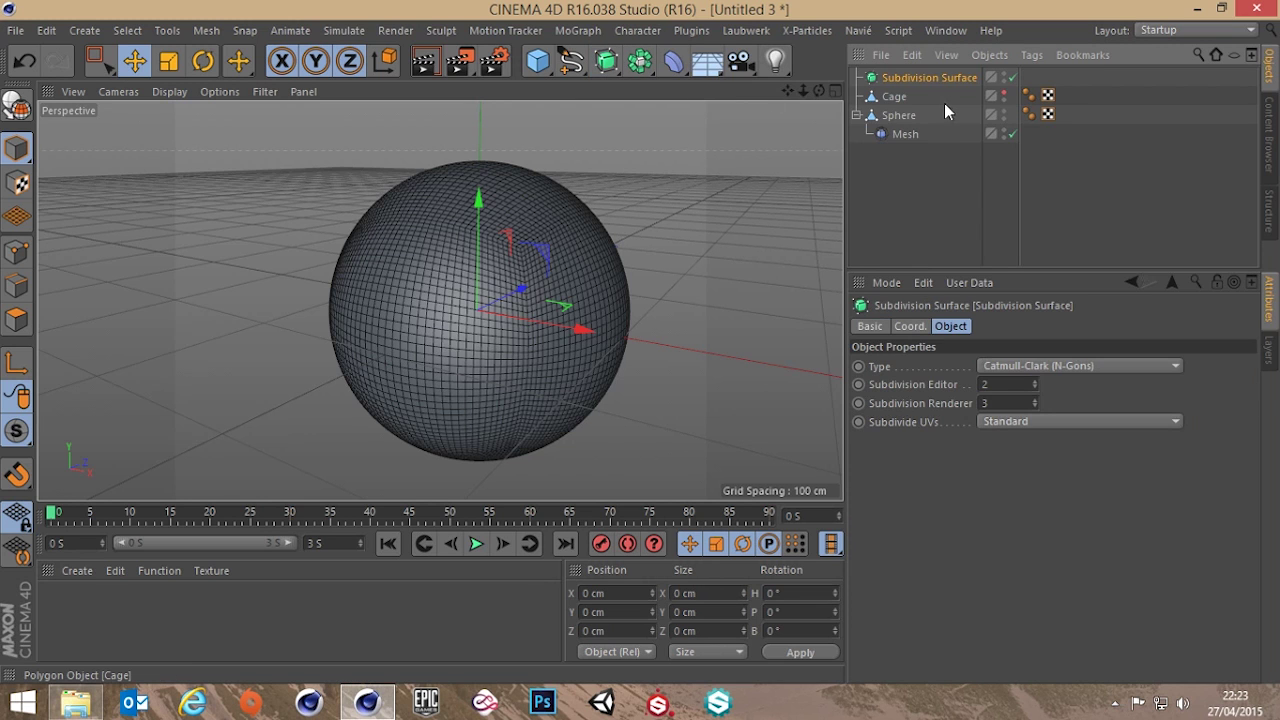
pyautogui.moveTo(908, 88); pyautogui.dragTo(908, 77)
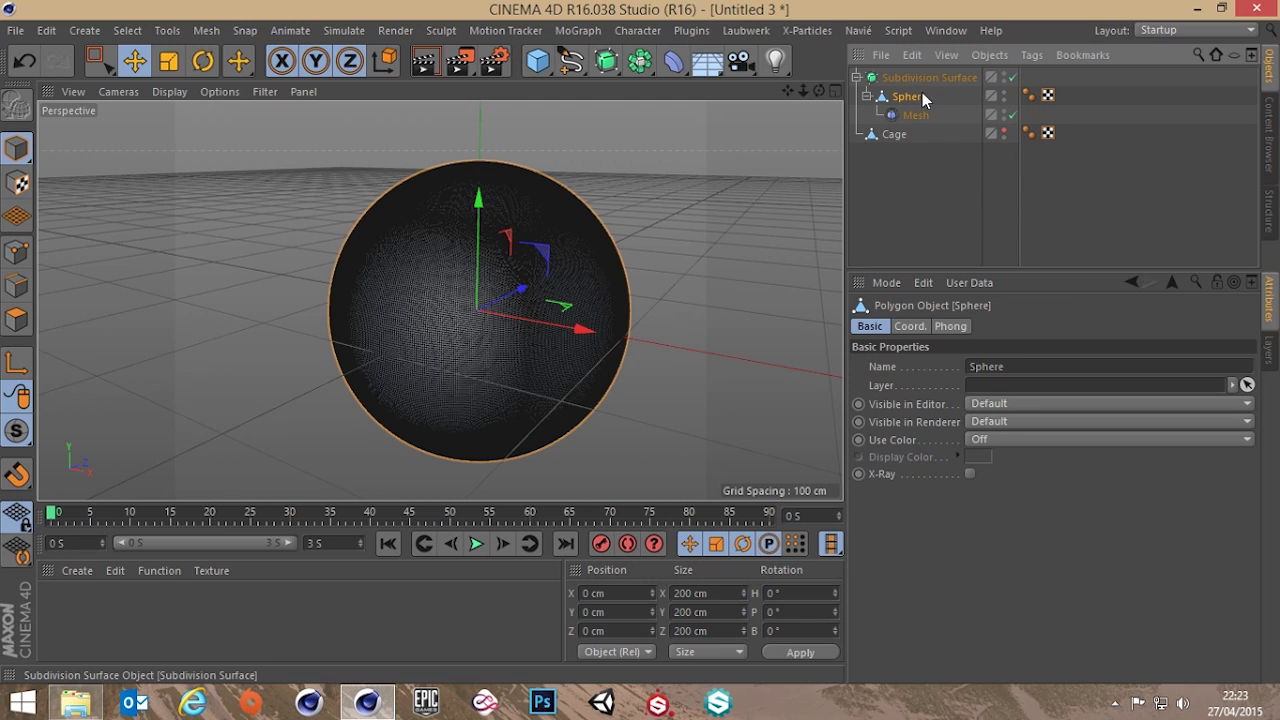
# Set both the editor and renderer subdivision levels of the Subdivision Surface to 1.
pyautogui.click(916, 77)
pyautogui.click(1035, 388)
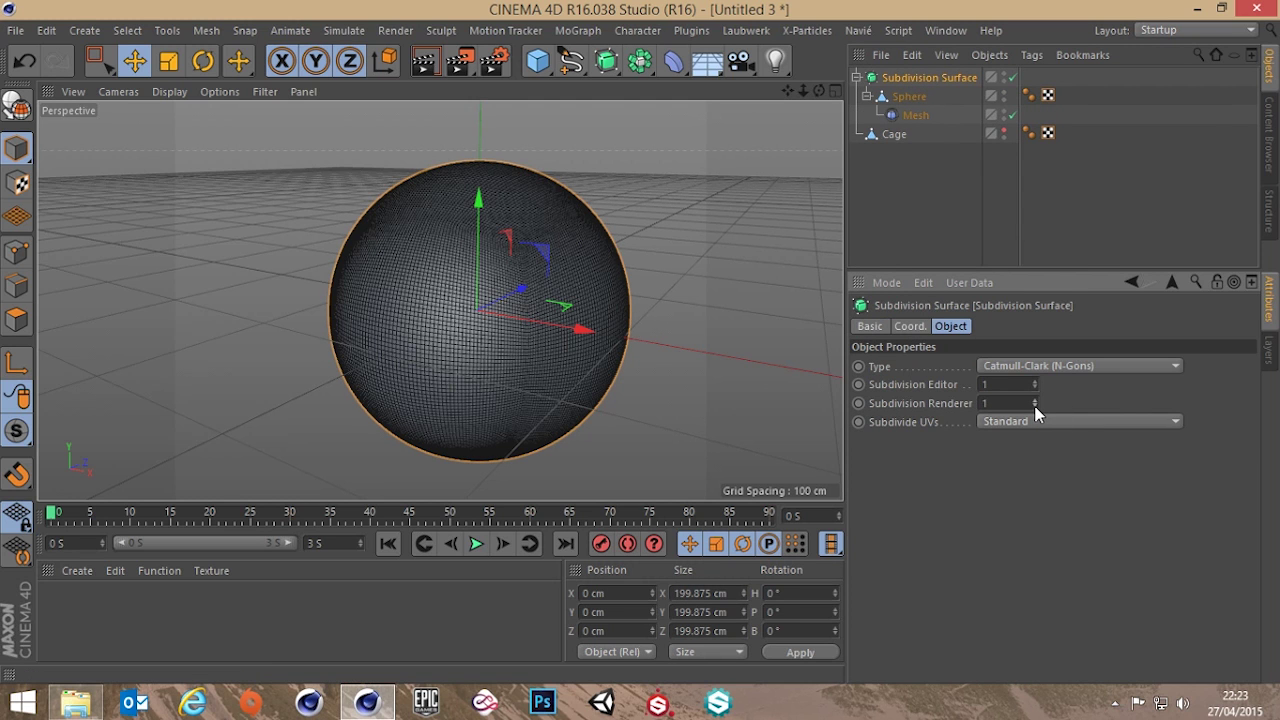
pyautogui.scroll(3, 520, 278)
pyautogui.scroll(-4, 545, 283)
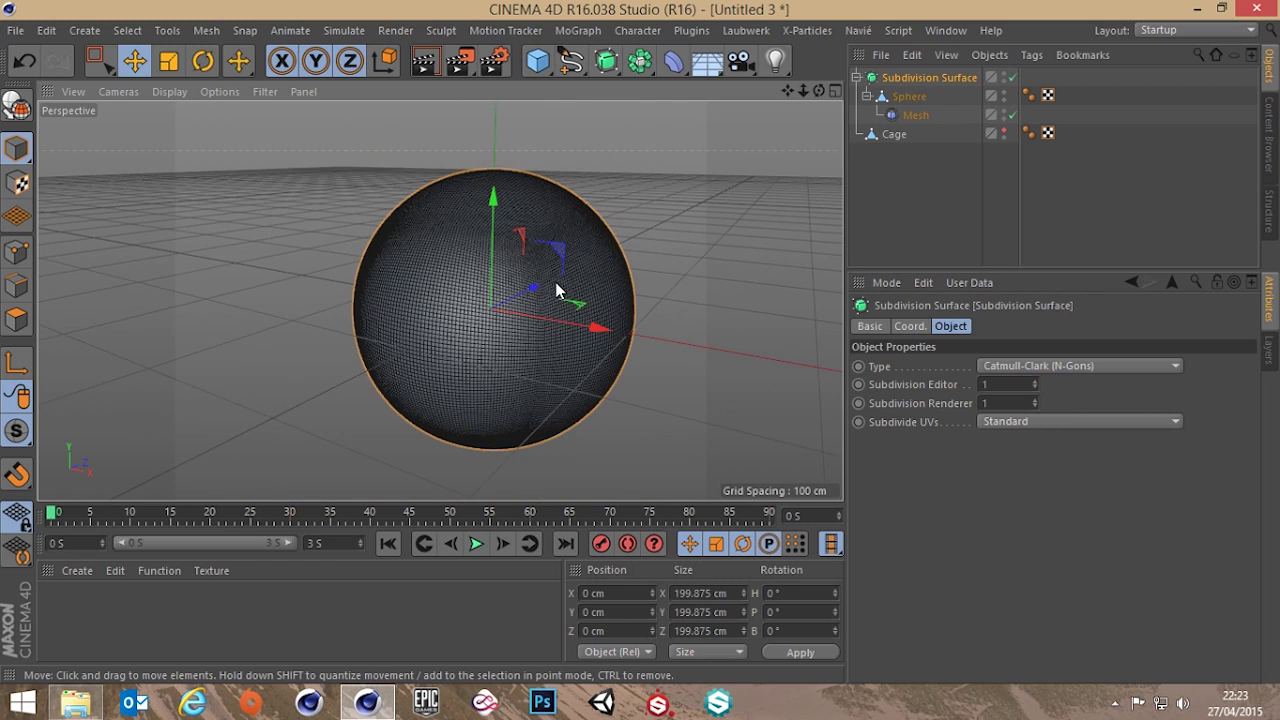
pyautogui.scroll(2, 525, 284)
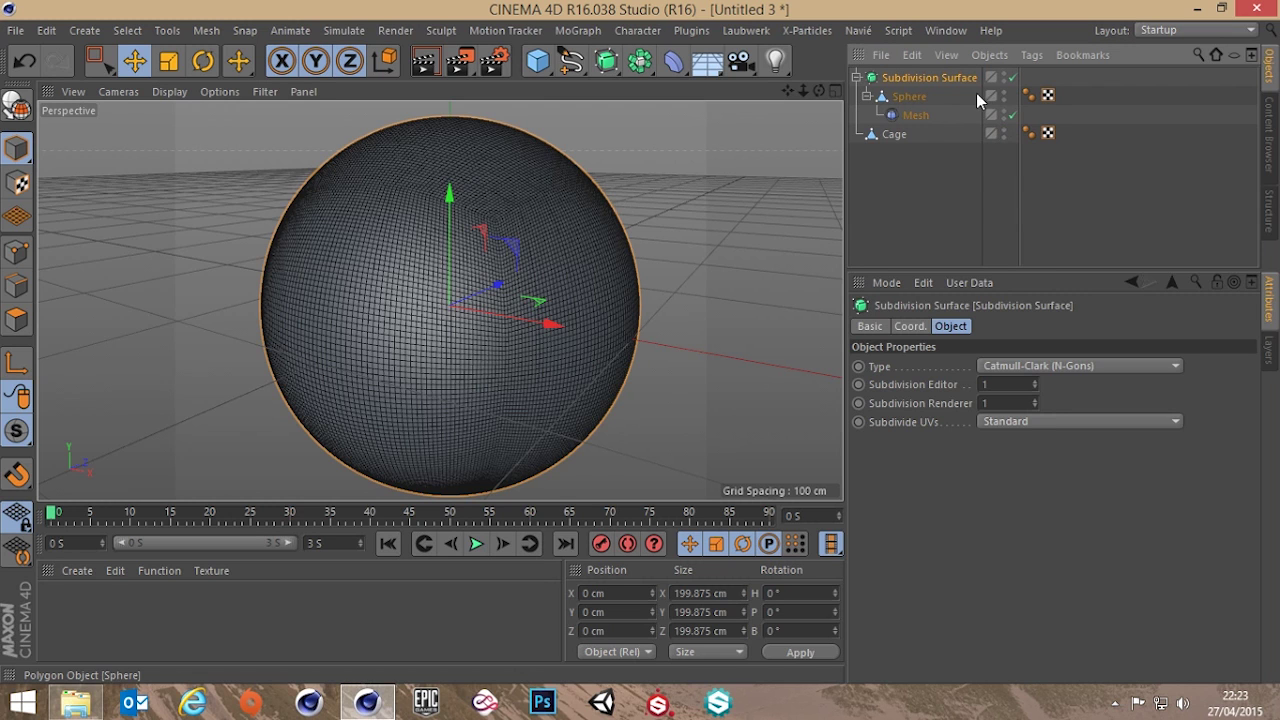
# Hide the Subdivision Surface in the viewport so only the low-polygon Cage shows.
pyautogui.click(1006, 79)
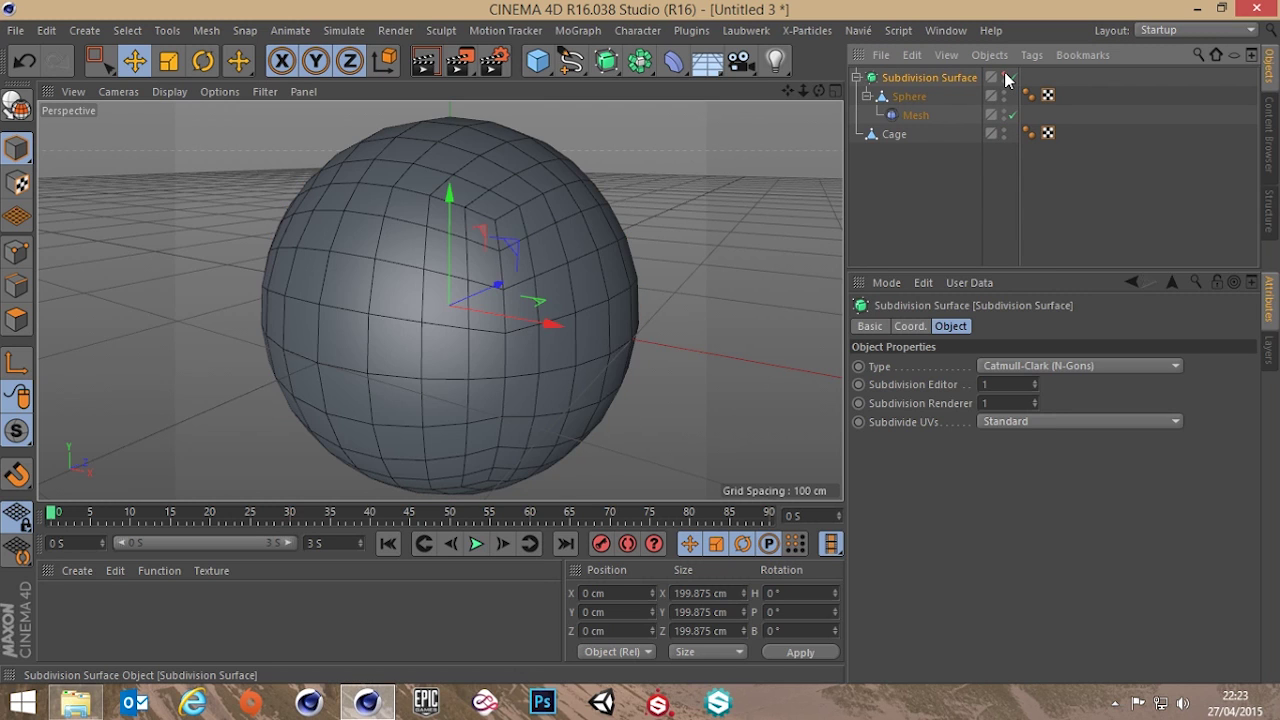
pyautogui.scroll(-3, 445, 335)
pyautogui.scroll(3, 452, 350)
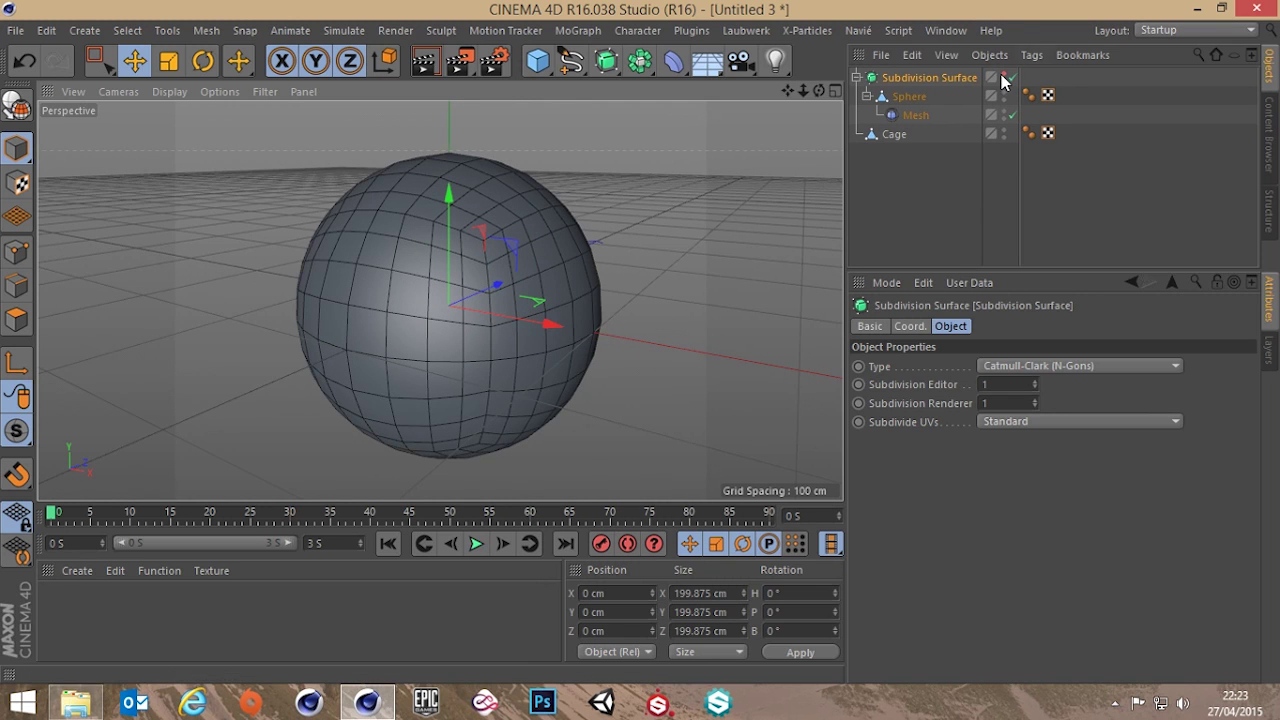
# Remove the Cage from the Mesh deformer's cages and briefly show the Subdivision Surface for comparison.
pyautogui.click(913, 115)
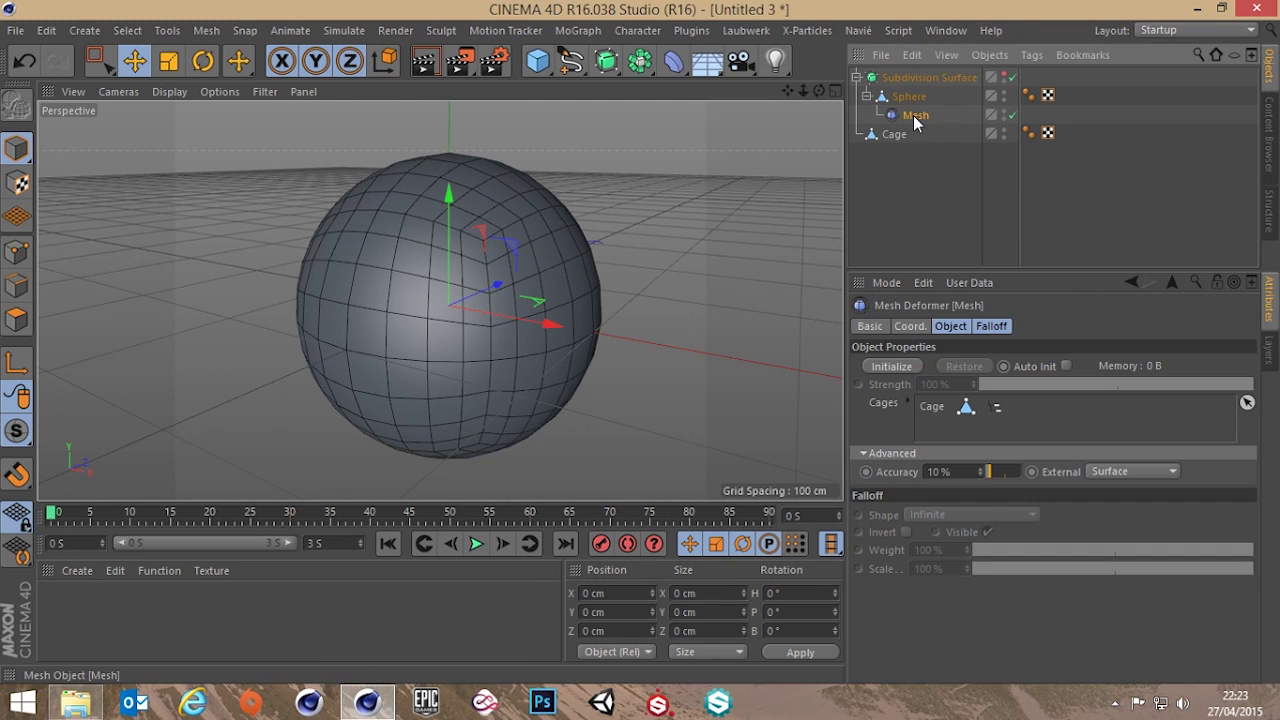
pyautogui.click(934, 409)
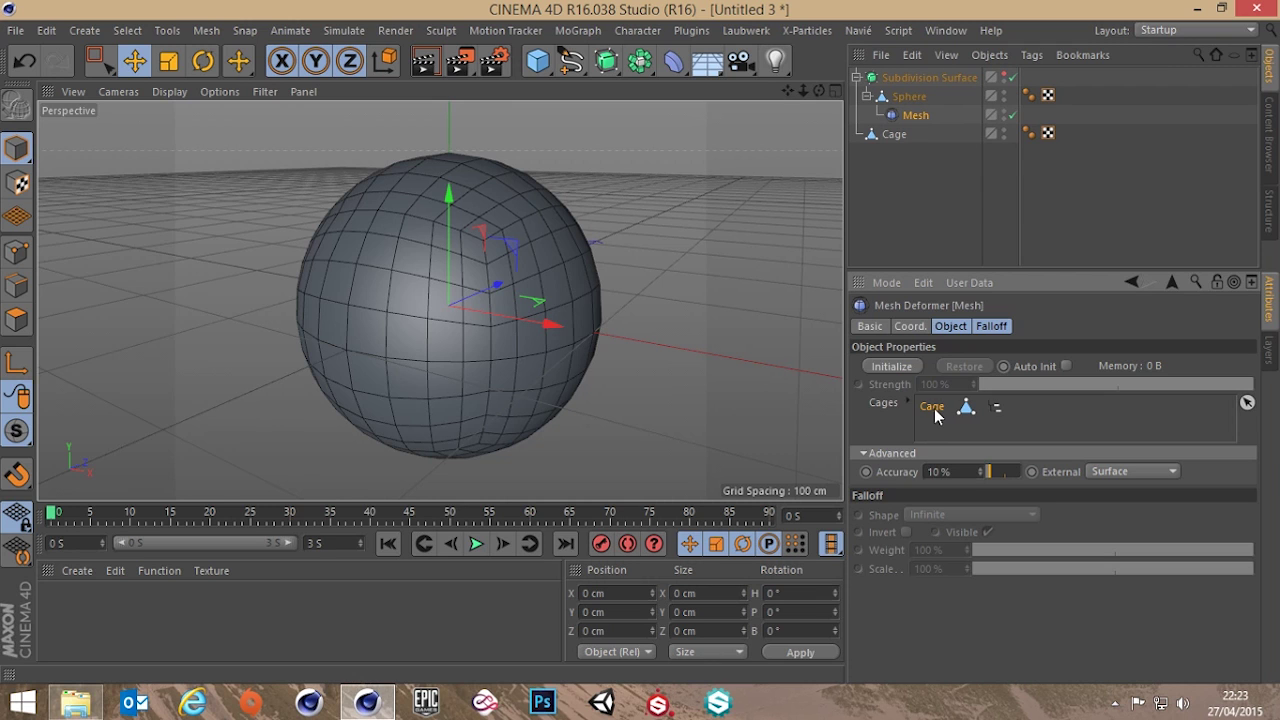
pyautogui.press('Delete')
pyautogui.click(1005, 76)
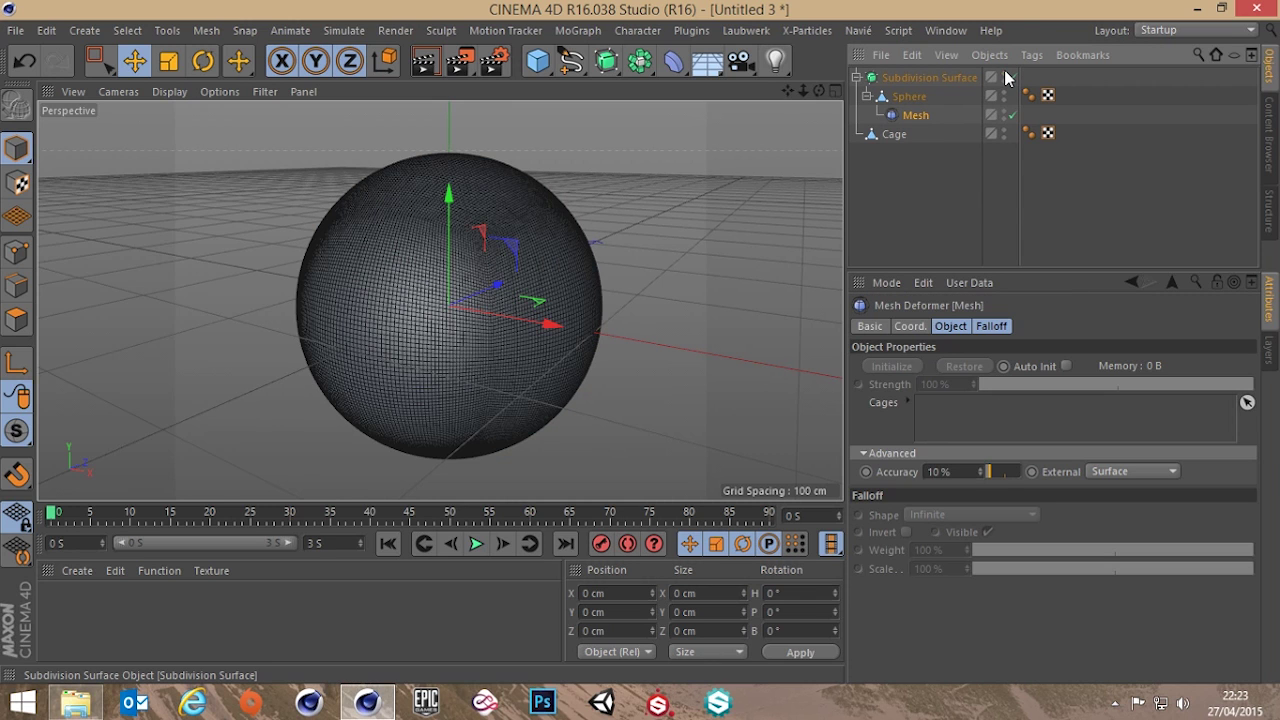
pyautogui.click(1005, 76)
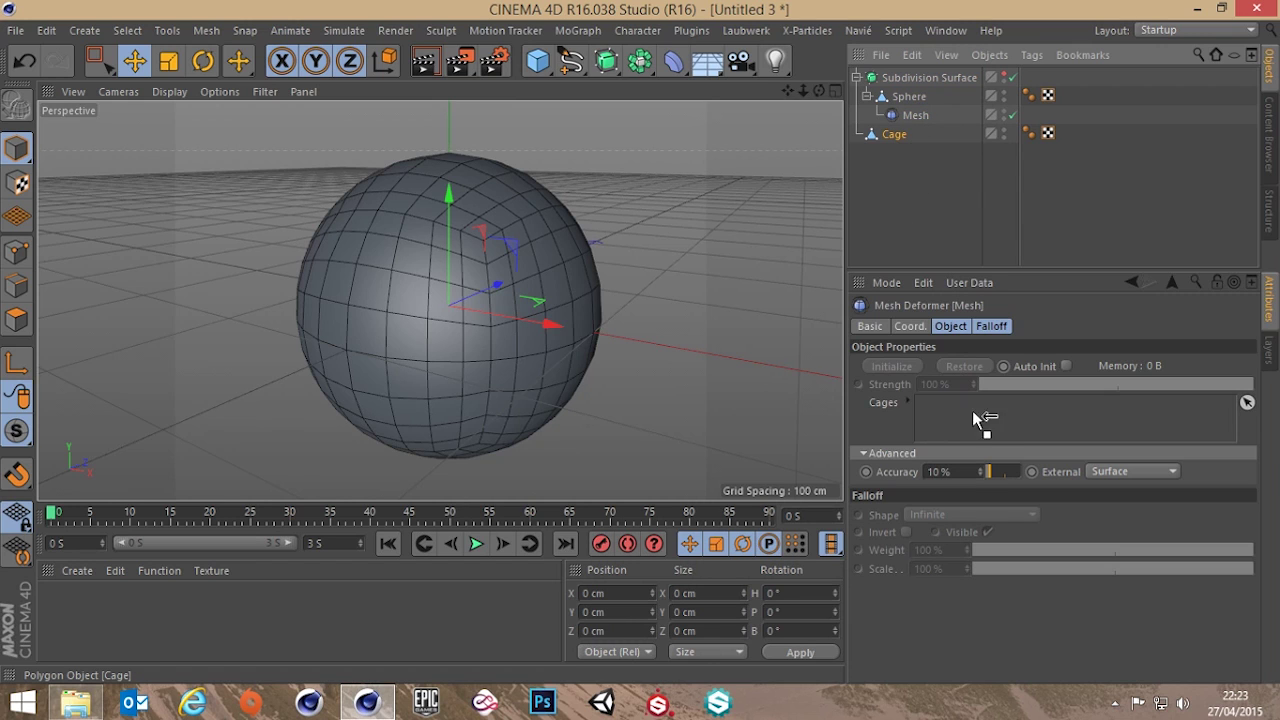
# Assign the Cage object to the Mesh deformer's cages and initialize the deformer, leaving the Subdivision Surface hidden.
pyautogui.moveTo(964, 403); pyautogui.dragTo(964, 403)
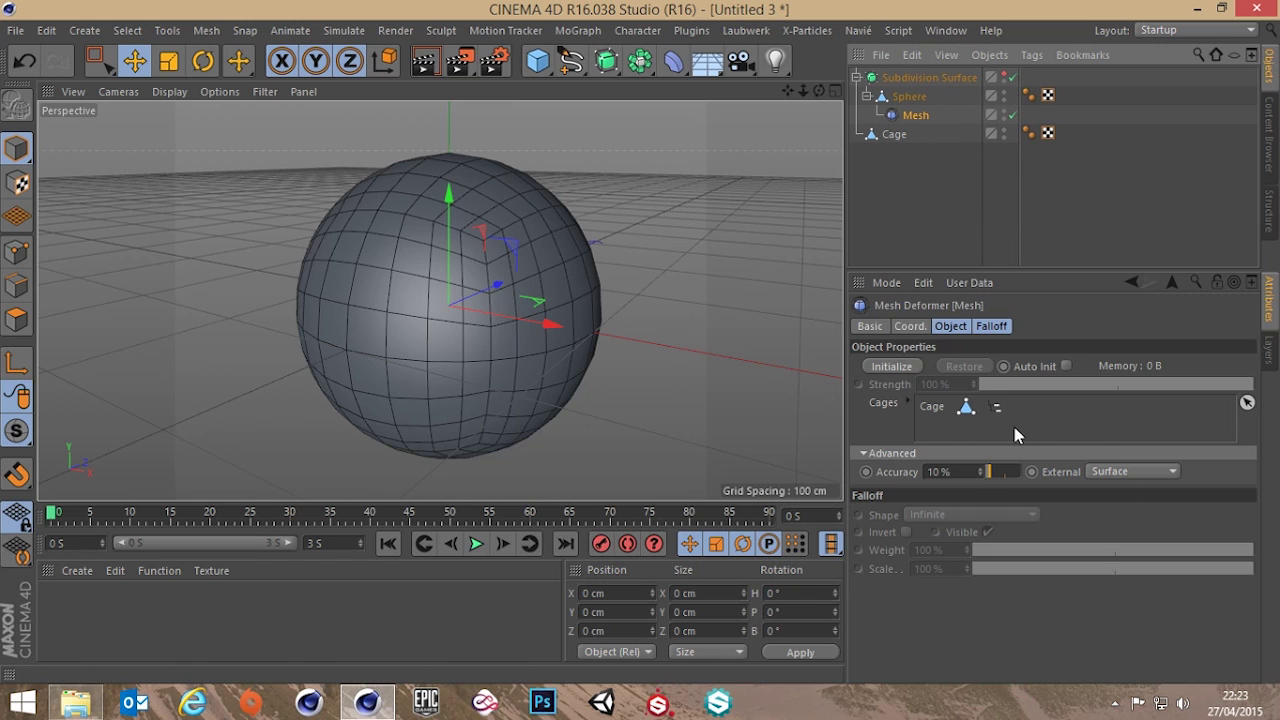
pyautogui.click(887, 367)
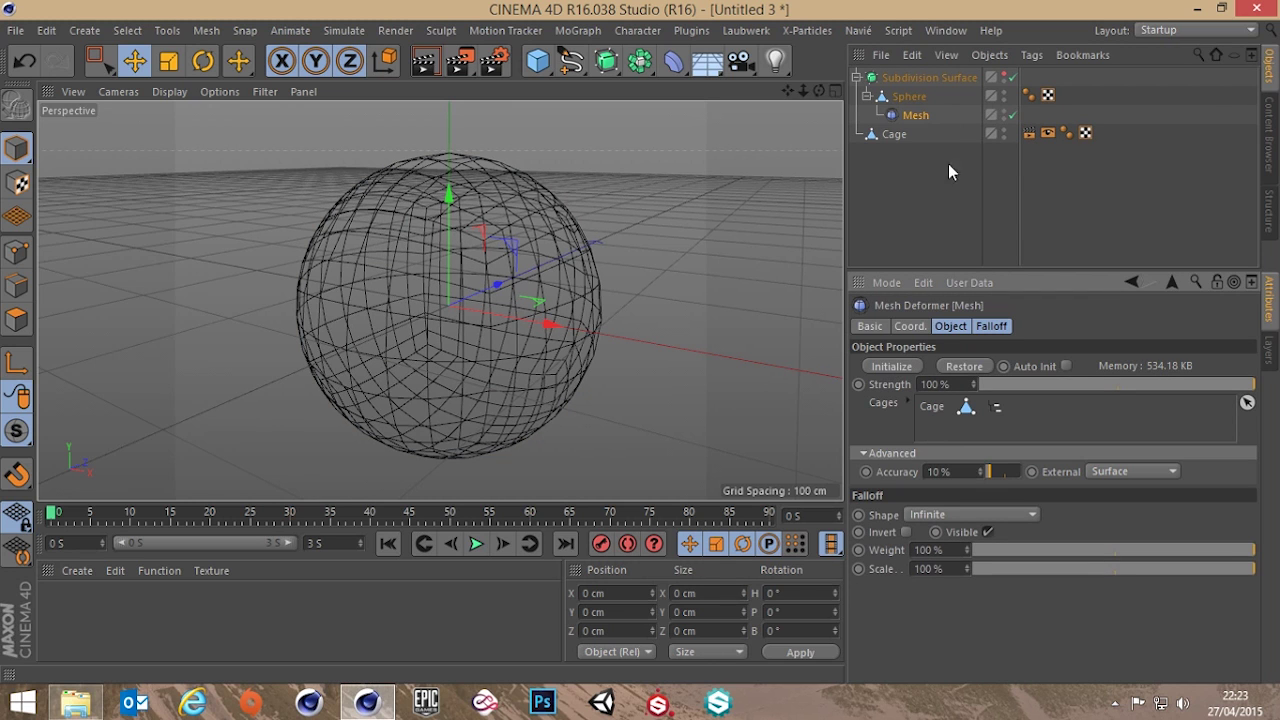
pyautogui.click(1005, 78)
pyautogui.click(1005, 78)
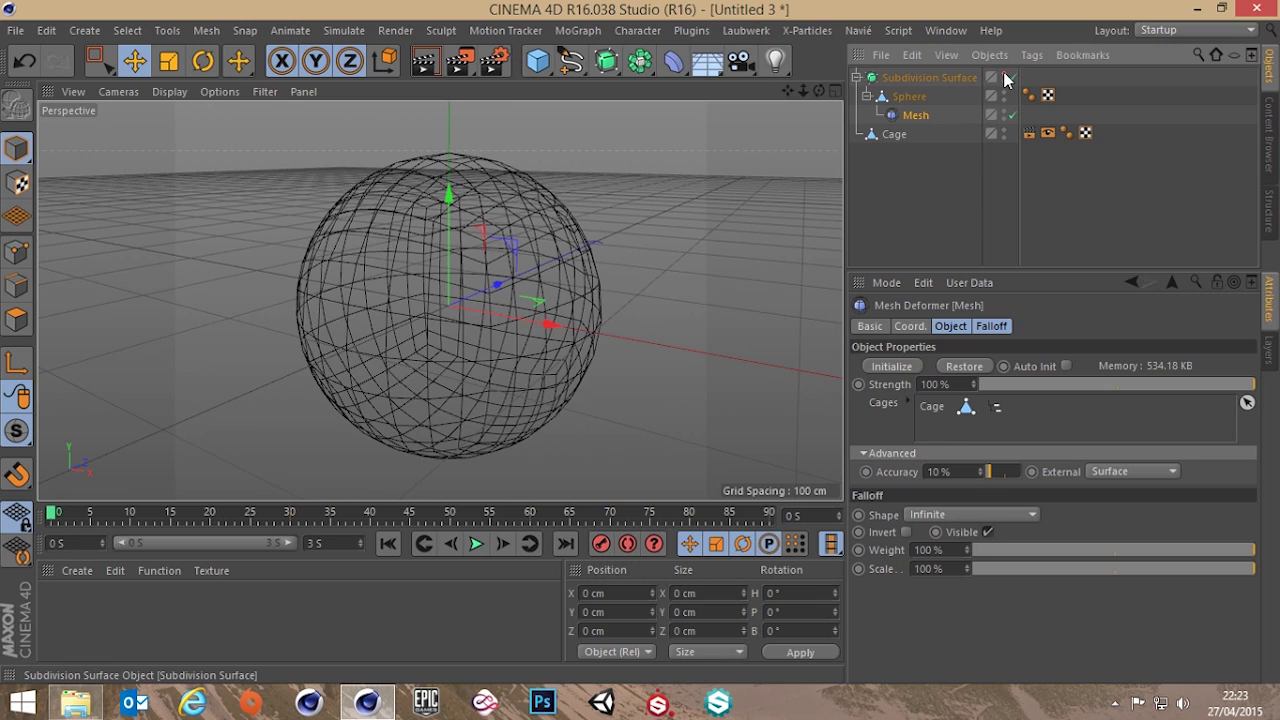
# Set the shading mode of the Cage's Display tag to Gouraud Shading (Lines).
pyautogui.click(895, 134)
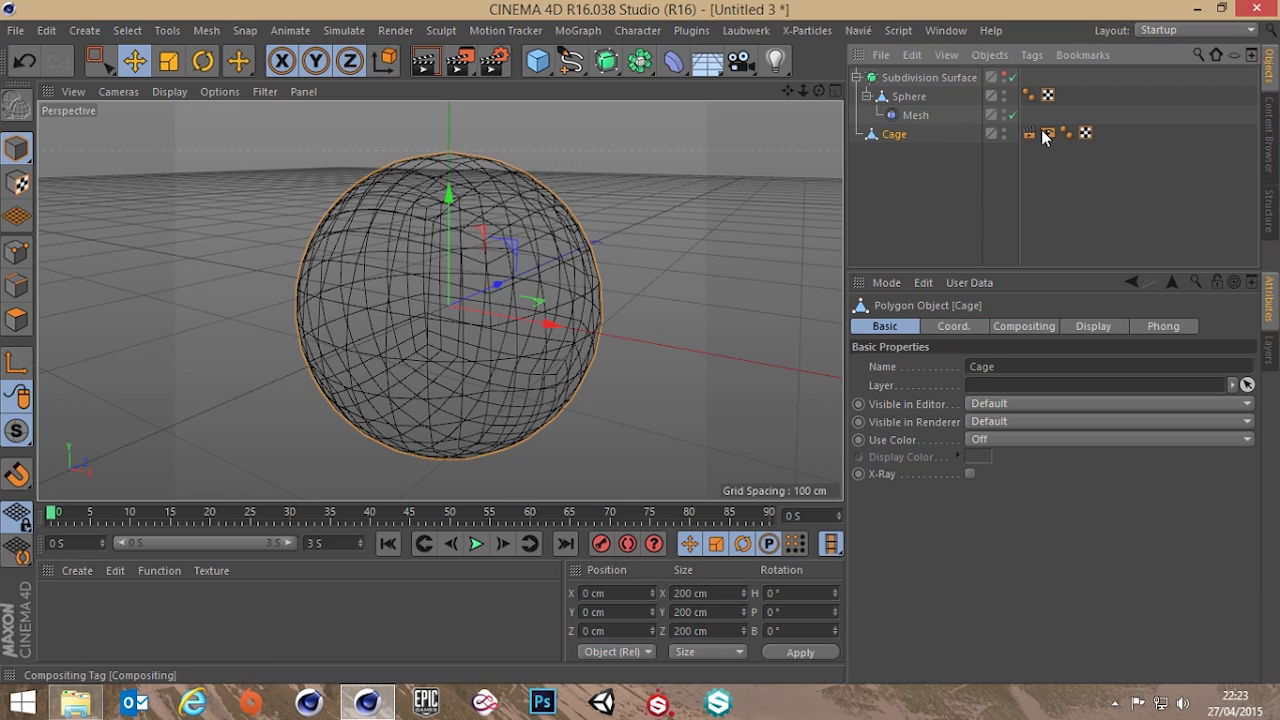
pyautogui.click(1047, 131)
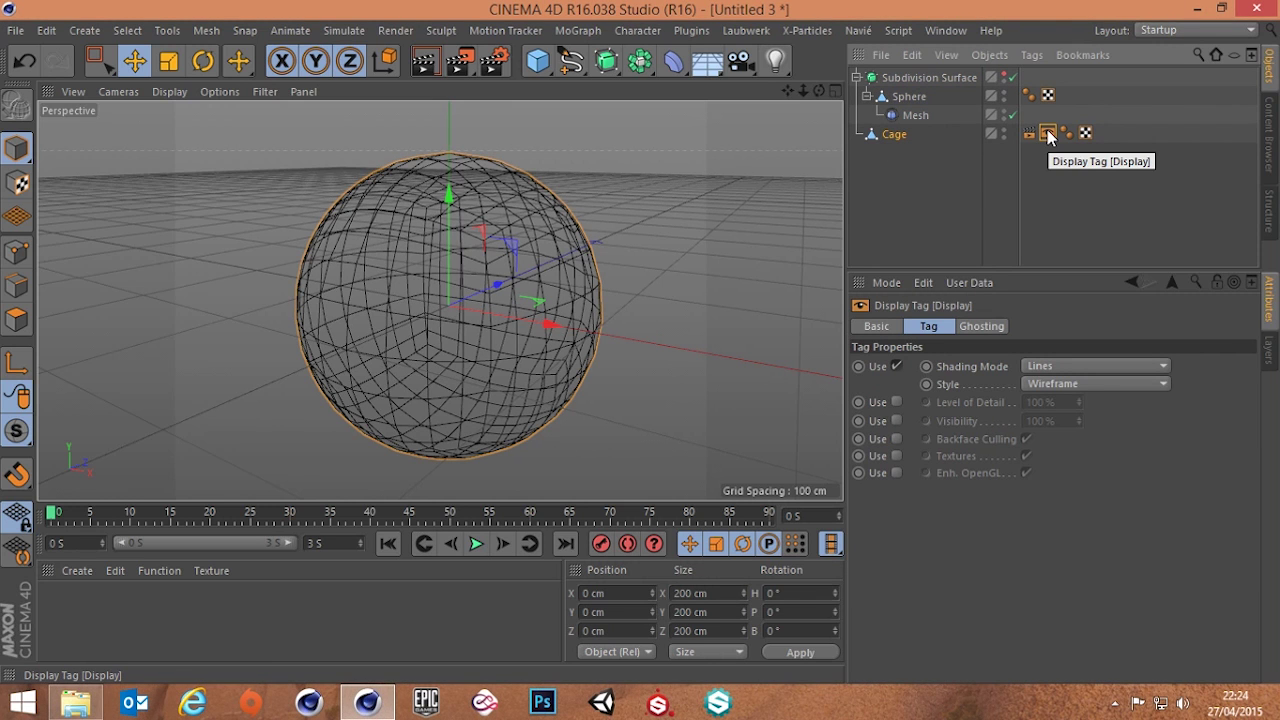
pyautogui.click(1068, 364)
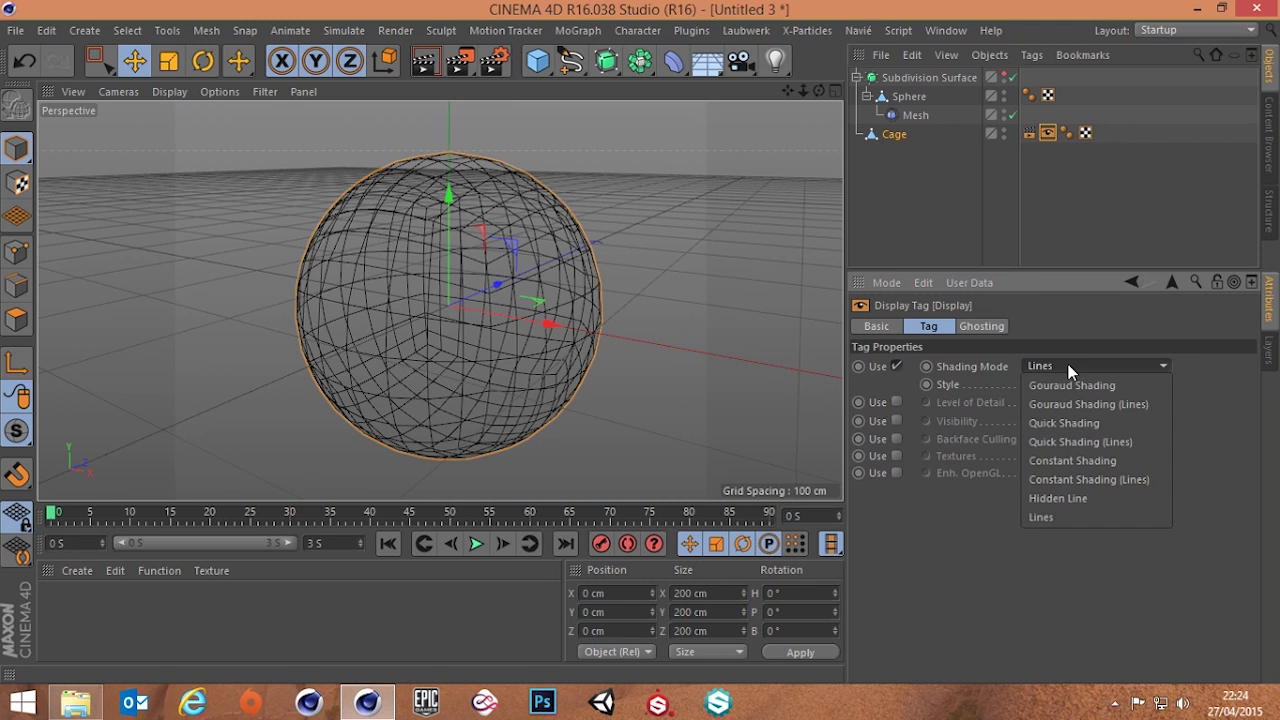
pyautogui.click(1069, 381)
pyautogui.click(1066, 363)
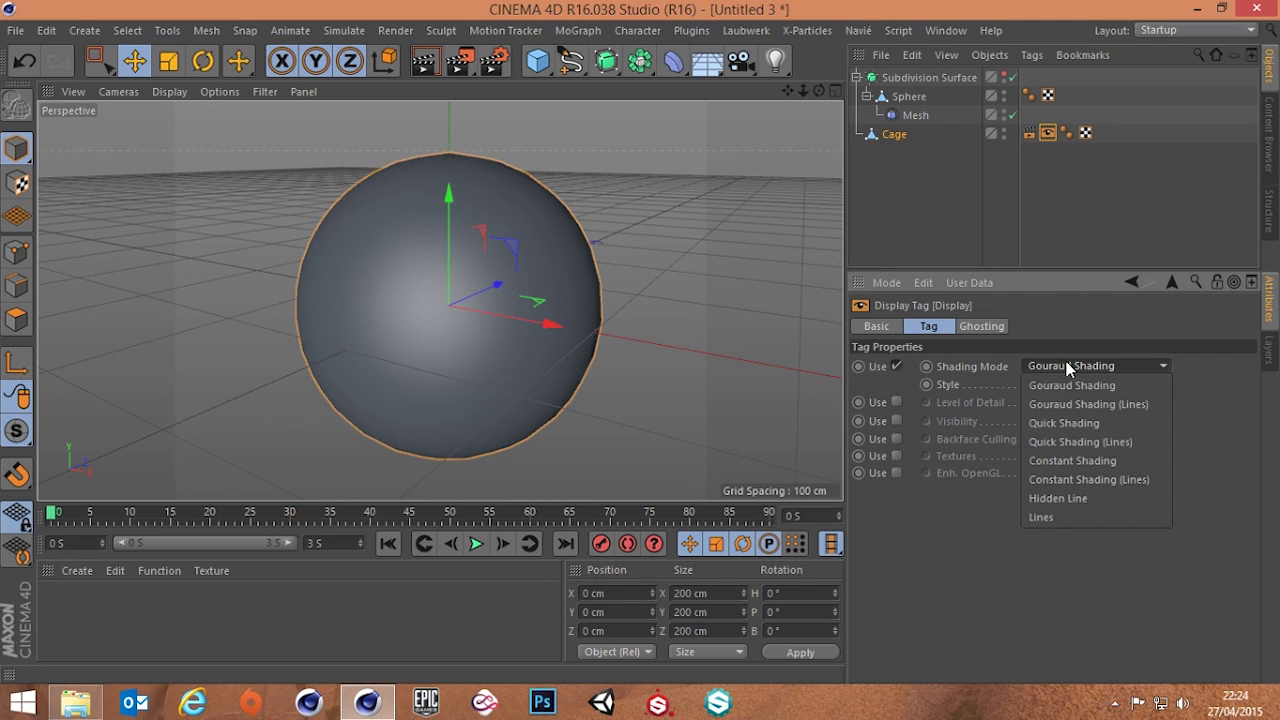
pyautogui.click(1067, 407)
pyautogui.scroll(-3, 456, 238)
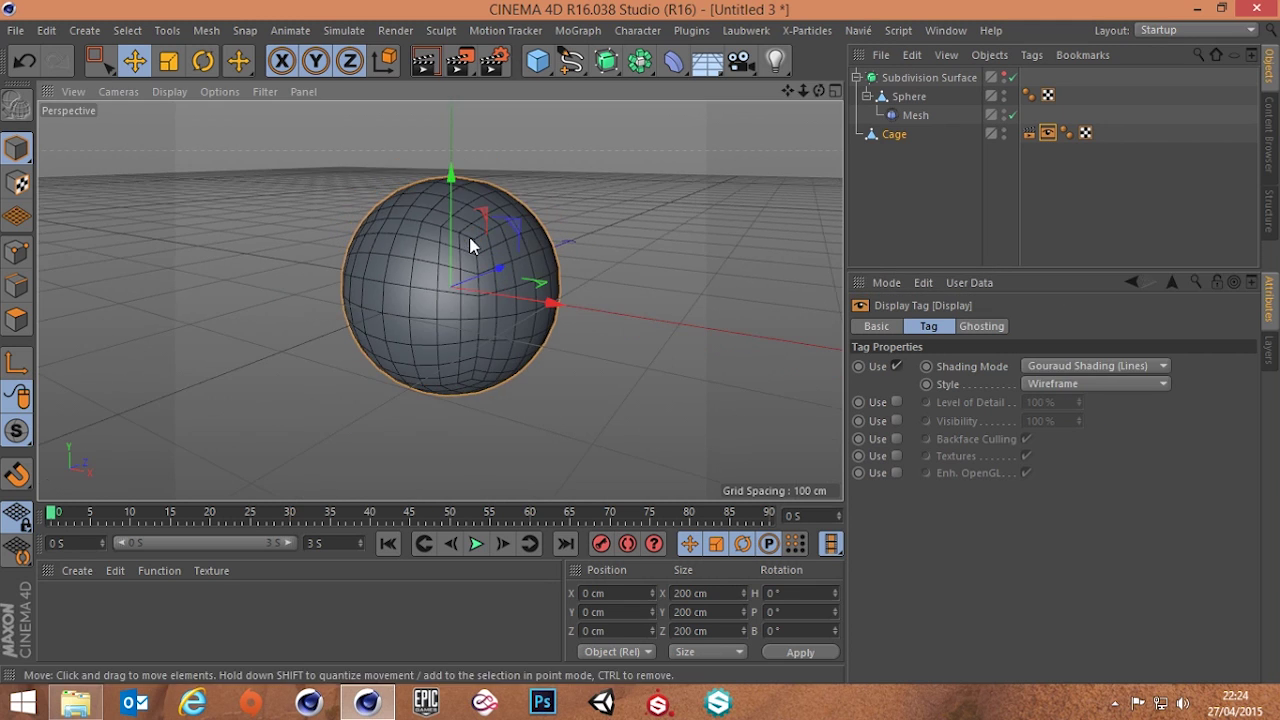
pyautogui.keyDown('alt'); pyautogui.moveTo(482, 238); pyautogui.dragTo(494, 243, button='middle'); pyautogui.keyUp('alt')
pyautogui.scroll(3, 500, 247)
pyautogui.keyDown('alt'); pyautogui.moveTo(503, 250); pyautogui.dragTo(514, 276); pyautogui.keyUp('alt')
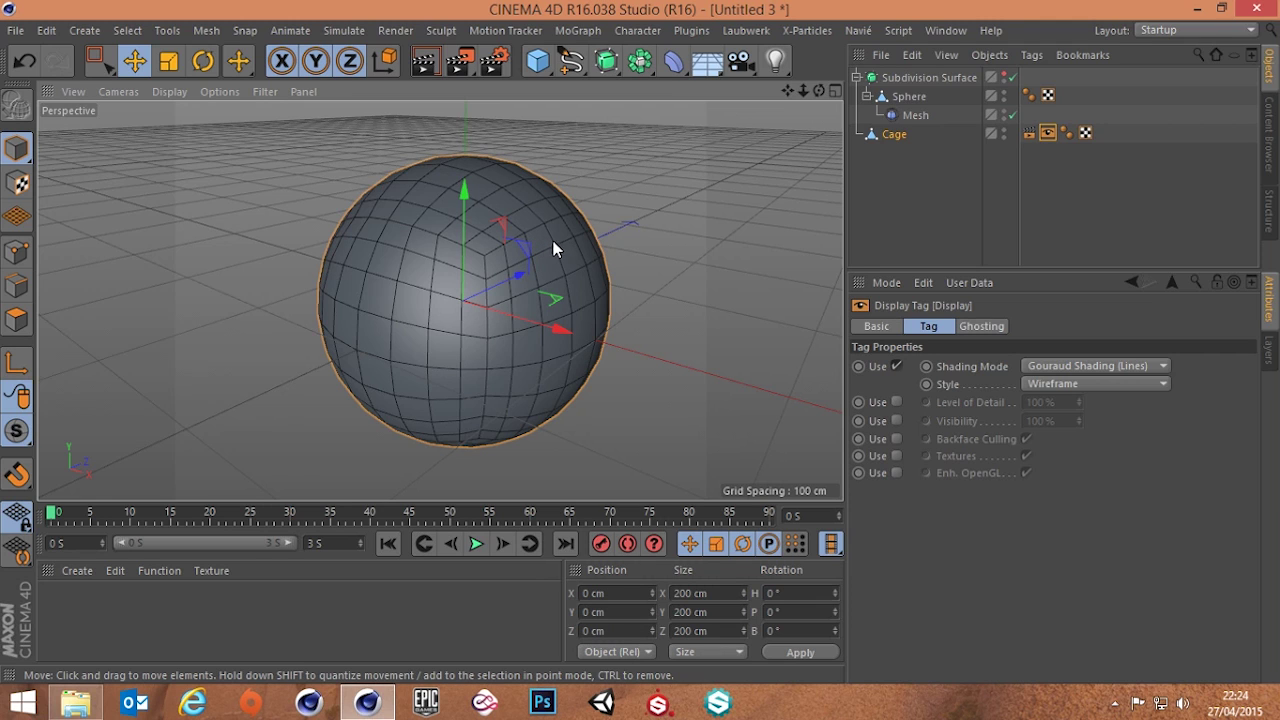
# Add a Pose Morph character tag to the Cage and enable Points mixing.
pyautogui.click(893, 138)
pyautogui.rightClick(893, 137)
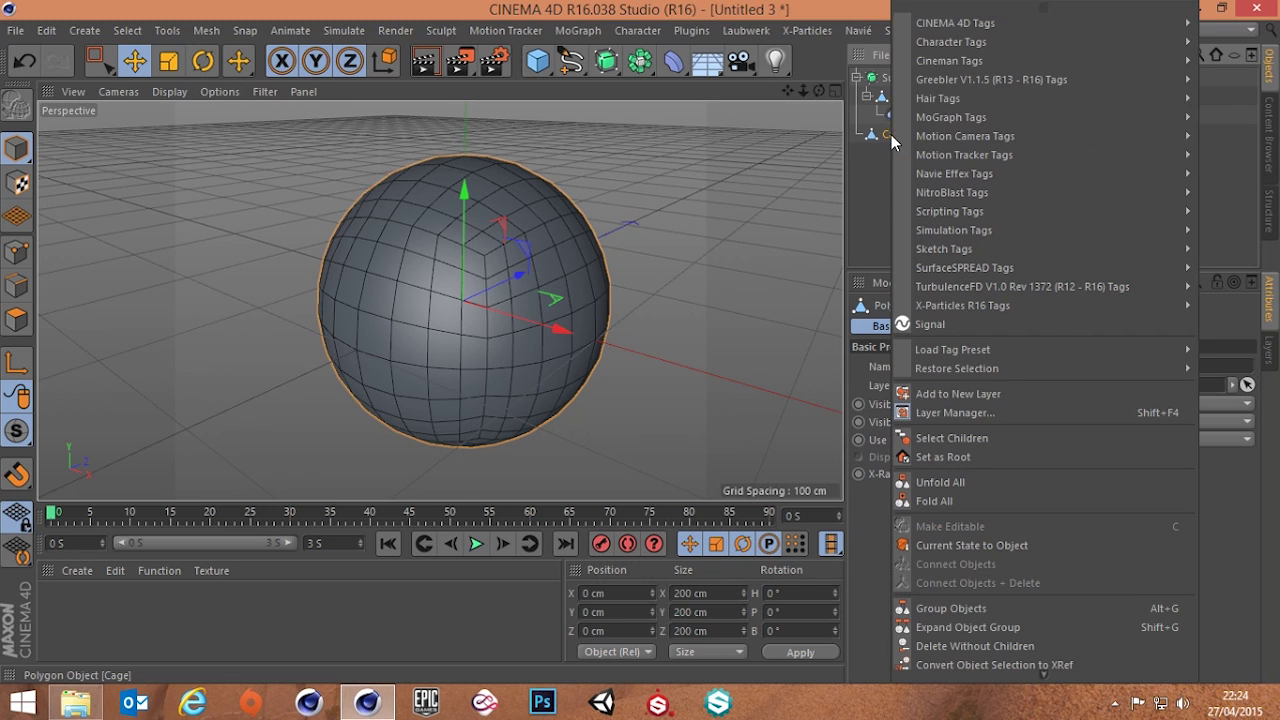
pyautogui.moveTo(939, 45)
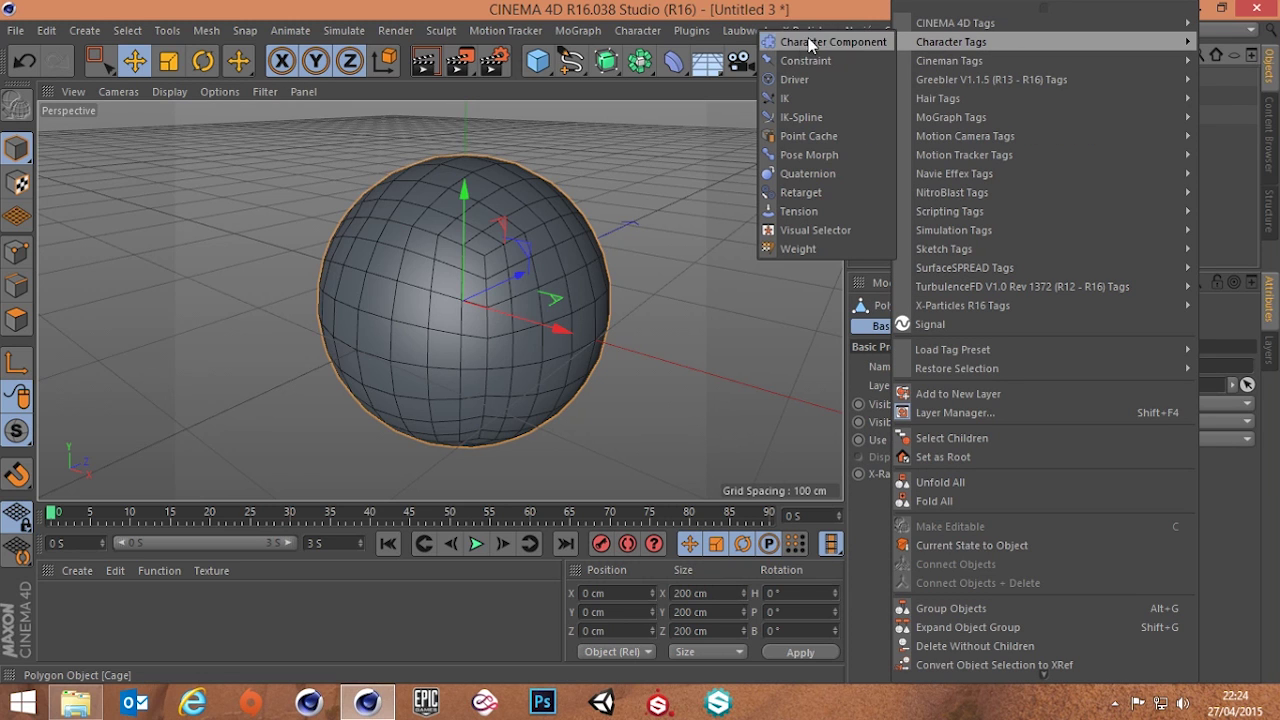
pyautogui.click(808, 155)
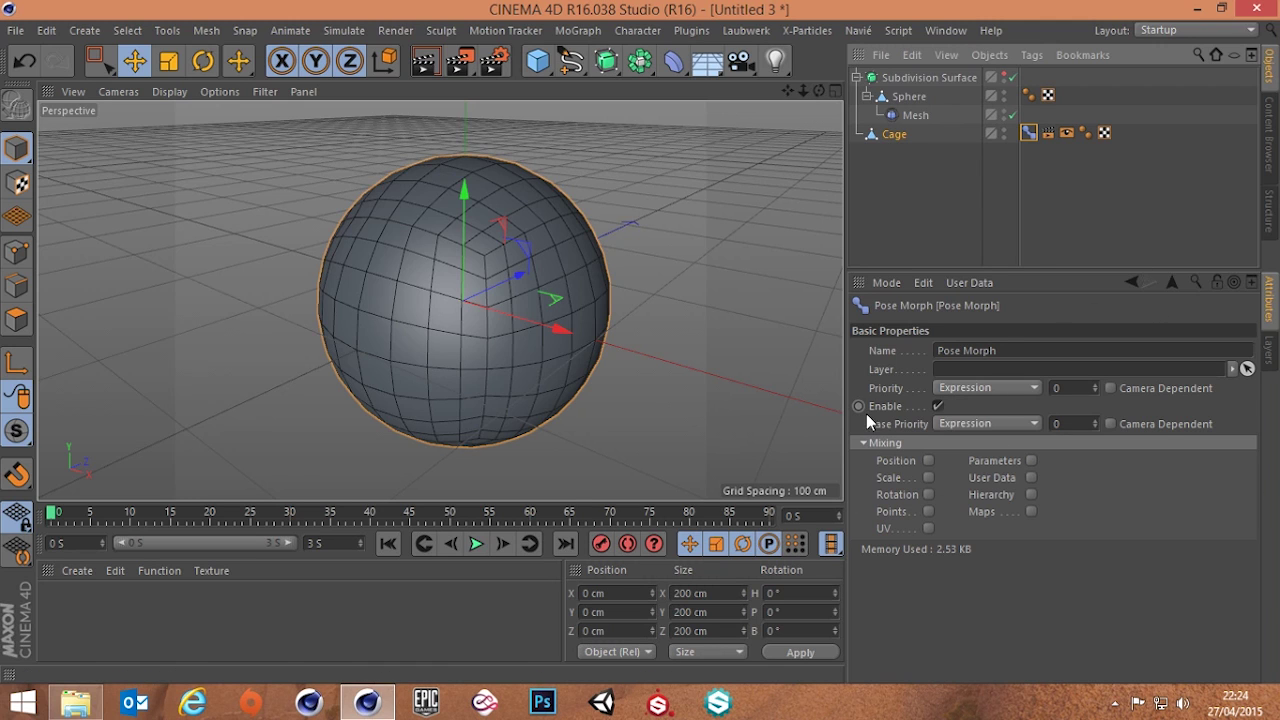
pyautogui.click(927, 510)
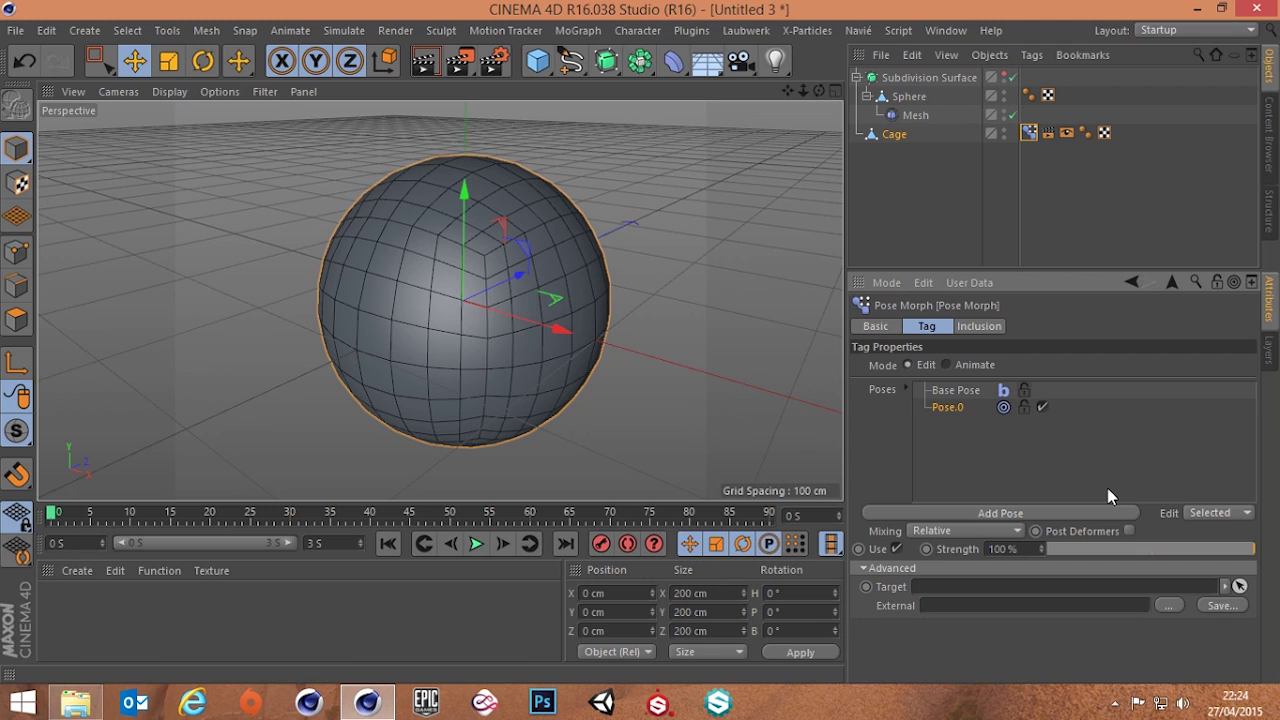
# Select all points of the Cage in point mode and add another pose, Pose.1, to its Pose Morph tag.
pyautogui.click(16, 251)
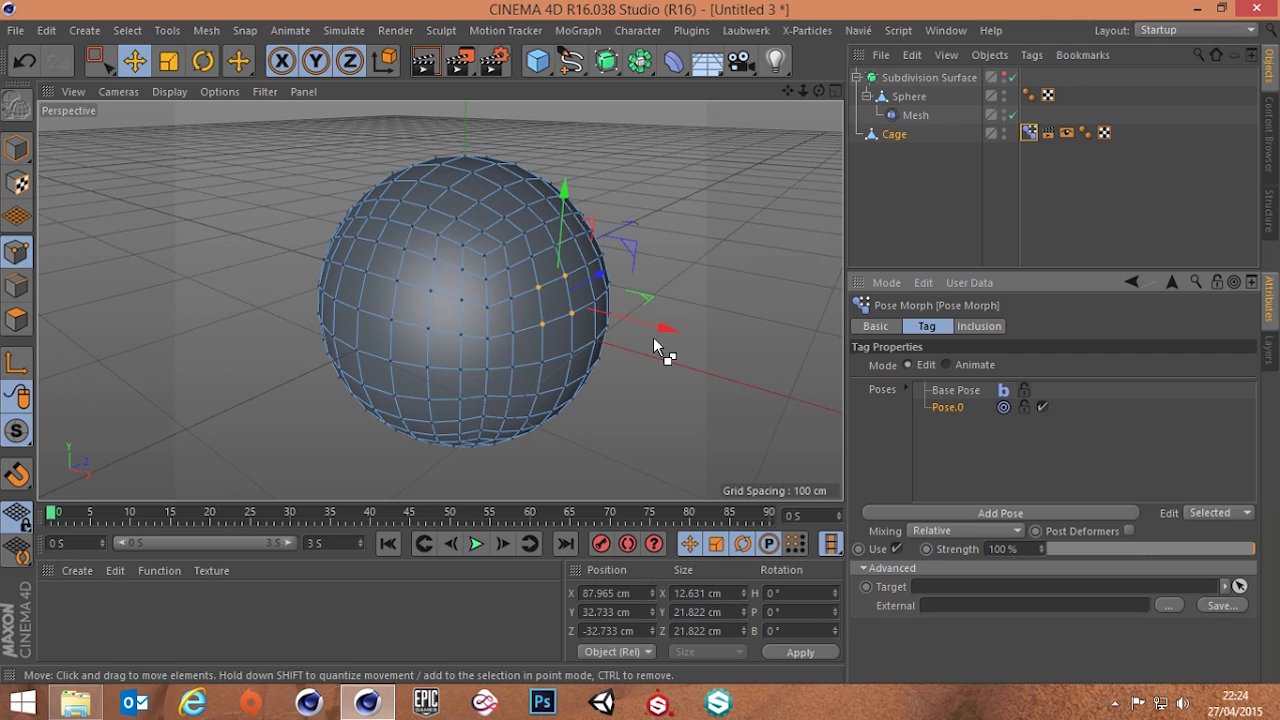
pyautogui.hotkey('ctrl', 'a')
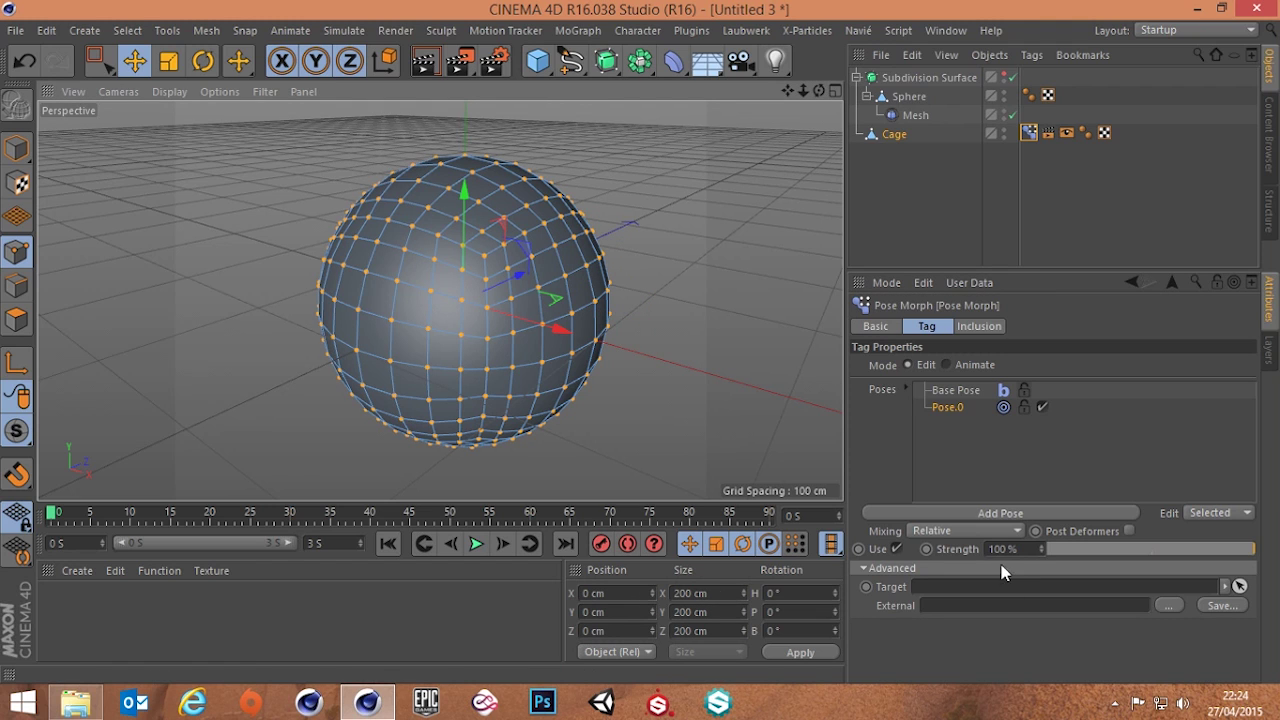
pyautogui.click(981, 514)
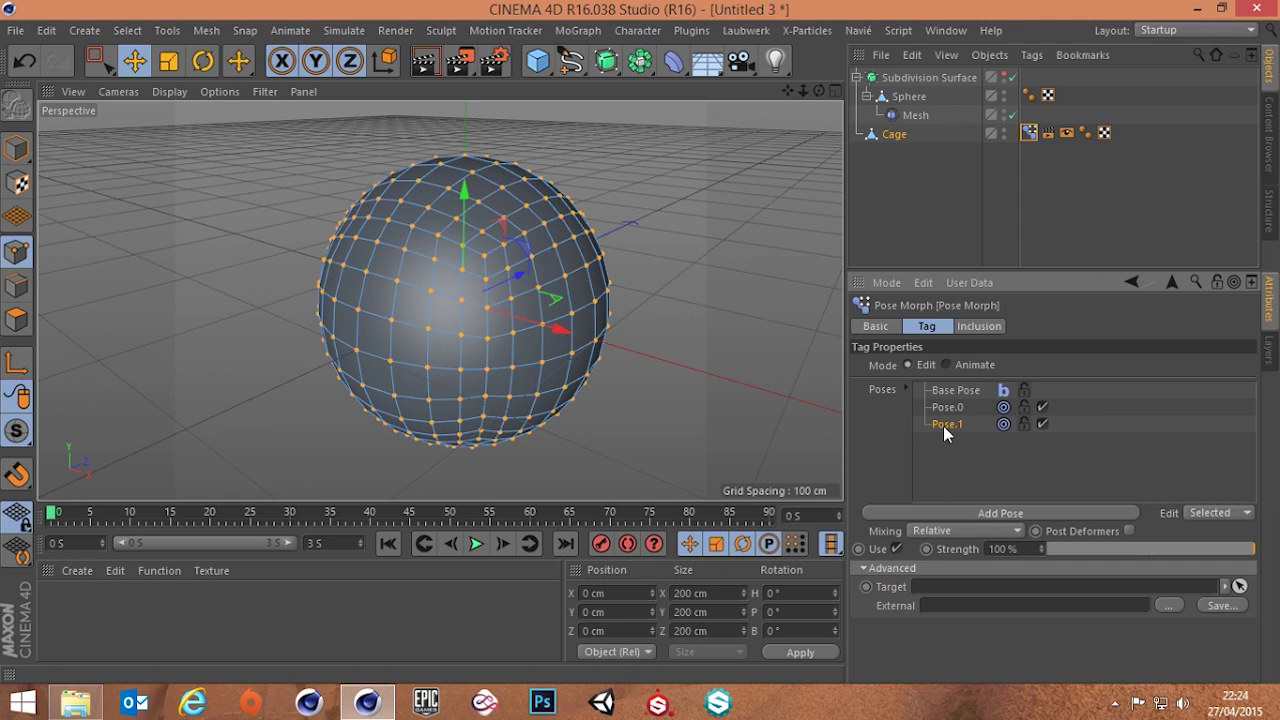
# For Pose.1, live-select four neighbouring points on the Cage's side and pull them out along the X axis.
pyautogui.click(642, 373)
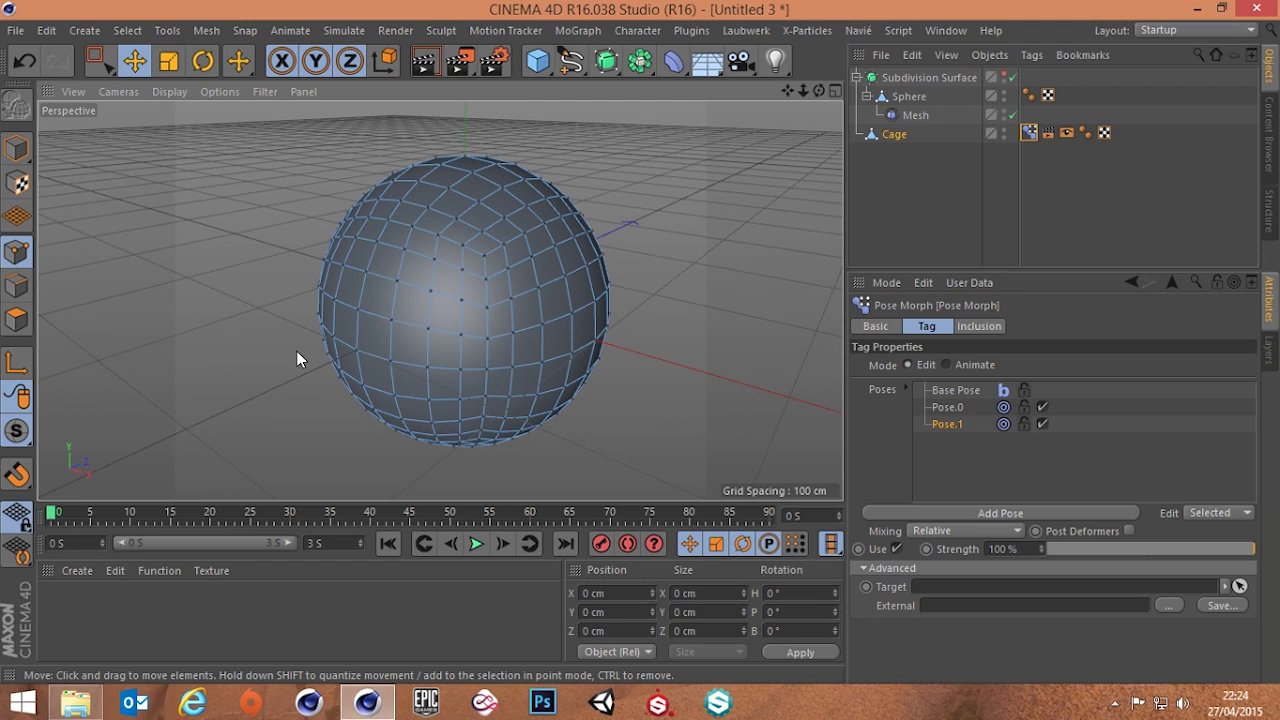
pyautogui.click(98, 61)
pyautogui.click(170, 84)
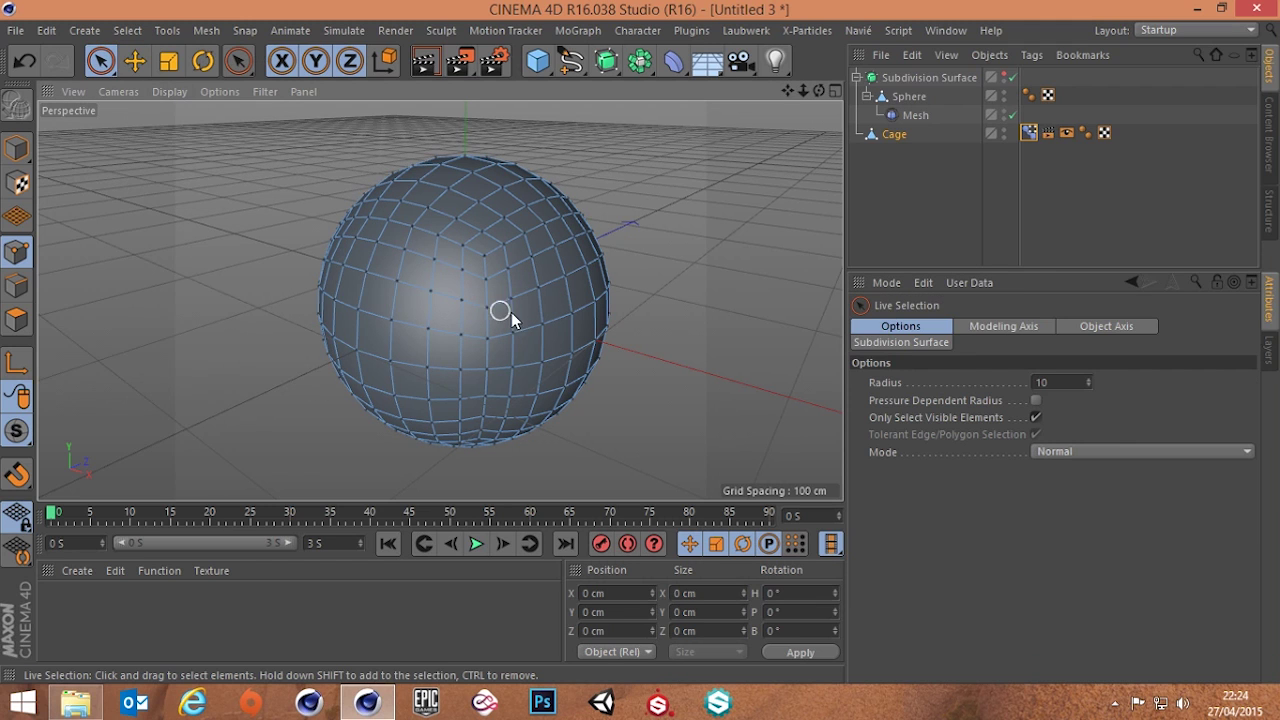
pyautogui.moveTo(520, 294)
pyautogui.mouseDown()
pyautogui.moveTo(537, 289)
pyautogui.moveTo(523, 297)
pyautogui.moveTo(535, 336)
pyautogui.moveTo(560, 330)
pyautogui.mouseUp()
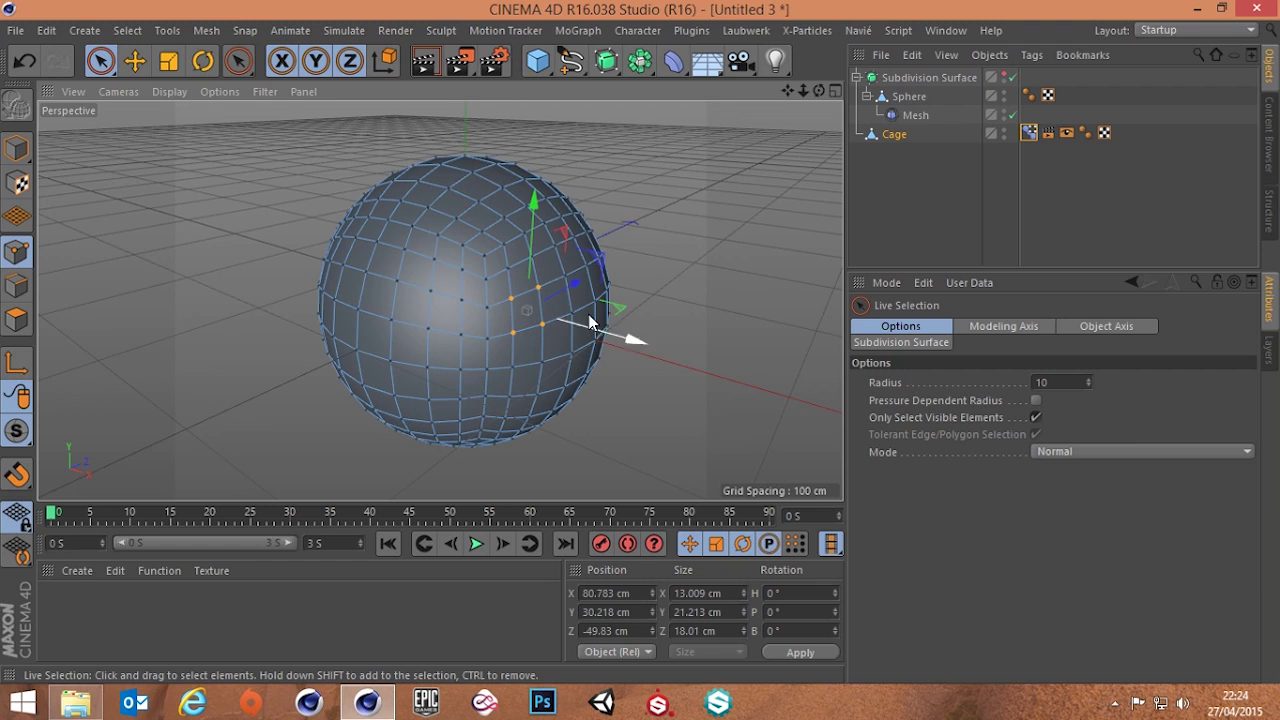
pyautogui.click(1030, 133)
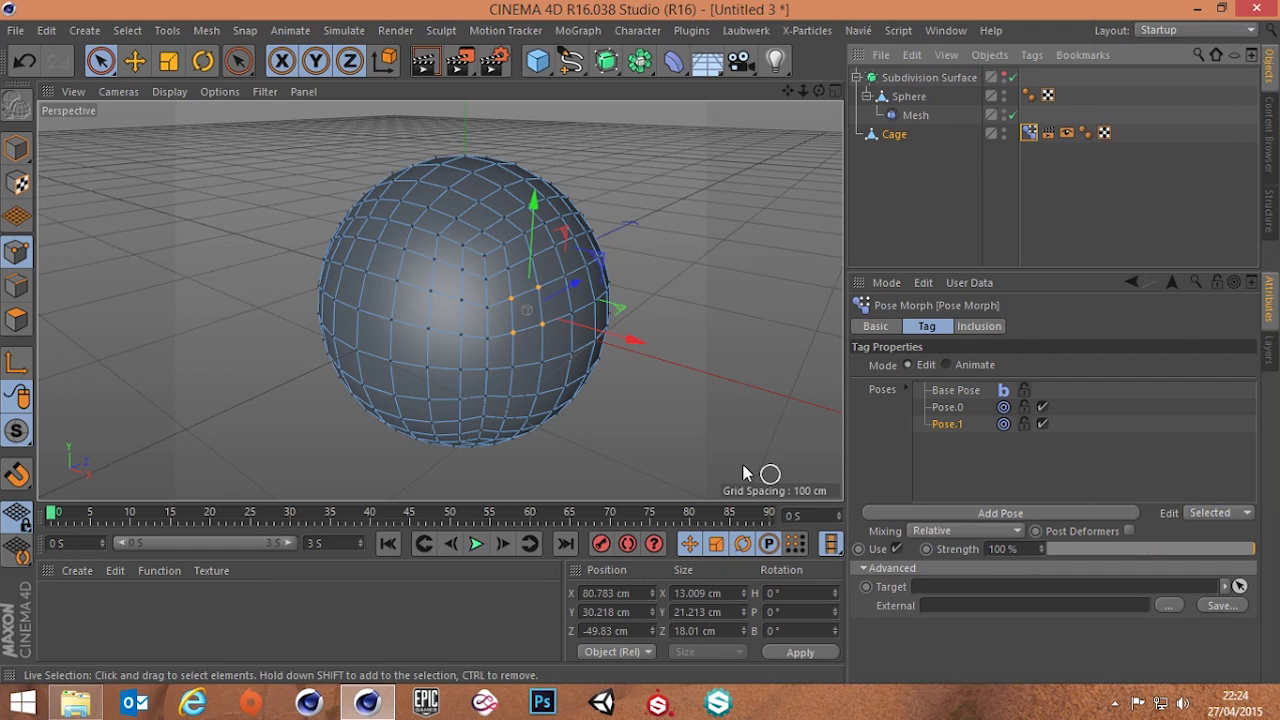
pyautogui.moveTo(621, 335); pyautogui.dragTo(586, 395)
# Select four points near the Cage's upper part and raise them about 48 cm along Y into a horn shape.
pyautogui.moveTo(655, 243)
pyautogui.mouseDown()
pyautogui.moveTo(614, 237)
pyautogui.moveTo(615, 210)
pyautogui.mouseUp()
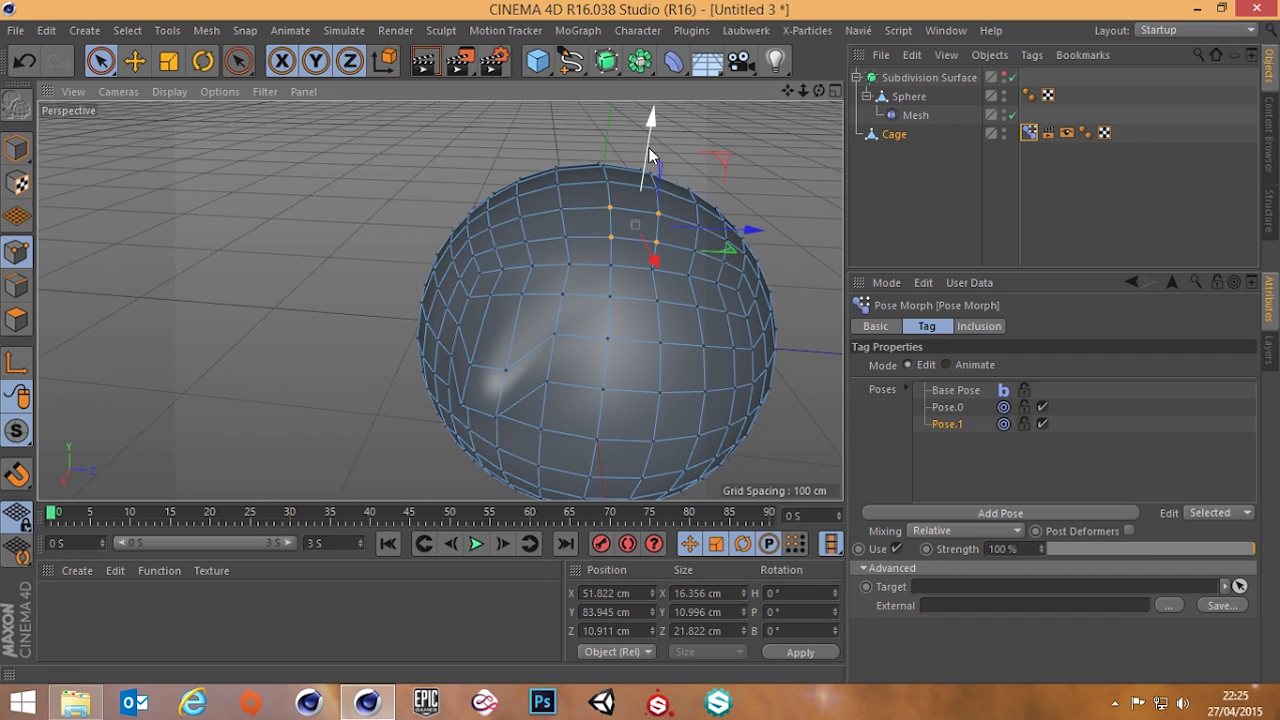
pyautogui.moveTo(648, 147); pyautogui.dragTo(655, 40)
pyautogui.scroll(-3, 610, 355)
pyautogui.keyDown('alt'); pyautogui.moveTo(596, 366); pyautogui.dragTo(721, 318); pyautogui.keyUp('alt')
# Test the strength of Pose.1, leave it at 0 %, and return the Cage to Model mode.
pyautogui.moveTo(1205, 550); pyautogui.dragTo(1272, 566)
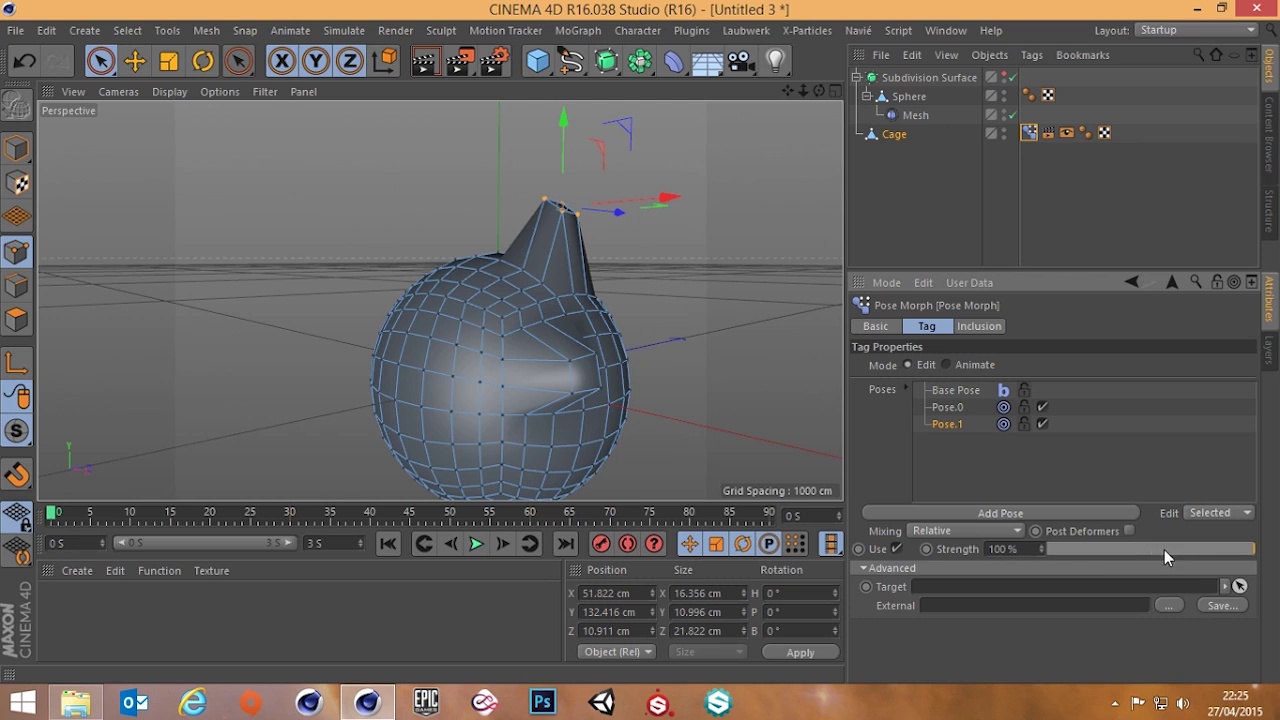
pyautogui.moveTo(1235, 550); pyautogui.dragTo(1035, 558)
pyautogui.click(671, 360)
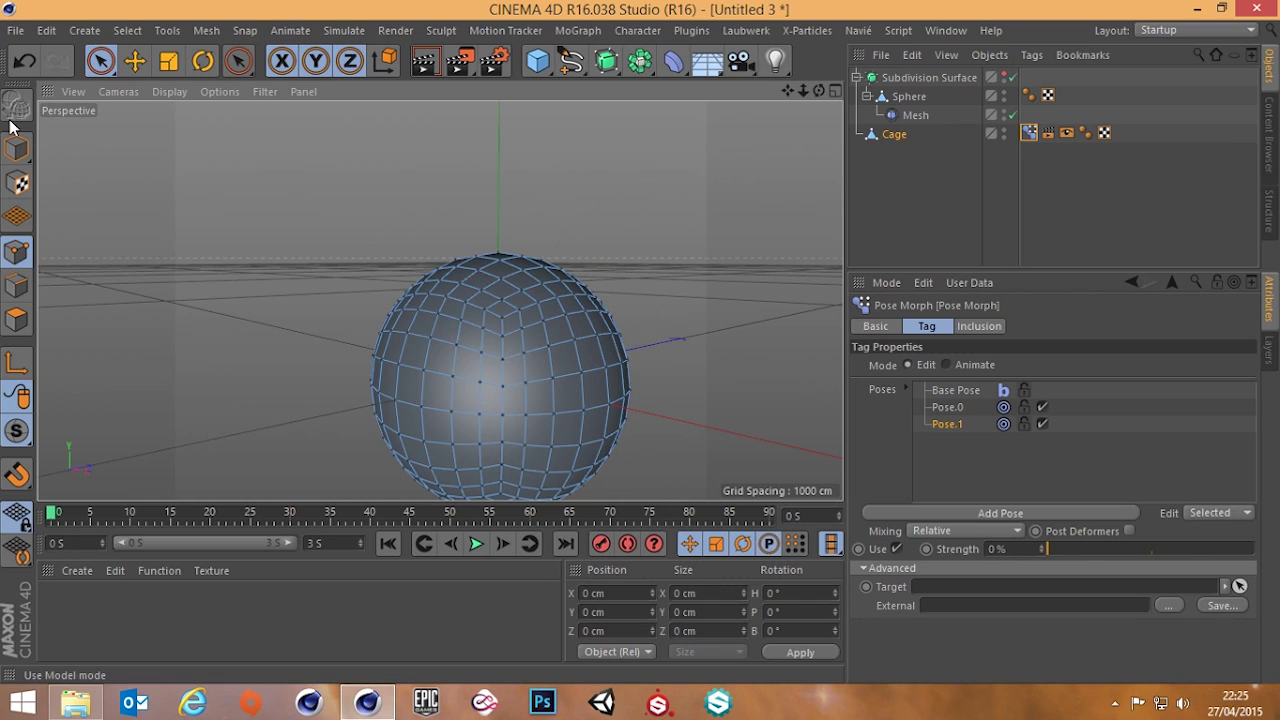
pyautogui.click(17, 150)
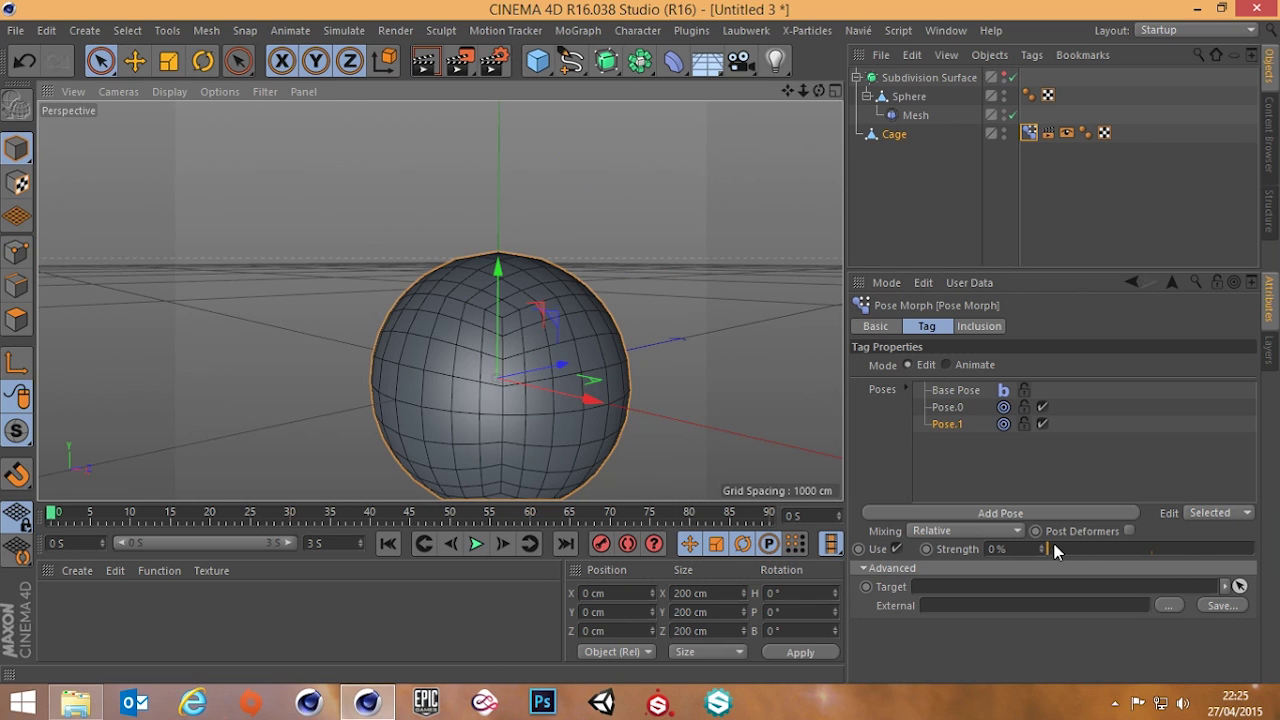
pyautogui.moveTo(1055, 548); pyautogui.dragTo(849, 590)
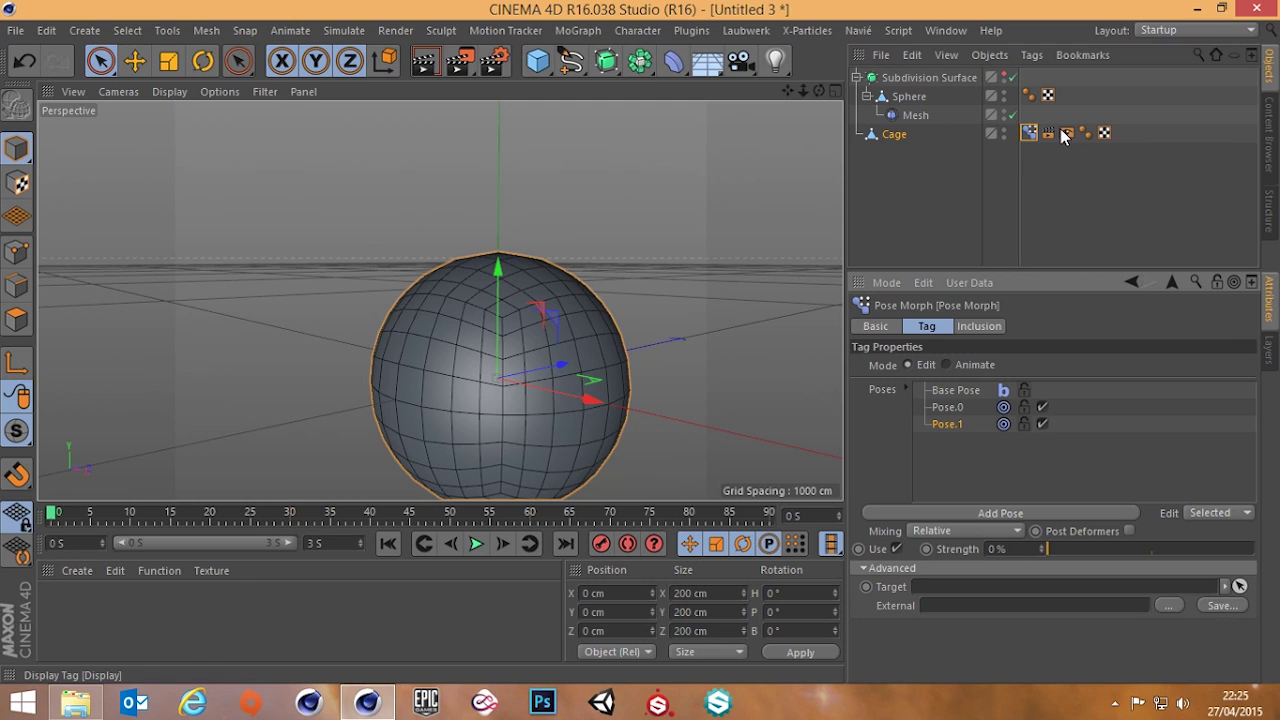
# Hide the Cage in the viewport and show the Subdivision Surface instead.
pyautogui.click(1004, 131)
pyautogui.click(1004, 131)
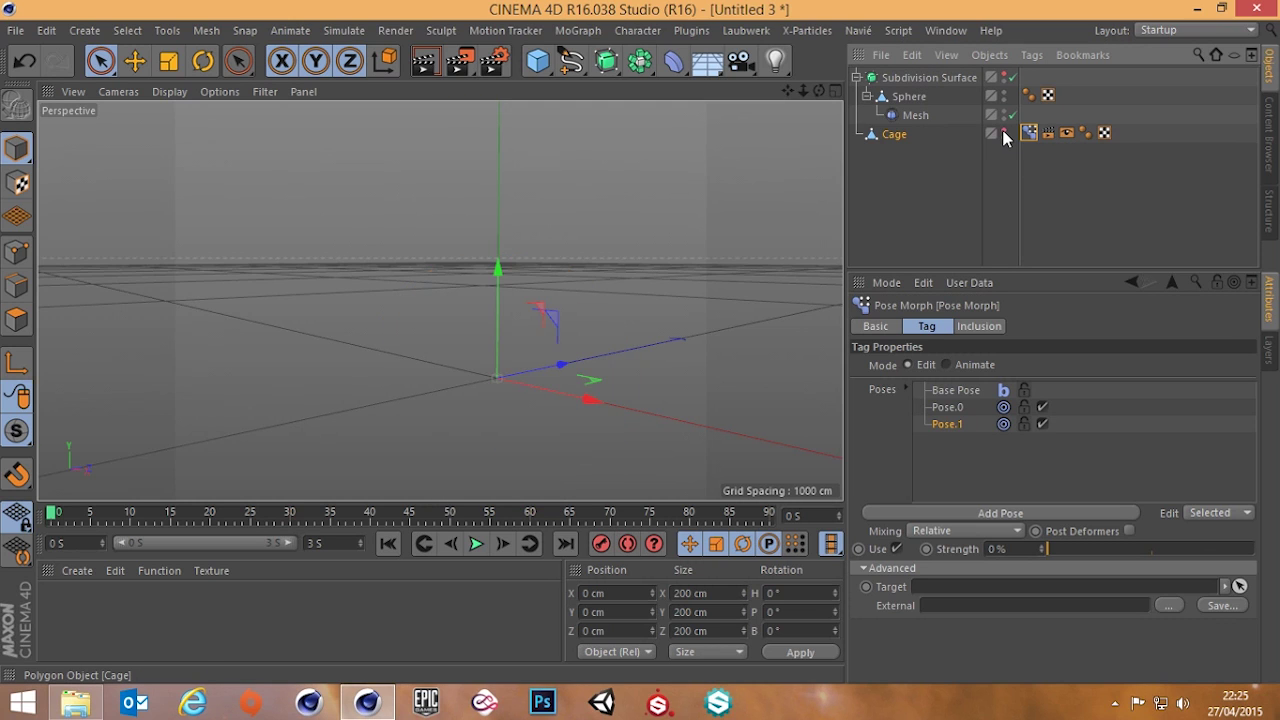
pyautogui.click(1030, 180)
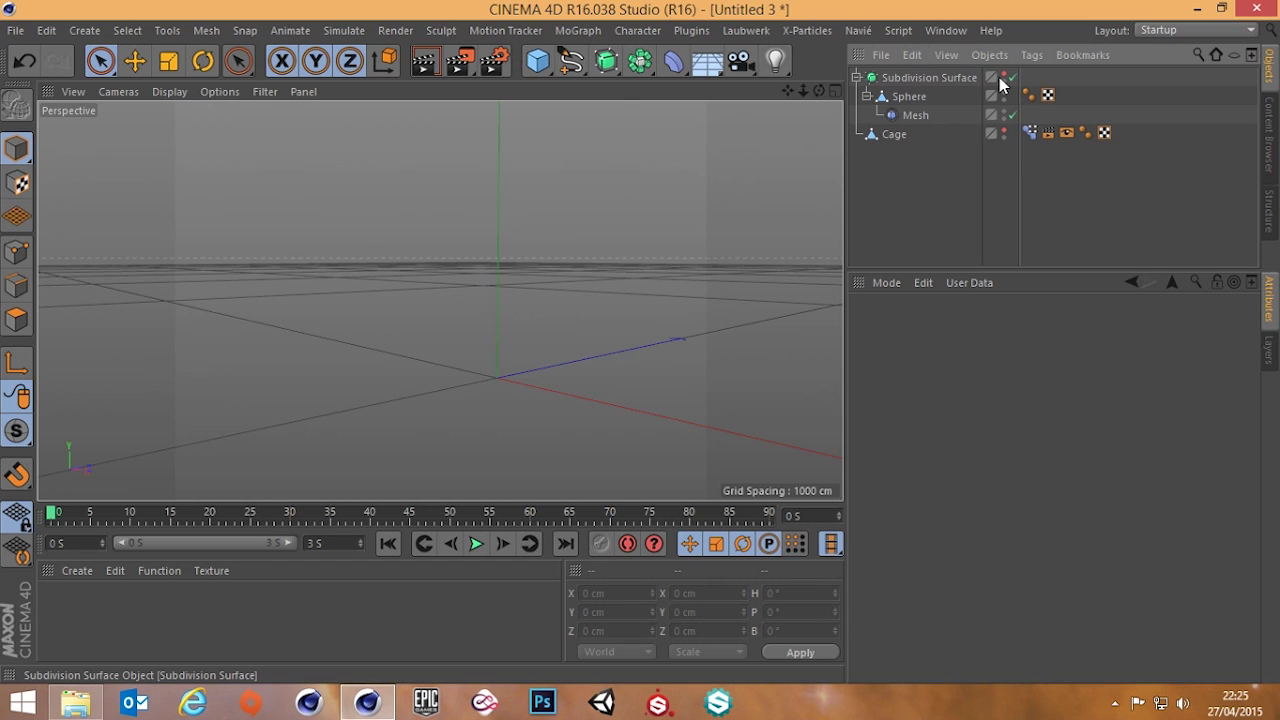
pyautogui.click(1003, 74)
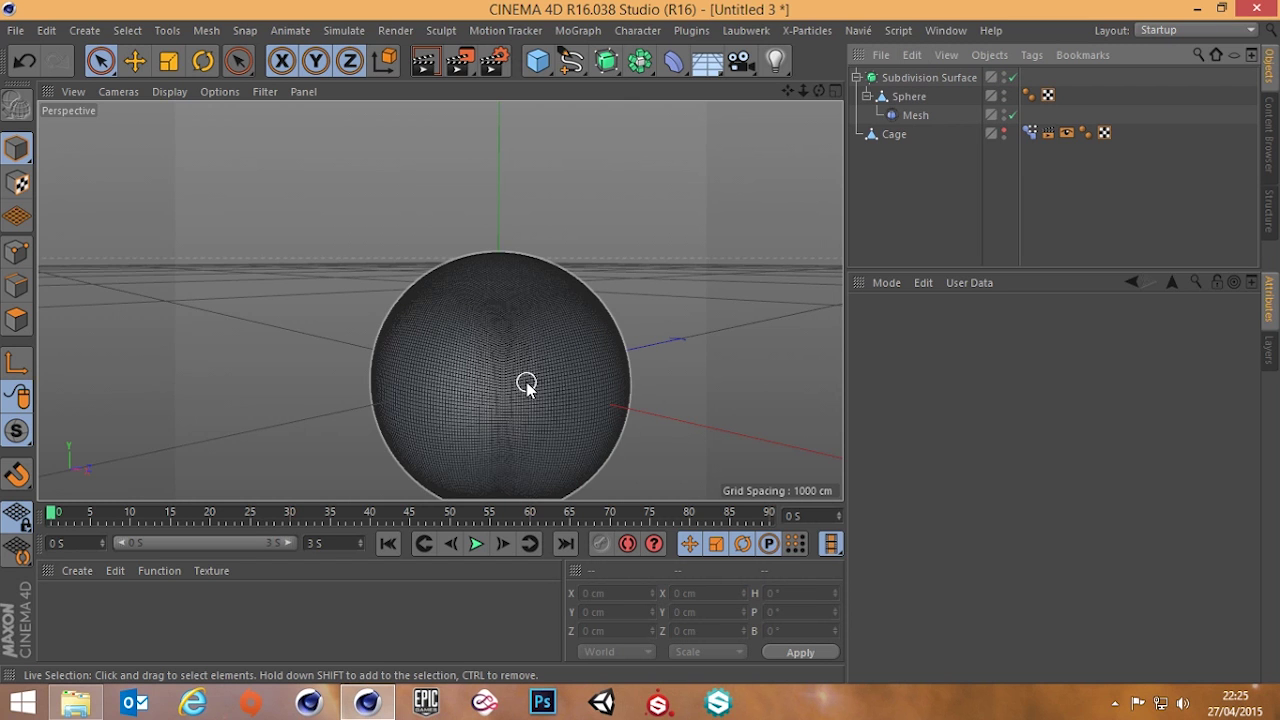
pyautogui.keyDown('alt'); pyautogui.moveTo(522, 376); pyautogui.dragTo(504, 297, button='middle'); pyautogui.keyUp('alt')
pyautogui.keyDown('alt'); pyautogui.moveTo(504, 298); pyautogui.dragTo(517, 340); pyautogui.keyUp('alt')
pyautogui.scroll(3, 517, 294)
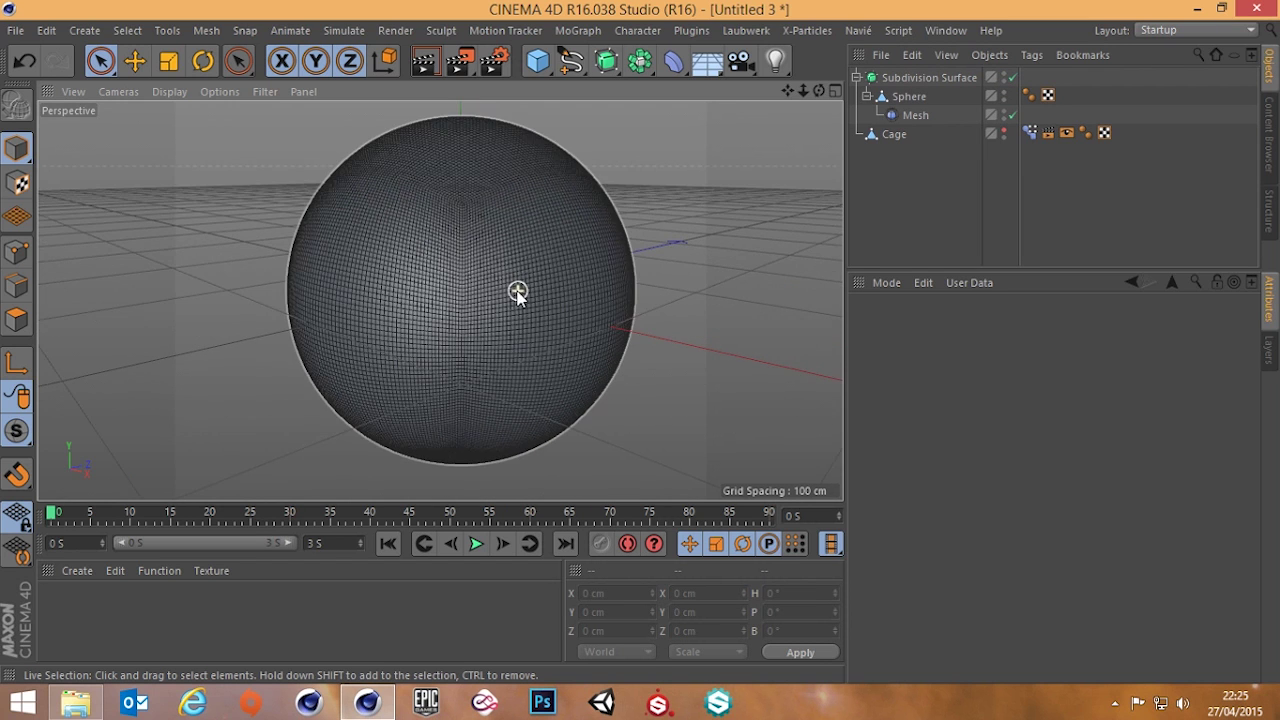
# Raise the strength of Pose.1 to 100 % so the Cage deforms the high-polygon sphere, and inspect it from several angles.
pyautogui.click(1029, 133)
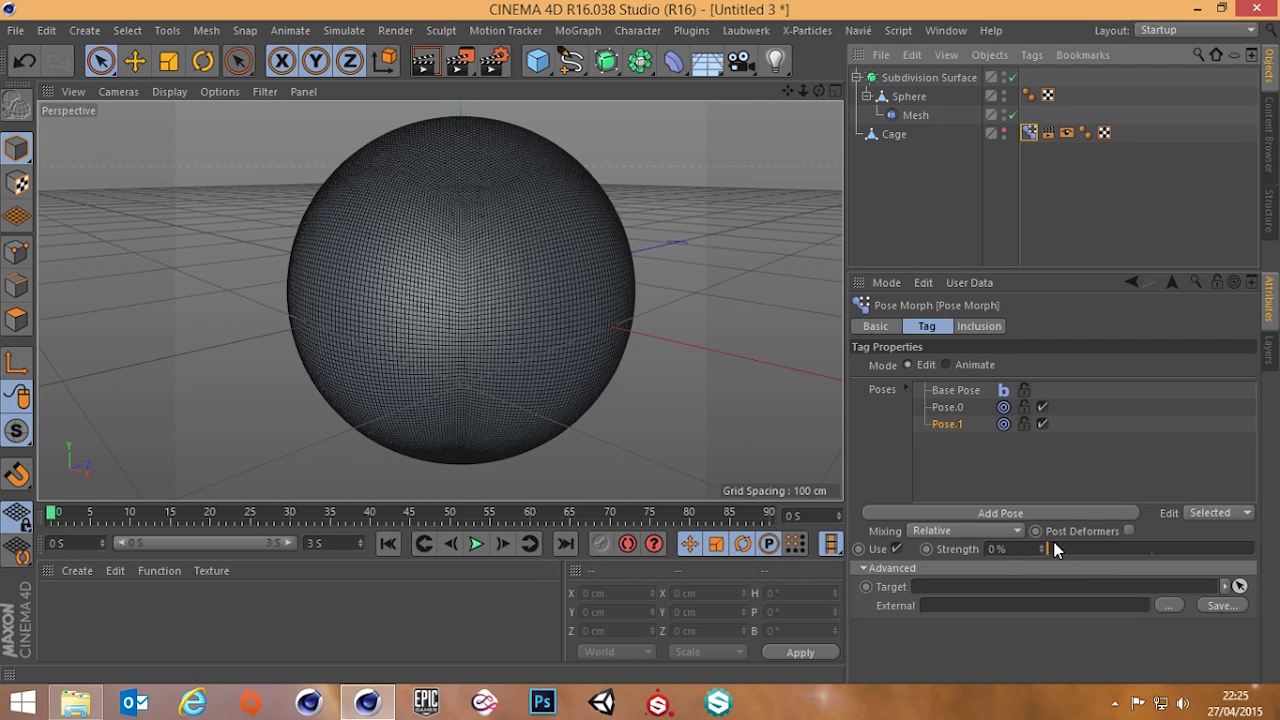
pyautogui.moveTo(1052, 550); pyautogui.dragTo(1268, 548)
pyautogui.keyDown('alt'); pyautogui.moveTo(568, 263); pyautogui.dragTo(330, 268); pyautogui.keyUp('alt')
pyautogui.keyDown('alt'); pyautogui.moveTo(559, 246); pyautogui.dragTo(468, 324, button='middle'); pyautogui.keyUp('alt')
pyautogui.scroll(-5, 480, 340)
pyautogui.keyDown('alt'); pyautogui.moveTo(498, 353); pyautogui.dragTo(490, 320); pyautogui.keyUp('alt')
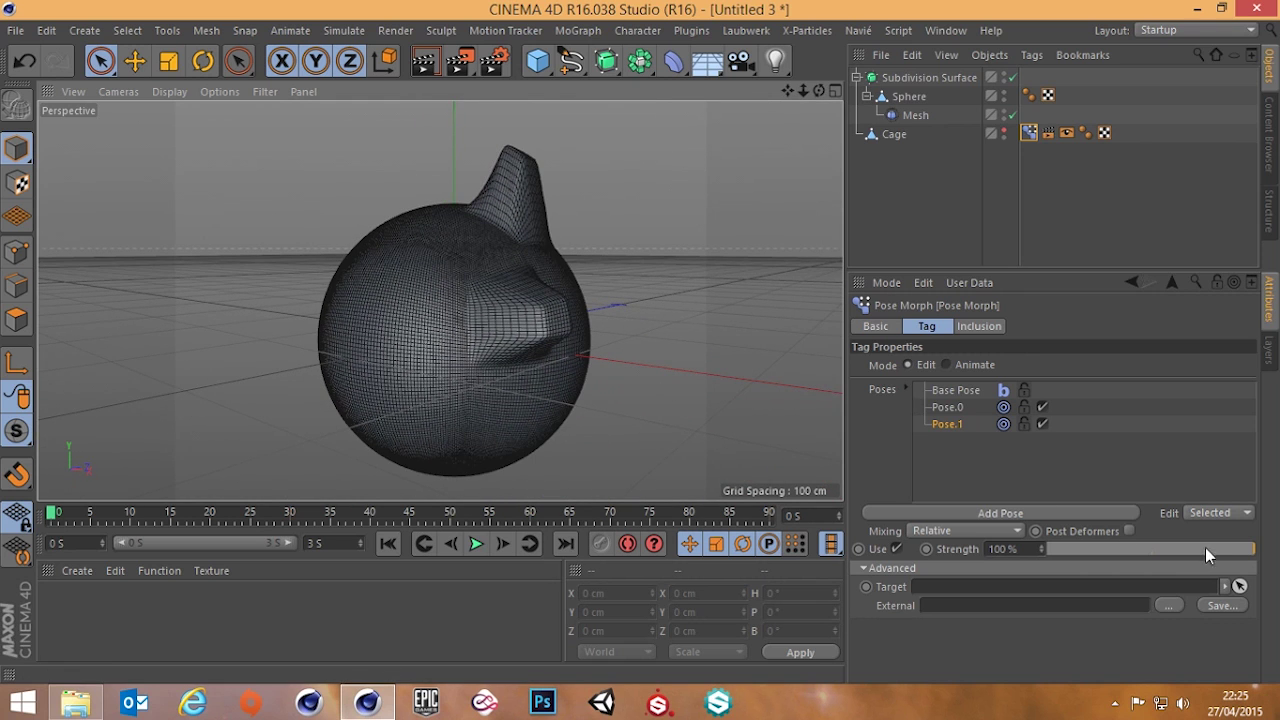
pyautogui.moveTo(1206, 548); pyautogui.dragTo(1260, 543)
pyautogui.scroll(3, 510, 283)
pyautogui.keyDown('alt'); pyautogui.moveTo(450, 331); pyautogui.dragTo(425, 334); pyautogui.keyUp('alt')
# Show the Cage instead of the Subdivision Surface in the viewport and render the active view.
pyautogui.click(1004, 74)
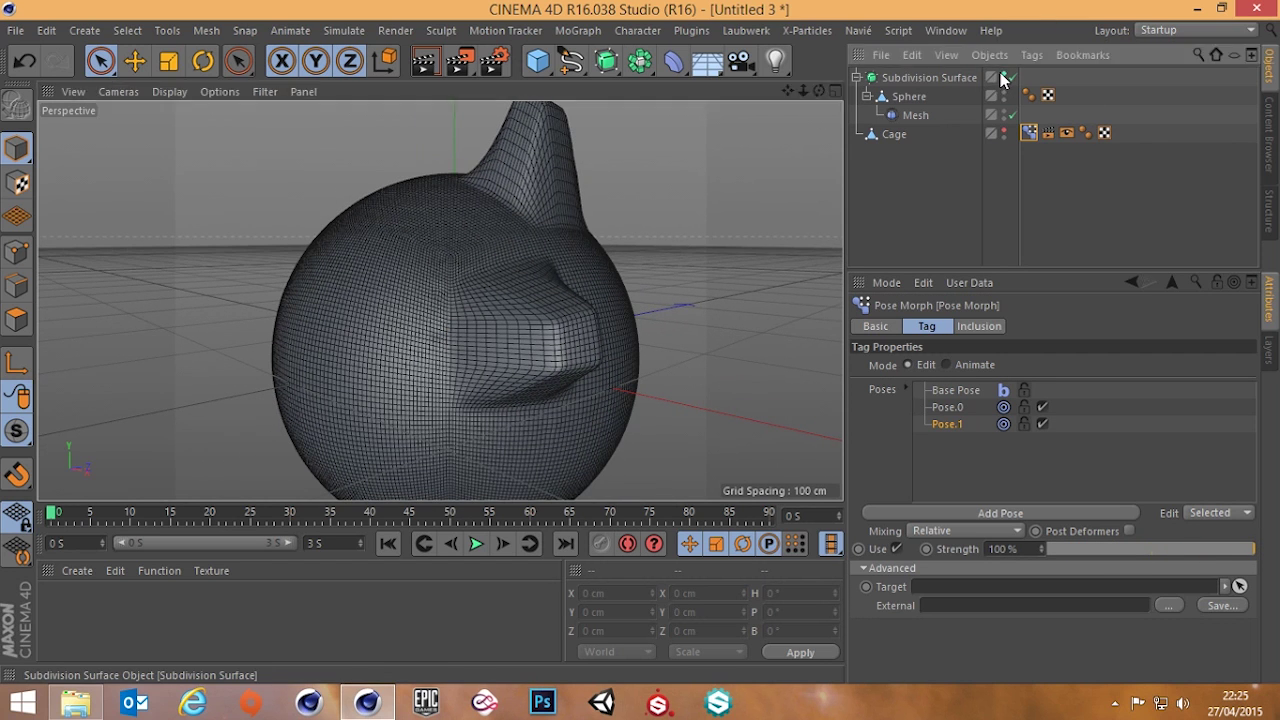
pyautogui.click(1004, 132)
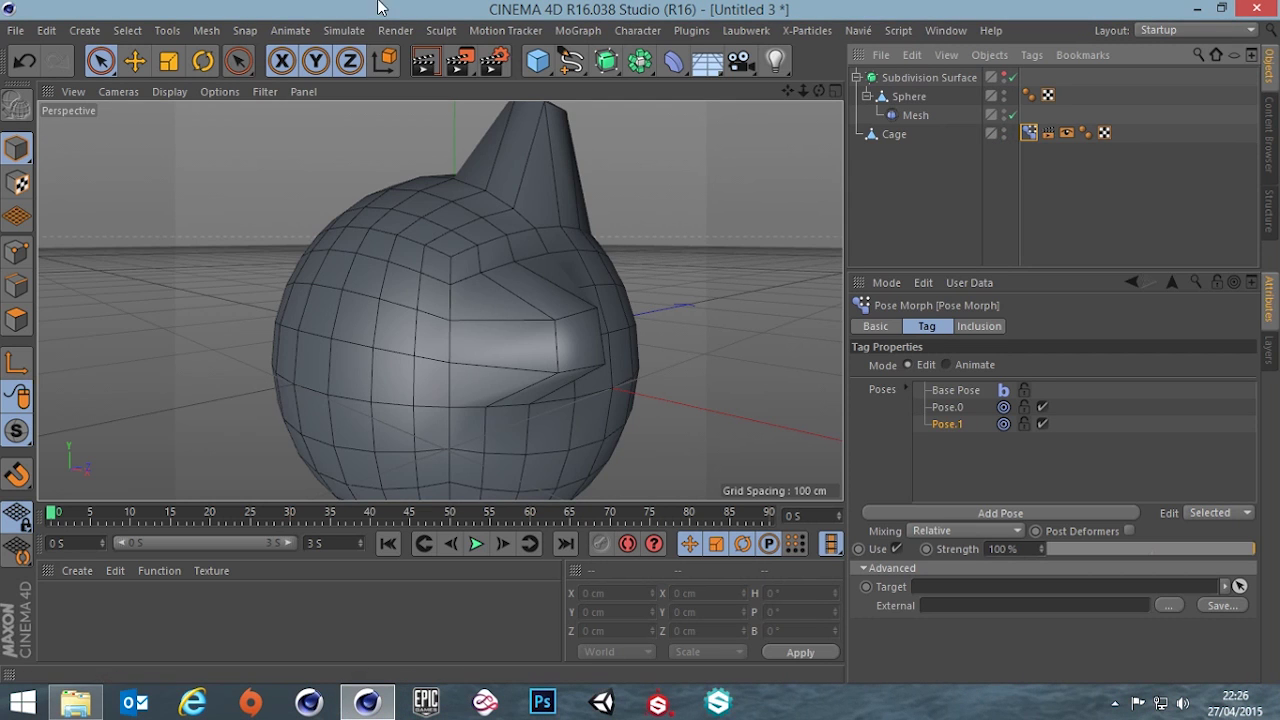
pyautogui.click(416, 60)
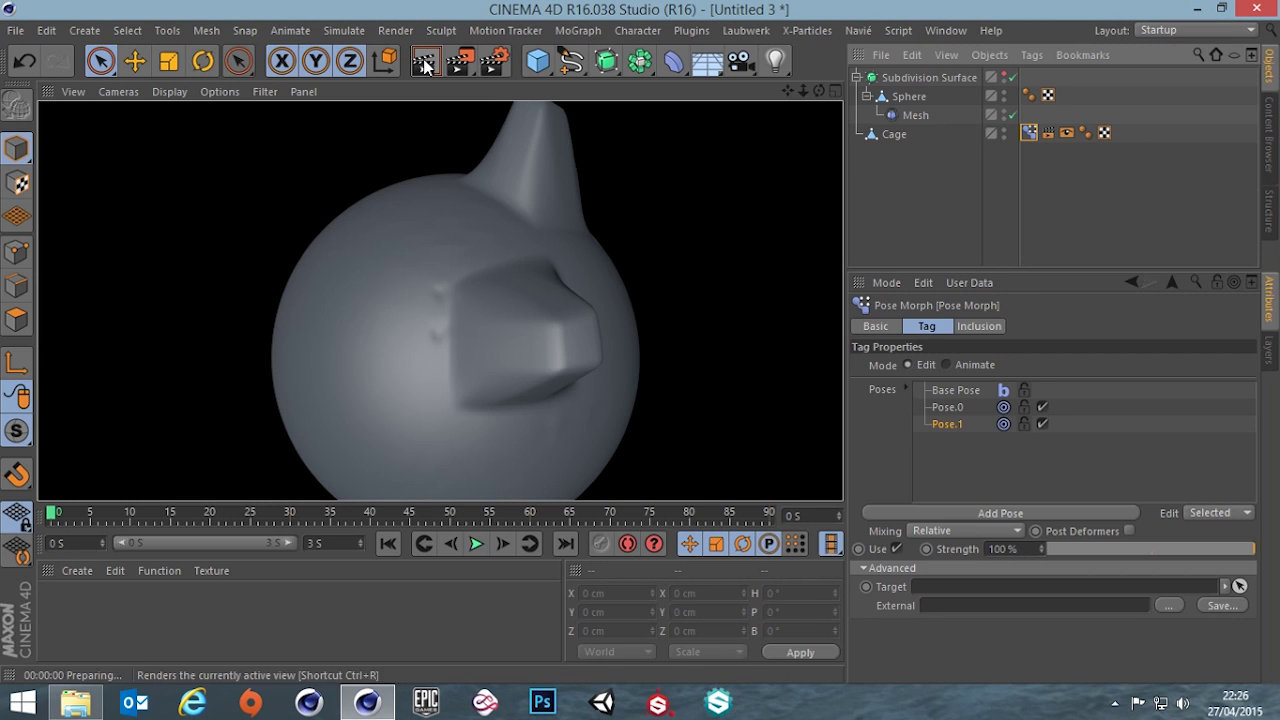
# Disable the Subdivision Surface for rendering and render the view with only the Cage displayed.
pyautogui.click(1004, 82)
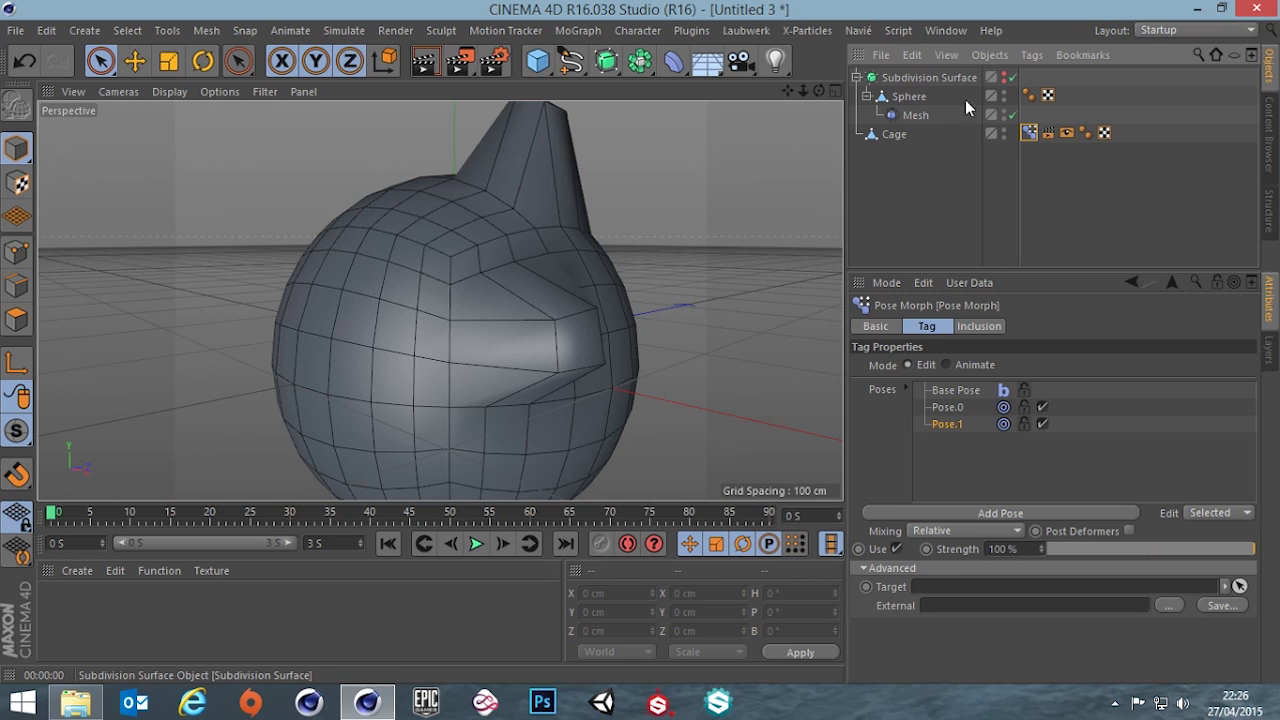
pyautogui.click(425, 61)
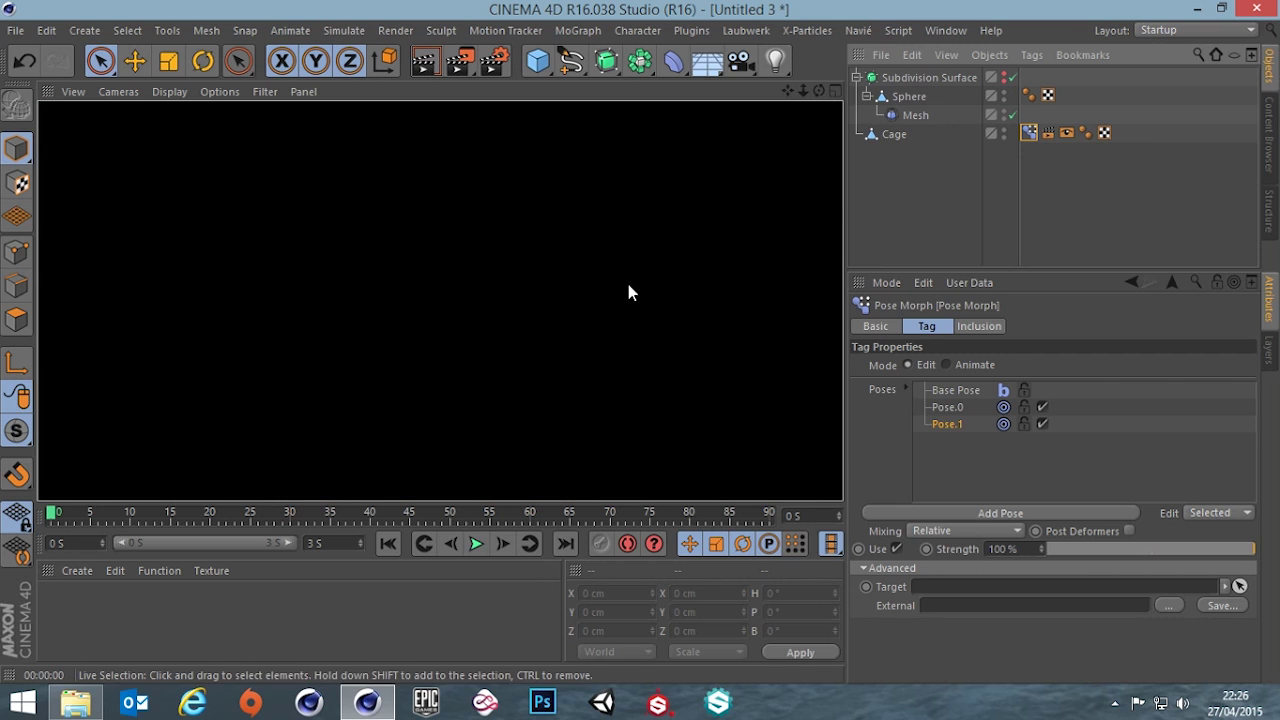
pyautogui.click(1063, 135)
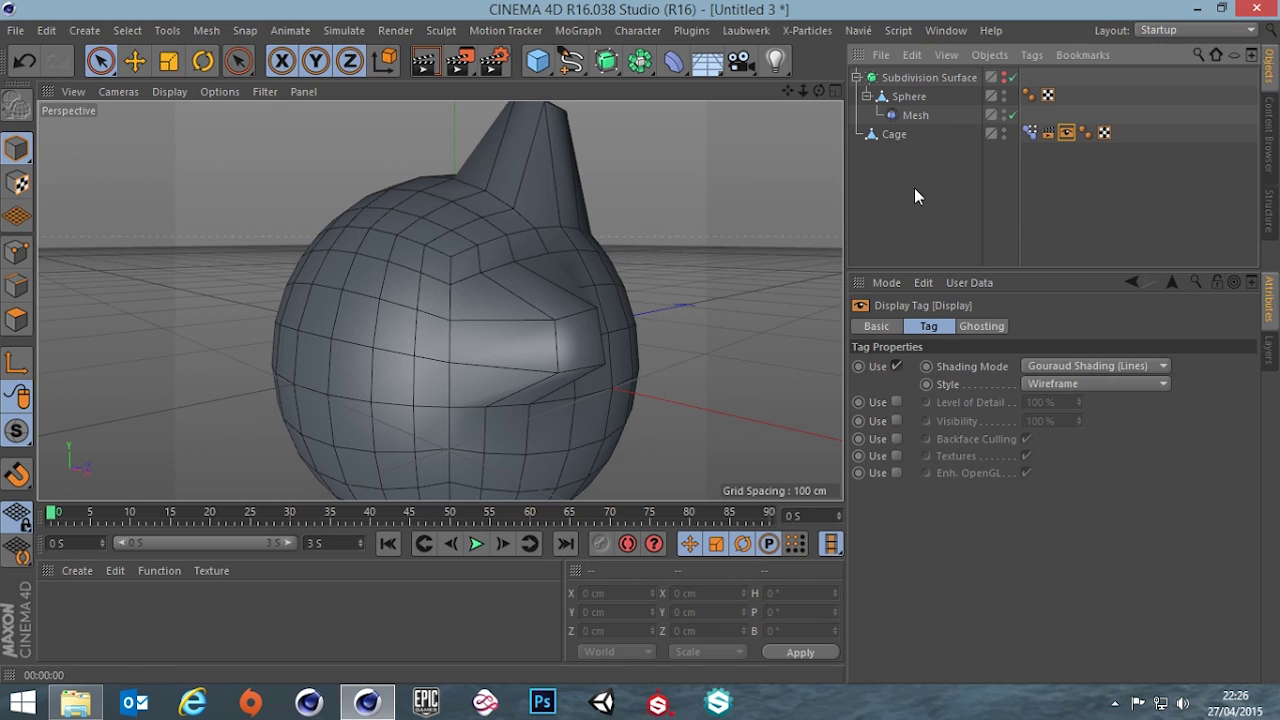
pyautogui.click(914, 187)
# Test-render the Cage with its Compositing tag deleted, and undo the tag's deletion.
pyautogui.click(1047, 132)
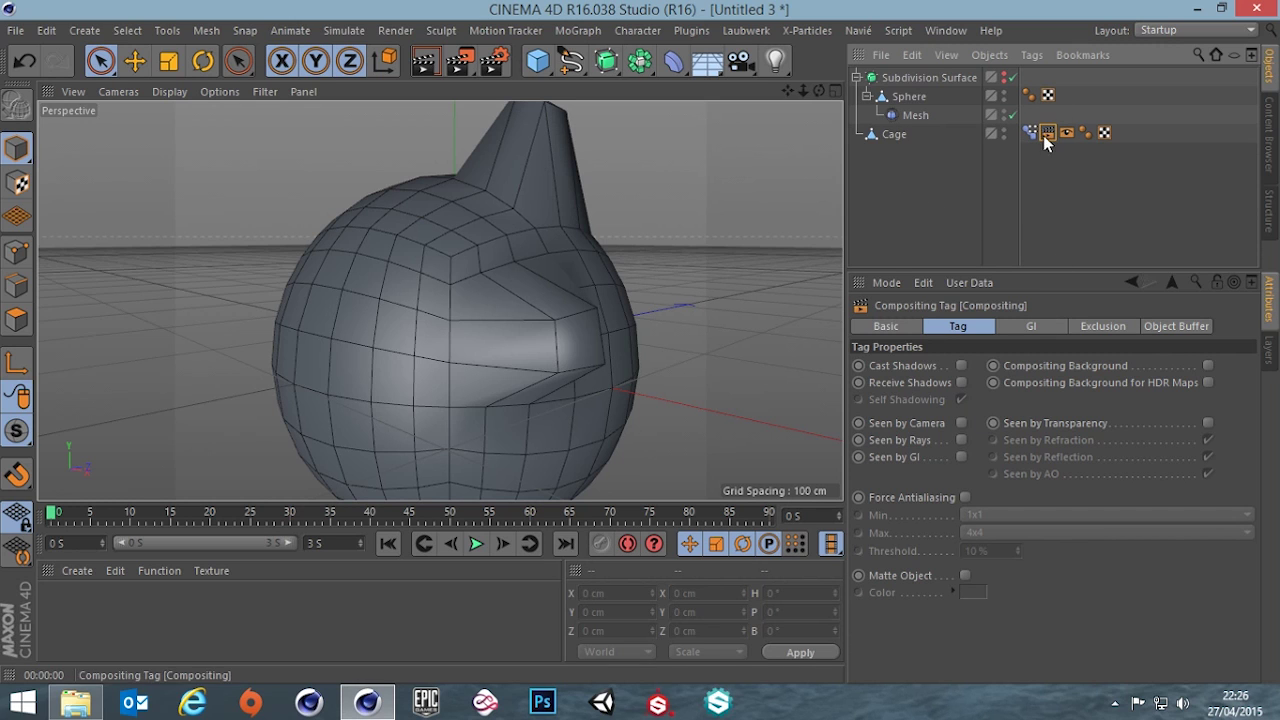
pyautogui.click(974, 140)
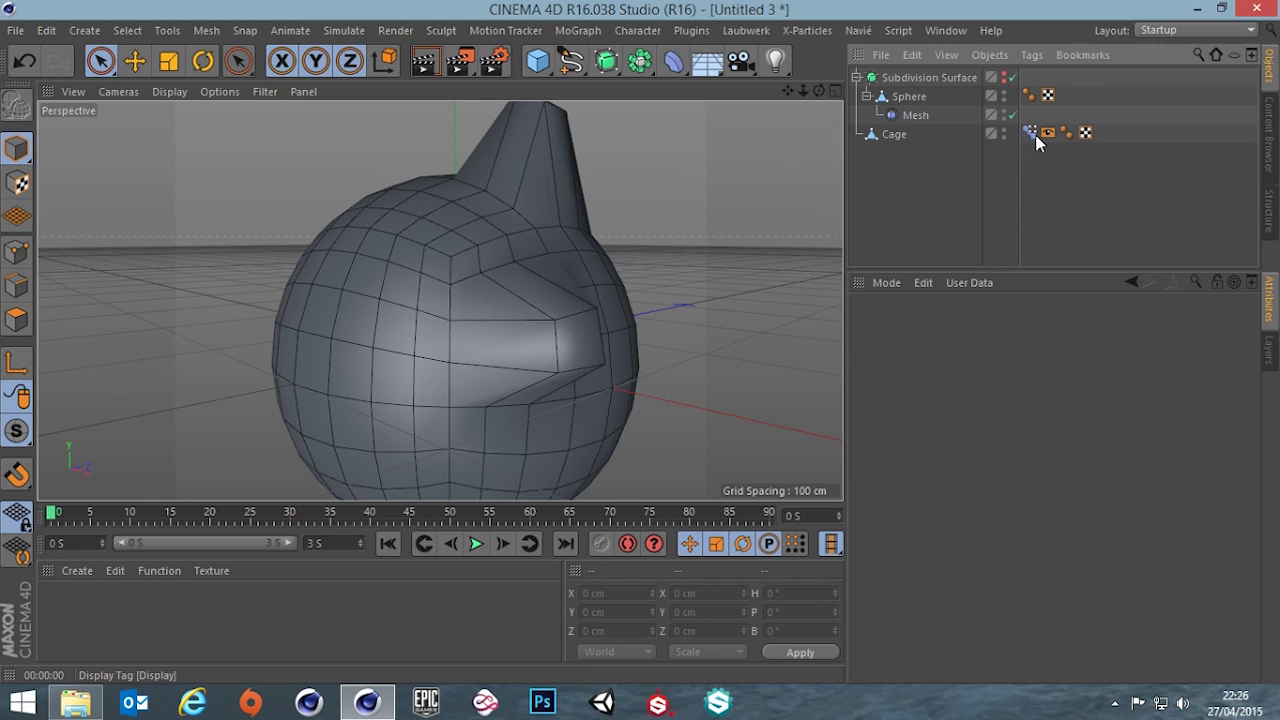
pyautogui.click(426, 62)
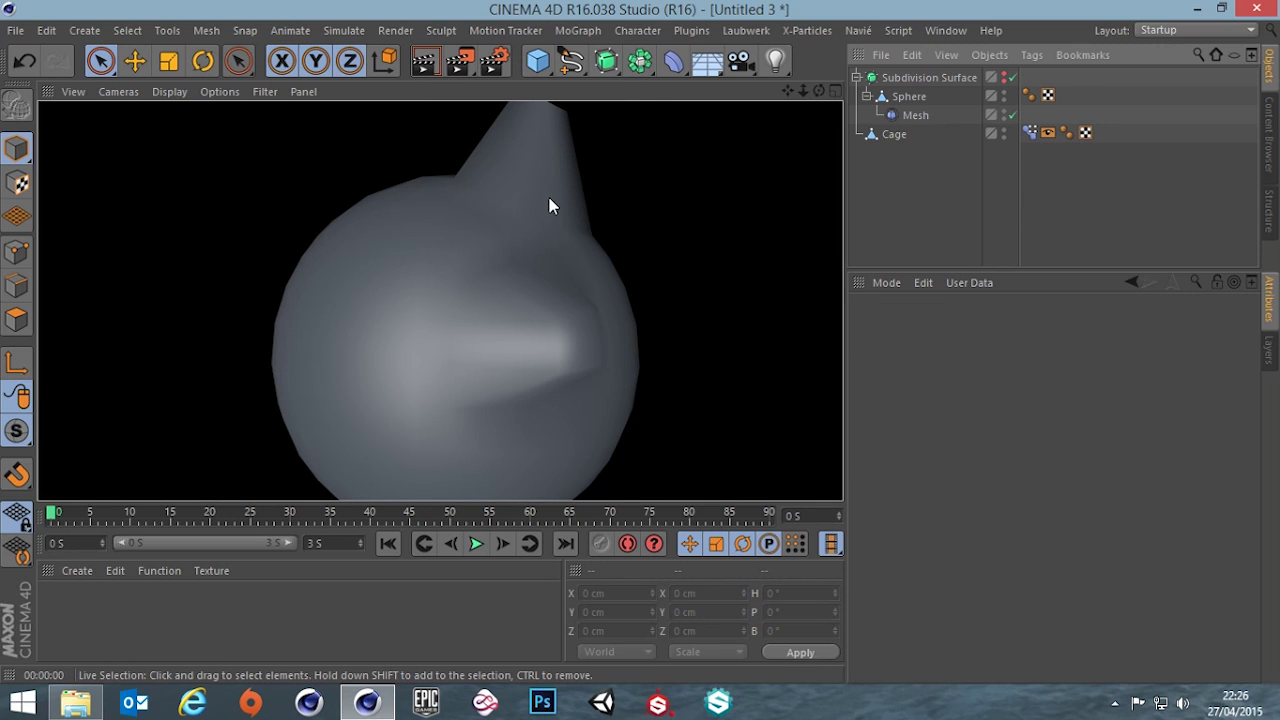
pyautogui.keyDown('alt'); pyautogui.moveTo(552, 222); pyautogui.dragTo(507, 291, button='middle'); pyautogui.keyUp('alt')
pyautogui.click(422, 62)
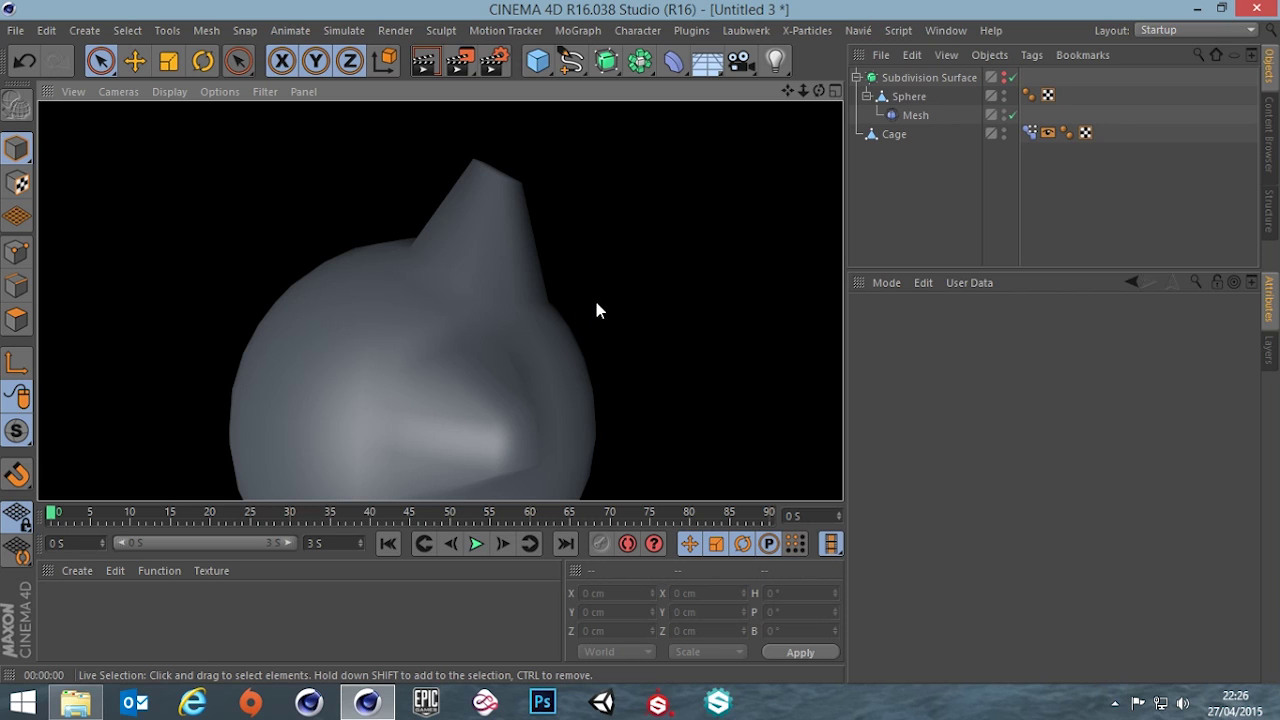
pyautogui.hotkey('ctrl', 'z')
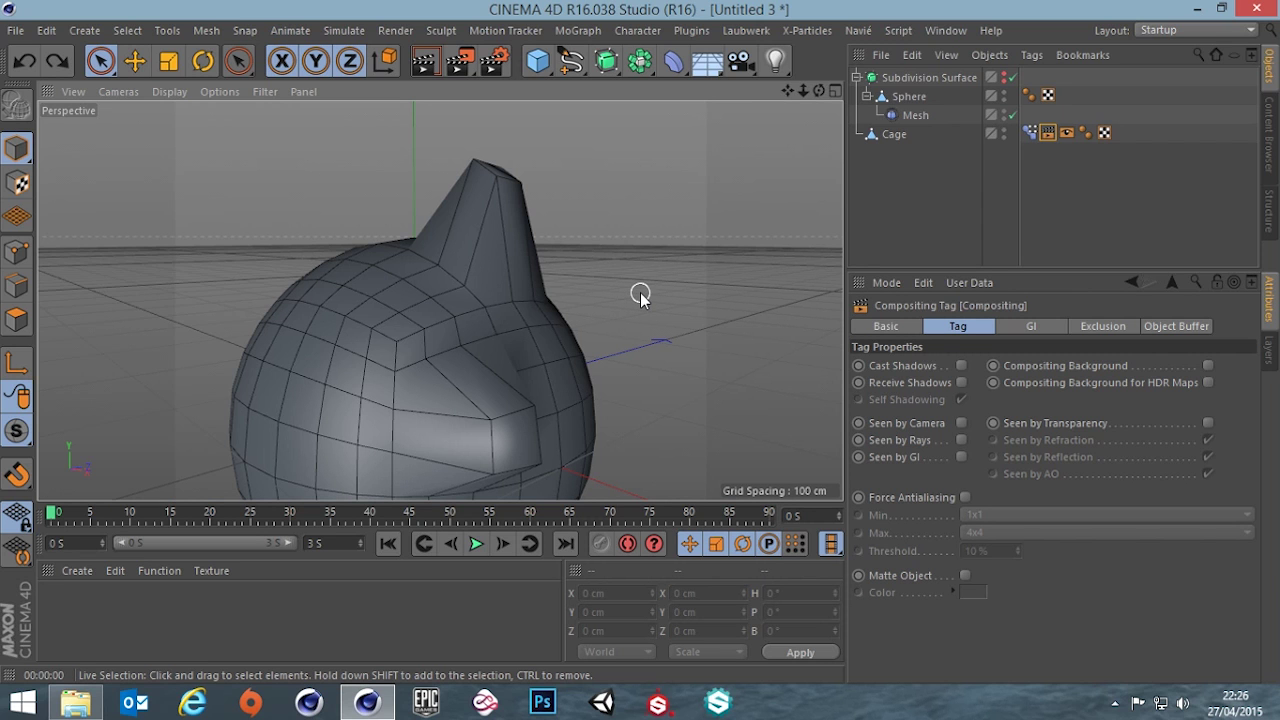
# Hide the Cage, make the Subdivision Surface visible again in viewport and render, and render the active view.
pyautogui.click(1004, 129)
pyautogui.click(1004, 75)
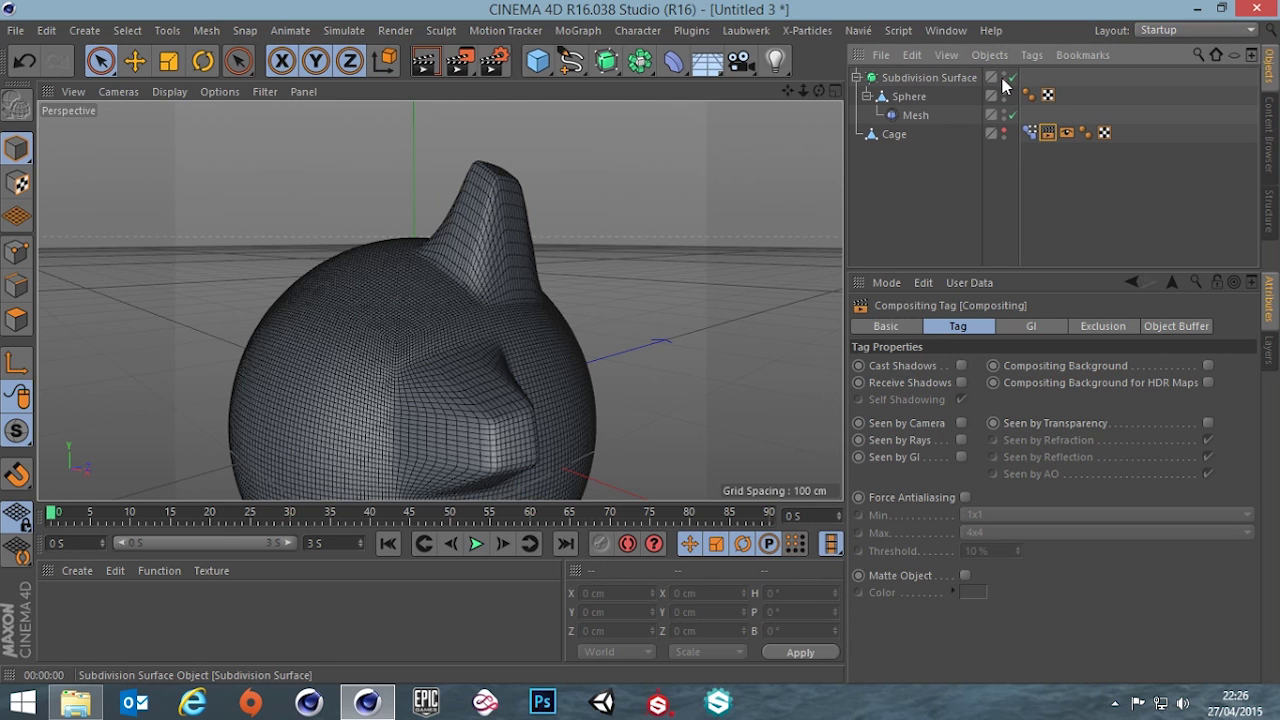
pyautogui.click(424, 62)
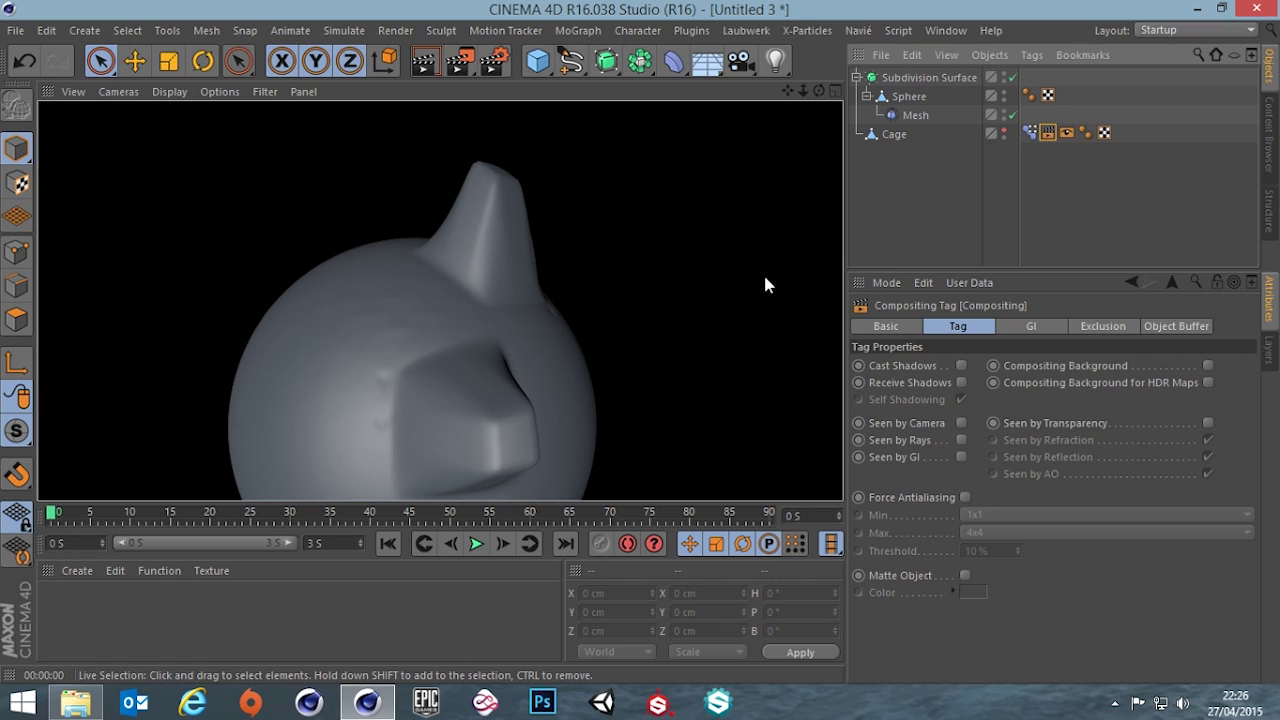
pyautogui.click(930, 188)
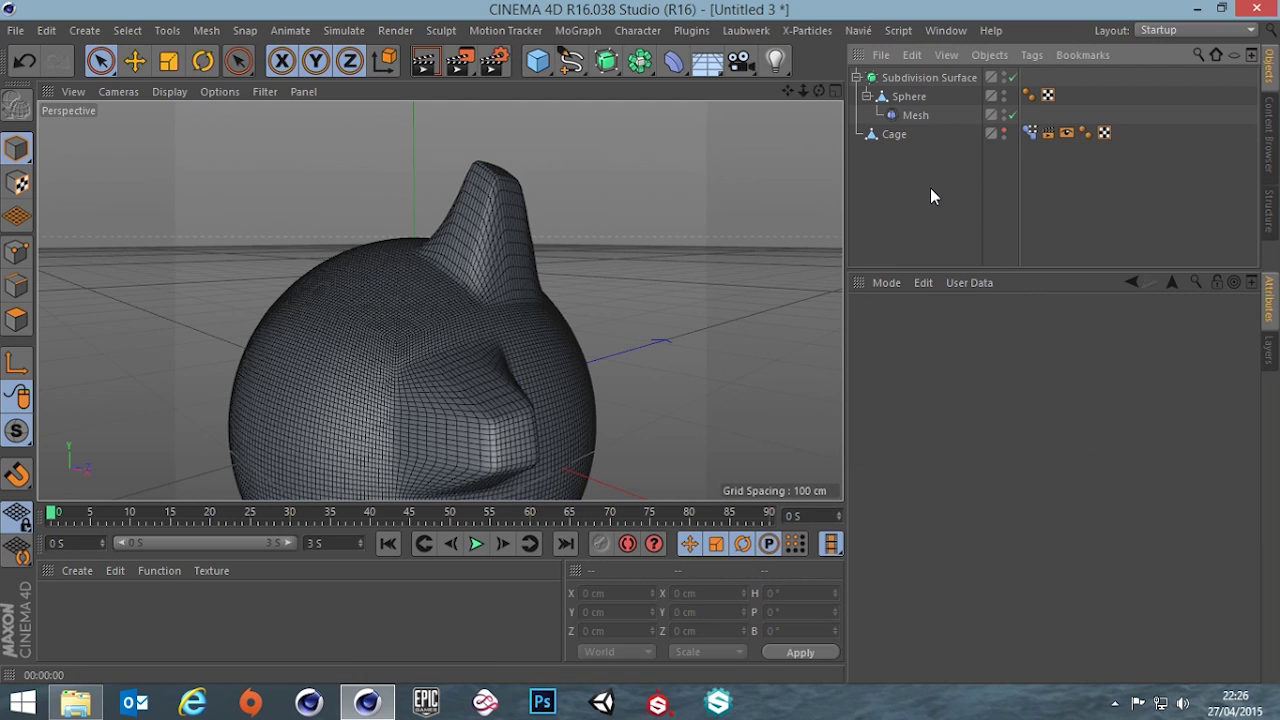